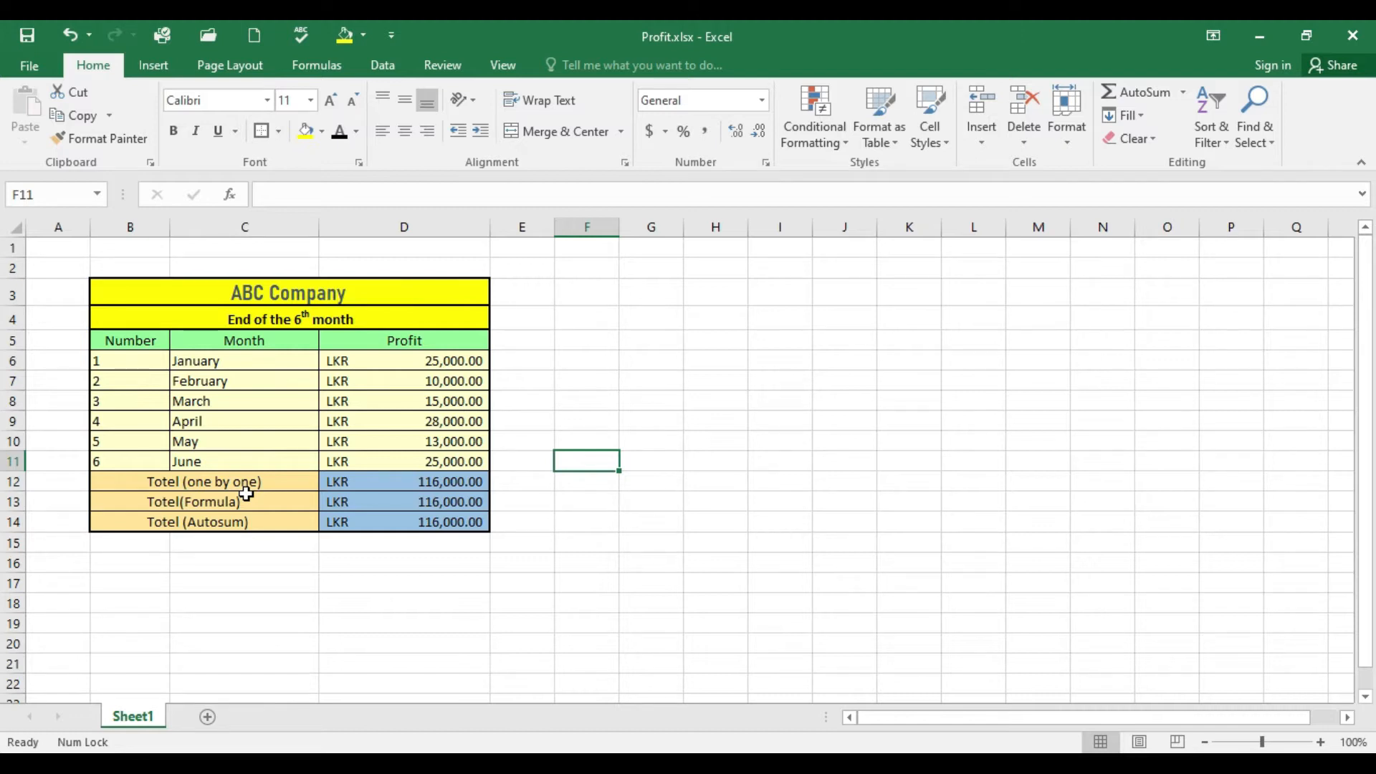
Examine the ABC Company profit table, including its title rows, the January entry and the total cells.
left_click(596, 321)
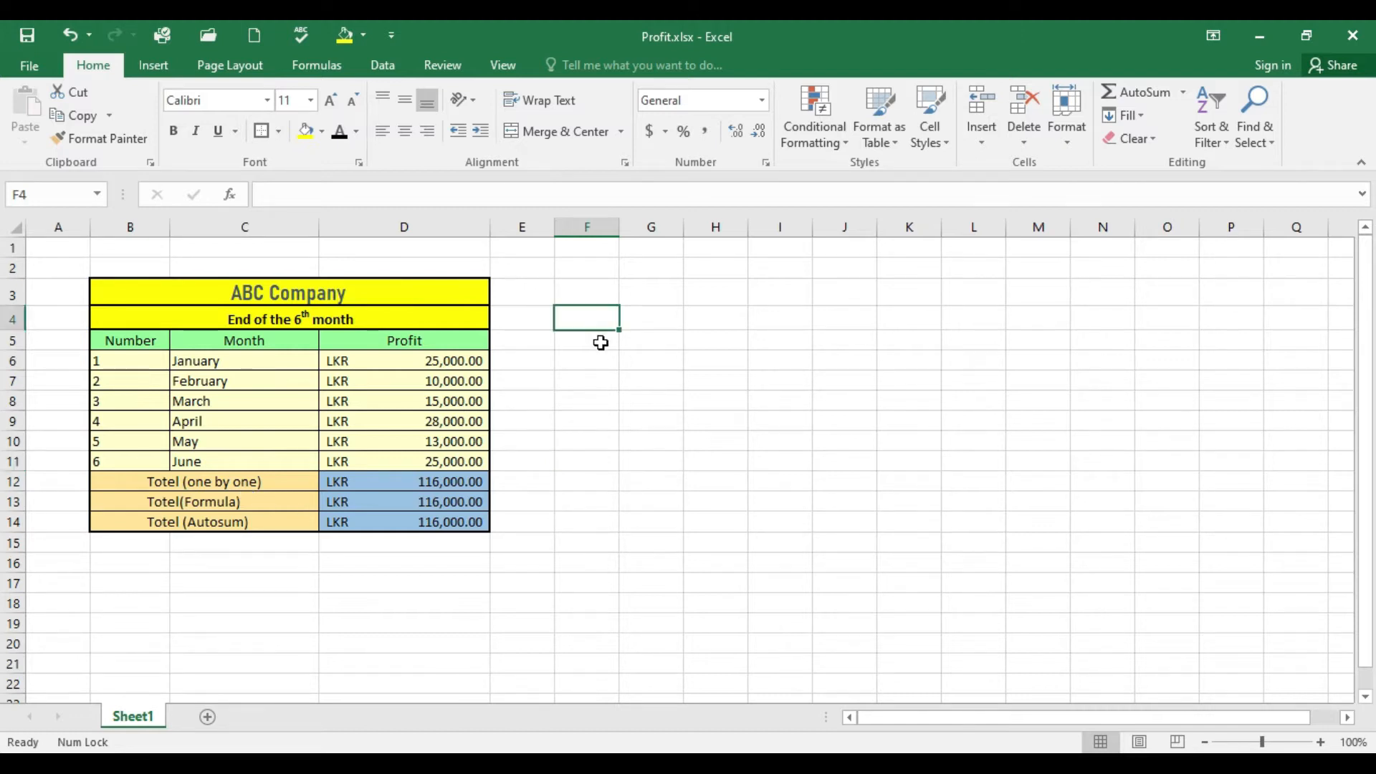
left_click(197, 294)
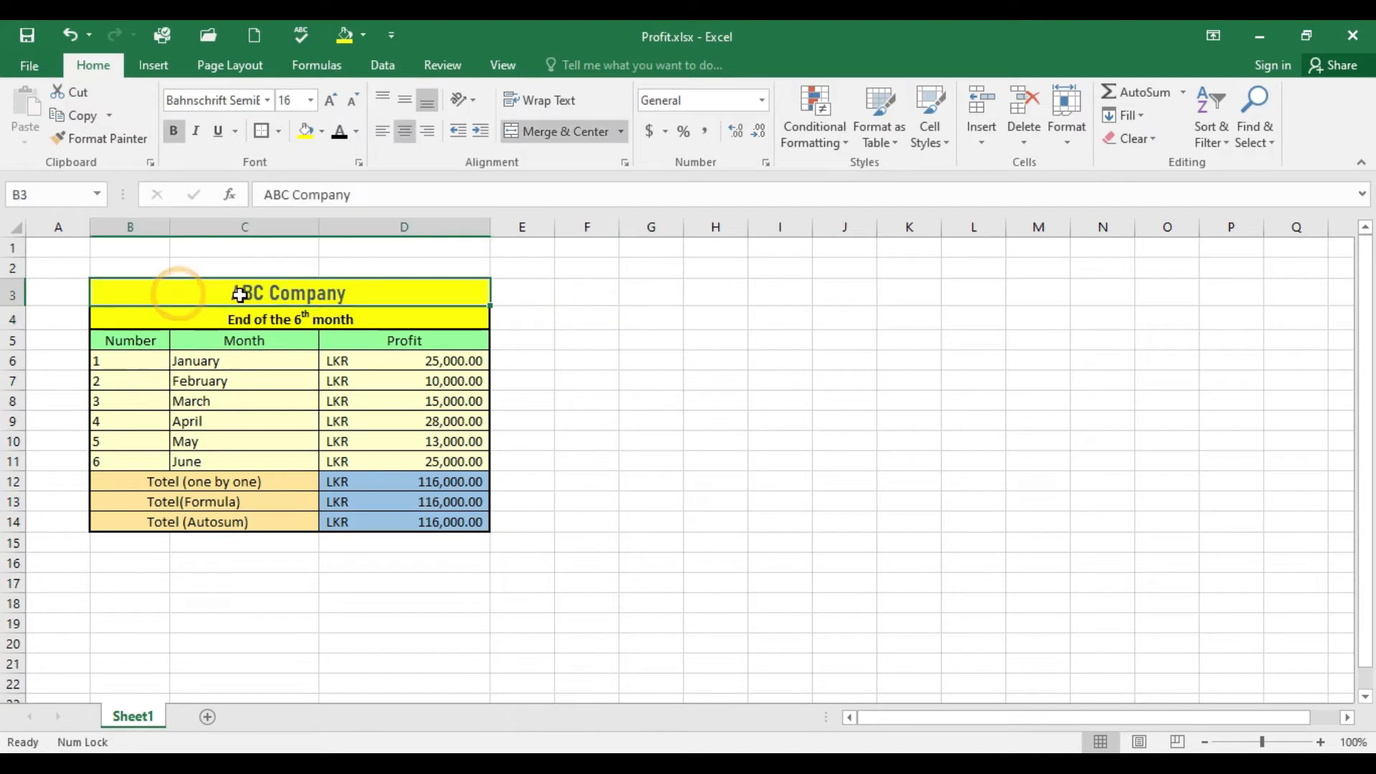
left_click(319, 317)
left_click(579, 339)
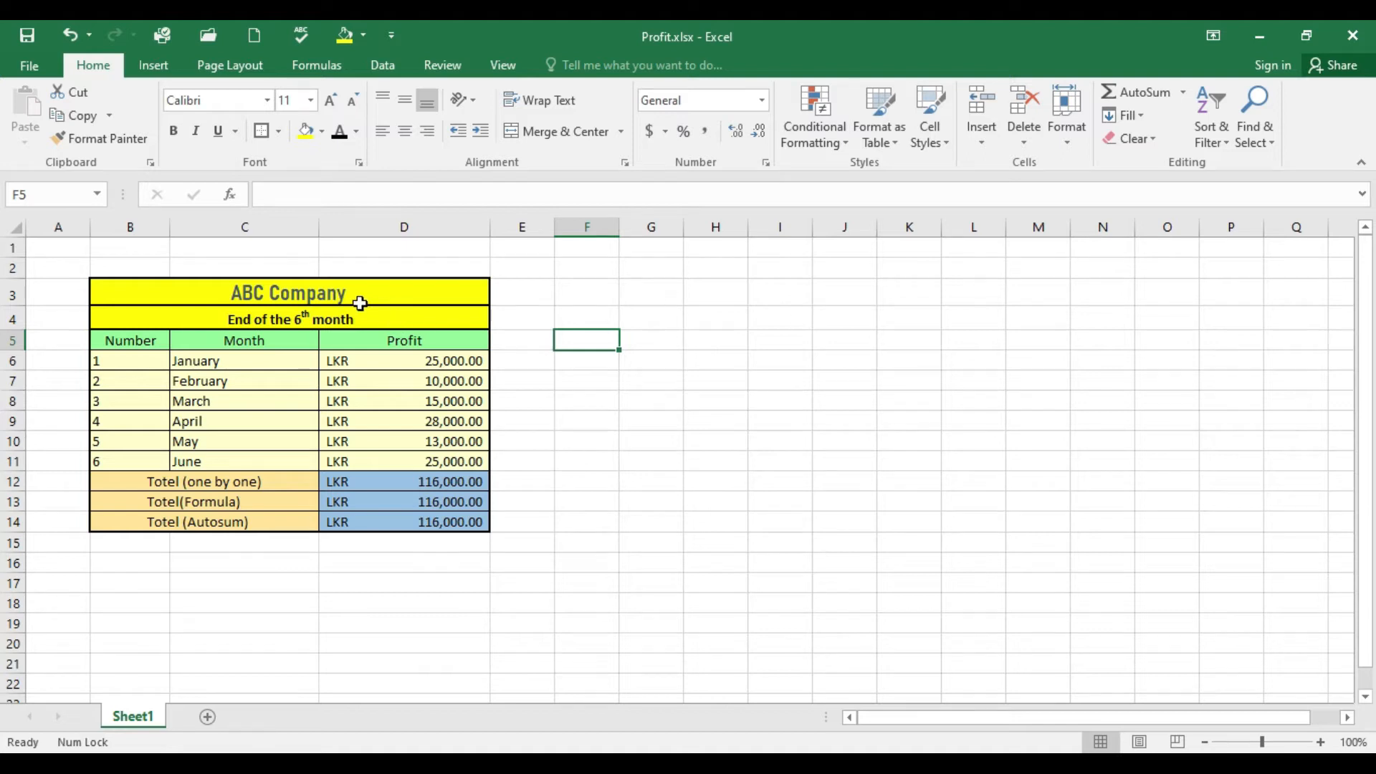
left_click_drag(601, 279, 992, 515)
left_click(236, 326)
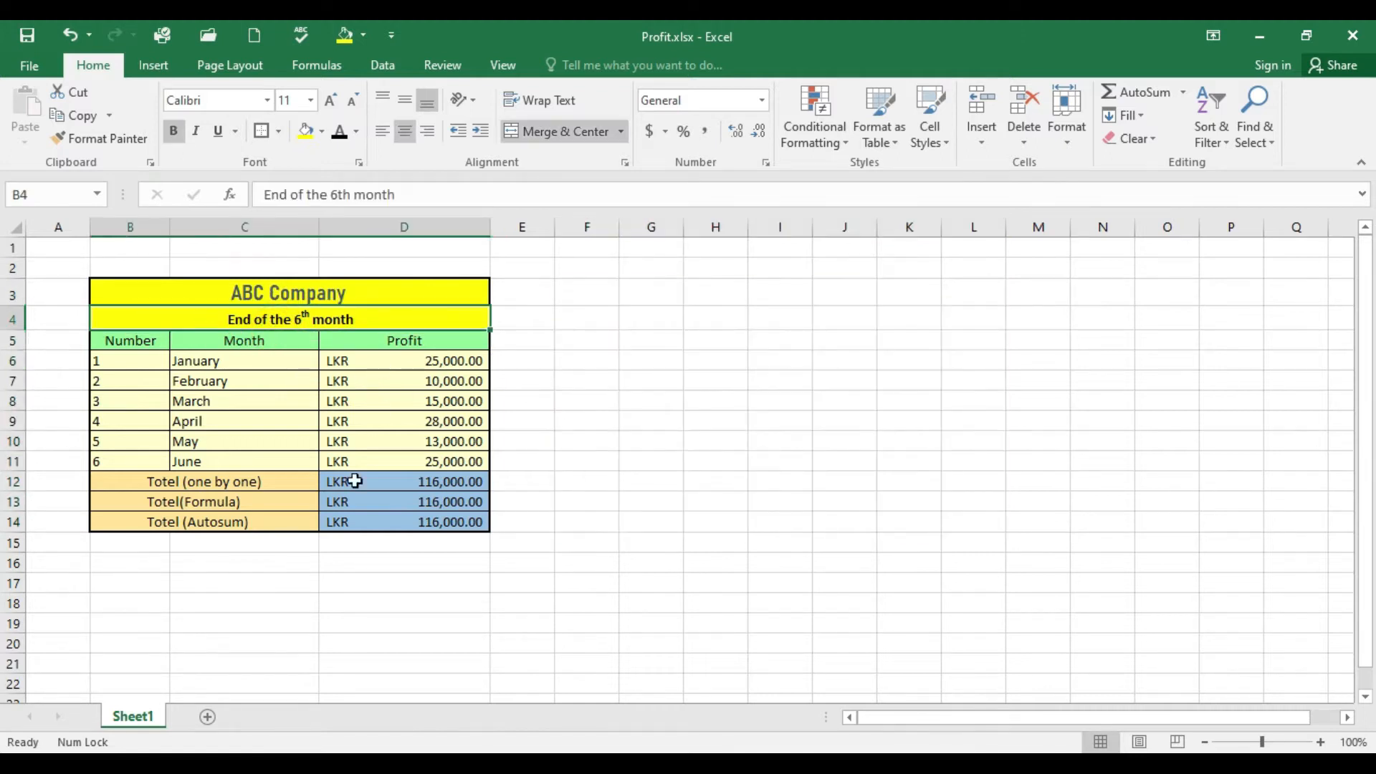
left_click(389, 482)
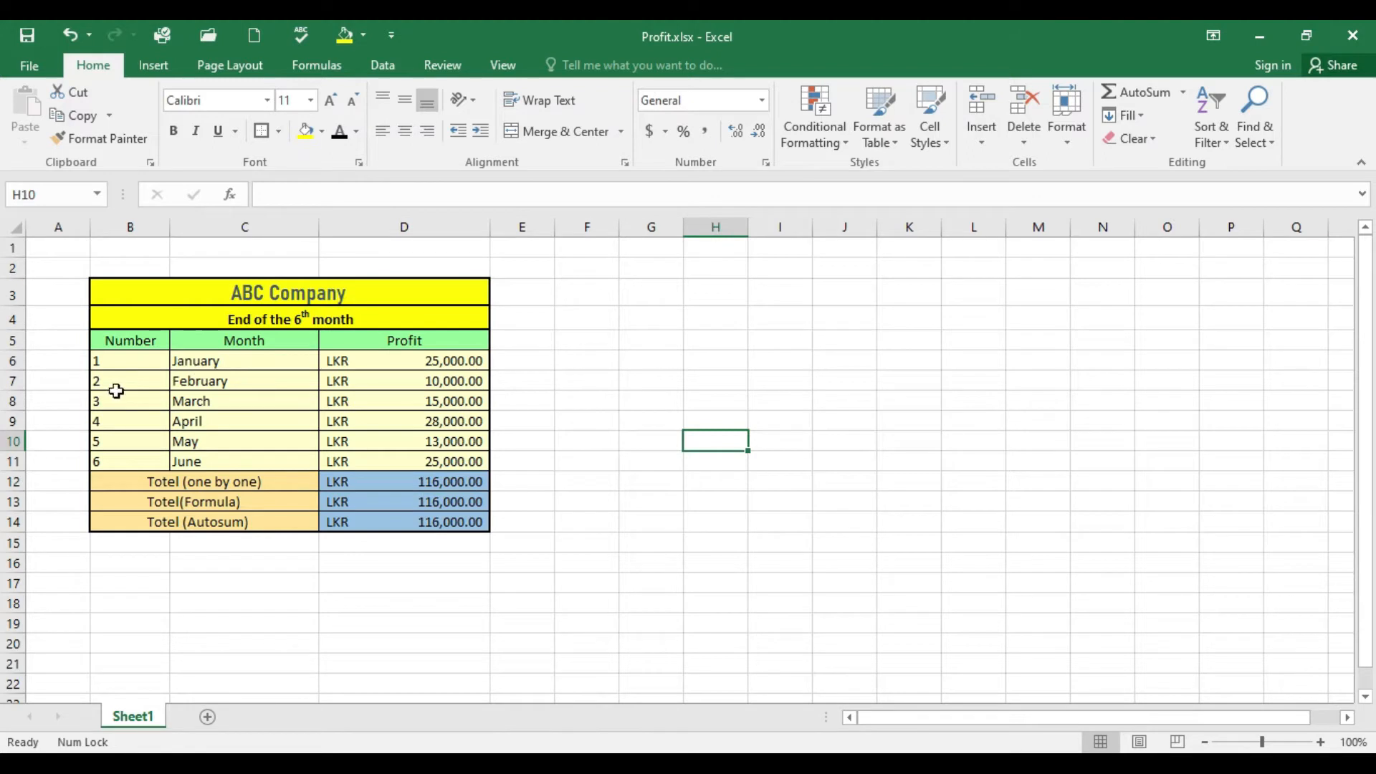
left_click(115, 360)
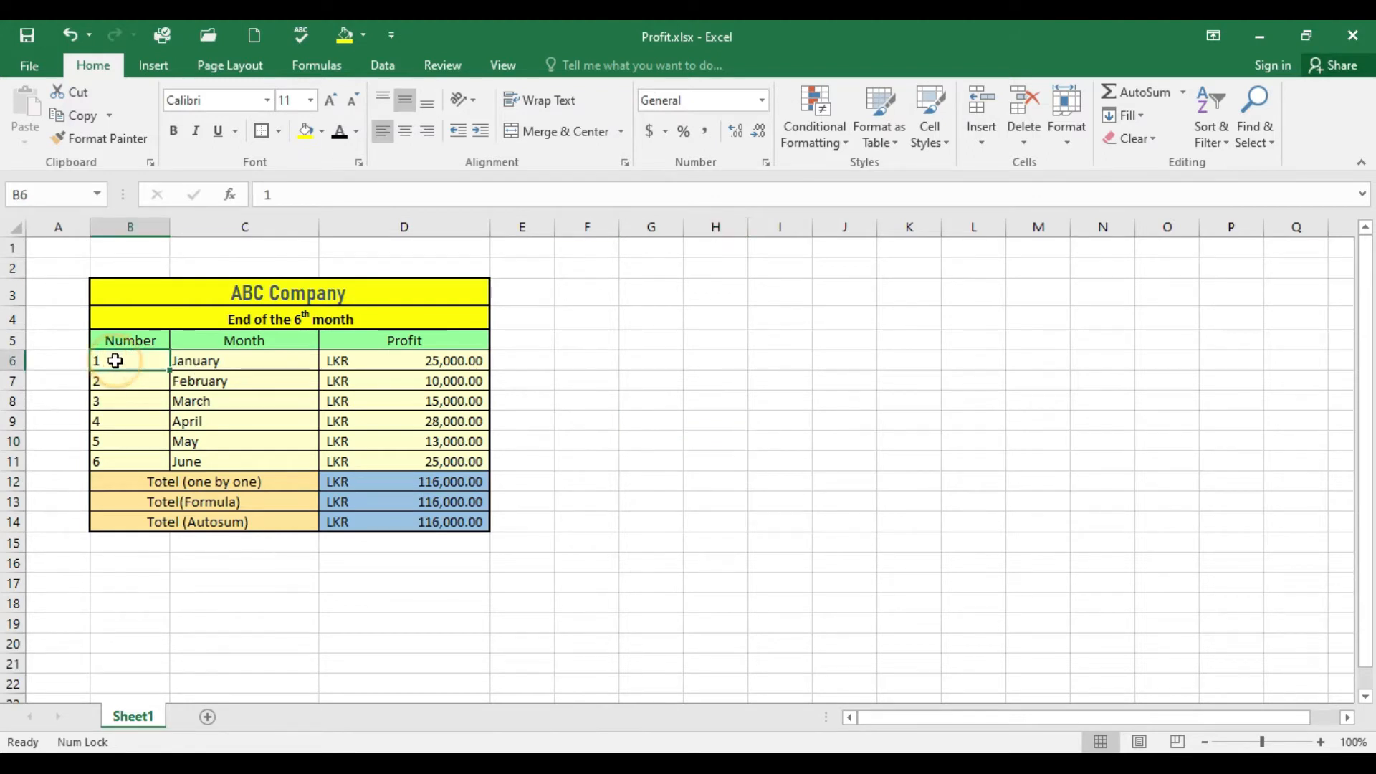
left_click(281, 365)
left_click(376, 360)
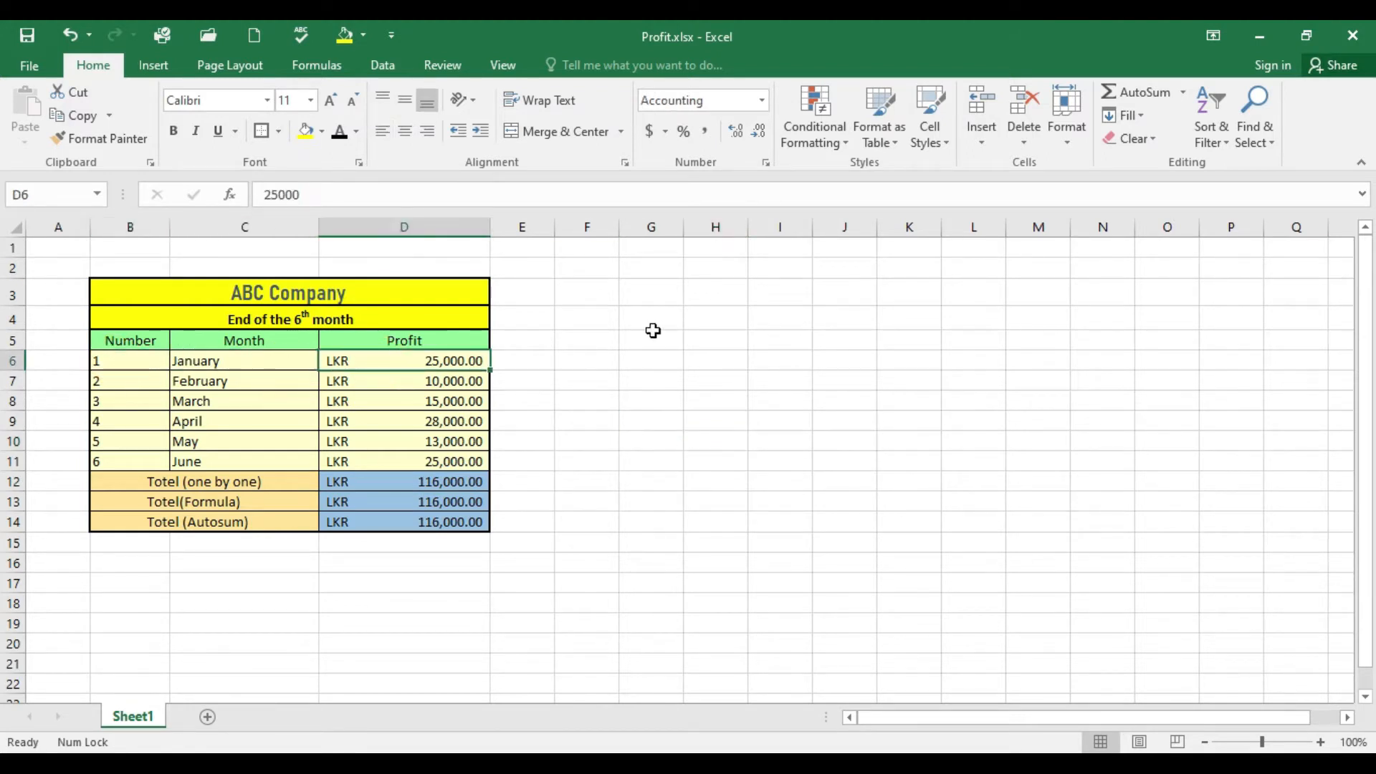
left_click(597, 315)
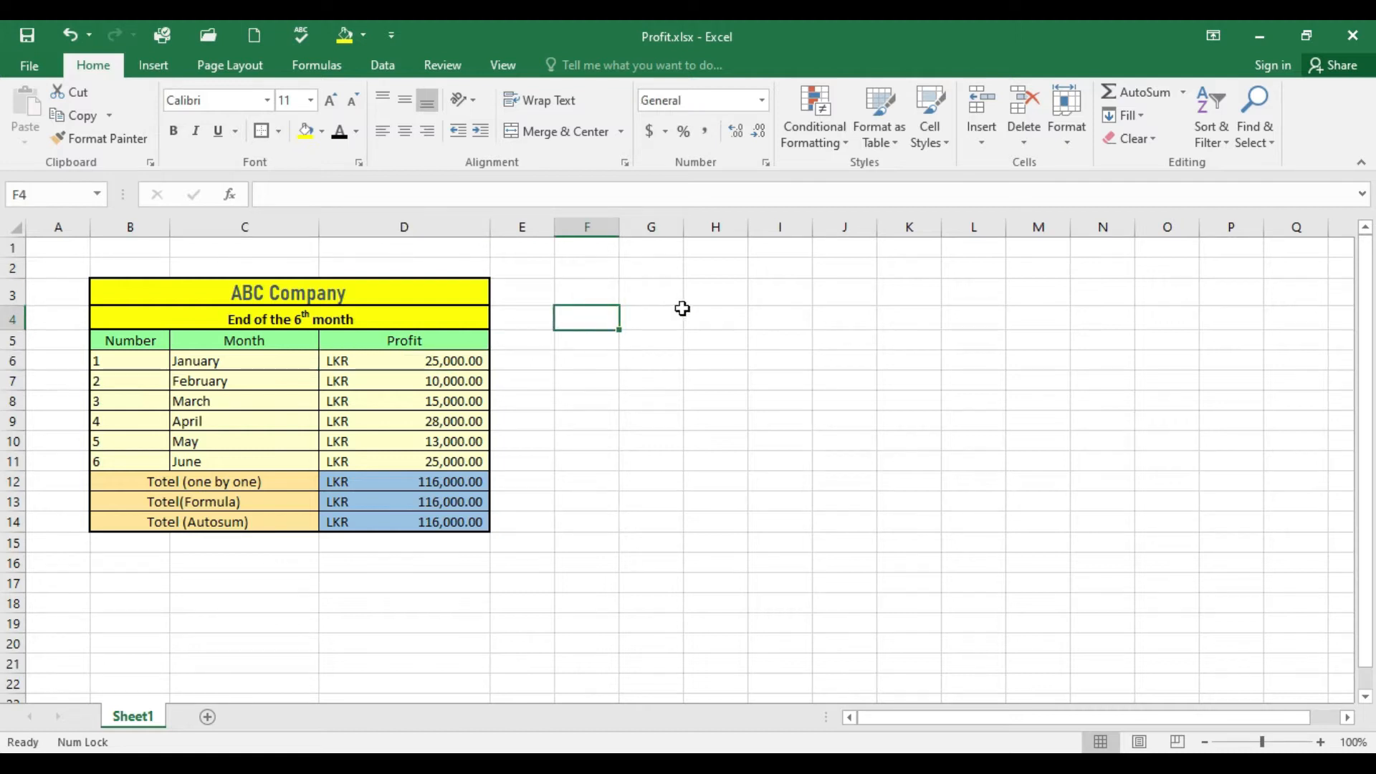
left_click_drag(694, 316, 872, 315)
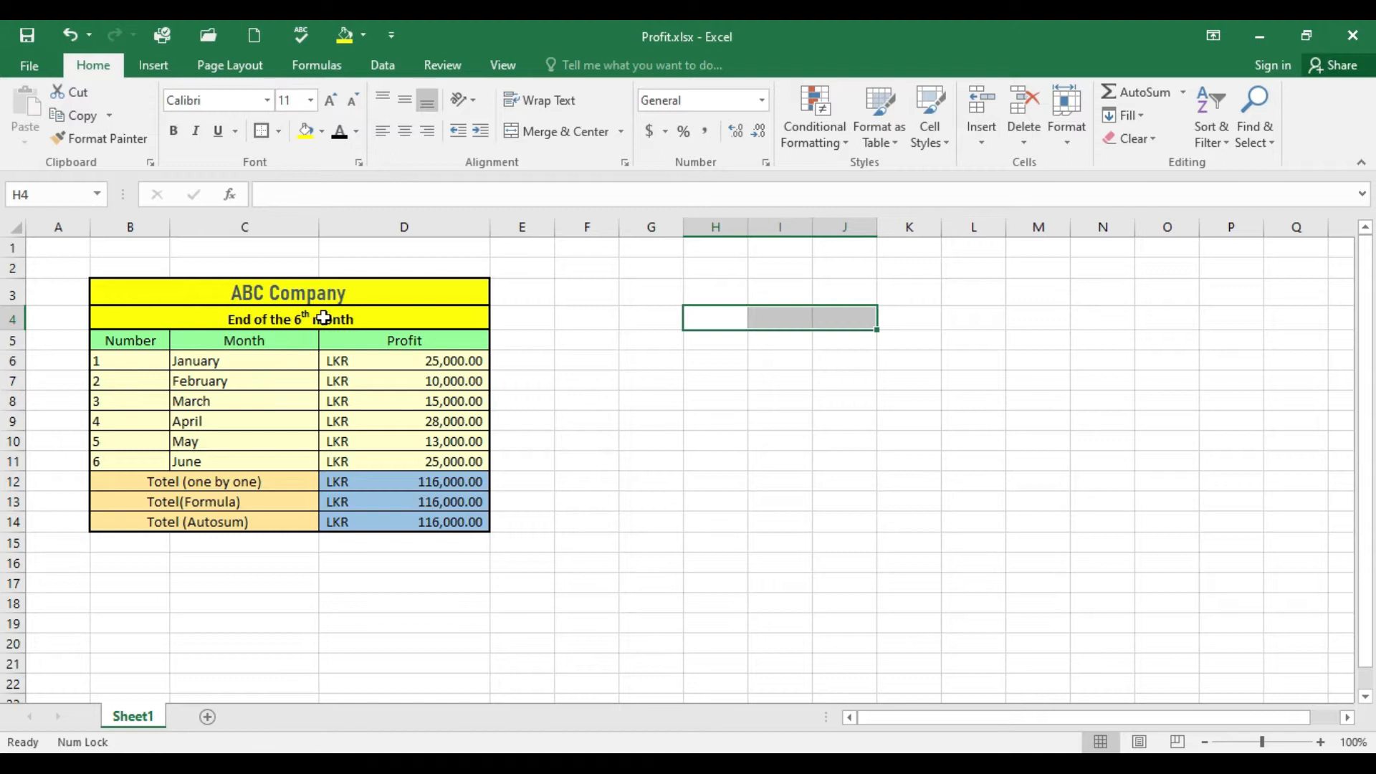
left_click_drag(118, 368, 417, 361)
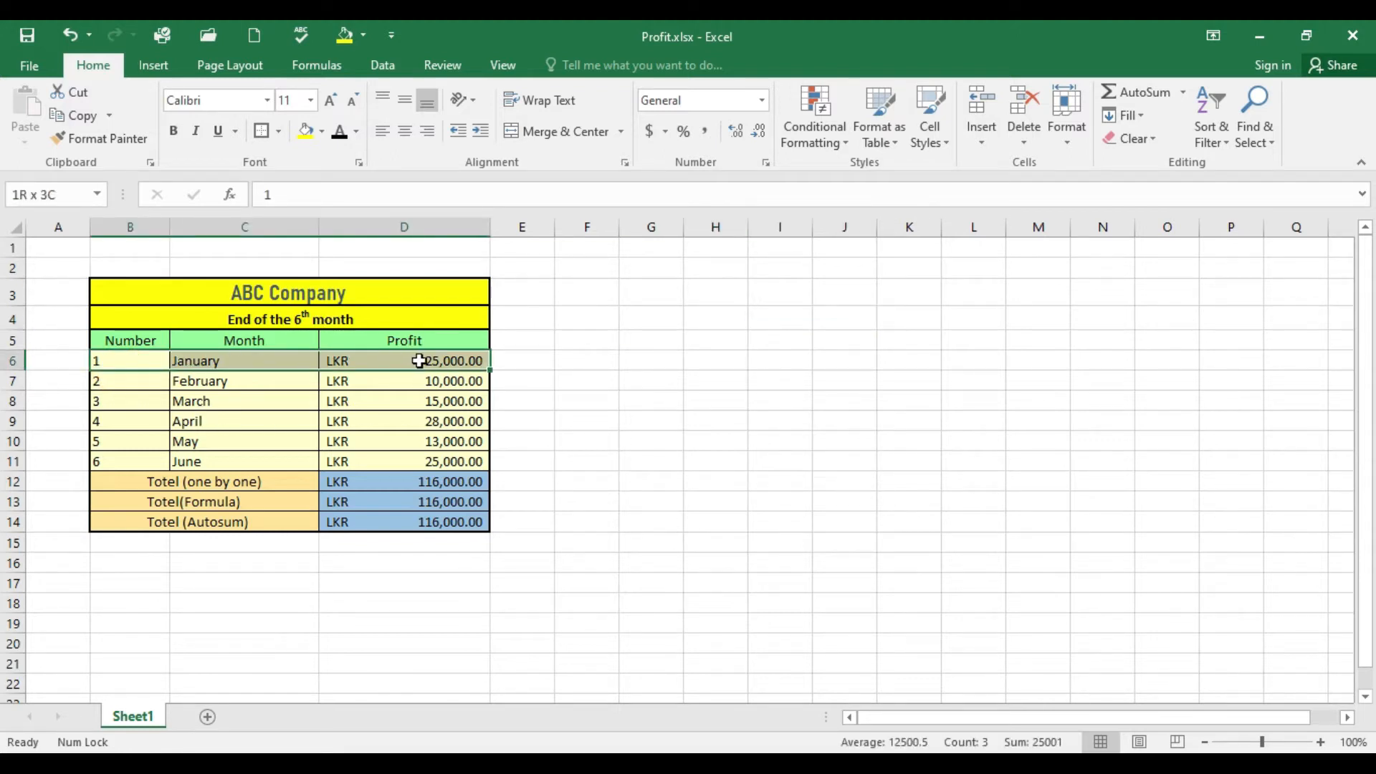
left_click(649, 357)
Apply all borders to cells G3:I3 to form the first row of a new table.
left_click_drag(640, 290, 780, 290)
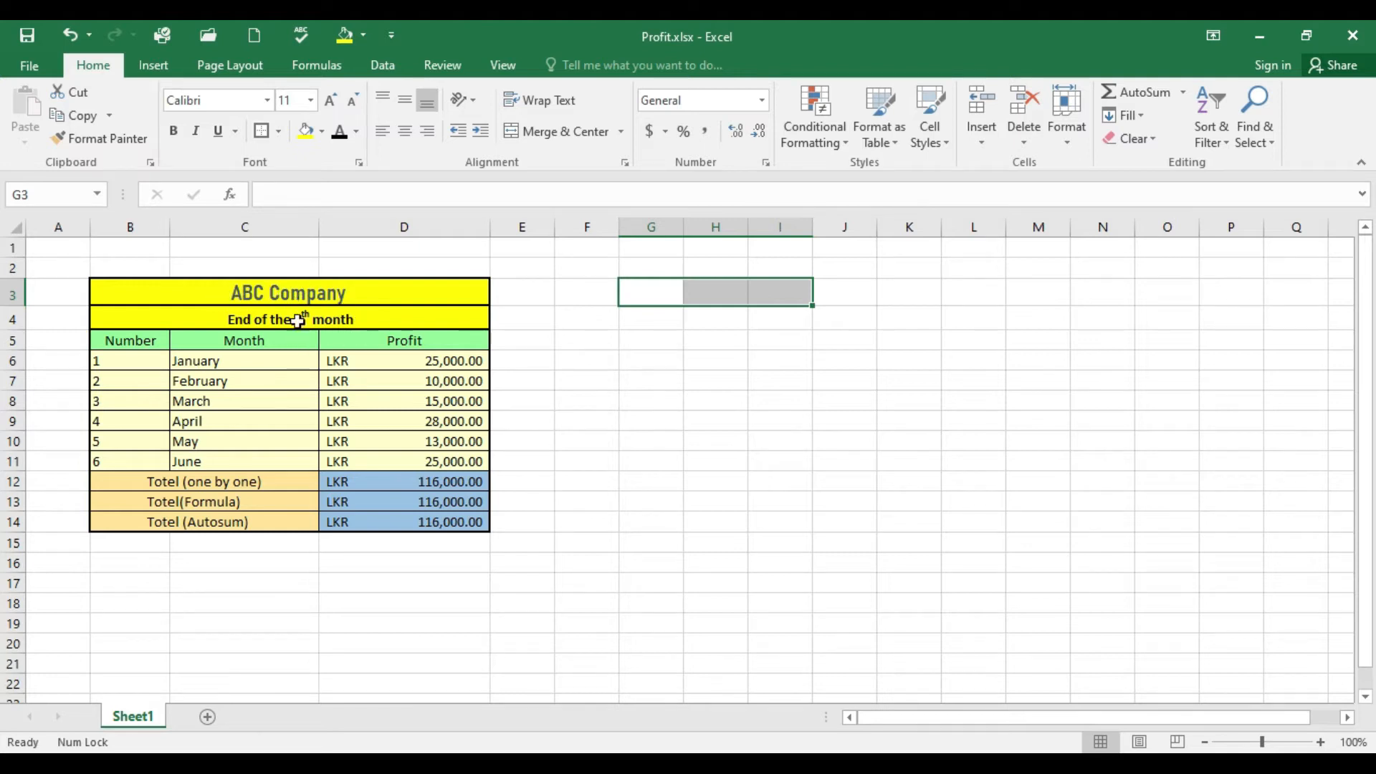
left_click(279, 132)
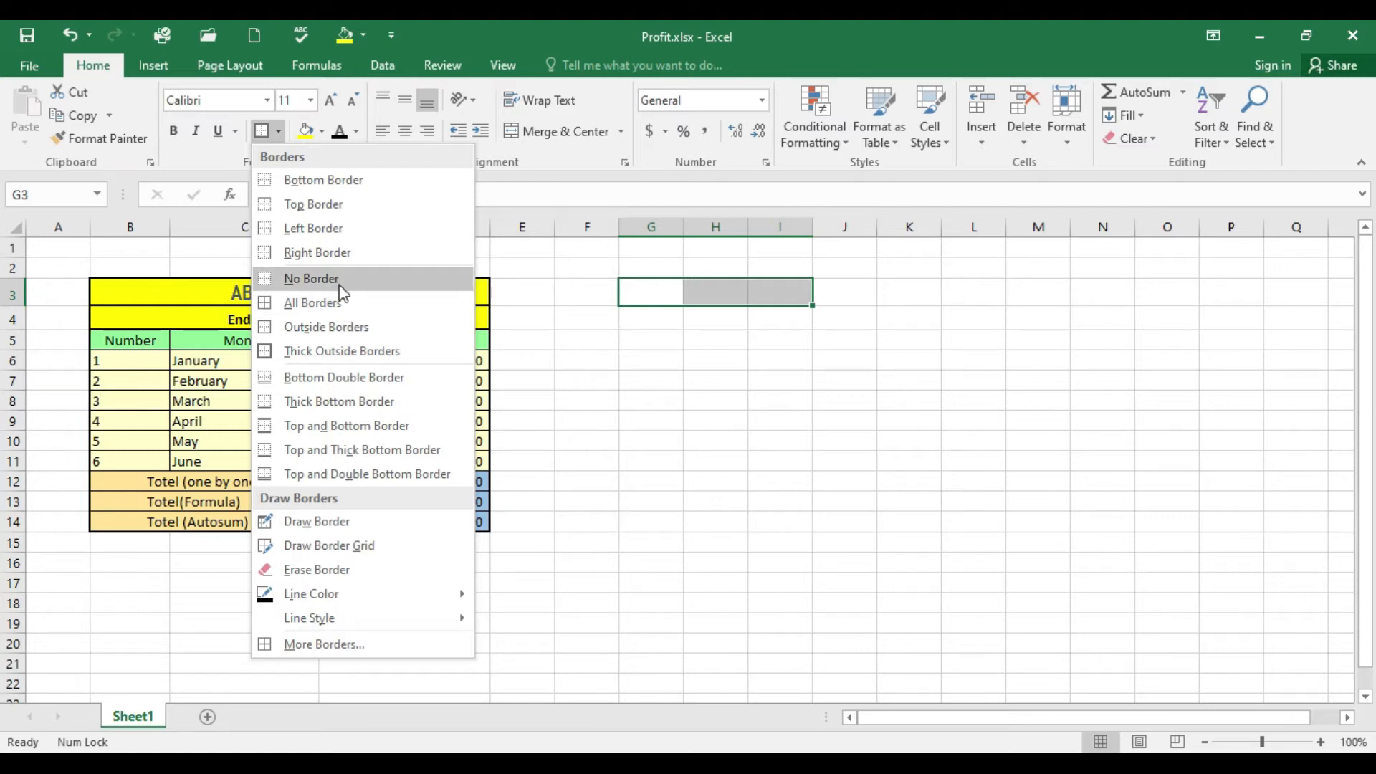
left_click(366, 310)
left_click(678, 336)
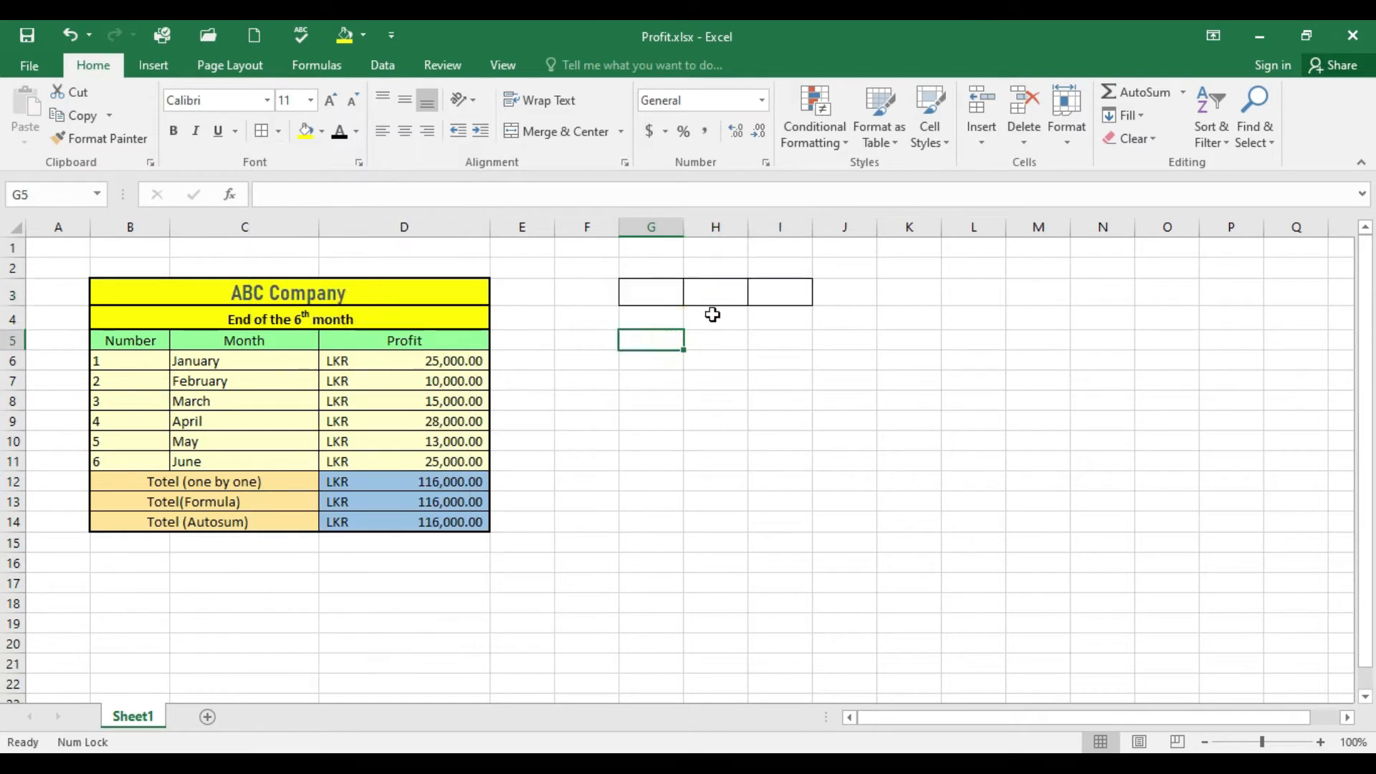
left_click_drag(670, 302, 810, 288)
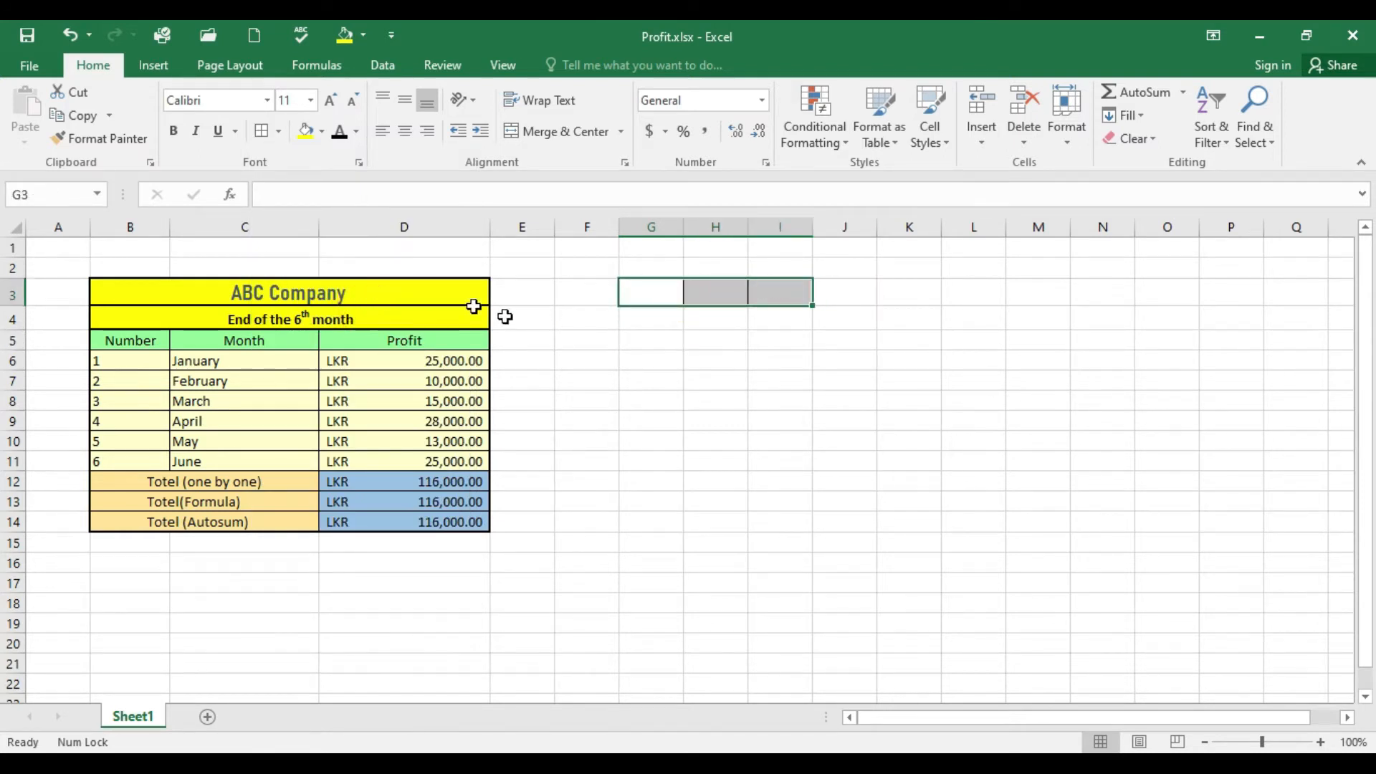
left_click(237, 293)
left_click(634, 297)
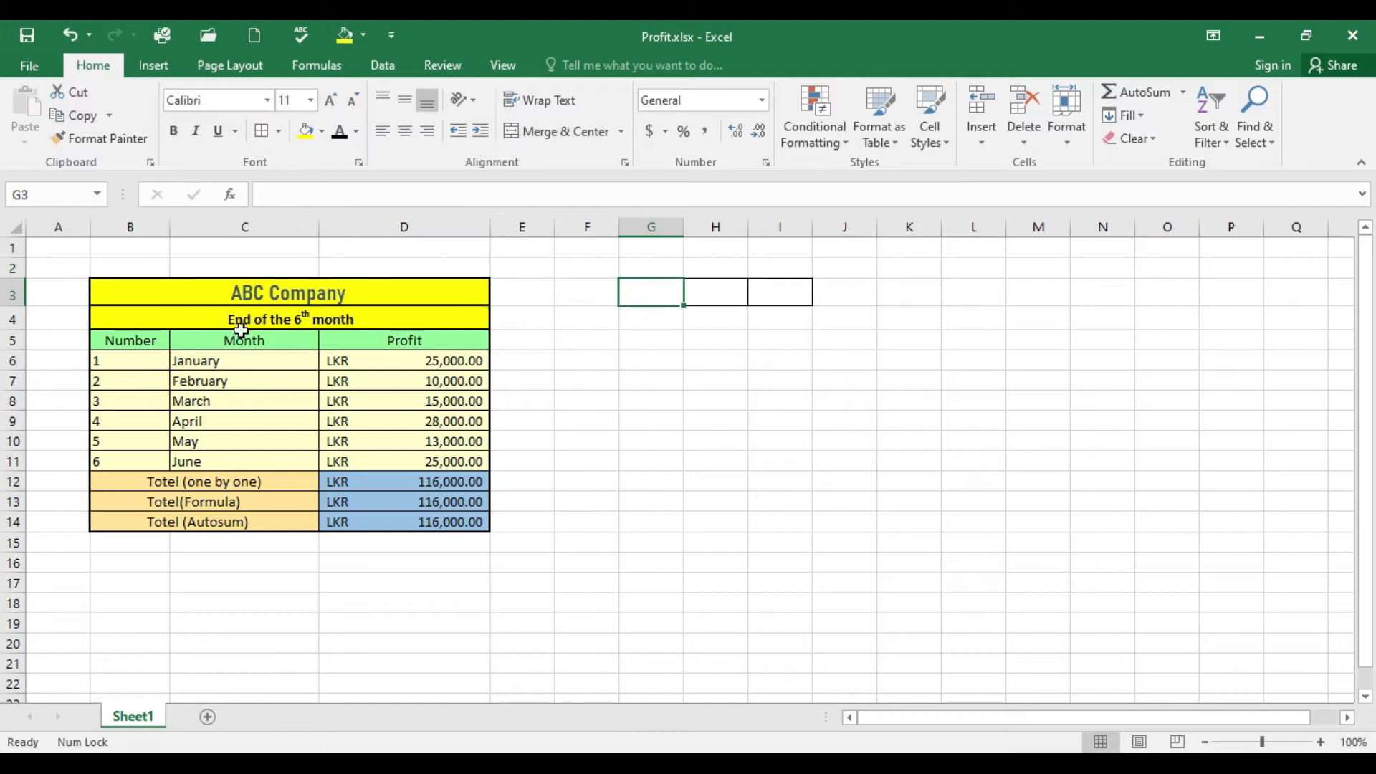
Apply all borders to cells G4:I4 as the second row of the new table.
left_click_drag(648, 320, 796, 317)
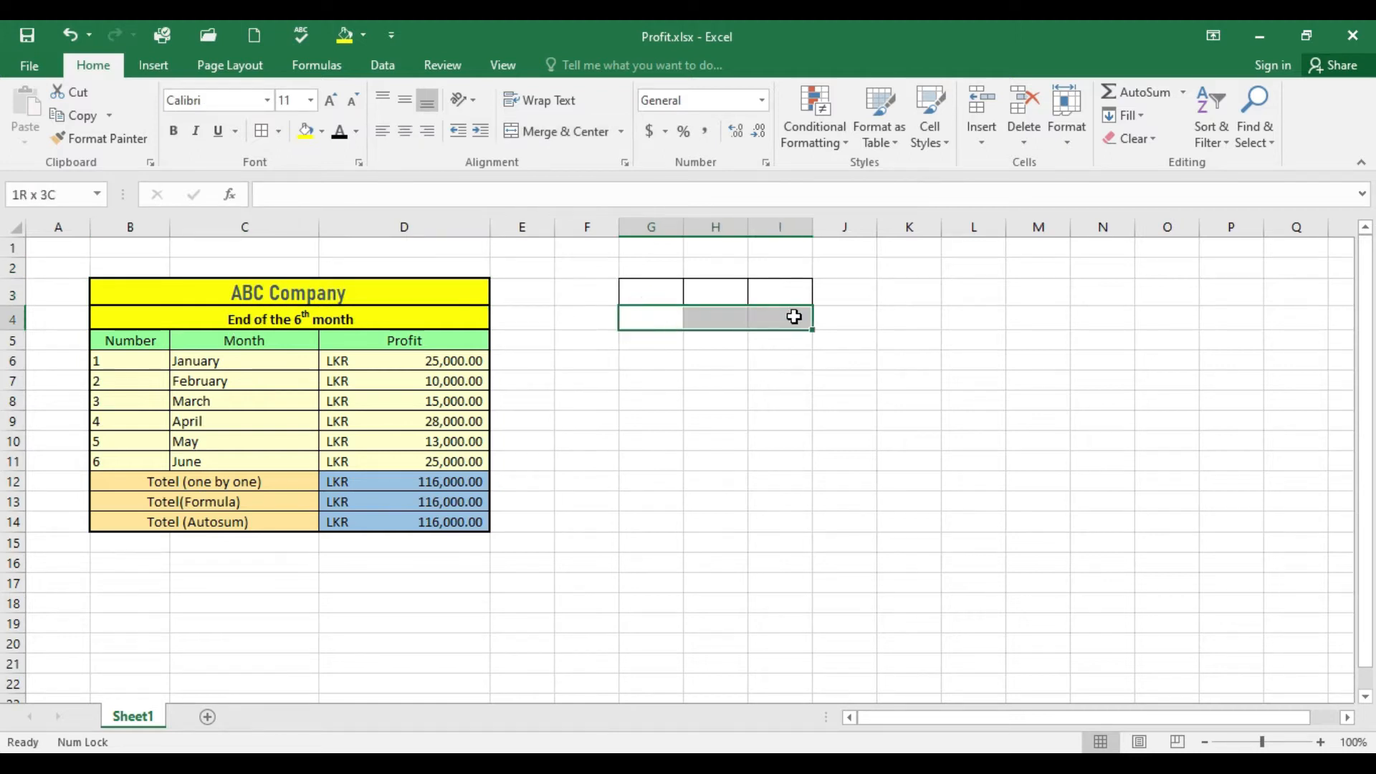
left_click(271, 131)
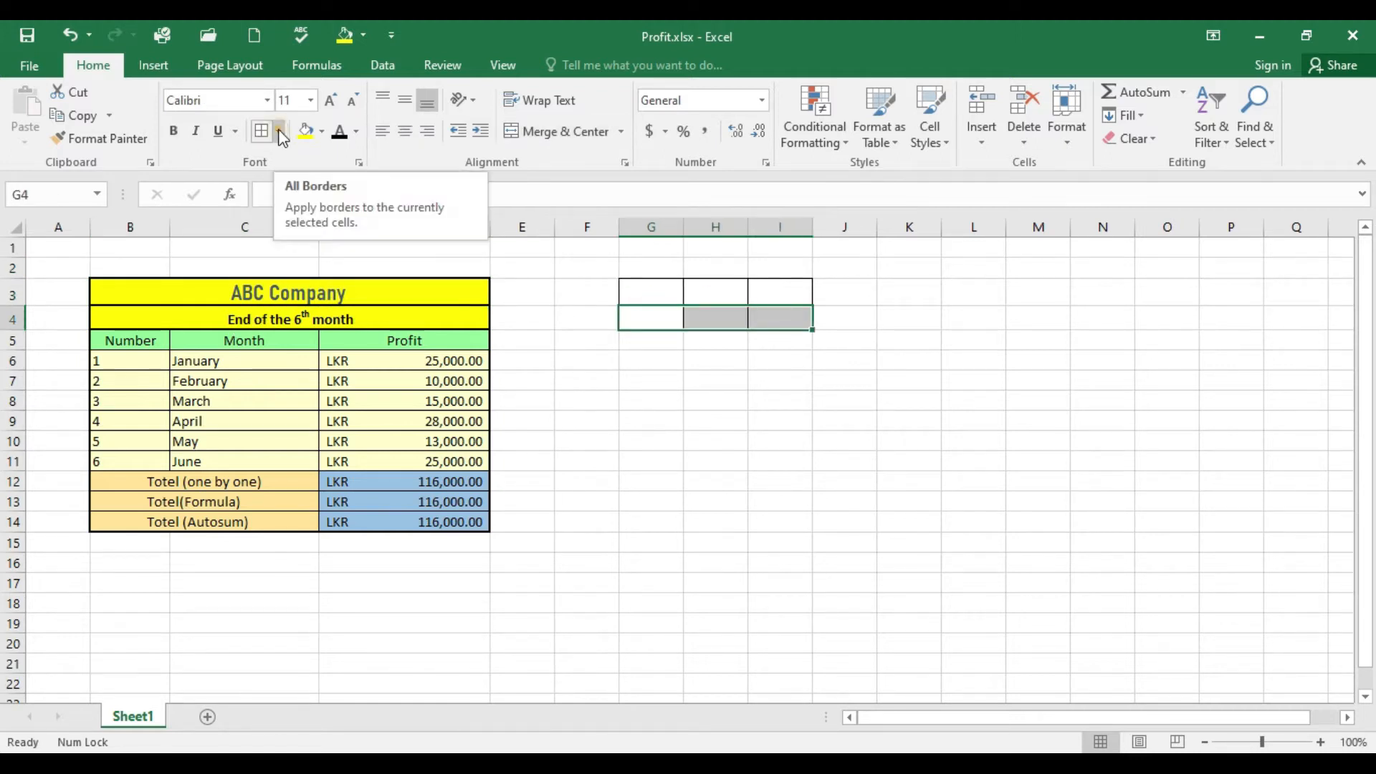
left_click(280, 133)
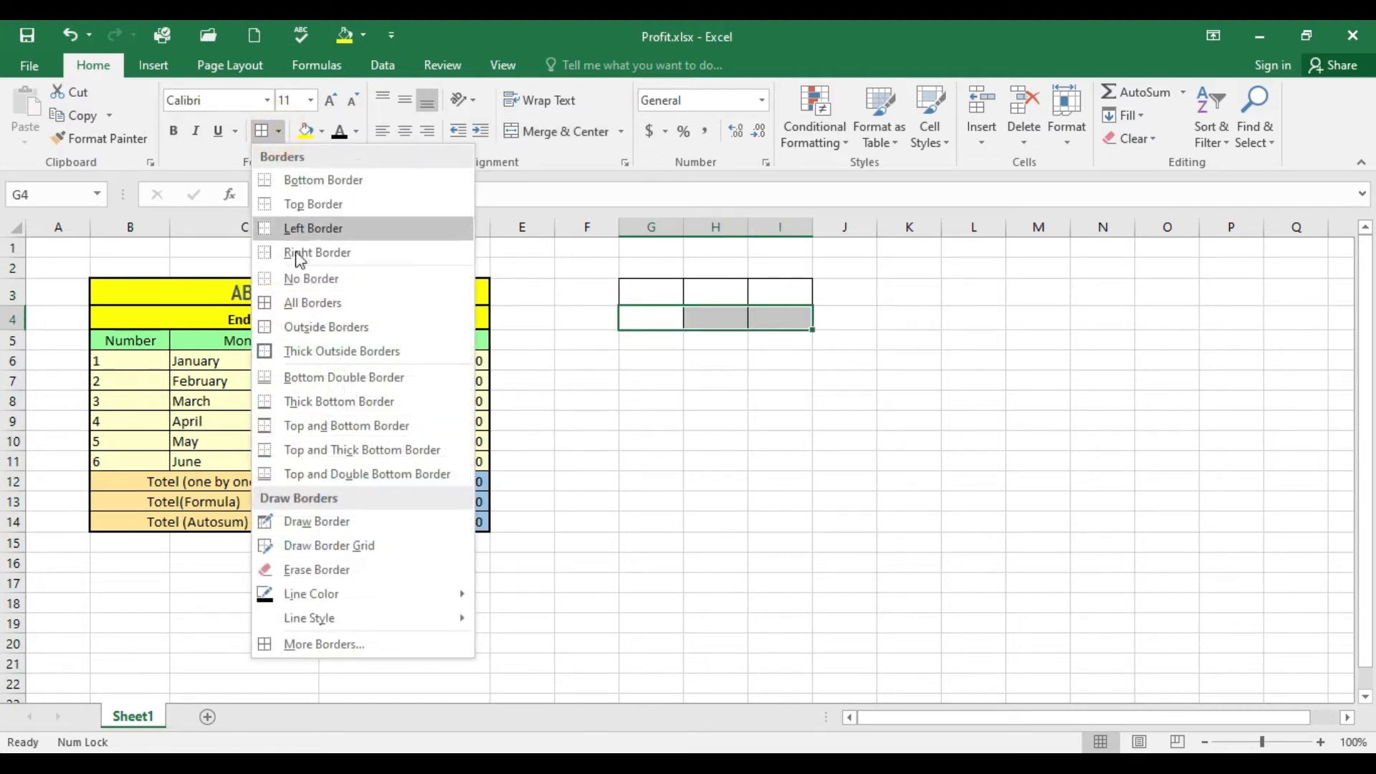
left_click(293, 303)
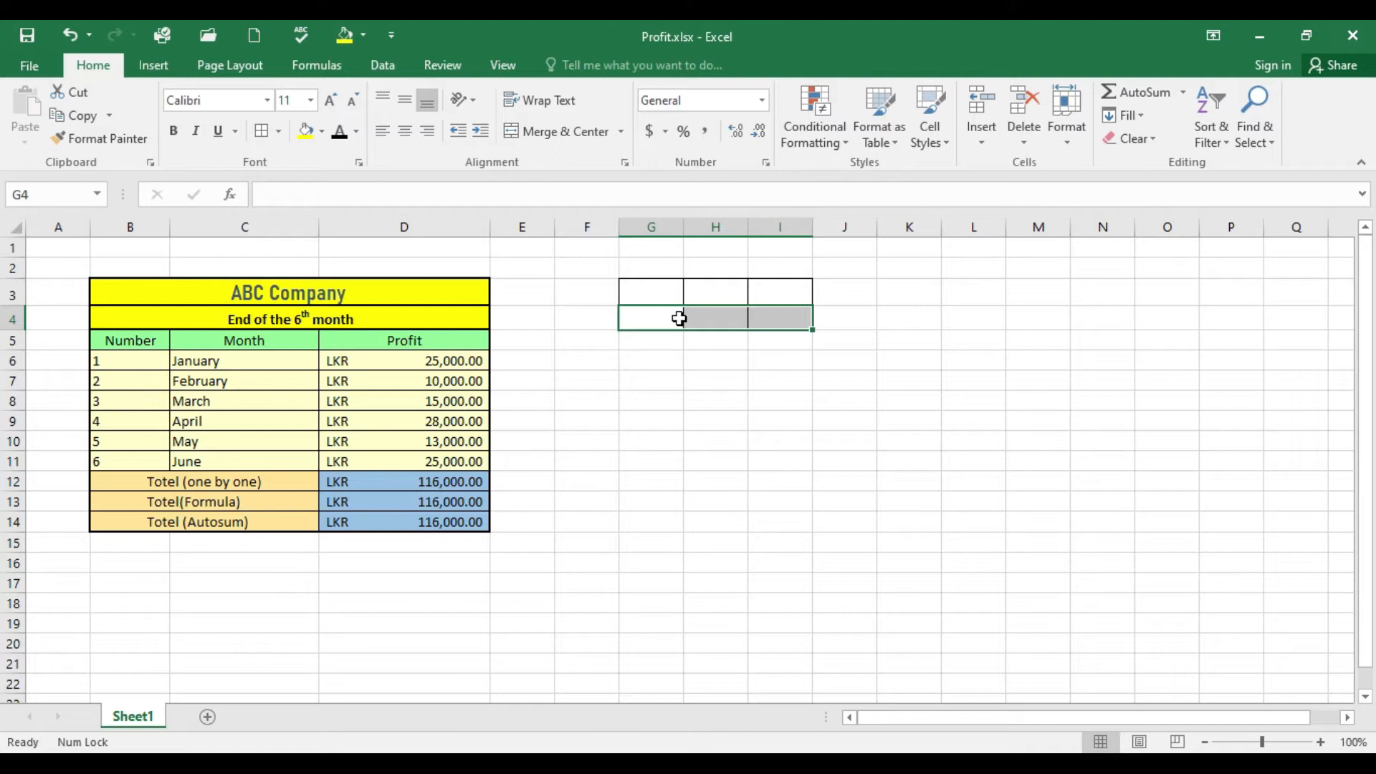
left_click(667, 361)
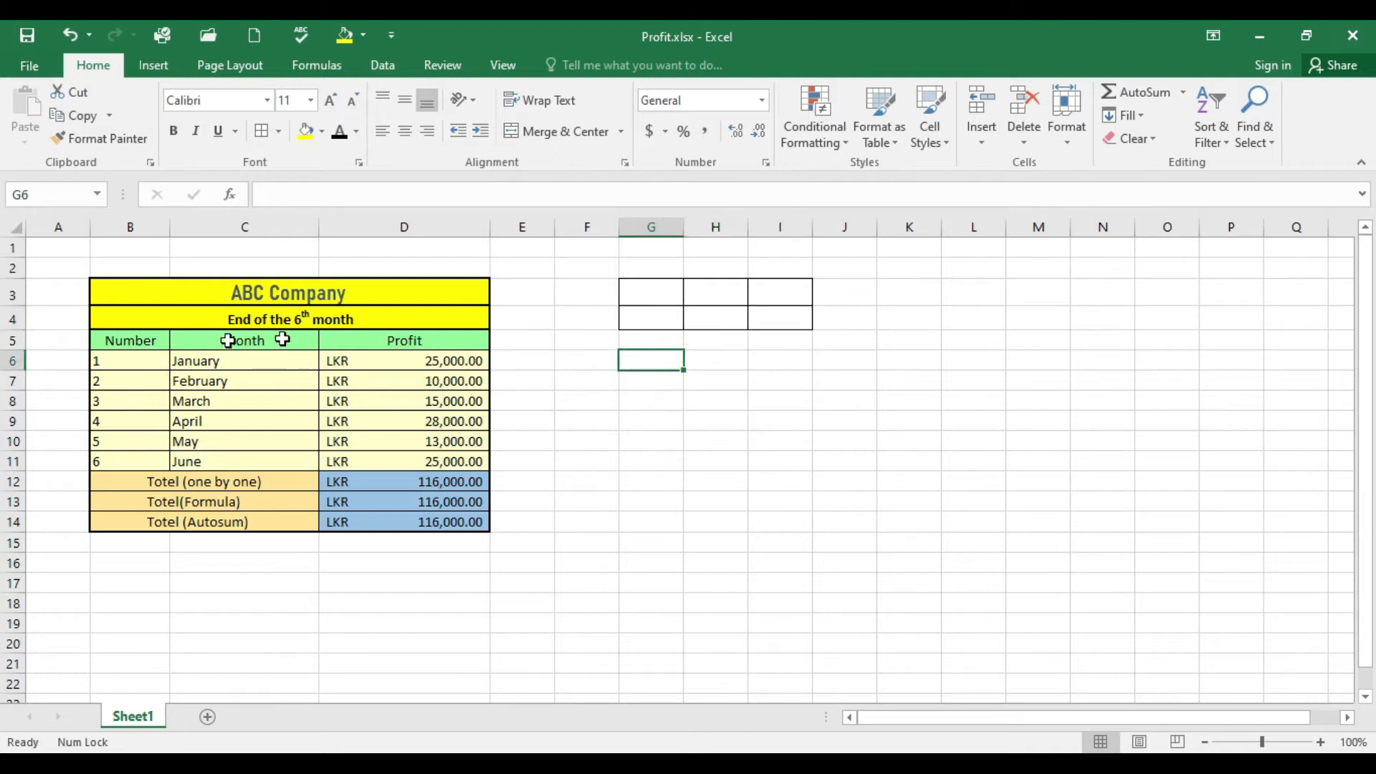
Apply all borders to cells G5:I5 as the third row of the new table.
left_click_drag(635, 337, 777, 333)
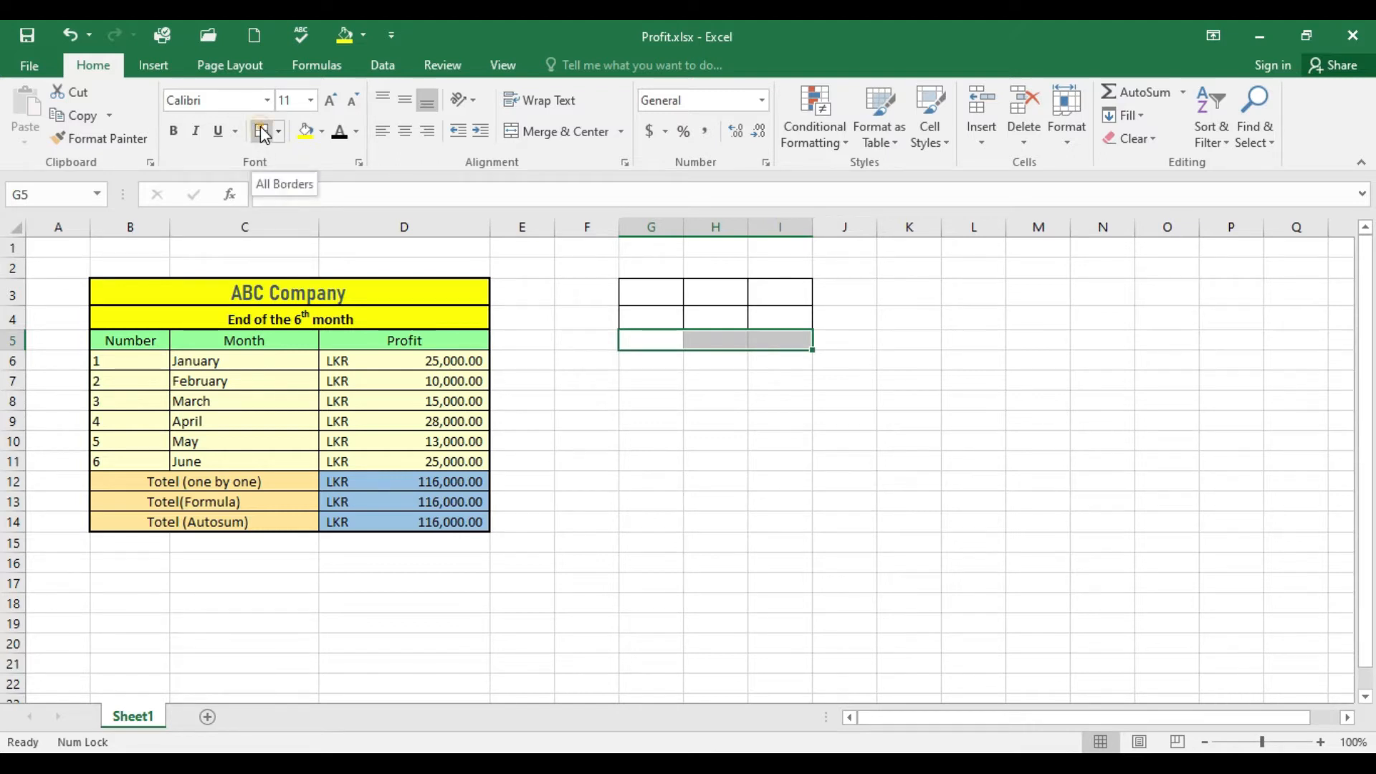
left_click(751, 401)
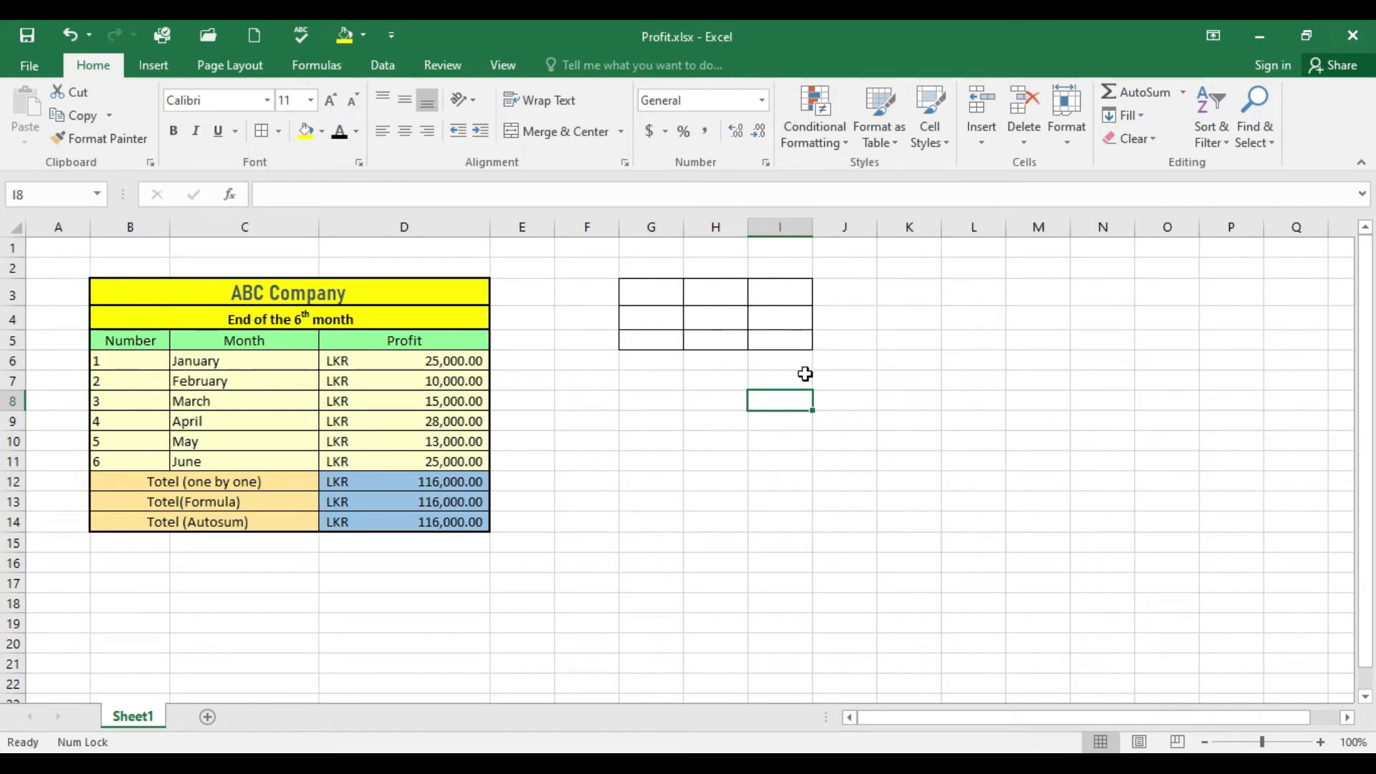
left_click(648, 340)
left_click_drag(636, 289, 773, 322)
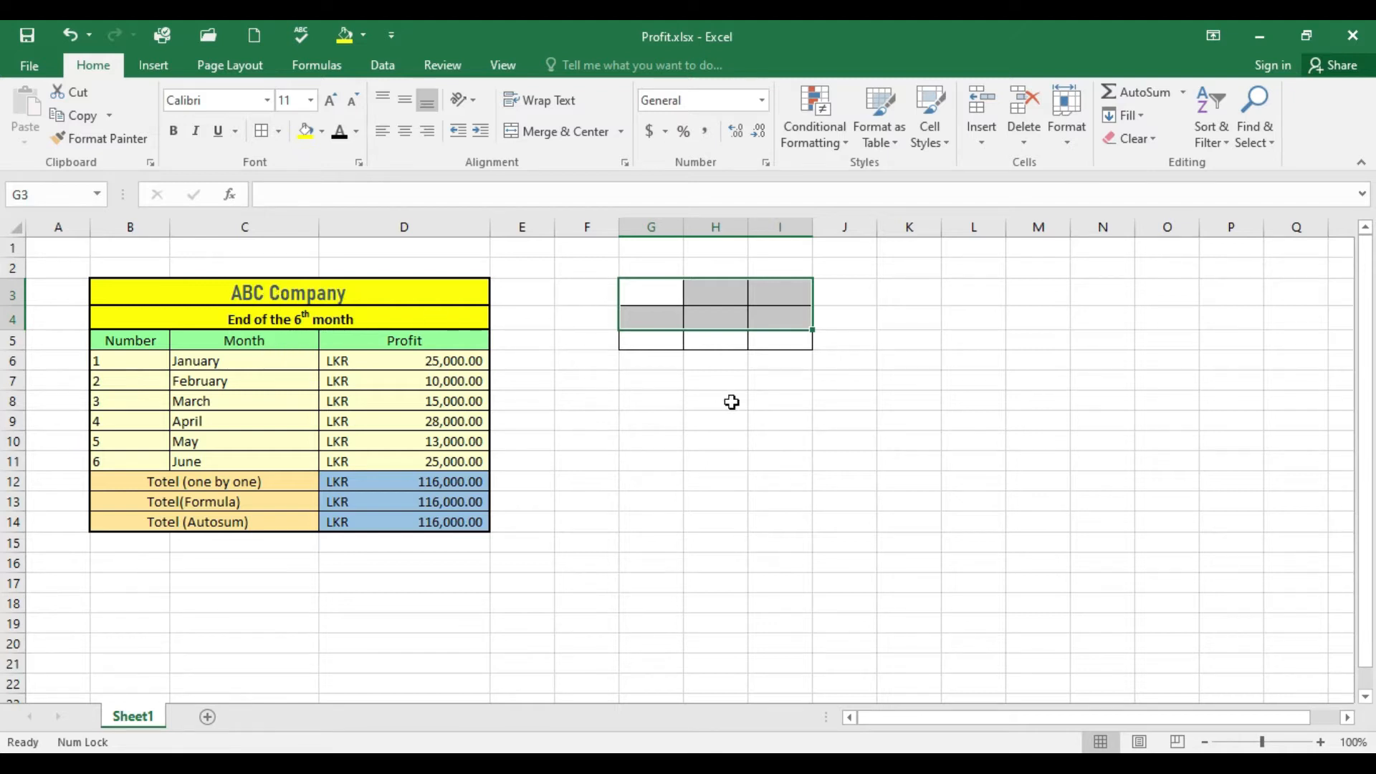
left_click(708, 377)
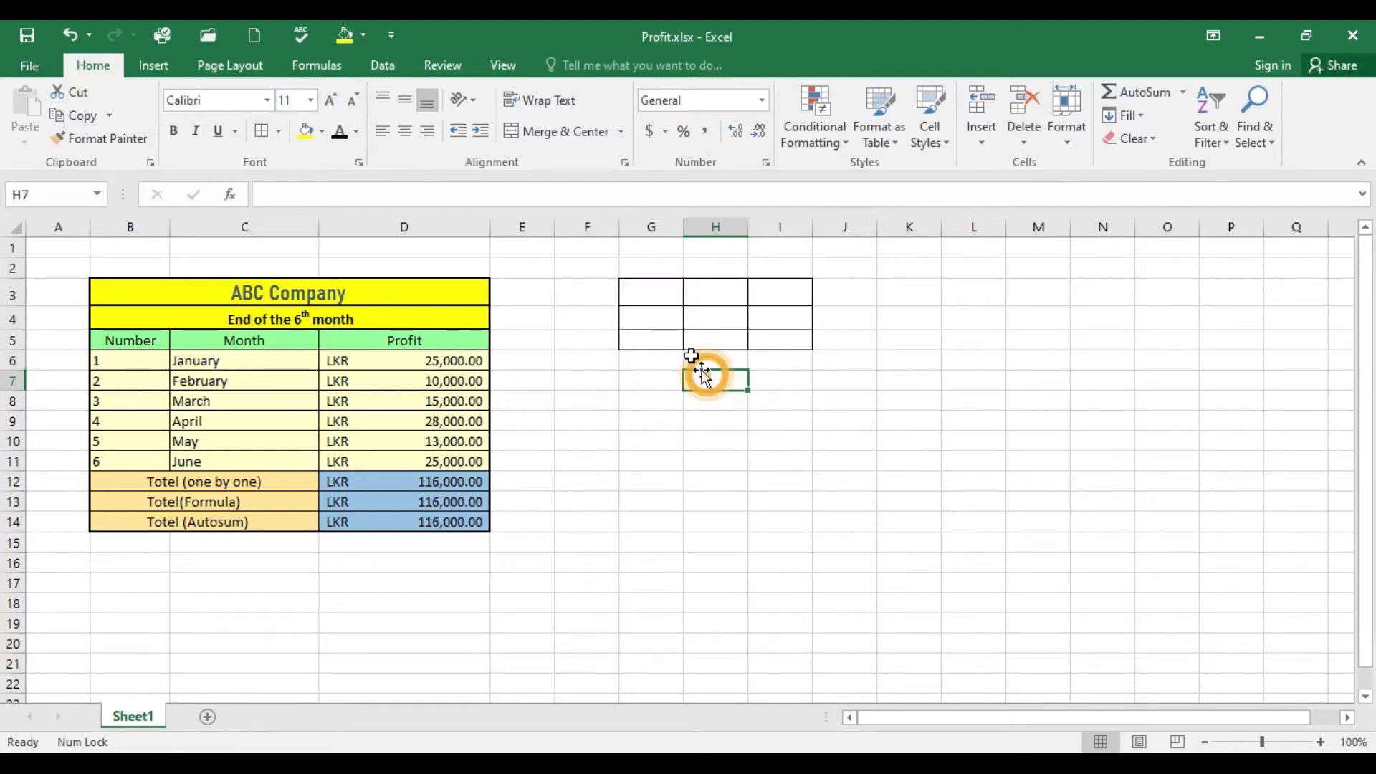
Enter the title "ABC Company" in G3 and the subtitle "End of the 6th month" in G4.
left_click(660, 291)
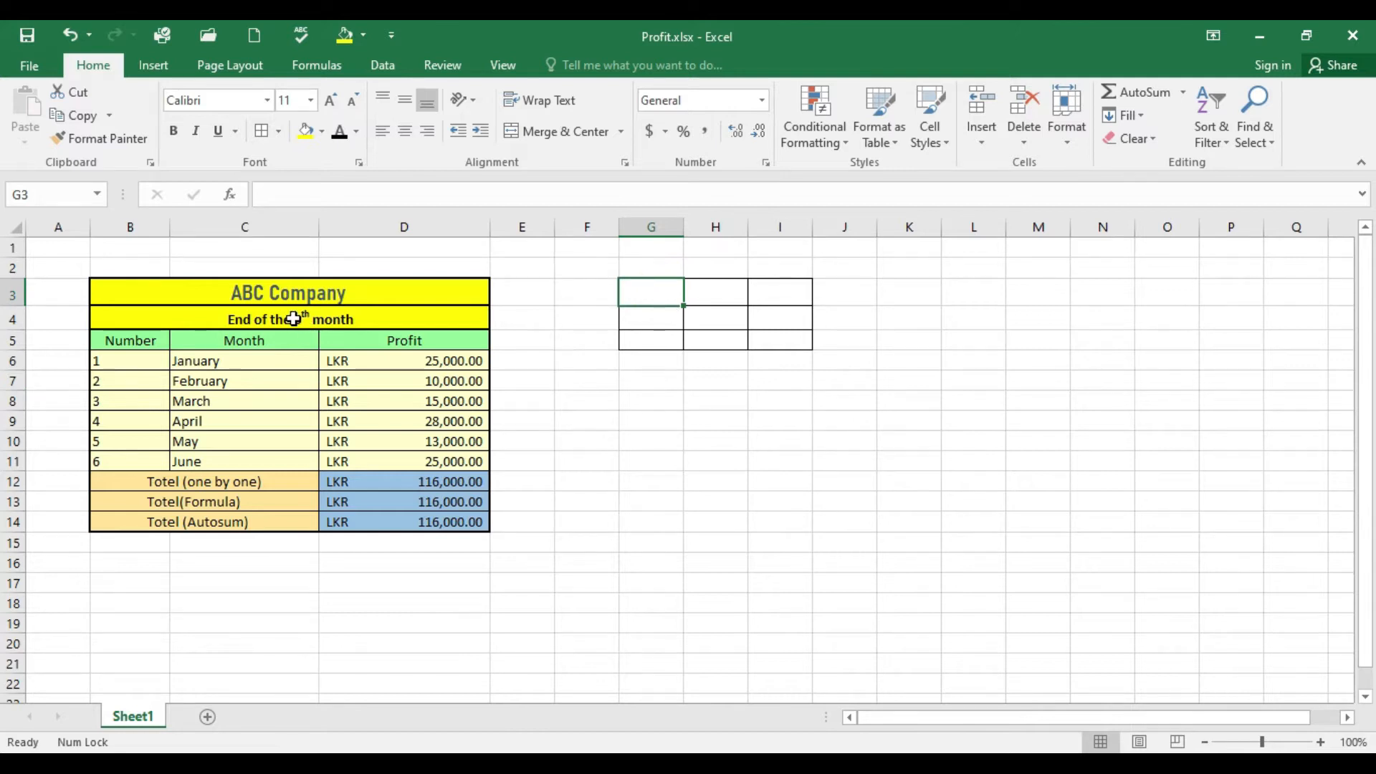
type("ABC")
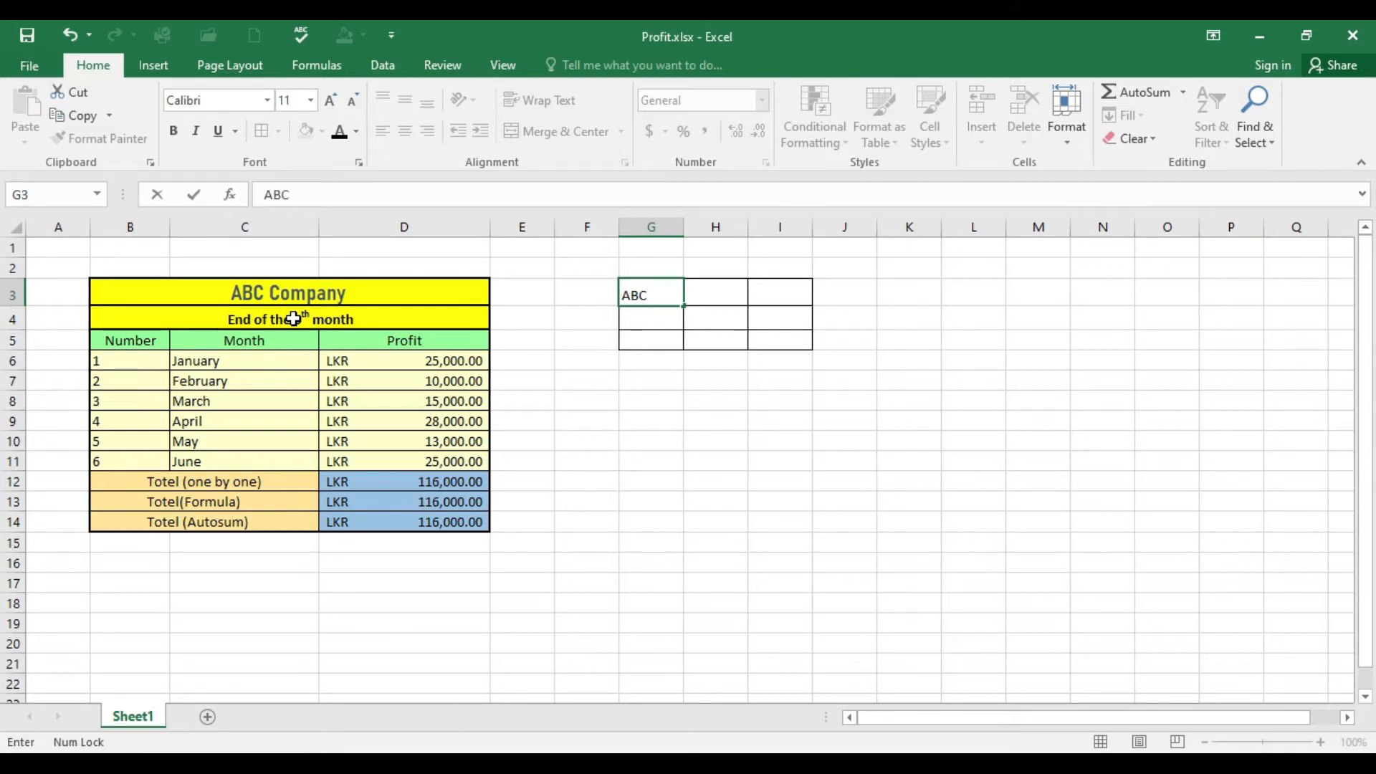
type(" Company")
left_click(663, 318)
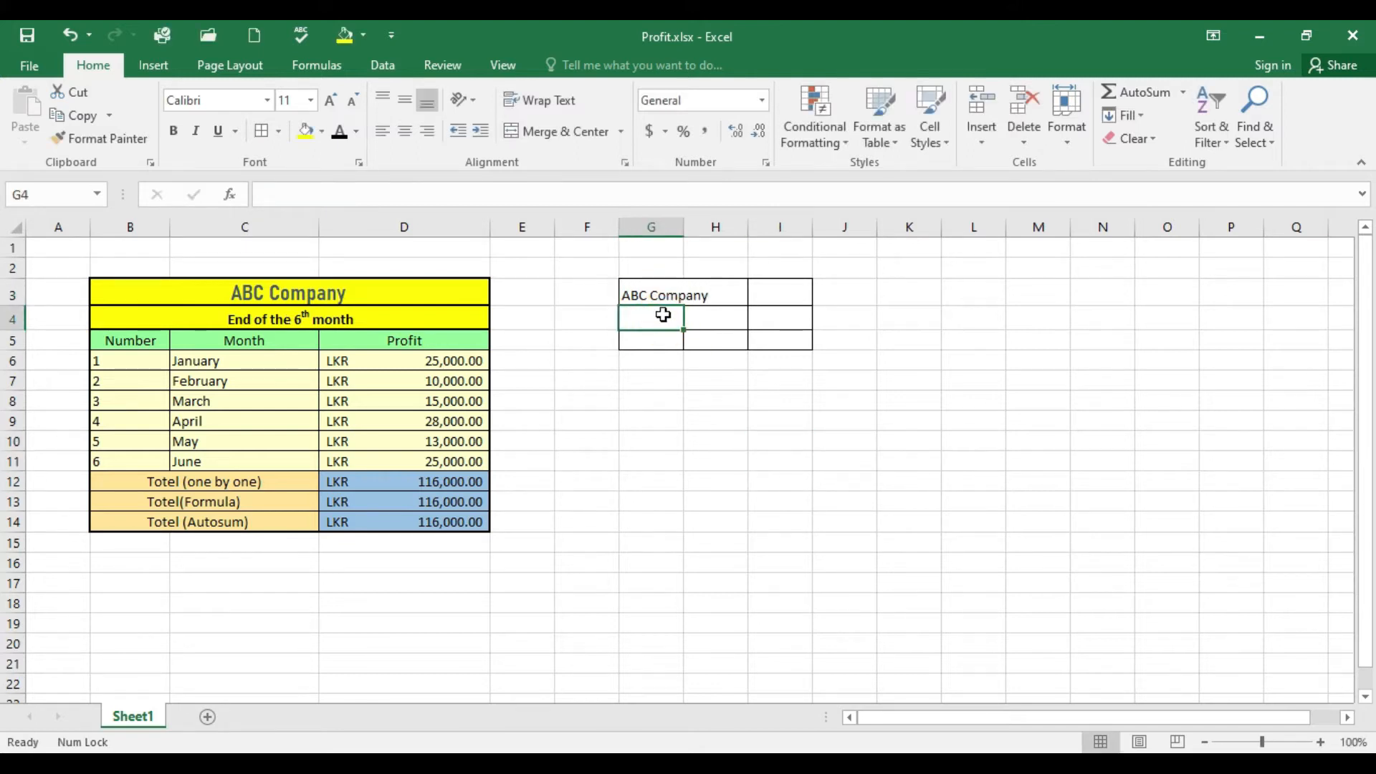
type("End of th")
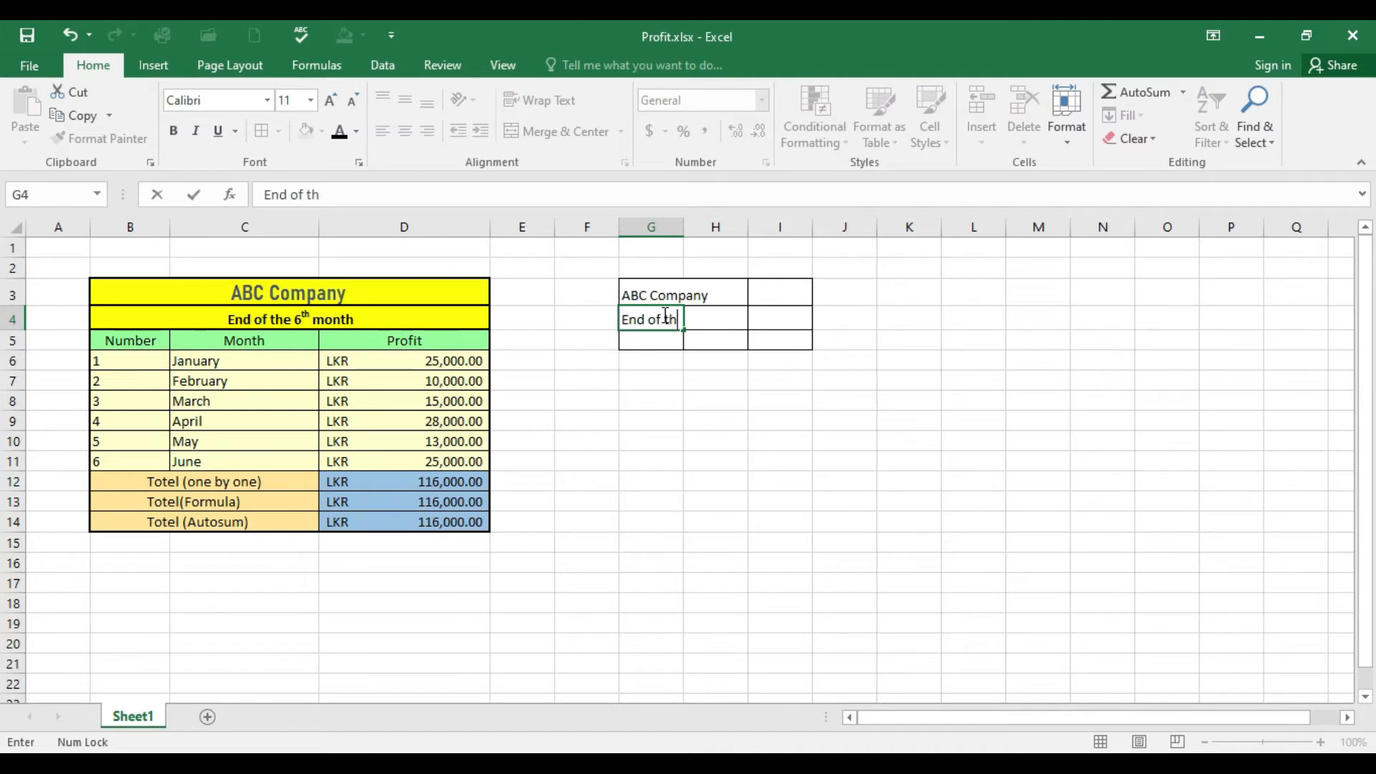
type("e 6th month")
left_click(1155, 362)
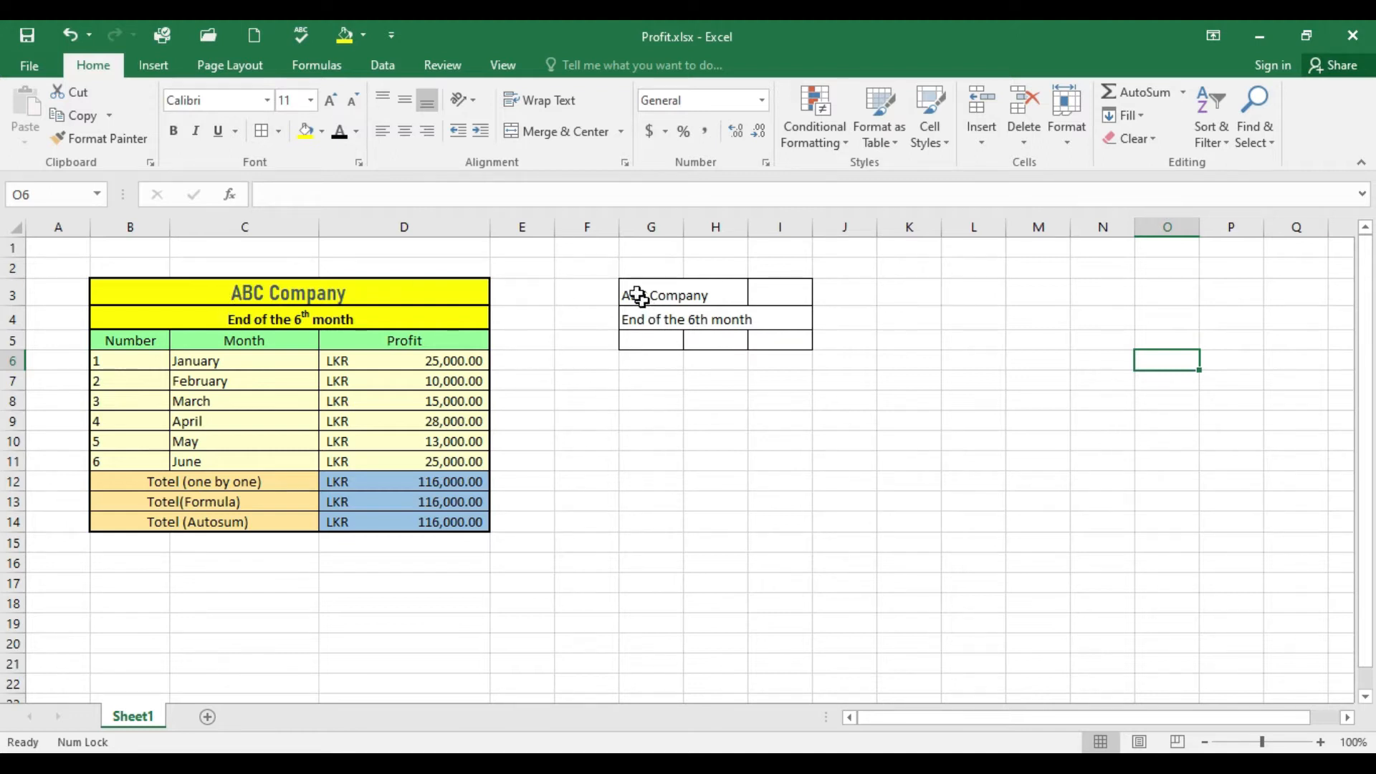
Merge cells G3:I3 holding the company title with the Merge Across option.
left_click_drag(643, 290, 794, 304)
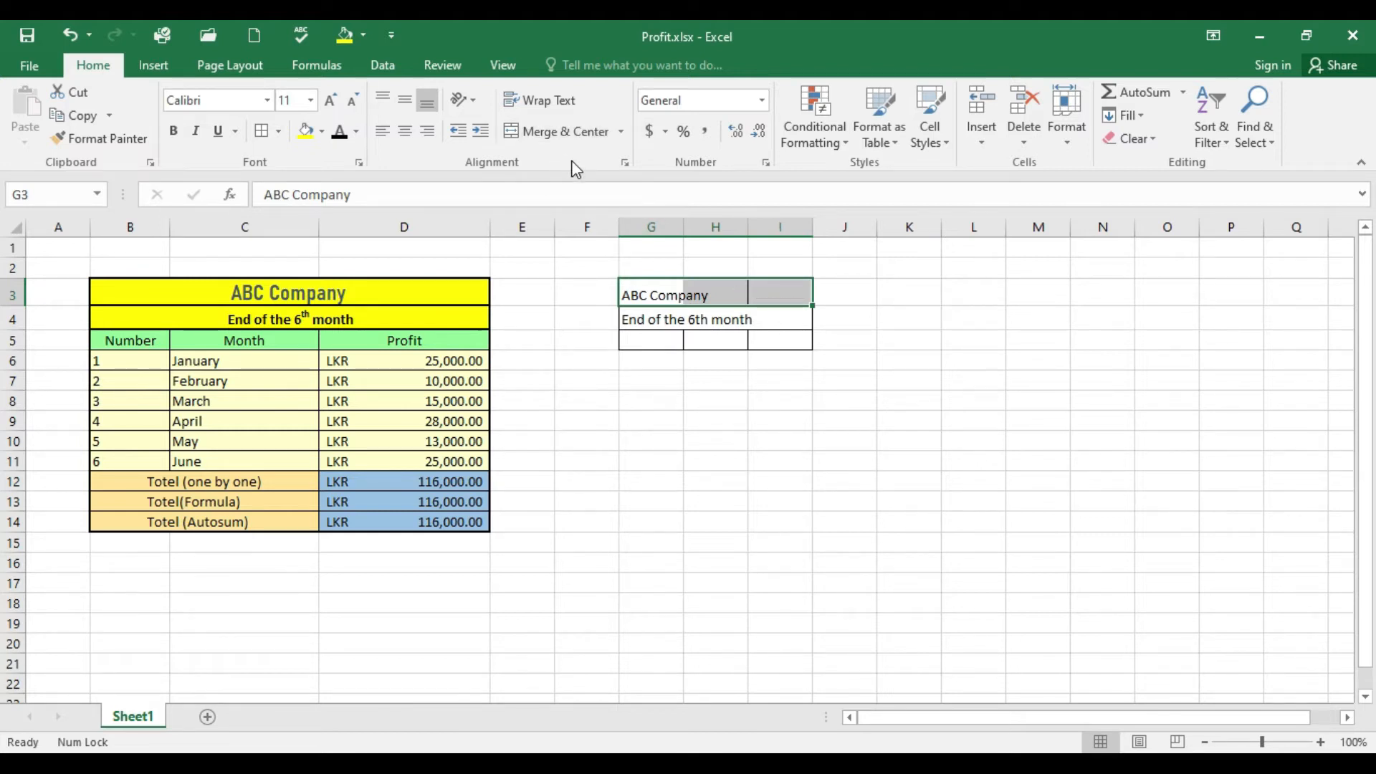
left_click(622, 132)
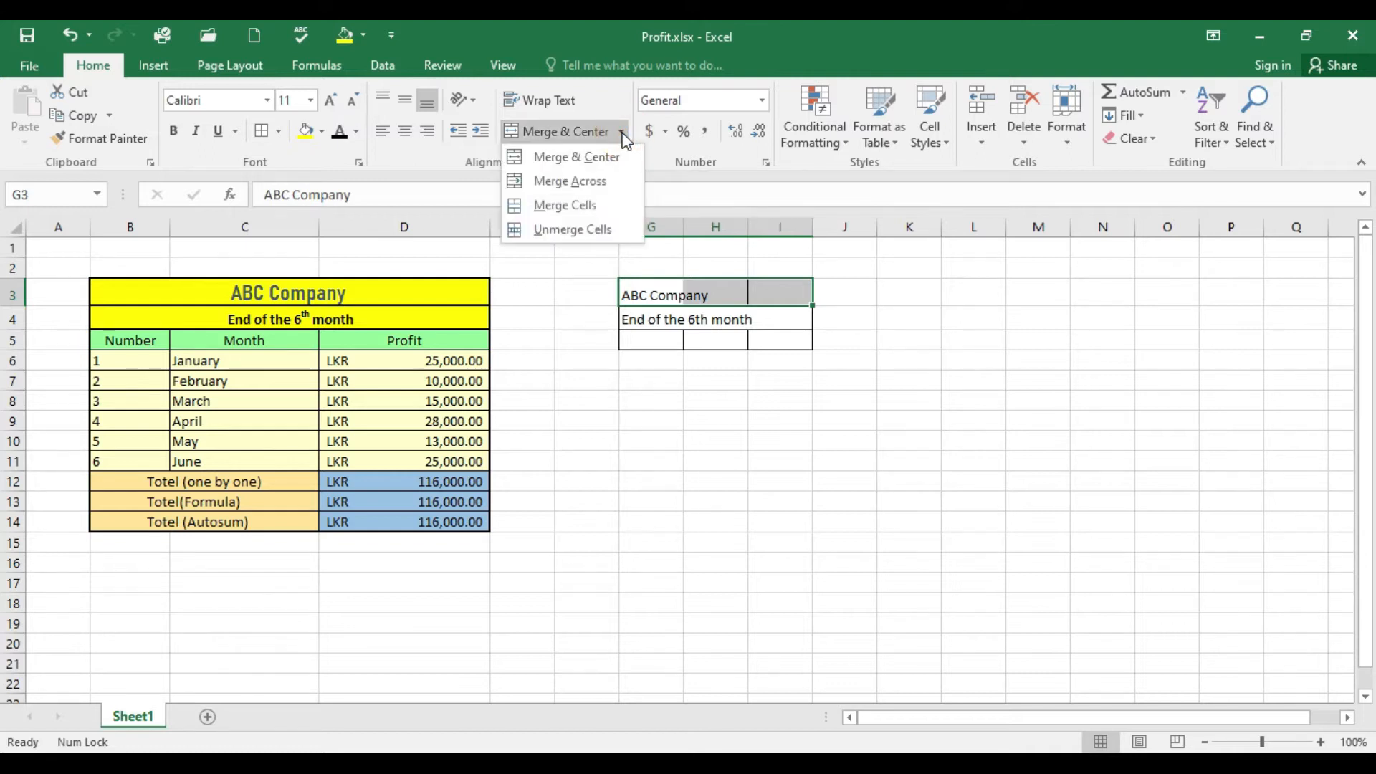
left_click(604, 184)
left_click(713, 419)
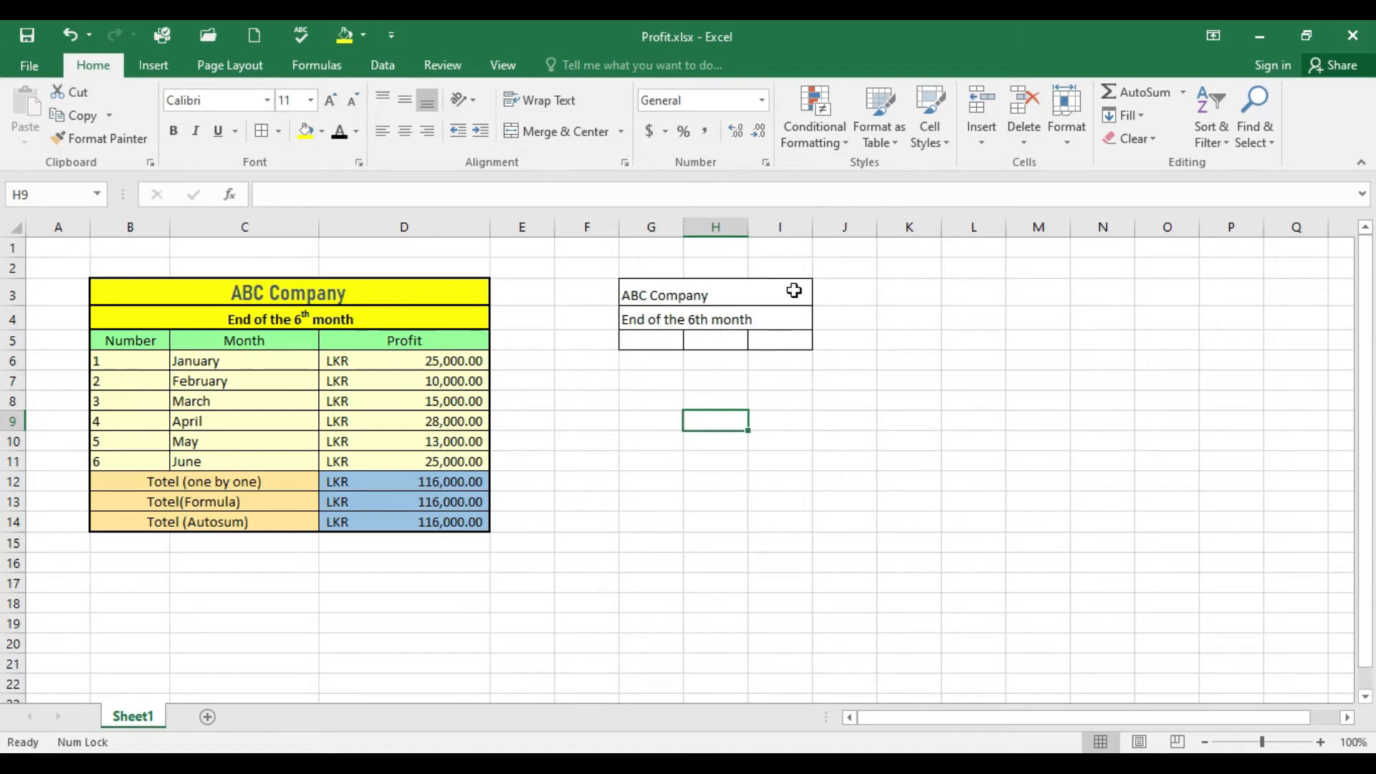
left_click(651, 292)
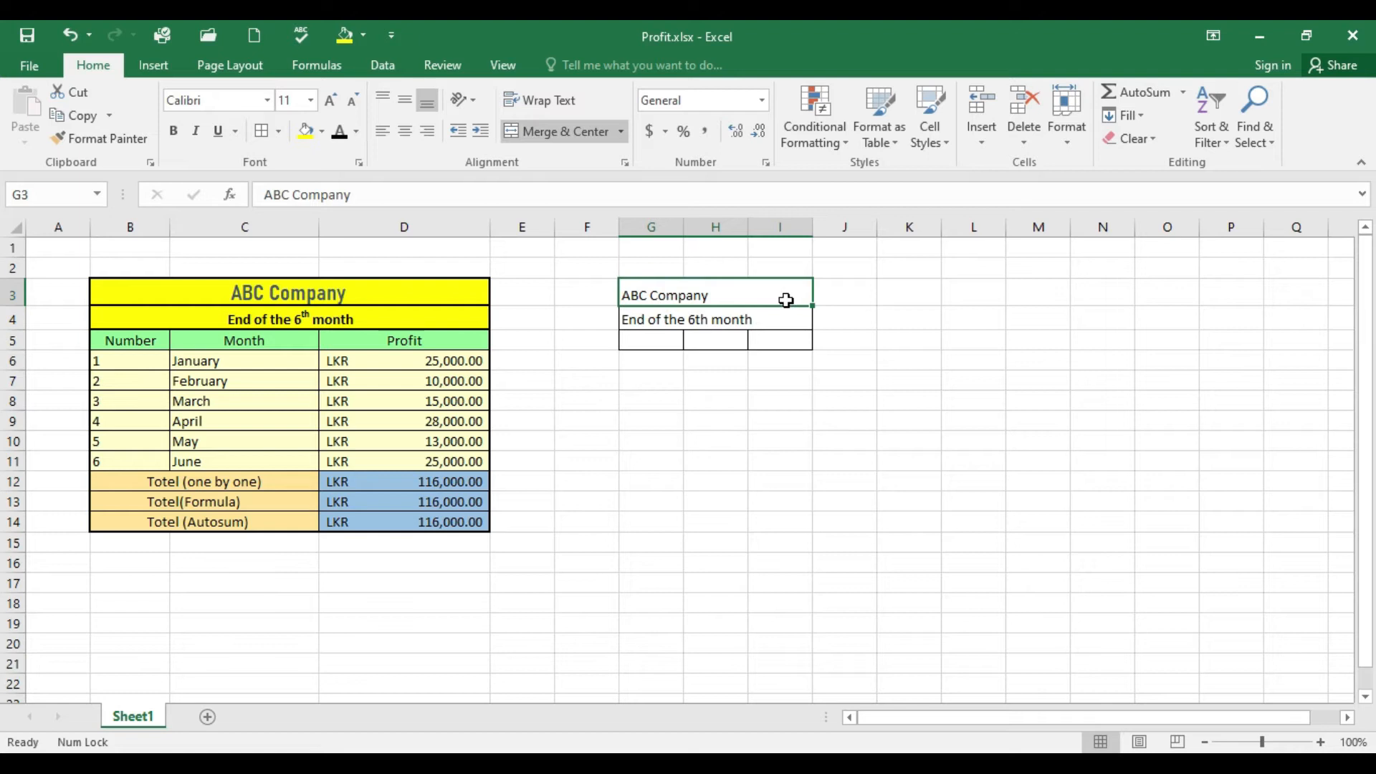
left_click(652, 380)
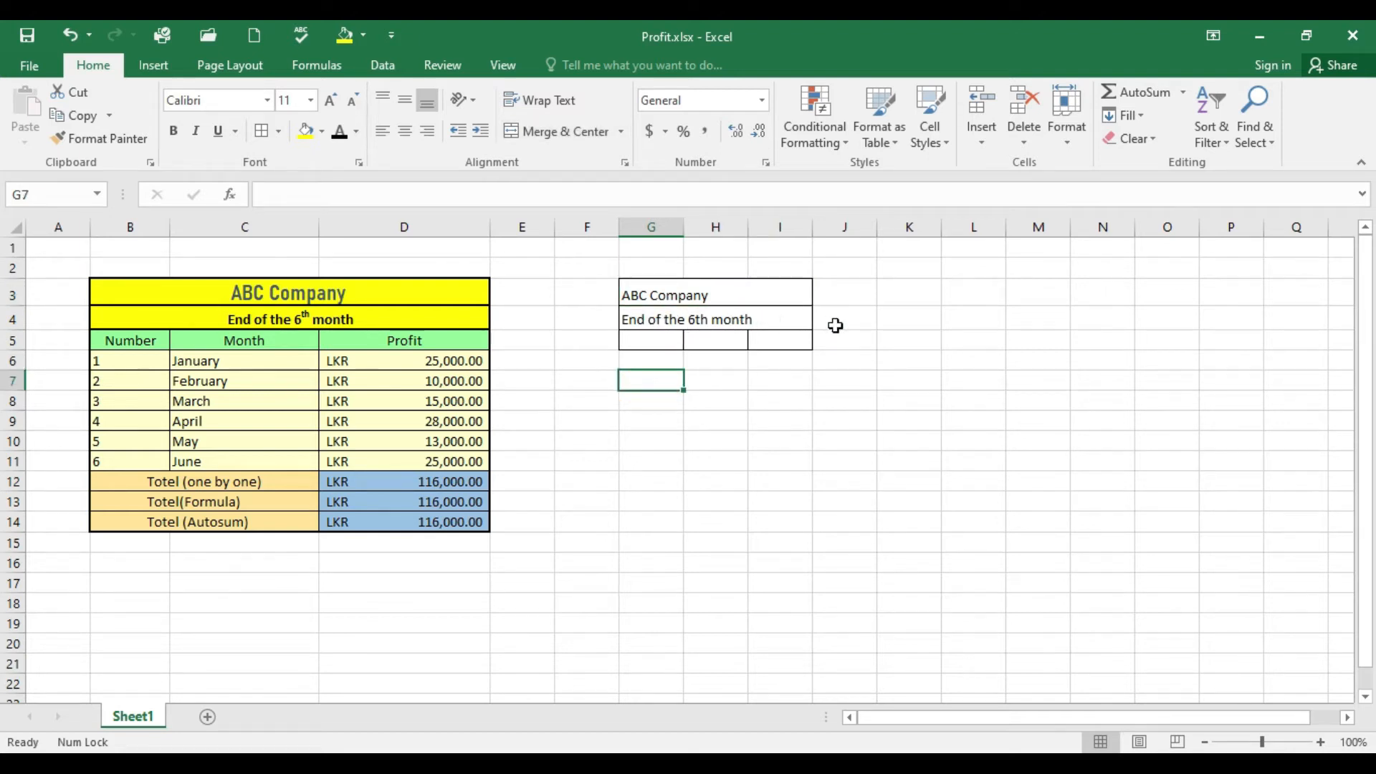
Merge cells G4:I4 holding the subtitle with the Merge Across option.
left_click_drag(783, 324, 612, 317)
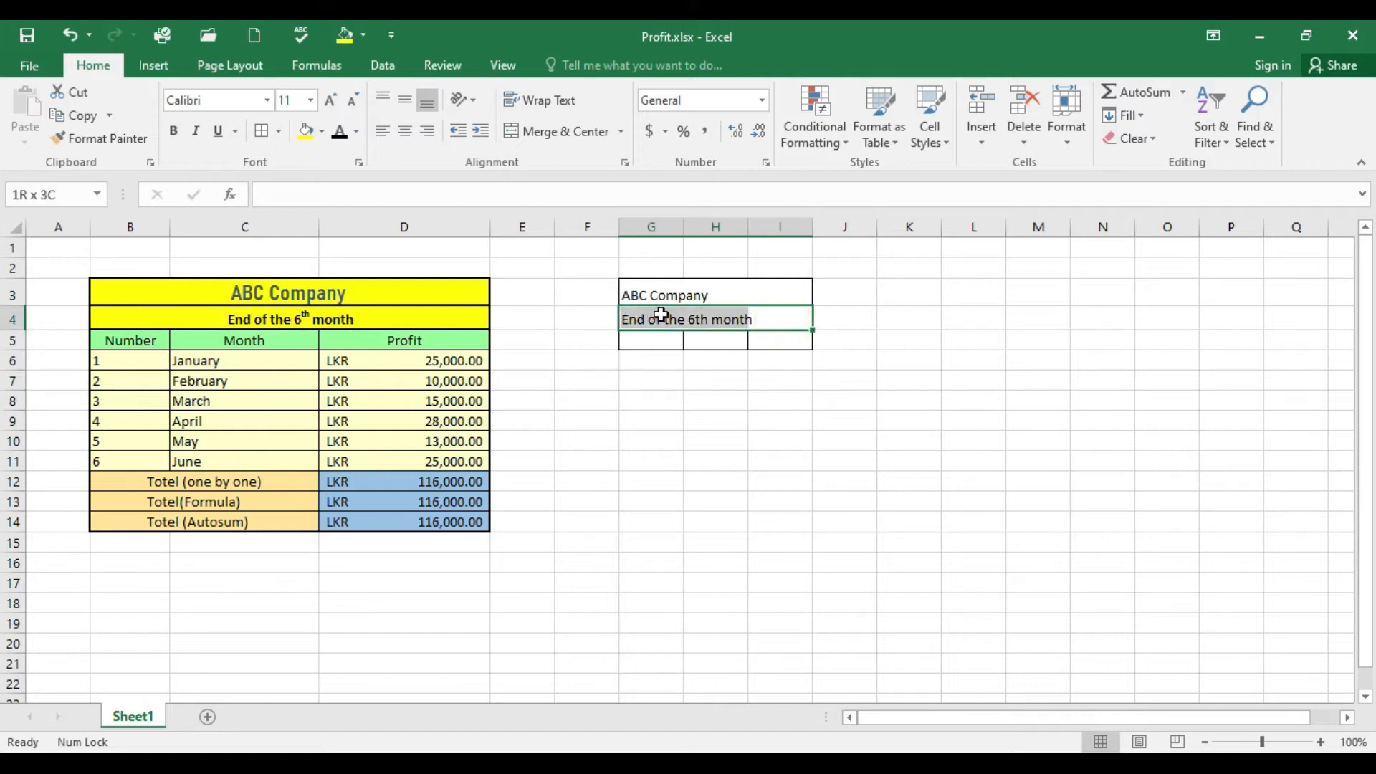
left_click(620, 132)
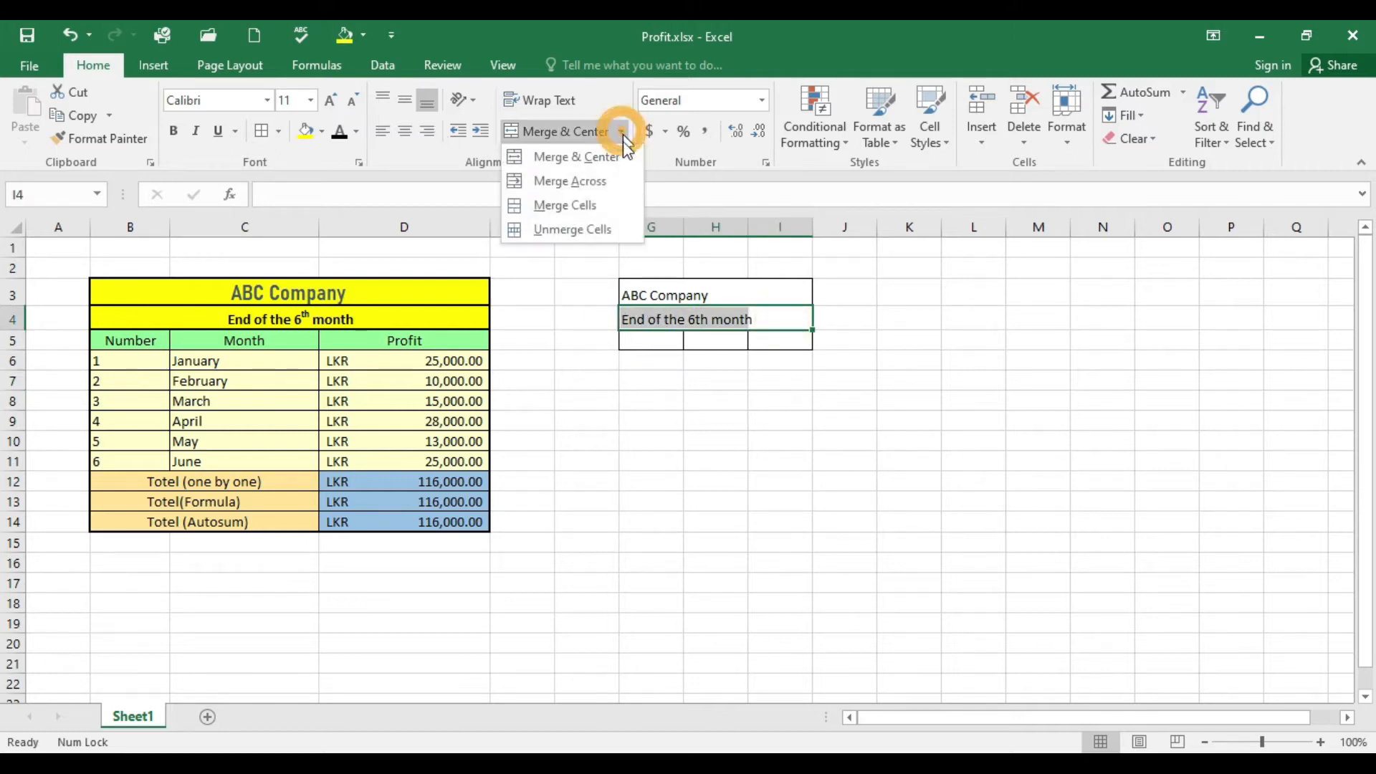
left_click(586, 182)
left_click(793, 358)
left_click(650, 357)
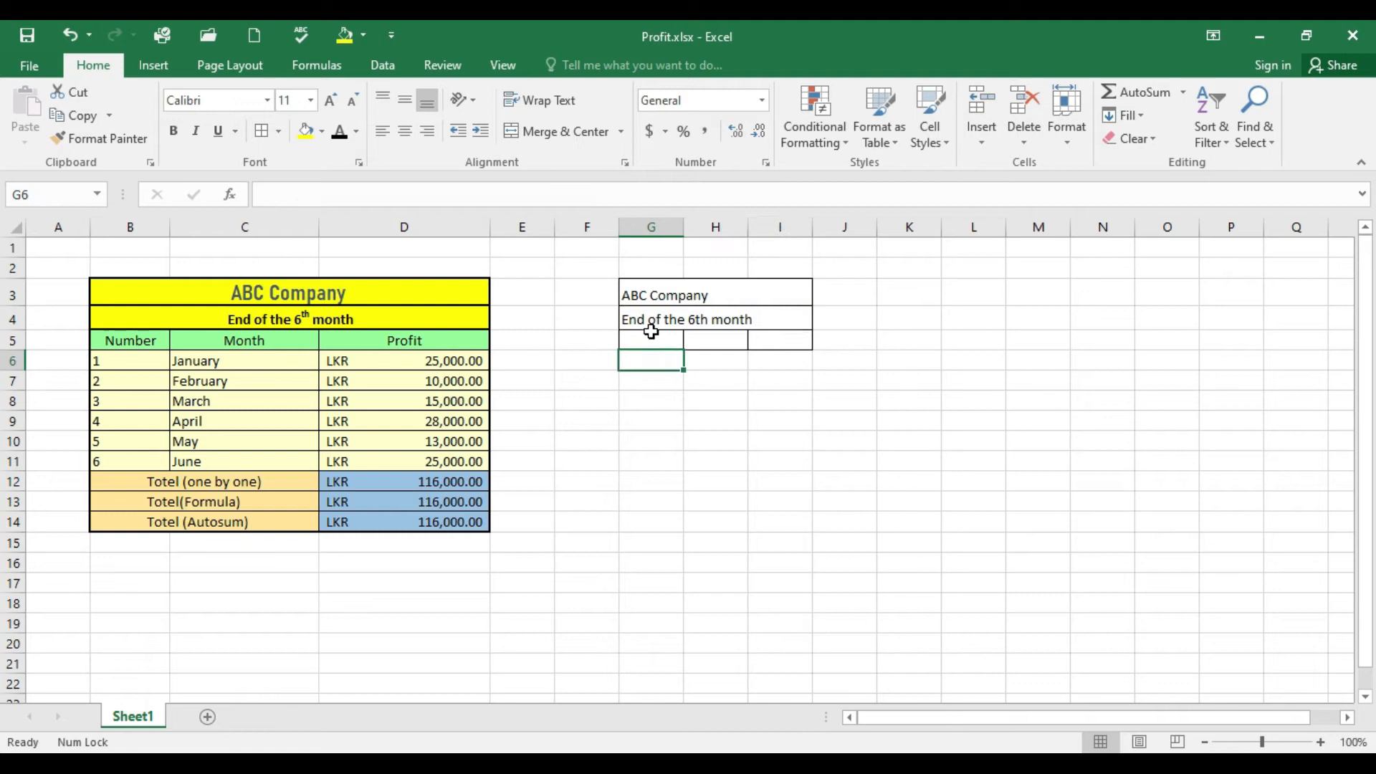
Enter the column headings "Number", "Month" and "Profit" in cells G5, H5 and I5.
left_click(649, 335)
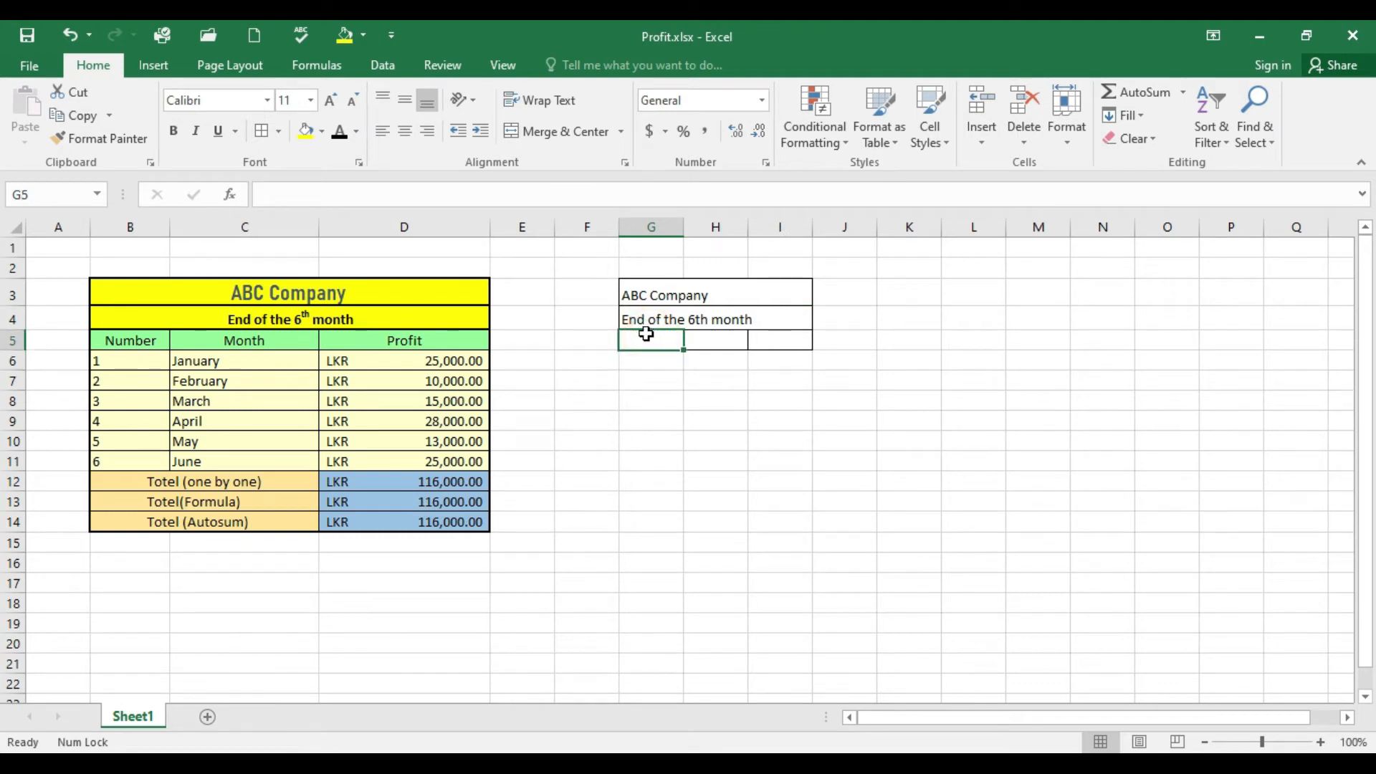
type("Numb")
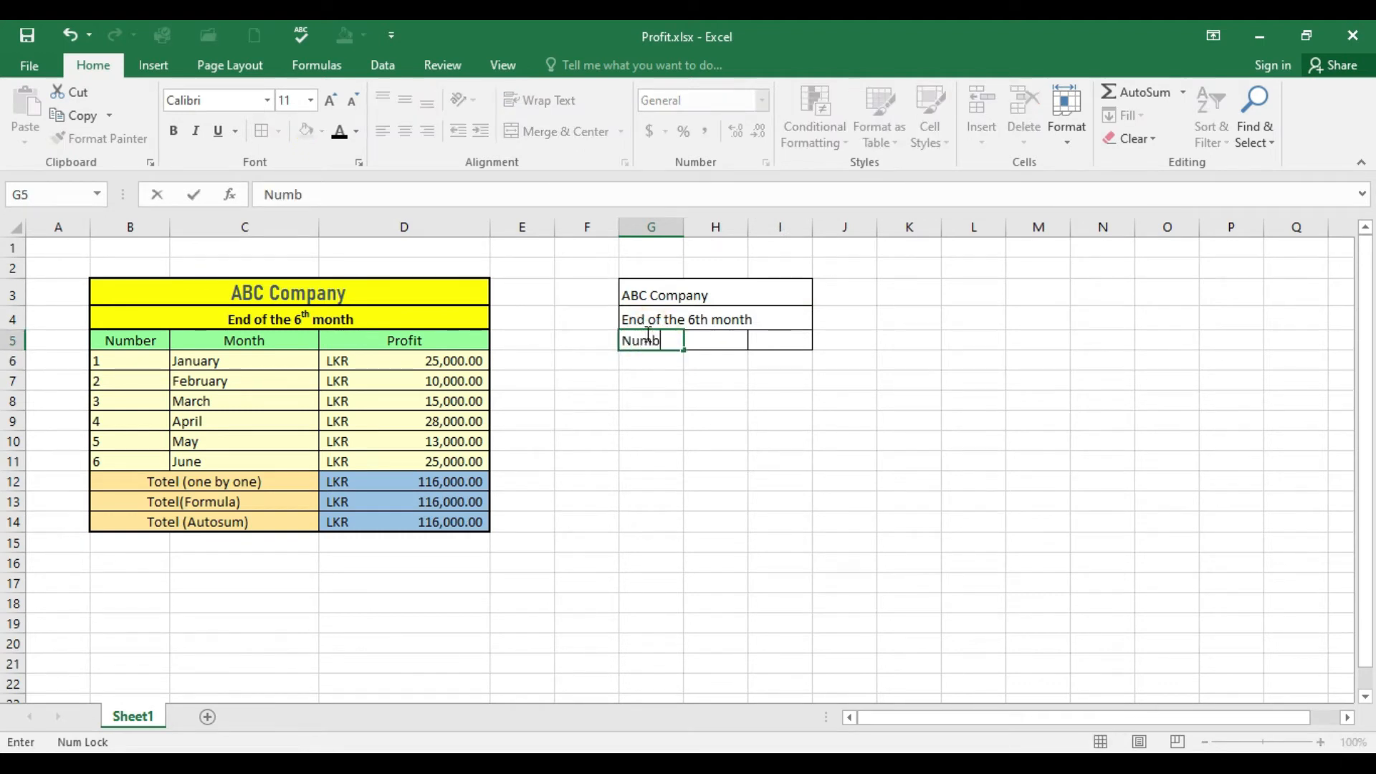
type("er")
left_click(700, 338)
type("M")
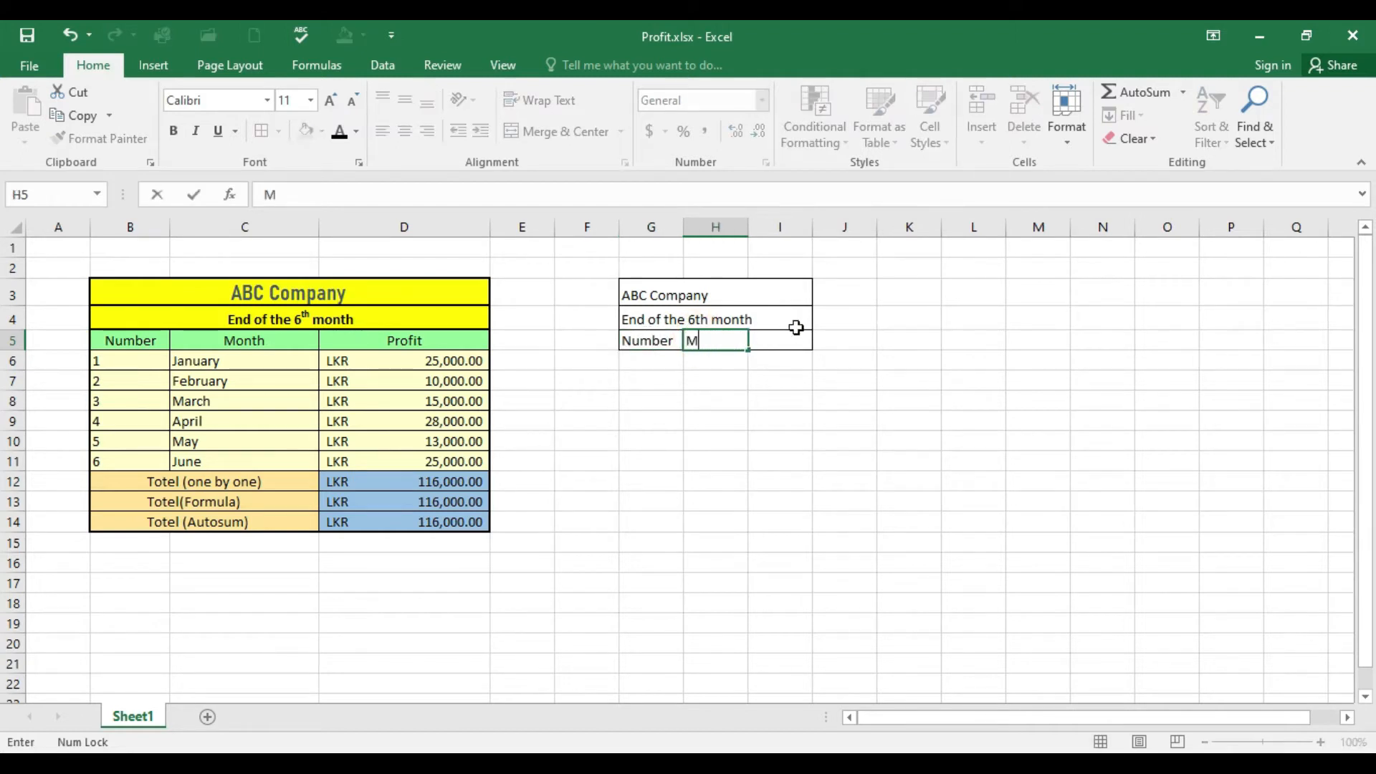
type("onth")
left_click(782, 342)
type("Profit")
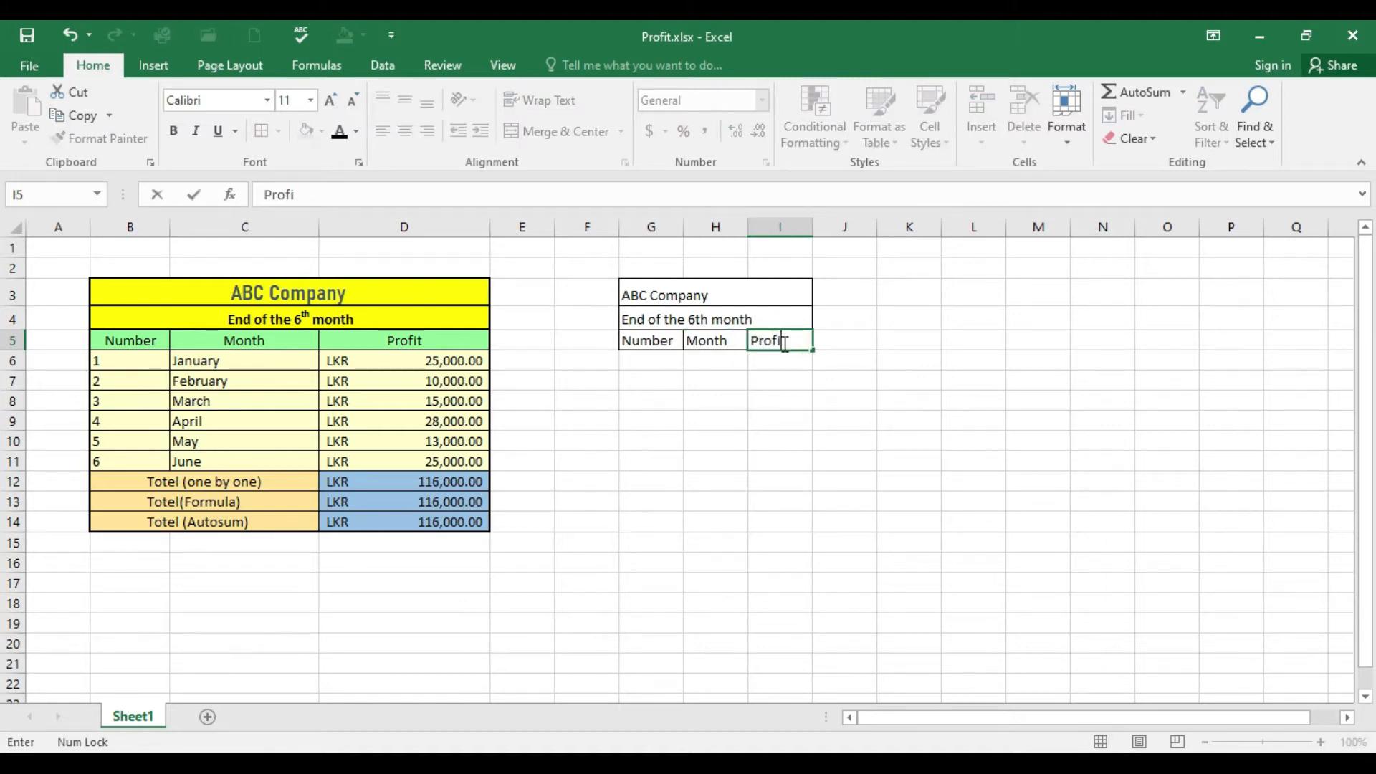
left_click(857, 477)
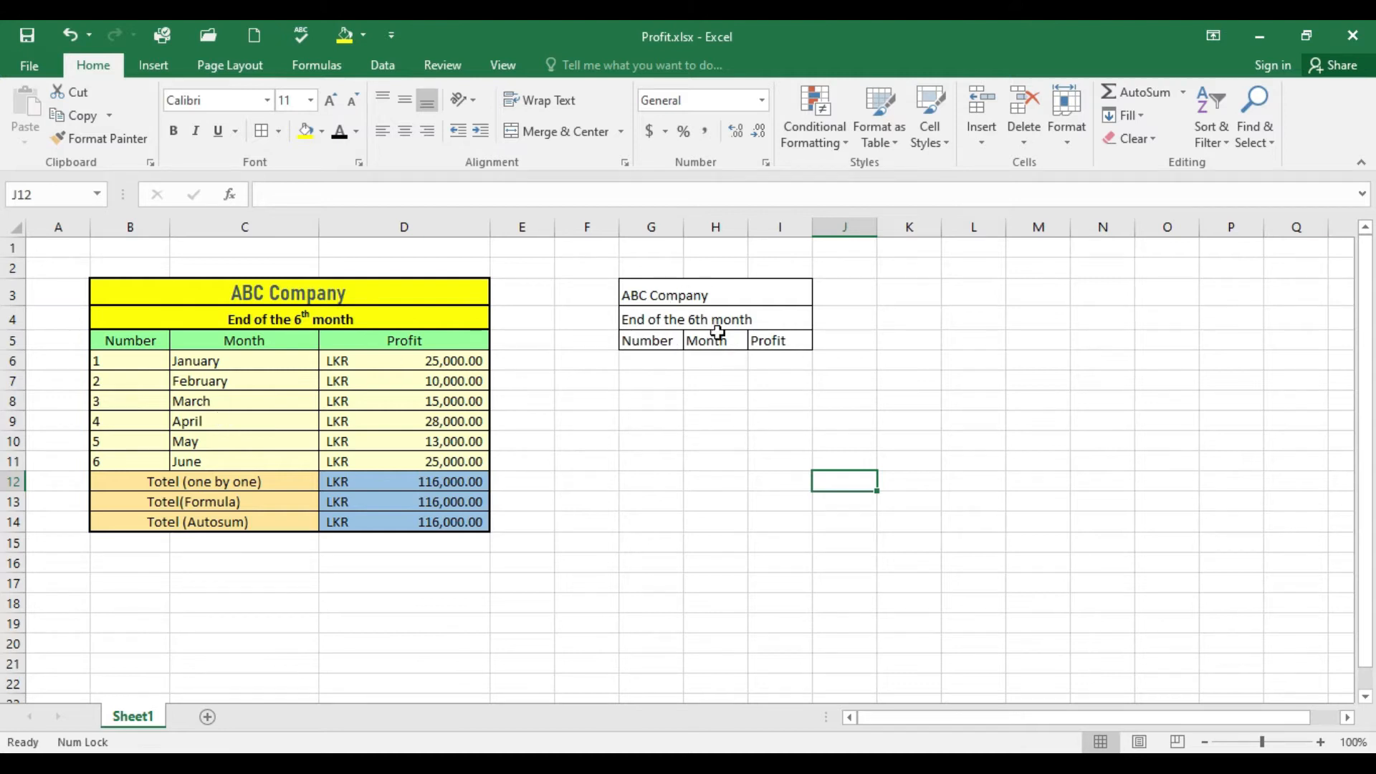
Widen columns G, H and I to roughly match the column proportions of the finished table in B:D.
left_click_drag(681, 226, 717, 239)
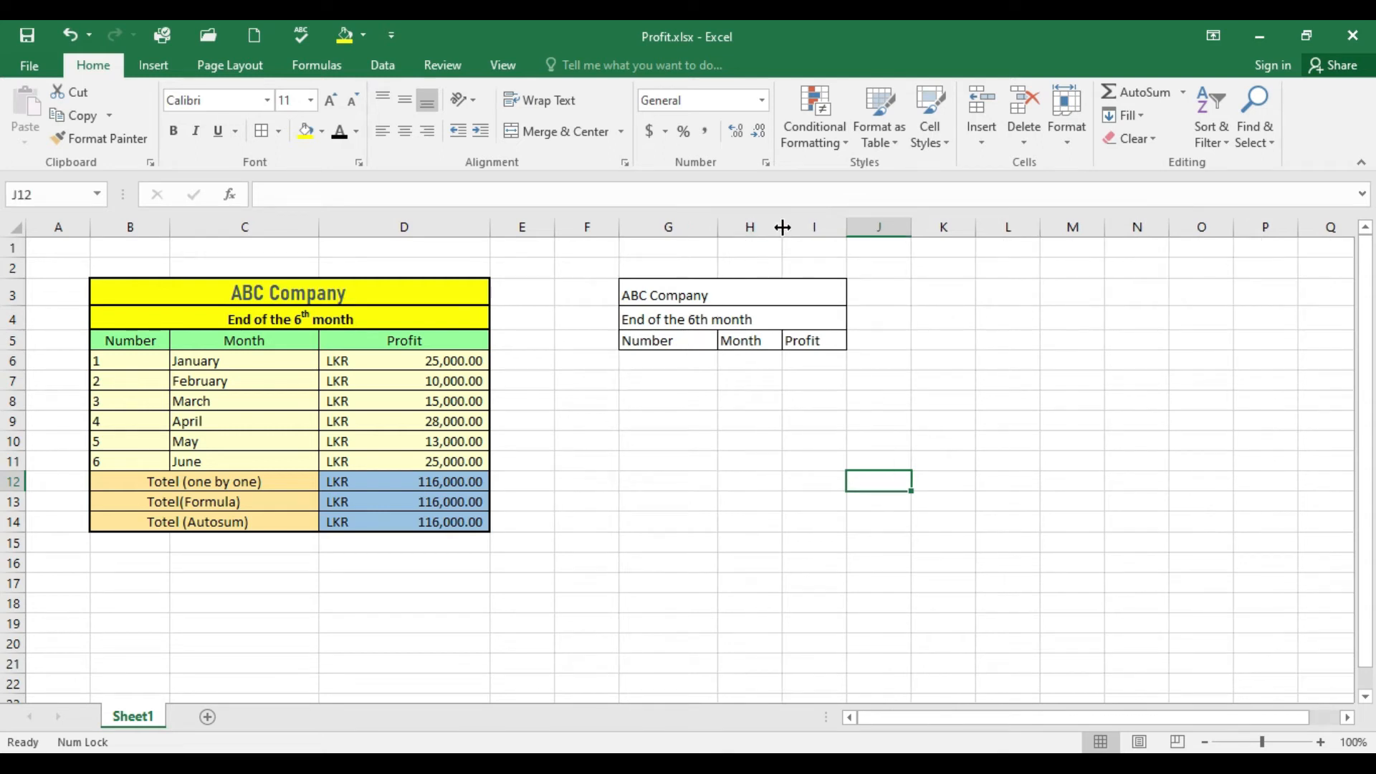
left_click_drag(783, 227, 1000, 231)
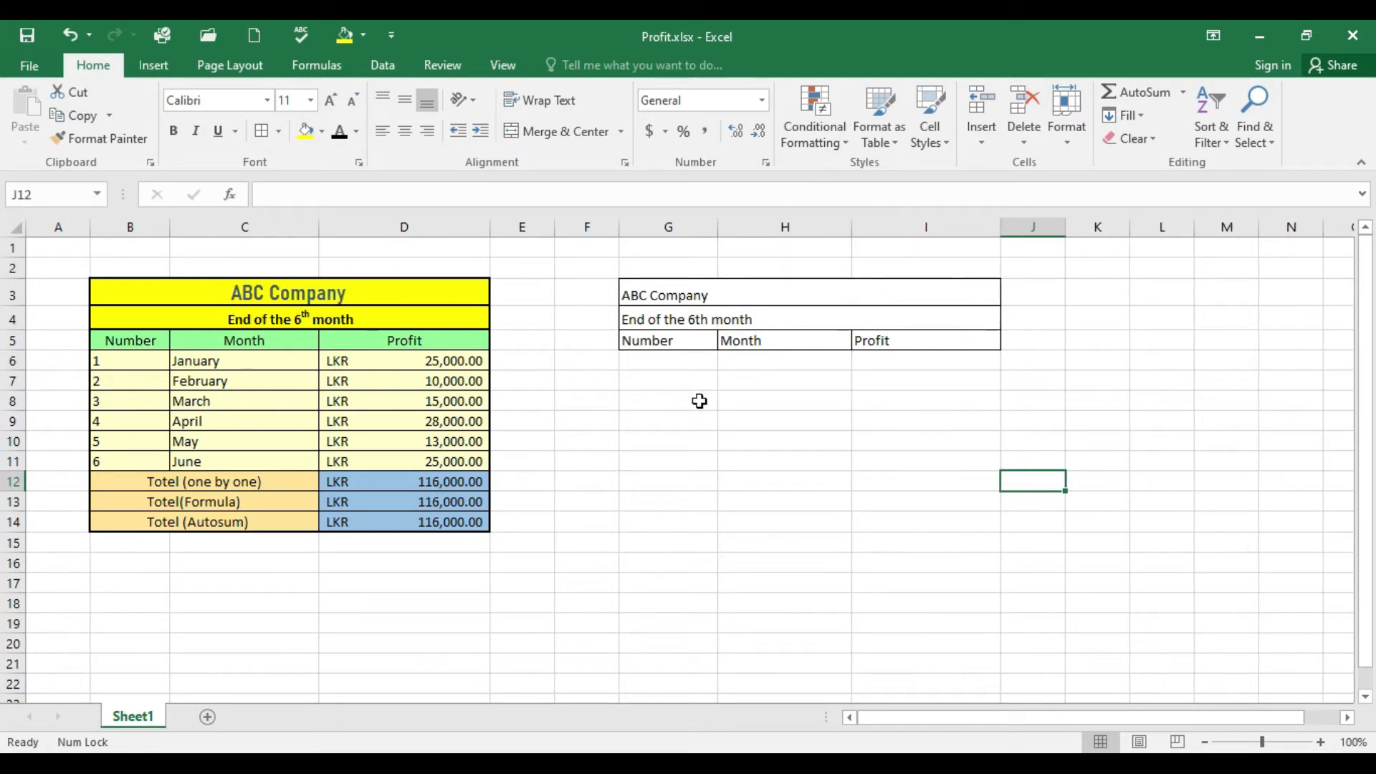
Apply all borders to cells G6:G11 for the six rows under the Number heading.
left_click_drag(115, 360, 126, 461)
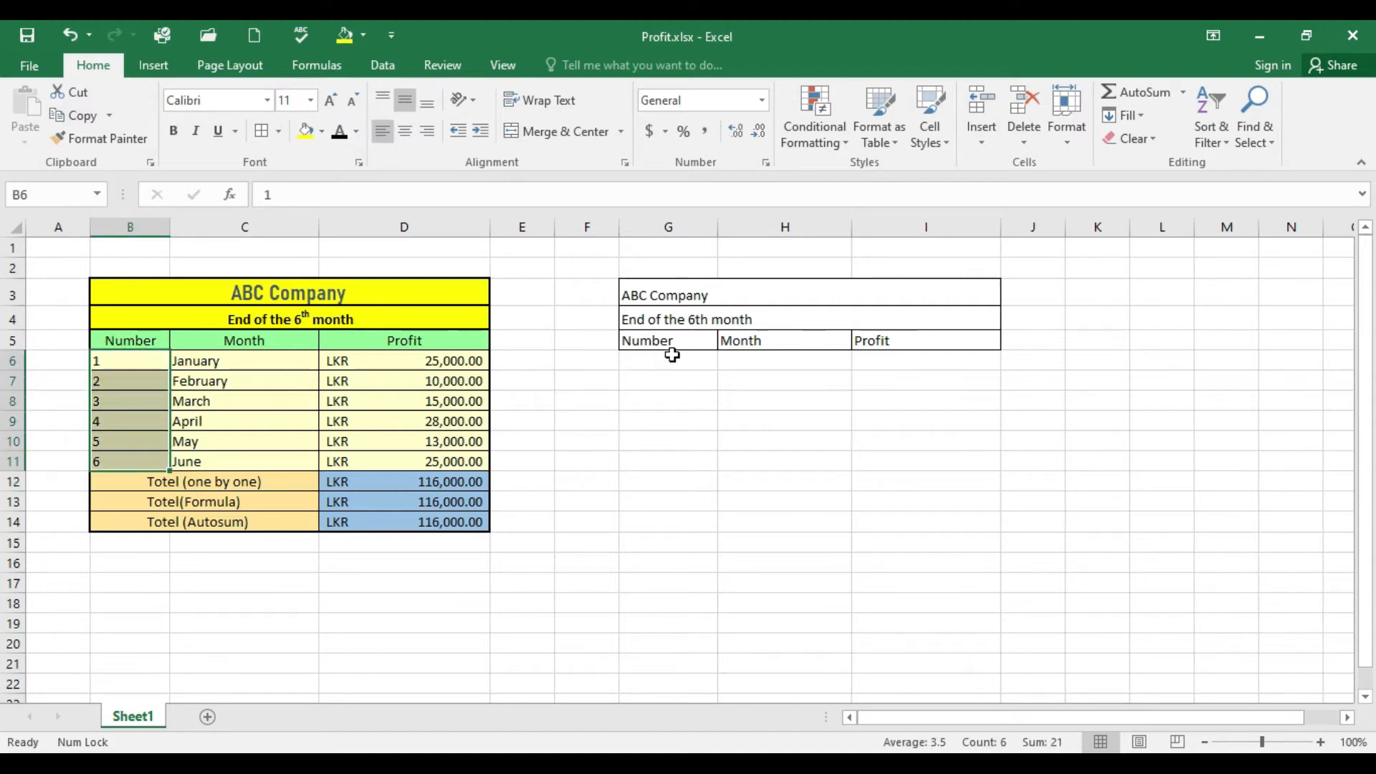
left_click(670, 361)
left_click(669, 421)
left_click(665, 367)
left_click_drag(665, 367, 671, 460)
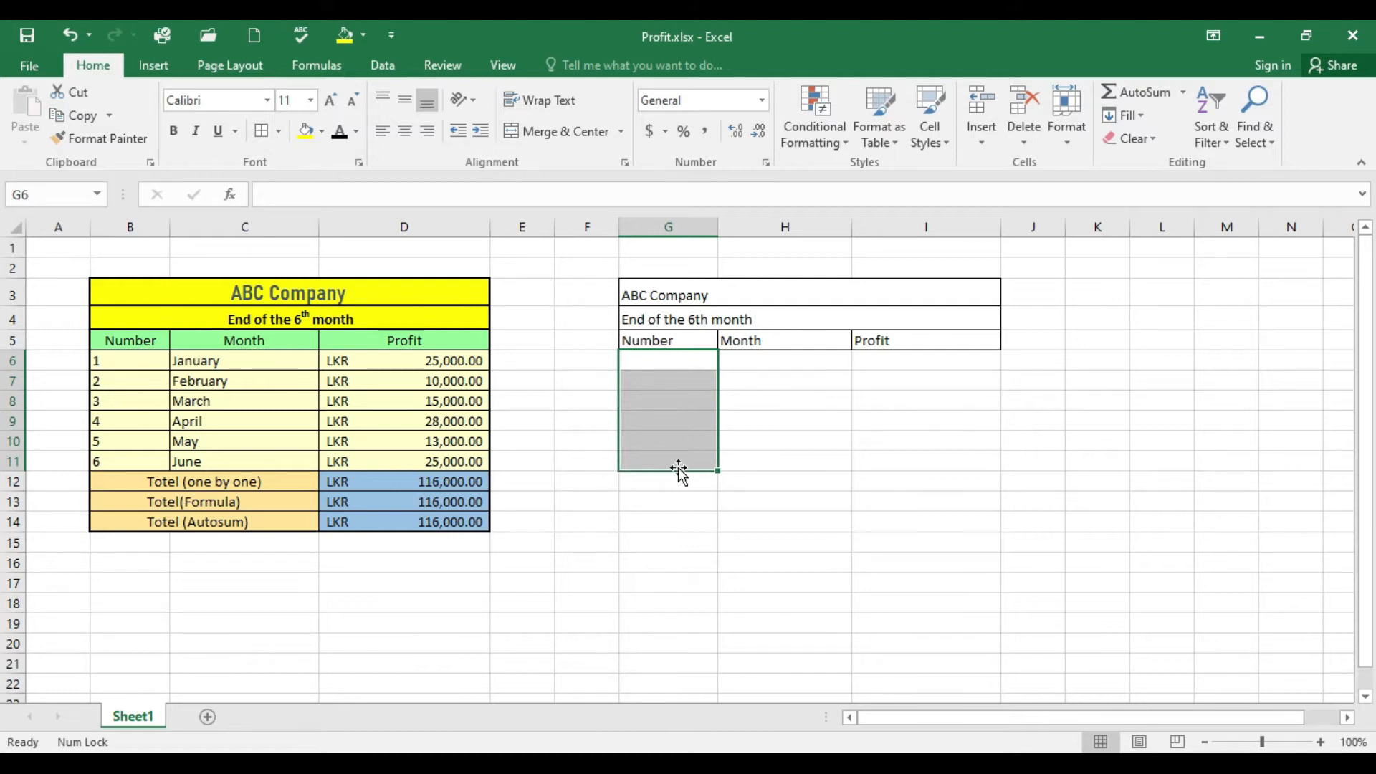
left_click(265, 132)
left_click(873, 416)
left_click(679, 358)
left_click_drag(683, 378, 694, 470)
left_click(875, 439)
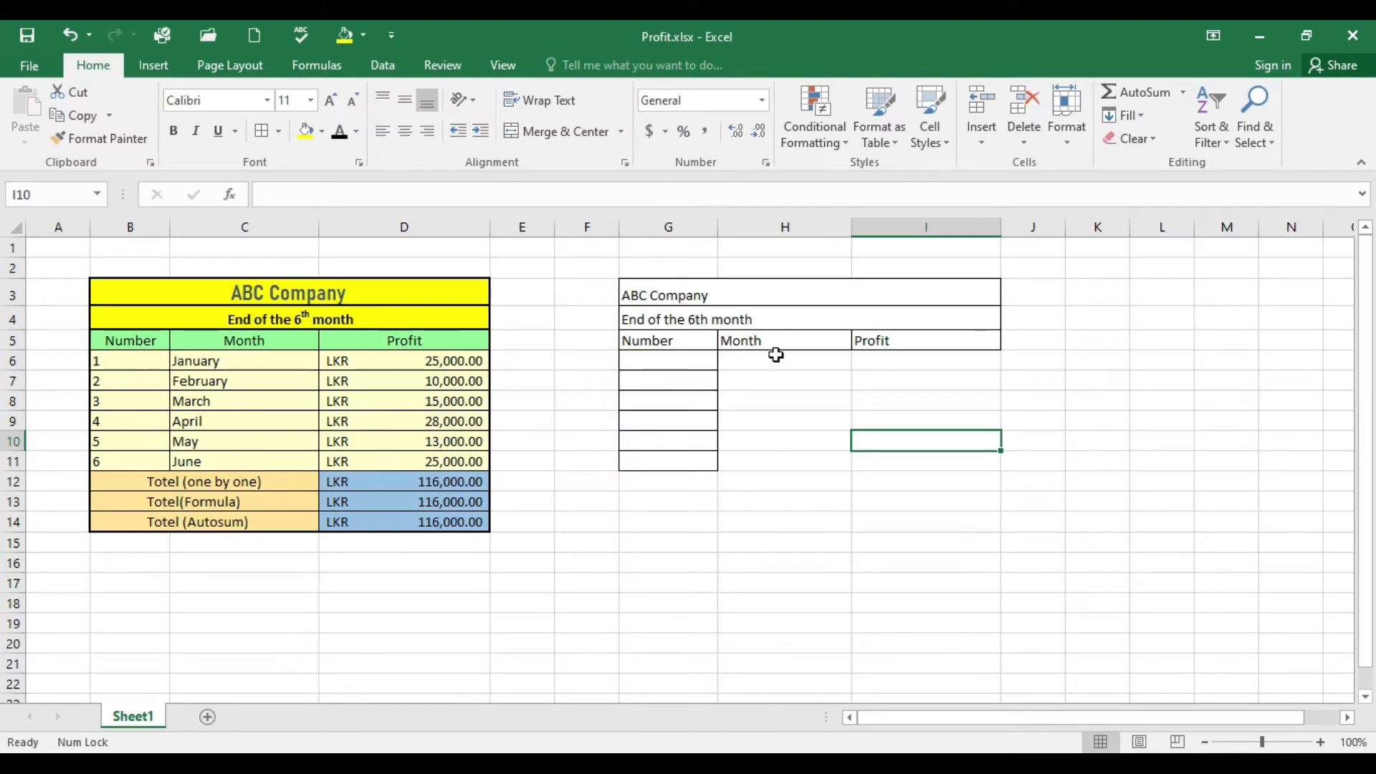
Apply all borders to cells G6:H11 so the rows under the Month heading are bordered too.
left_click_drag(770, 357, 780, 459)
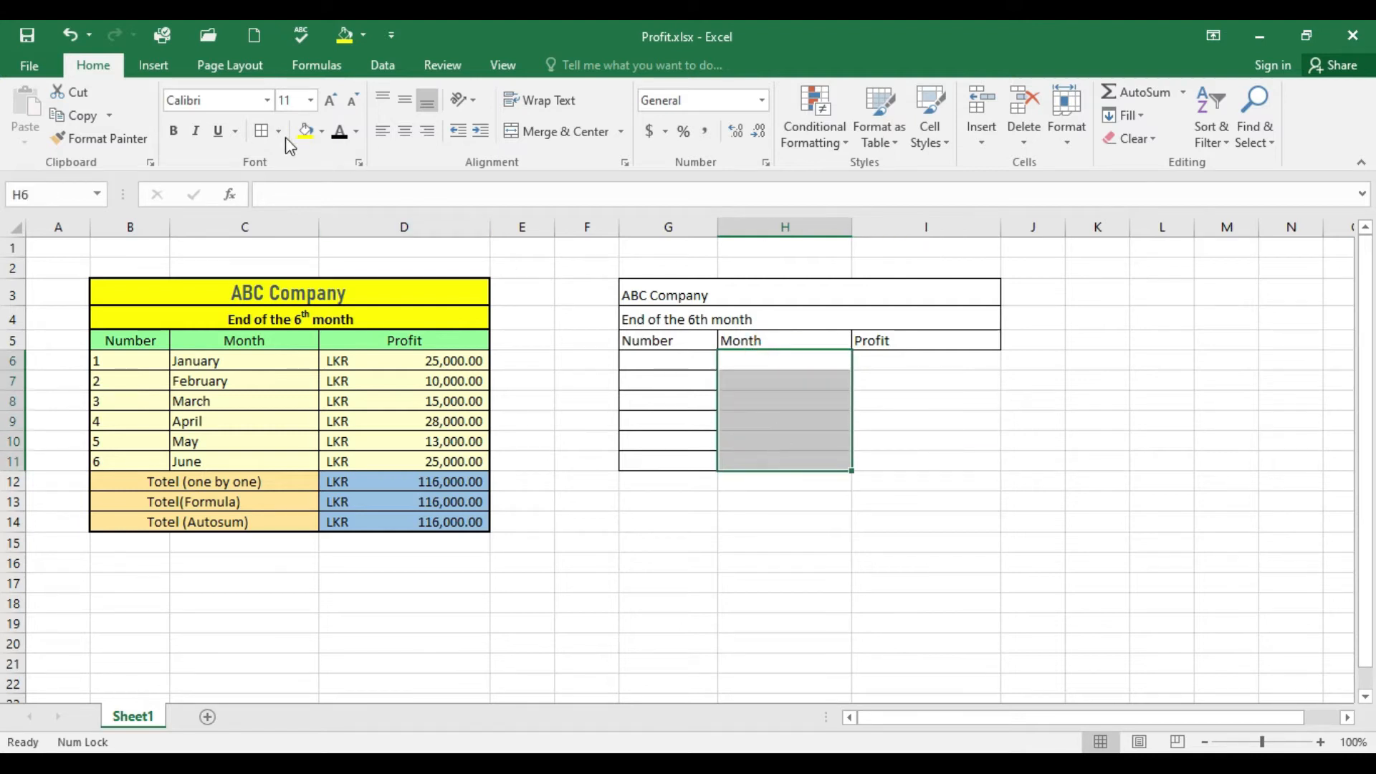
left_click_drag(647, 361, 828, 464)
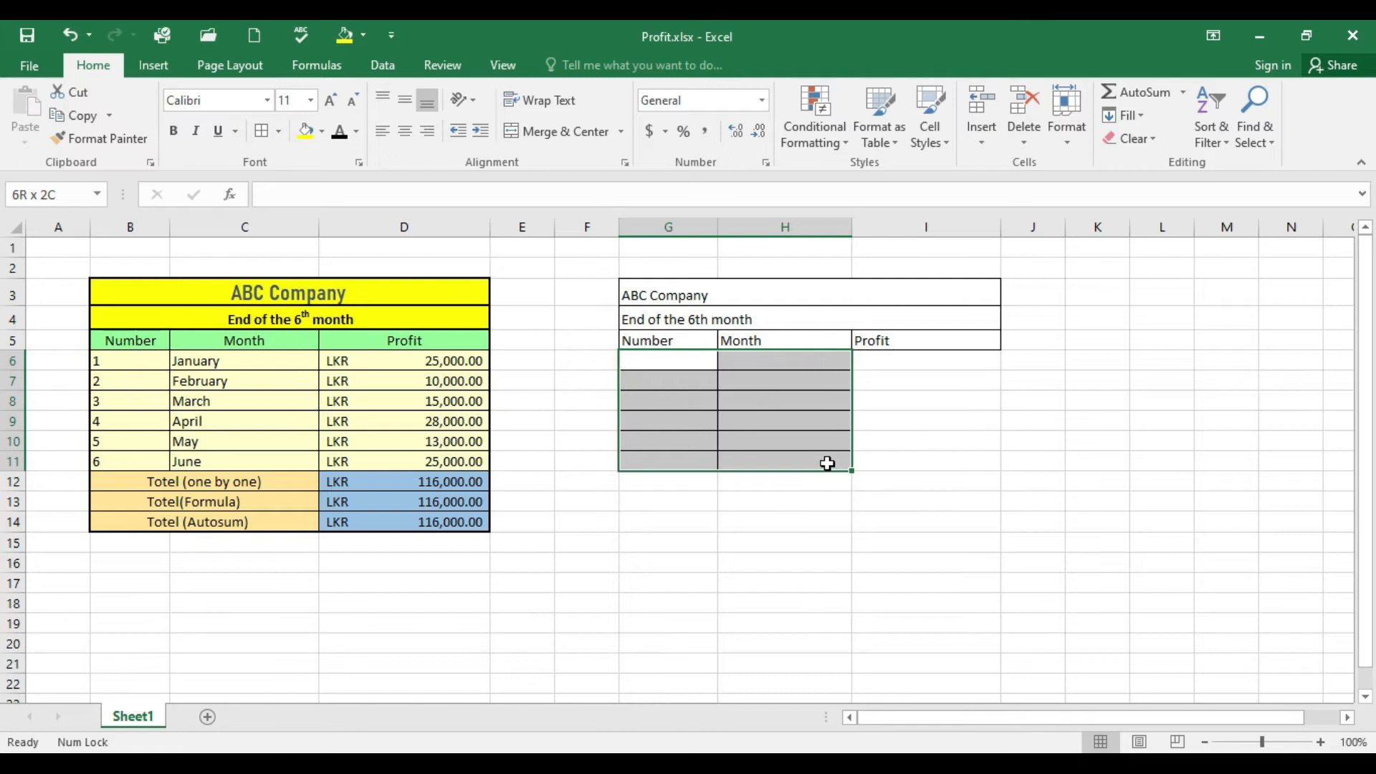
left_click(261, 130)
left_click(727, 380)
left_click(733, 421)
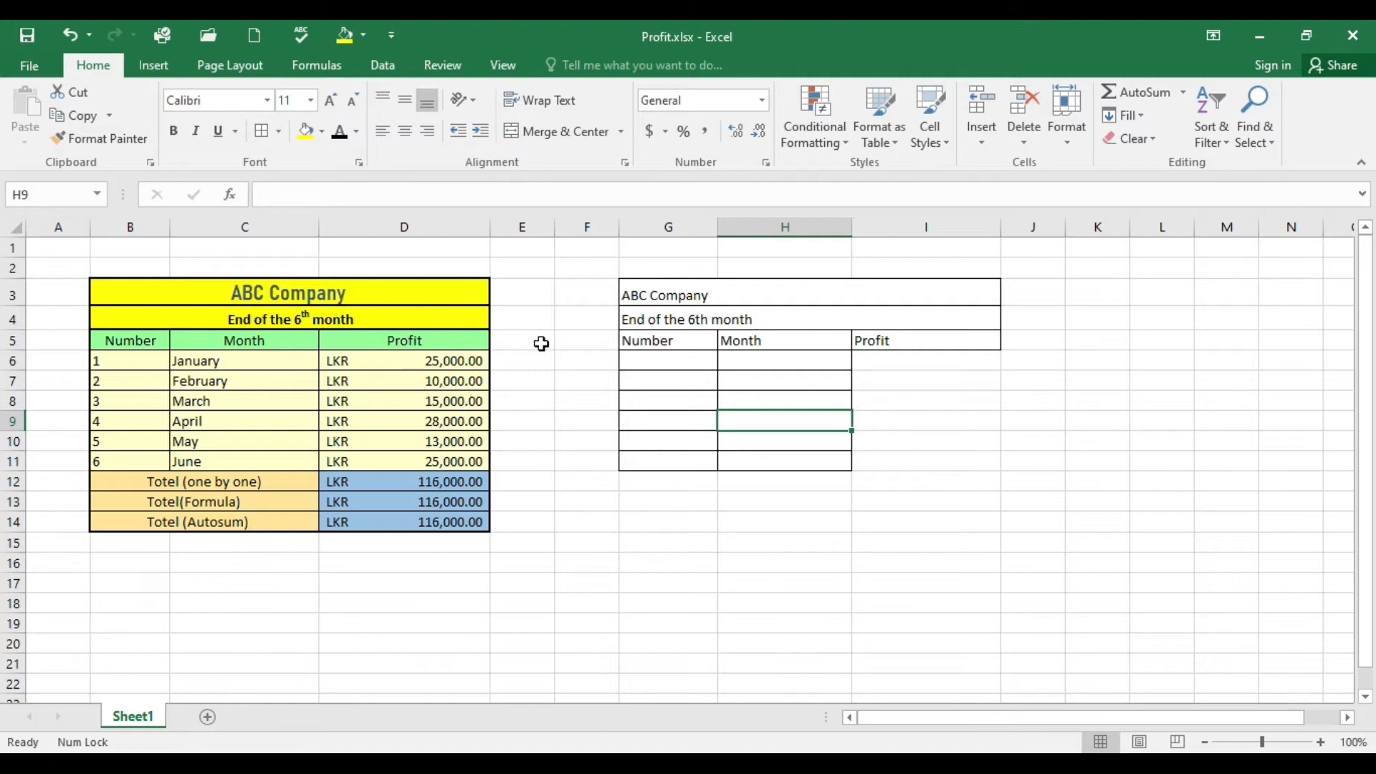
Apply all borders to cells I6:I11 under the Profit heading.
left_click_drag(928, 359, 949, 465)
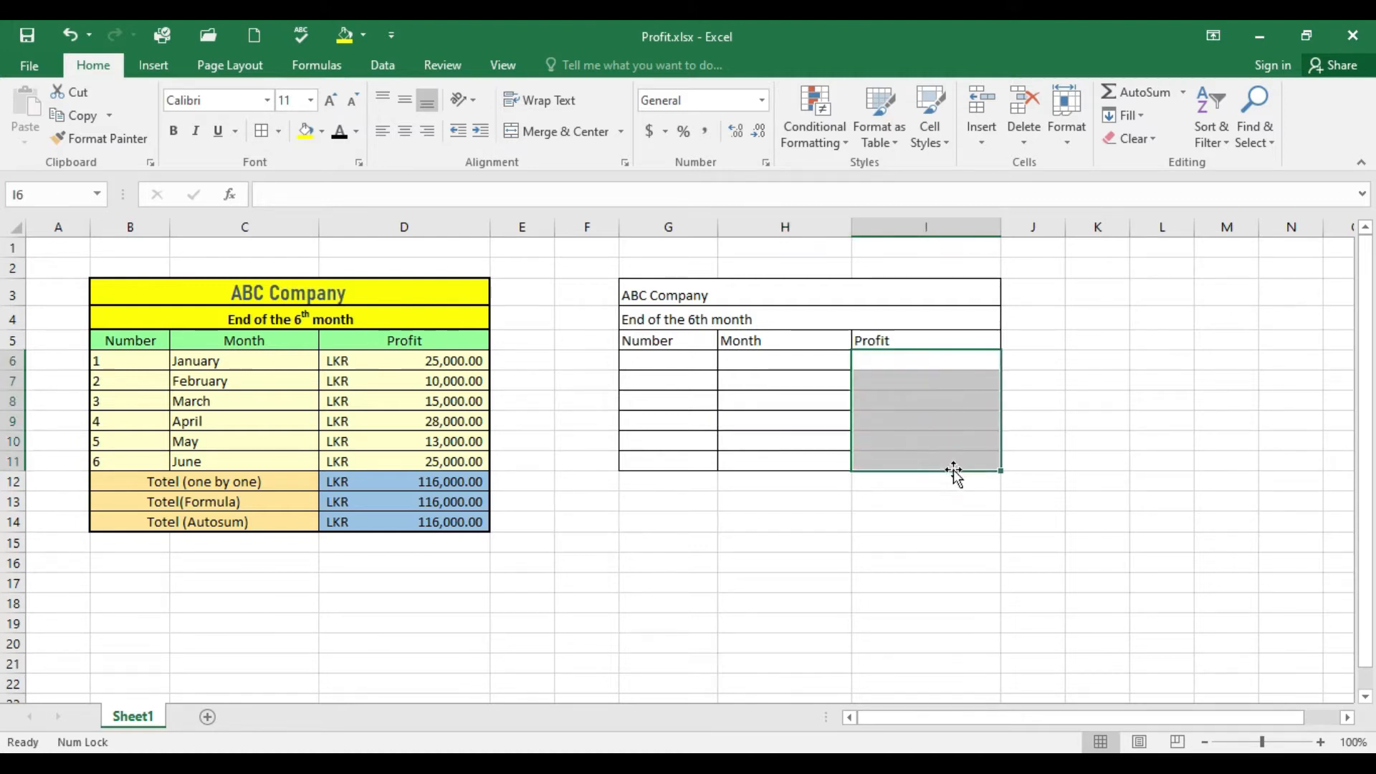
left_click(258, 136)
left_click(624, 417)
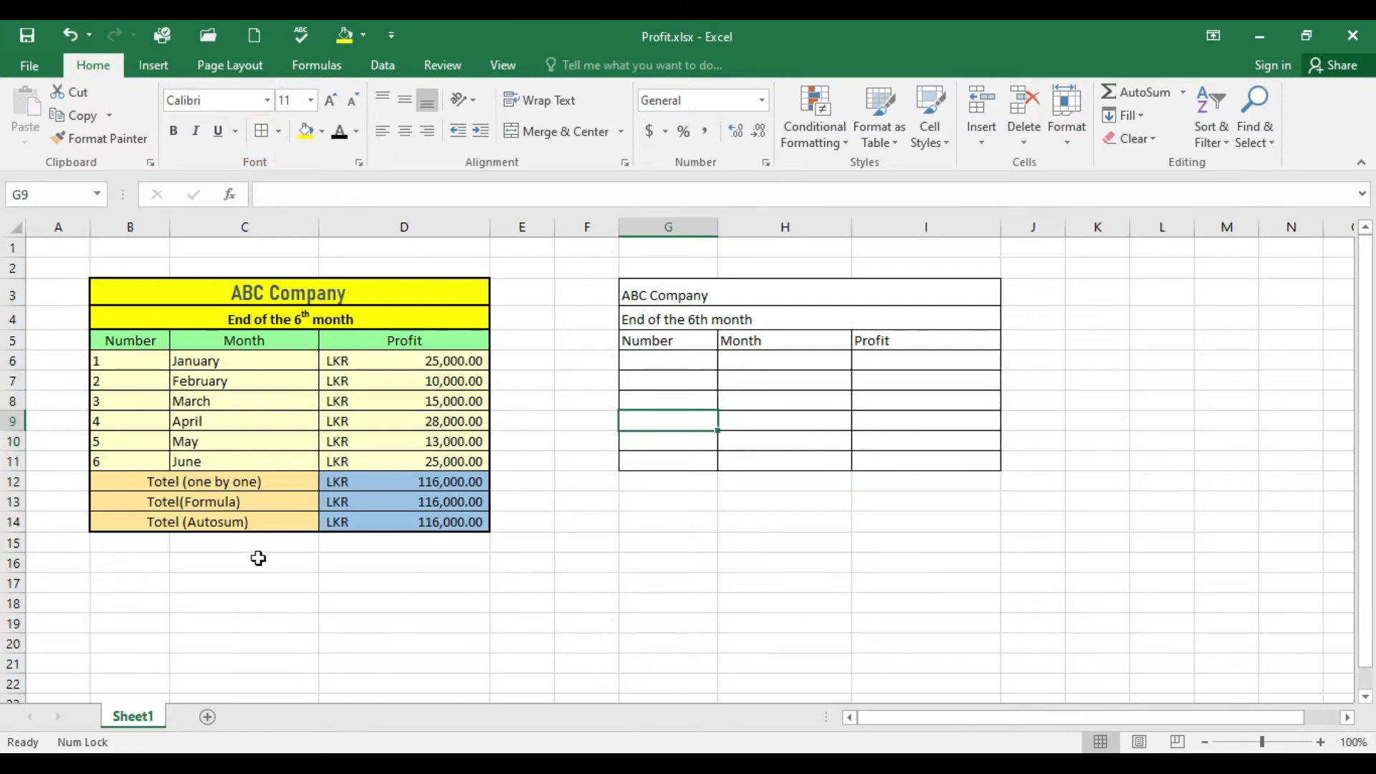
Apply all borders to cells G12:H14 for the three total label rows.
left_click(199, 497)
left_click_drag(179, 477, 401, 521)
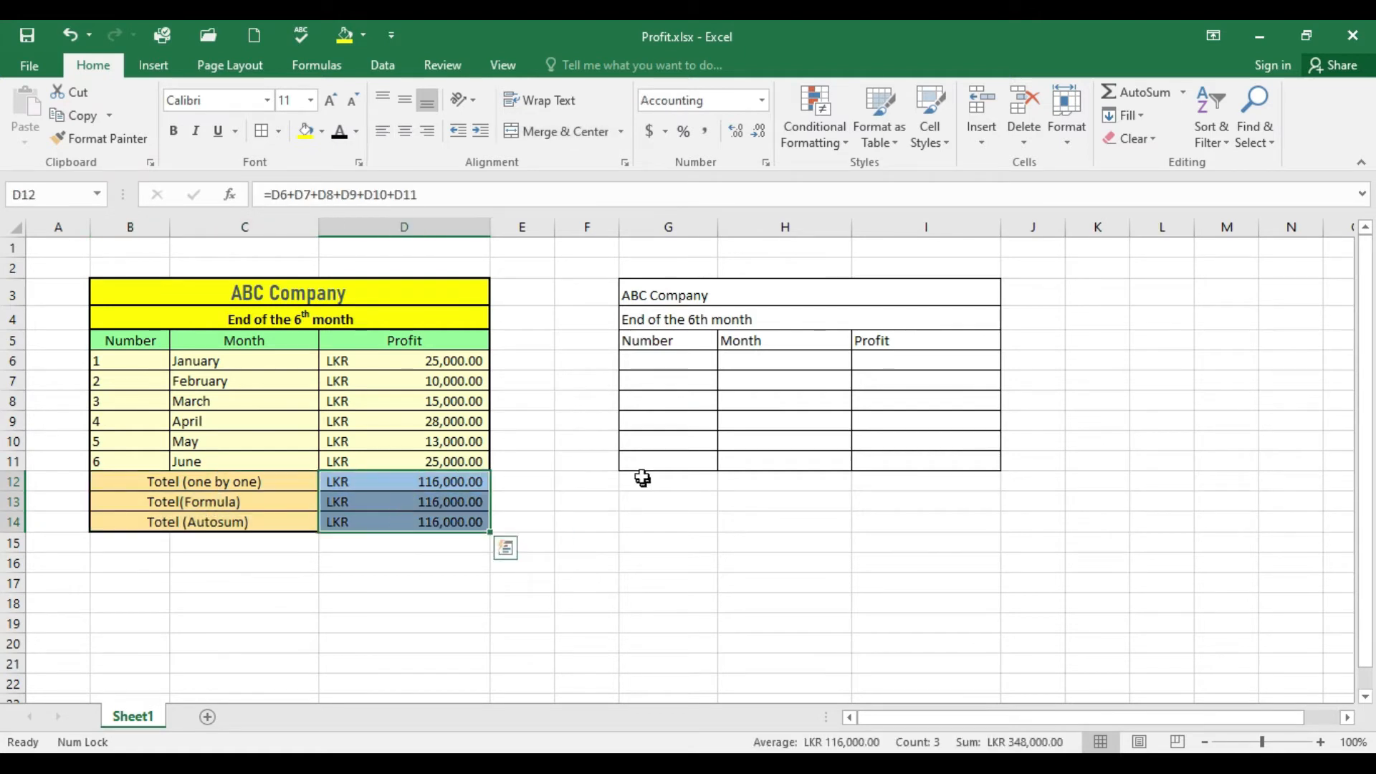
left_click_drag(642, 474, 738, 528)
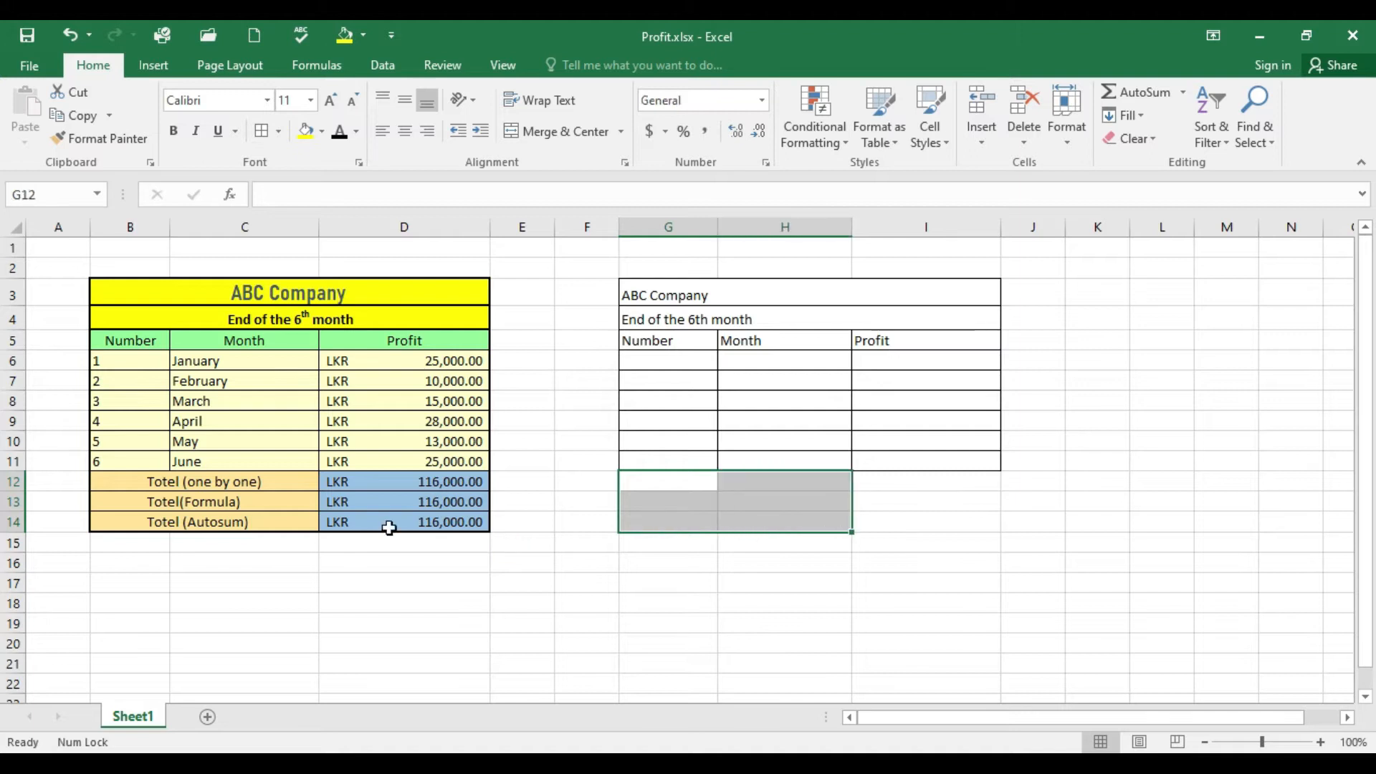
left_click(262, 132)
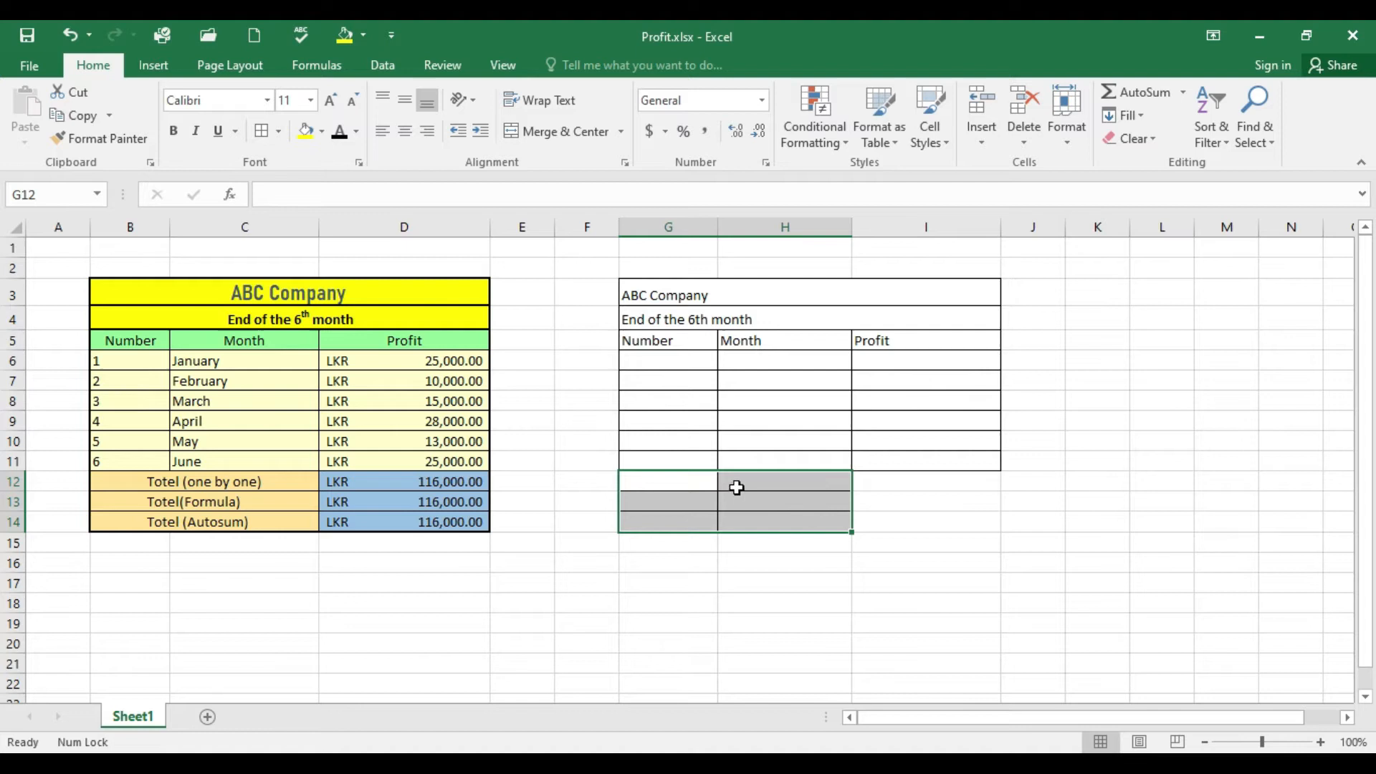
Apply all borders to cells I12:I14 for the three total amounts.
left_click_drag(888, 485, 897, 522)
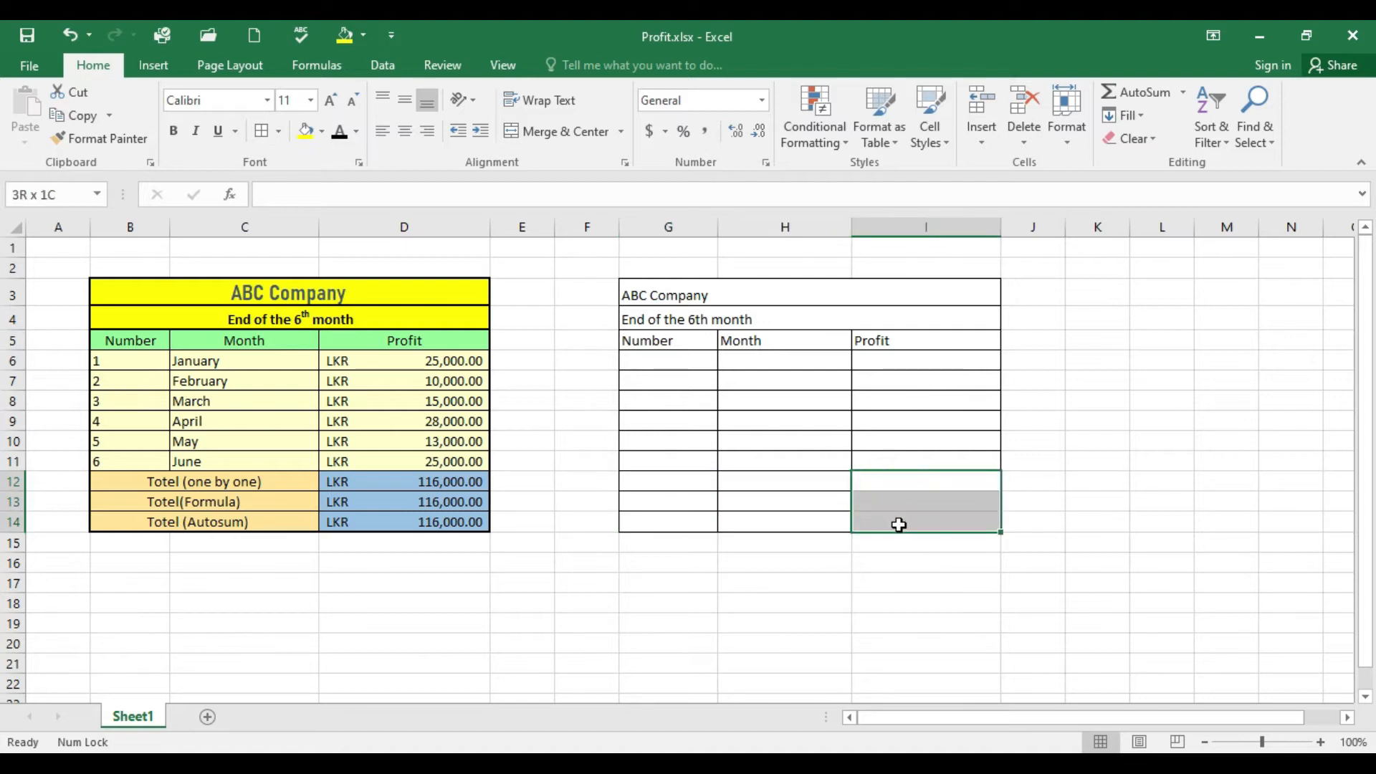
left_click(264, 136)
left_click(636, 564)
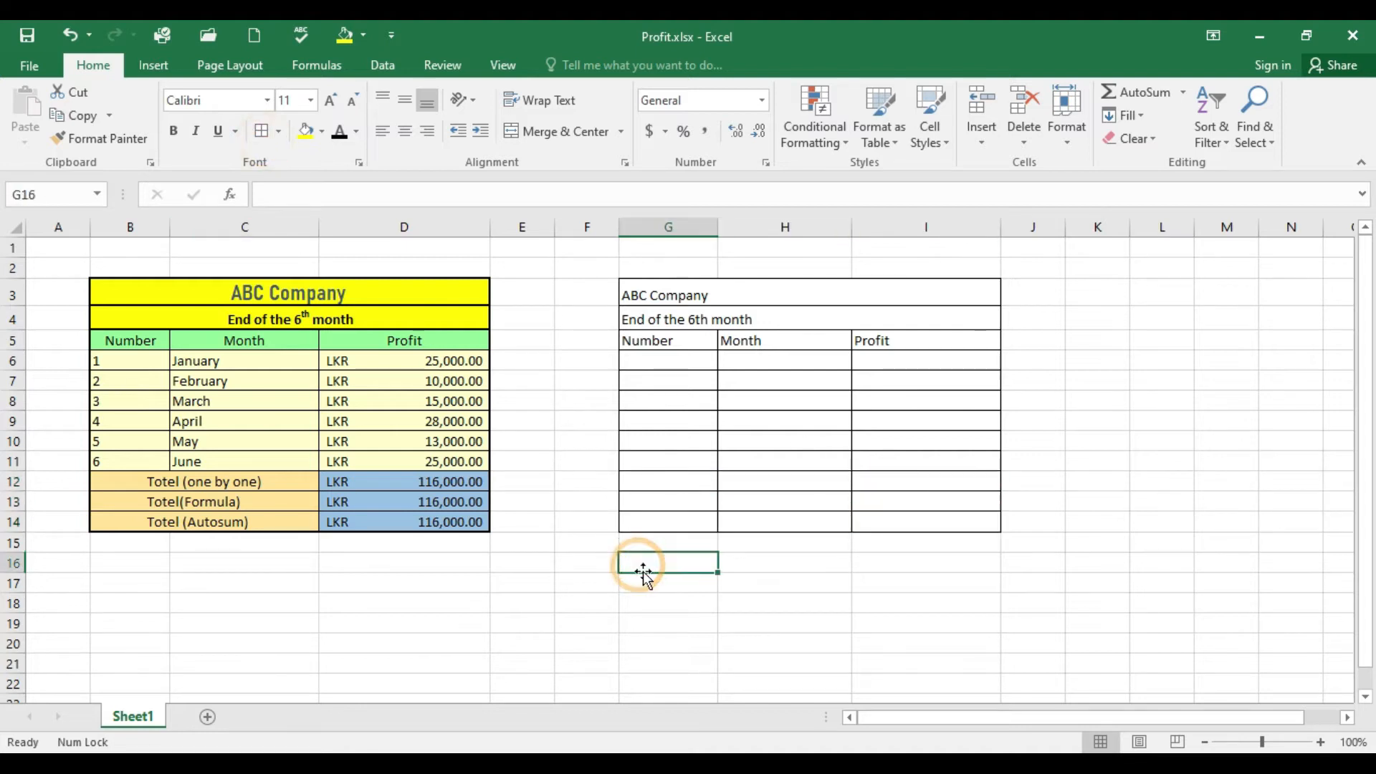
Try to merge cells G12:H14 for the three total labels, following the layout of B12:C14.
mouse_move(912, 764)
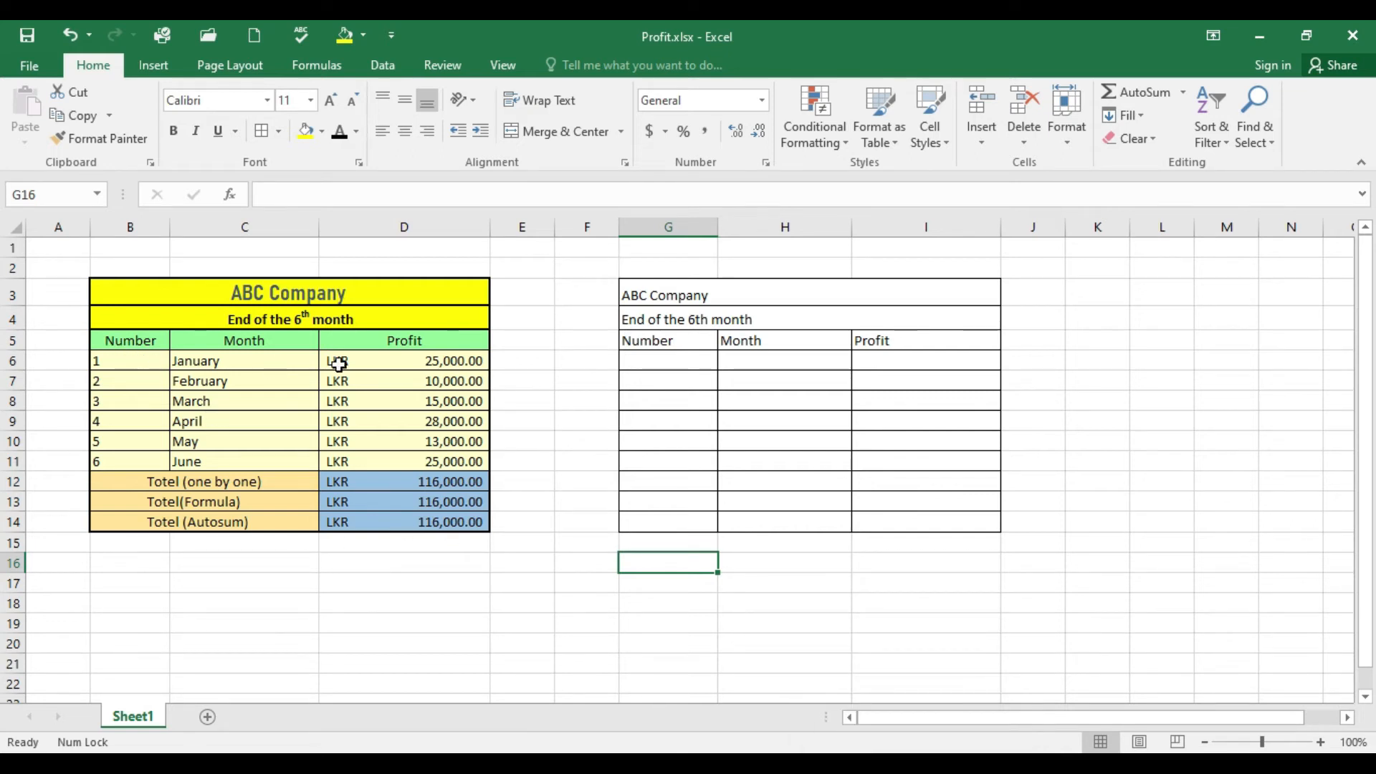
left_click(183, 480)
left_click_drag(183, 481, 196, 519)
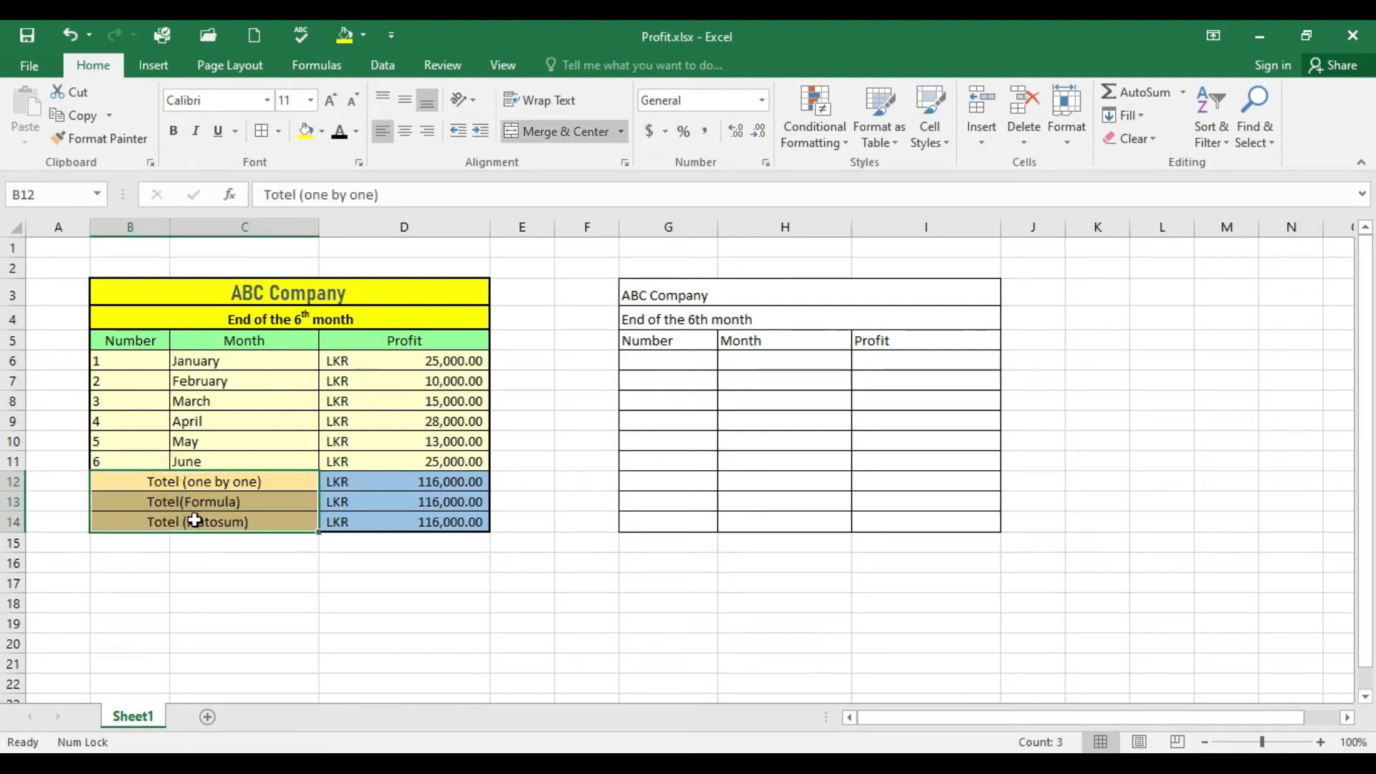
left_click(245, 296)
left_click(209, 519)
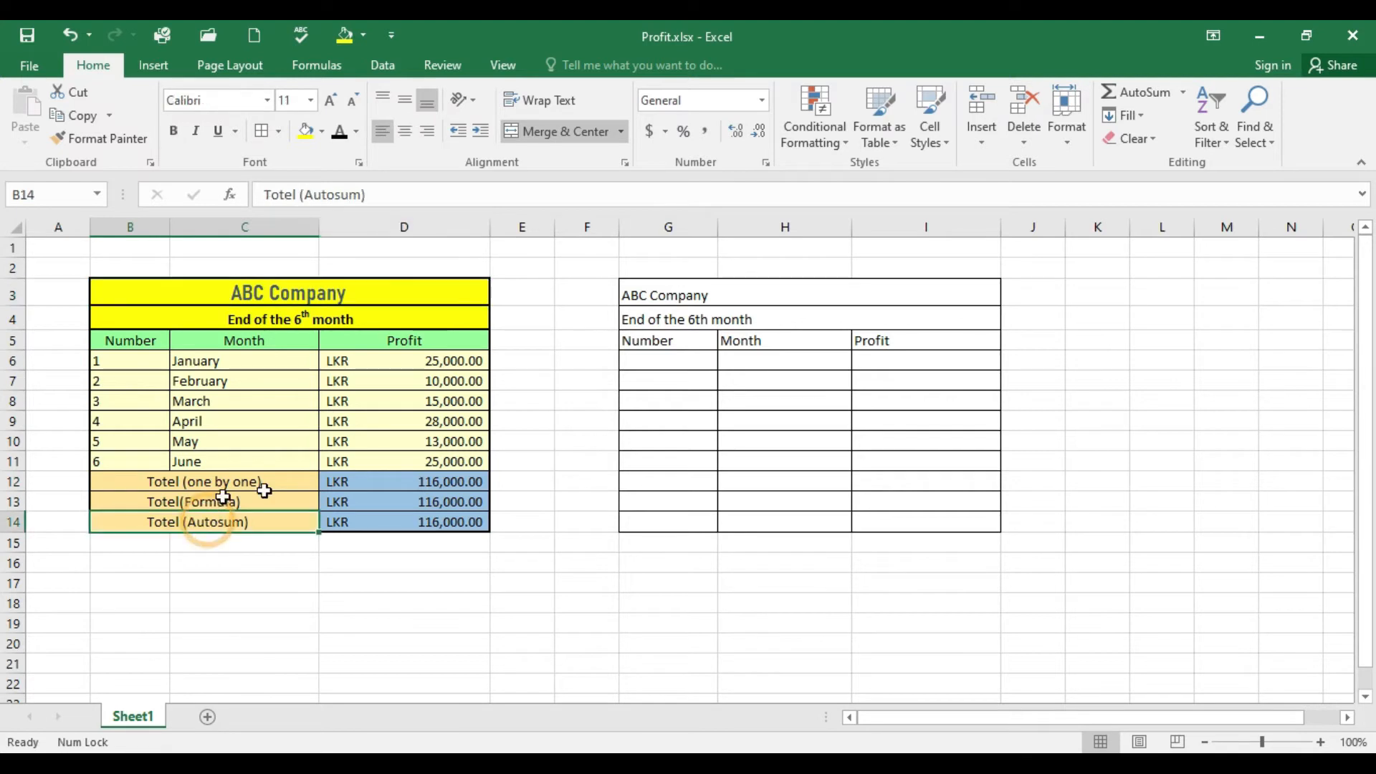
left_click_drag(666, 522, 751, 485)
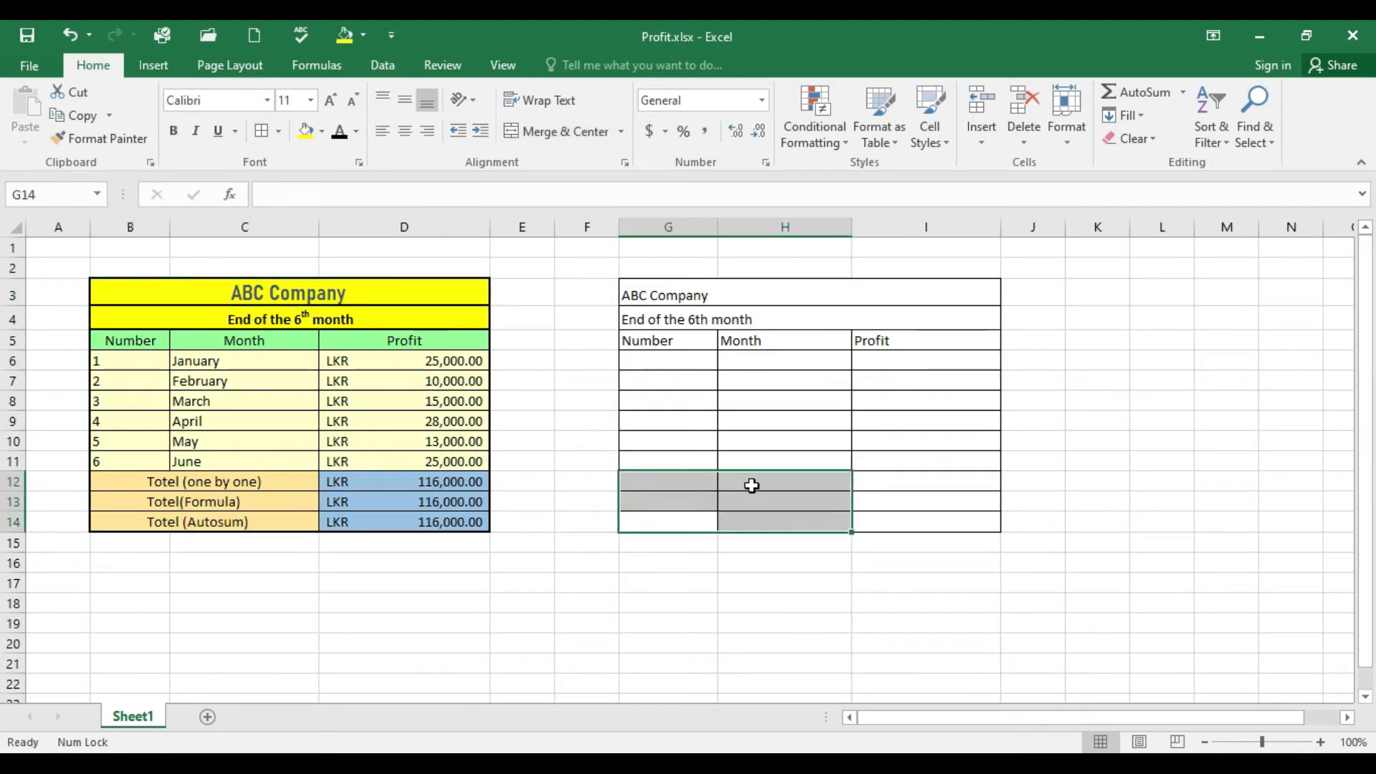
left_click(621, 132)
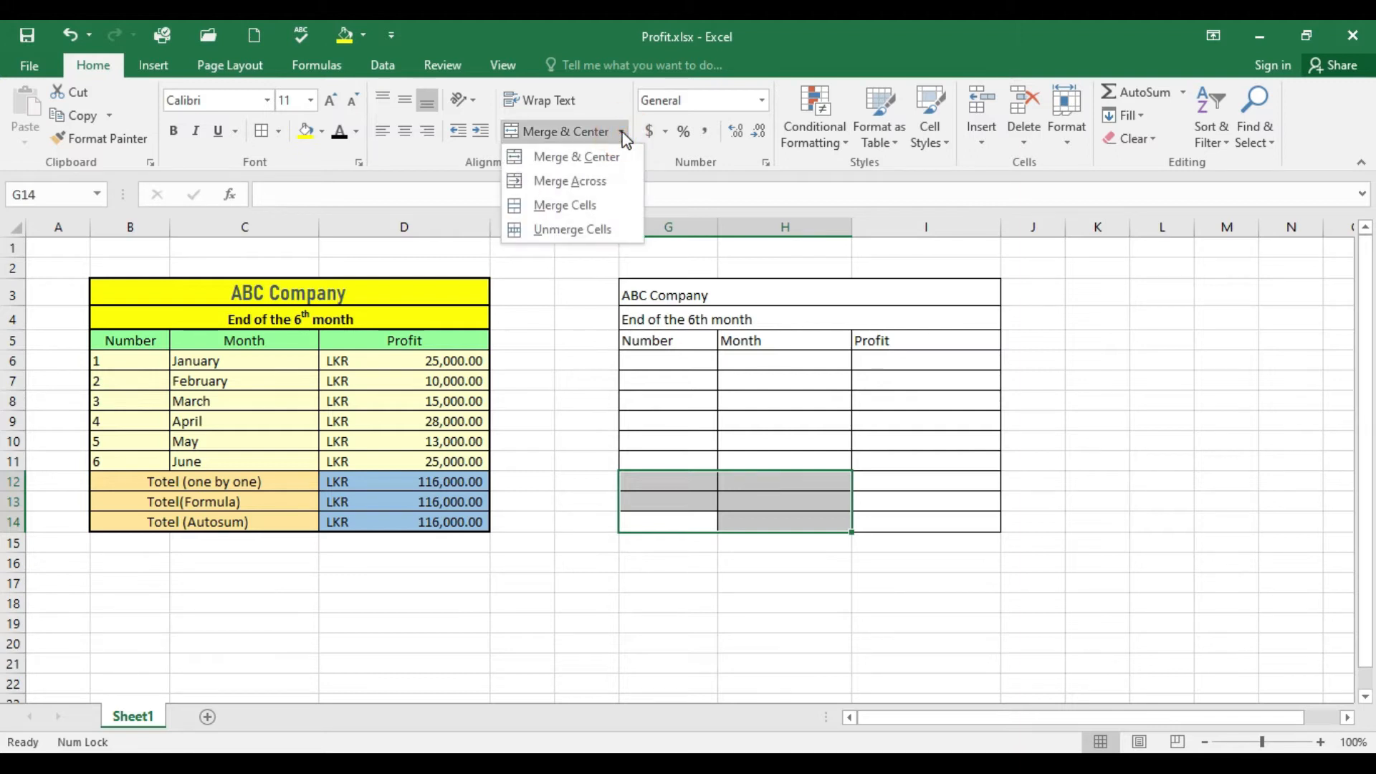
left_click(611, 182)
left_click(758, 590)
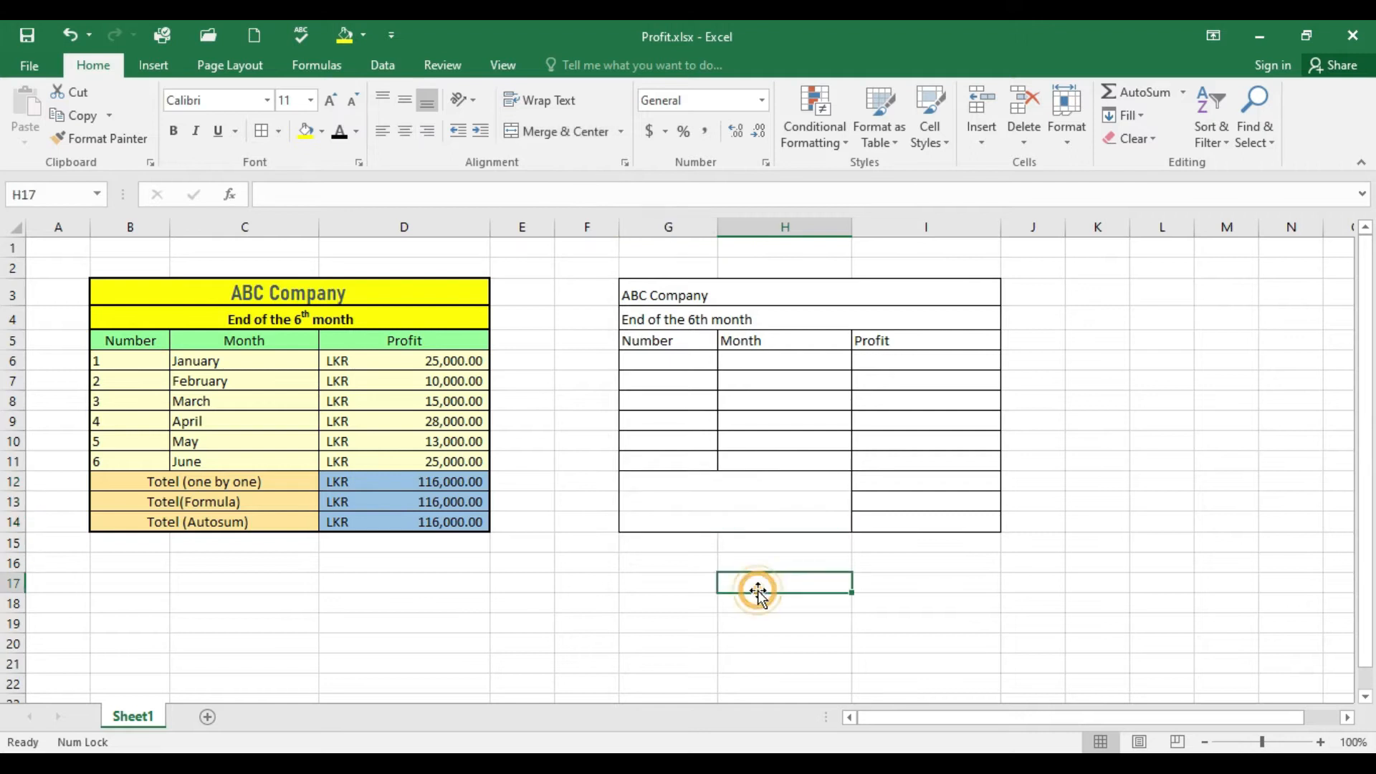
Check the merged block in G12:H14 and undo its merge.
left_click(621, 132)
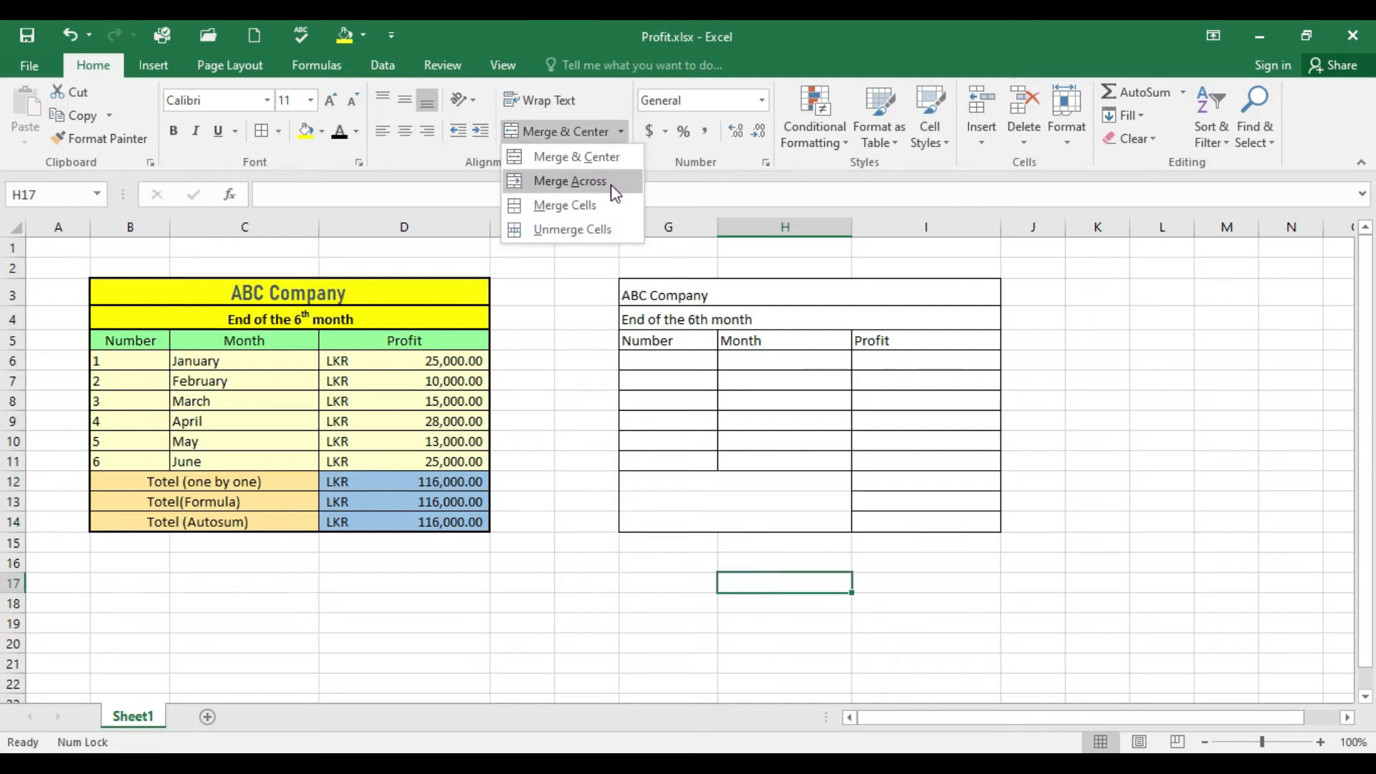
left_click(709, 498)
left_click_drag(716, 476, 710, 521)
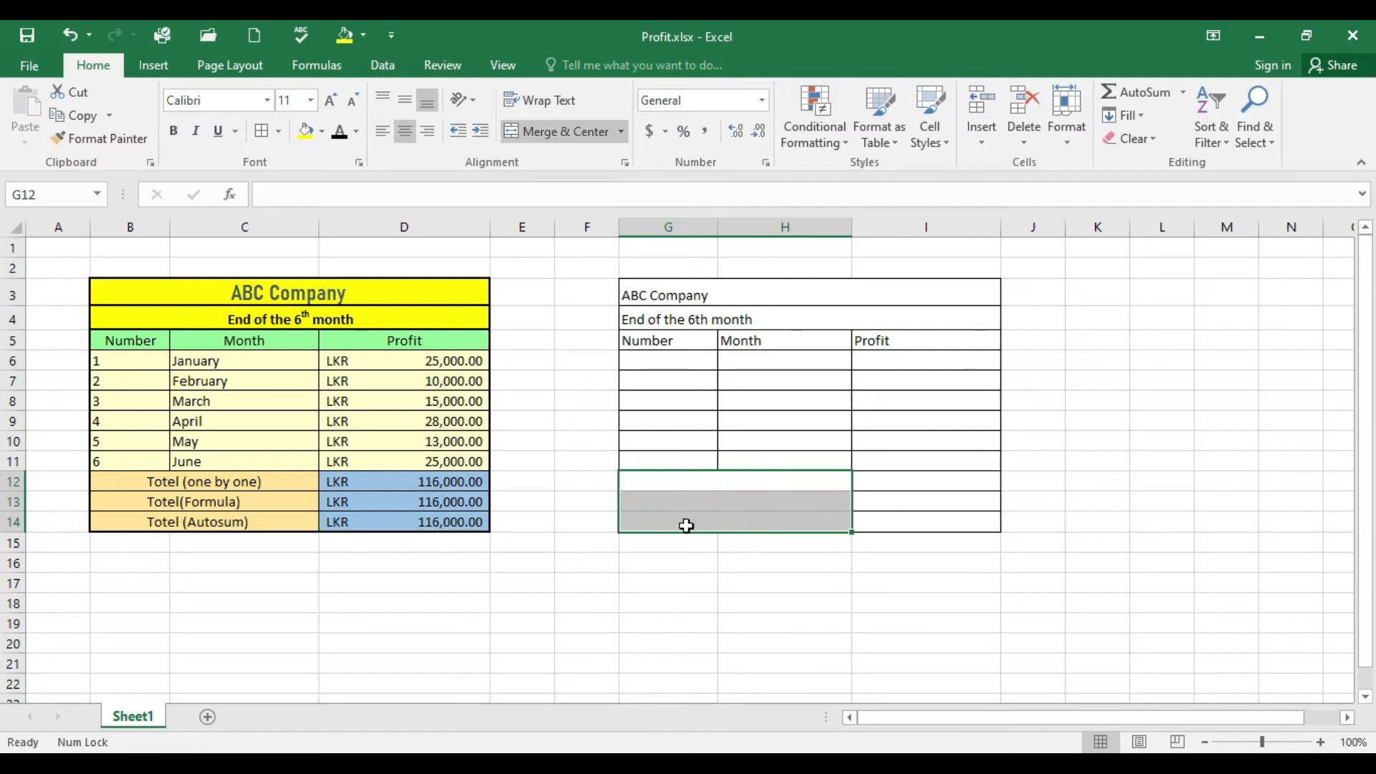
left_click(741, 479)
left_click(726, 497)
left_click(719, 525)
left_click(732, 571)
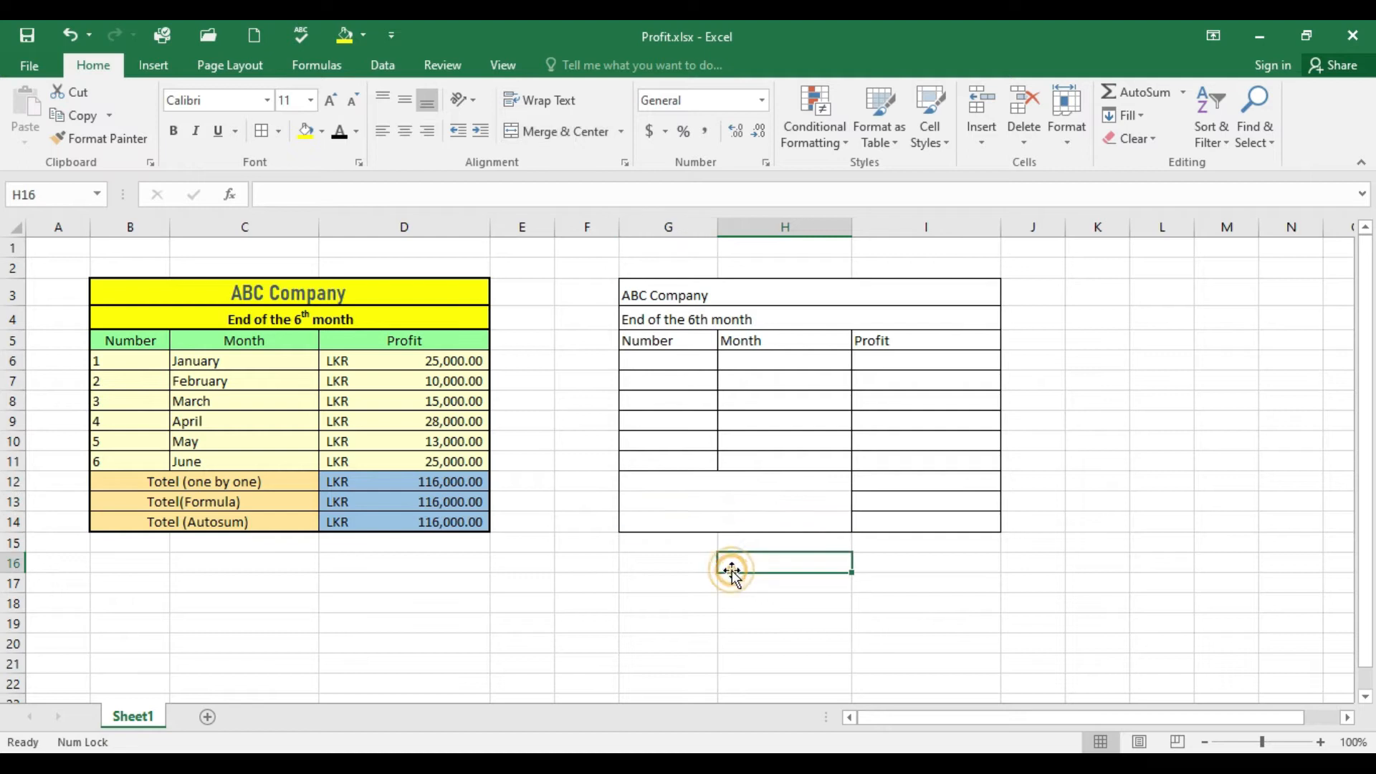
left_click_drag(663, 485, 767, 523)
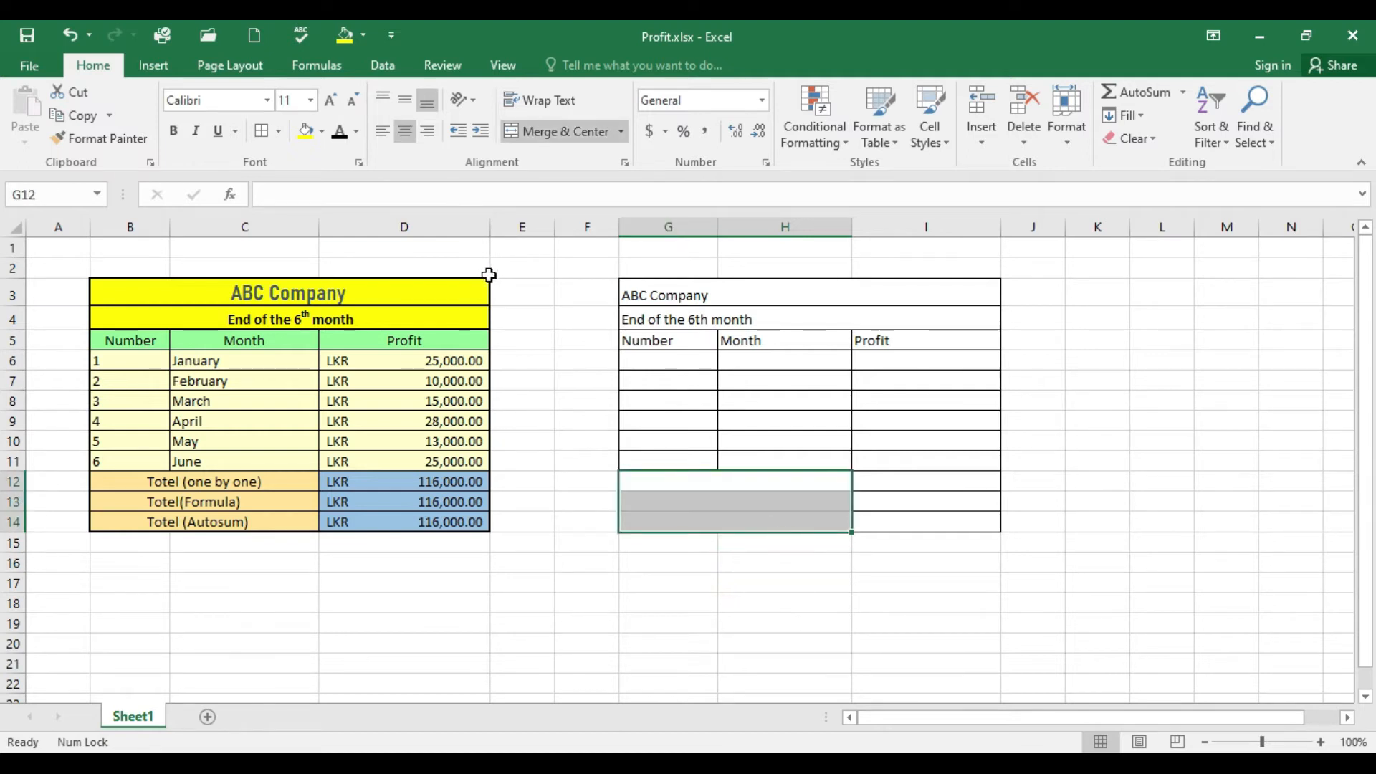
key("ctrl+z")
key("ctrl+z")
left_click(692, 622)
Try Merge & Center on cells G12:H14 as one block for the three total labels.
left_click_drag(802, 518, 669, 485)
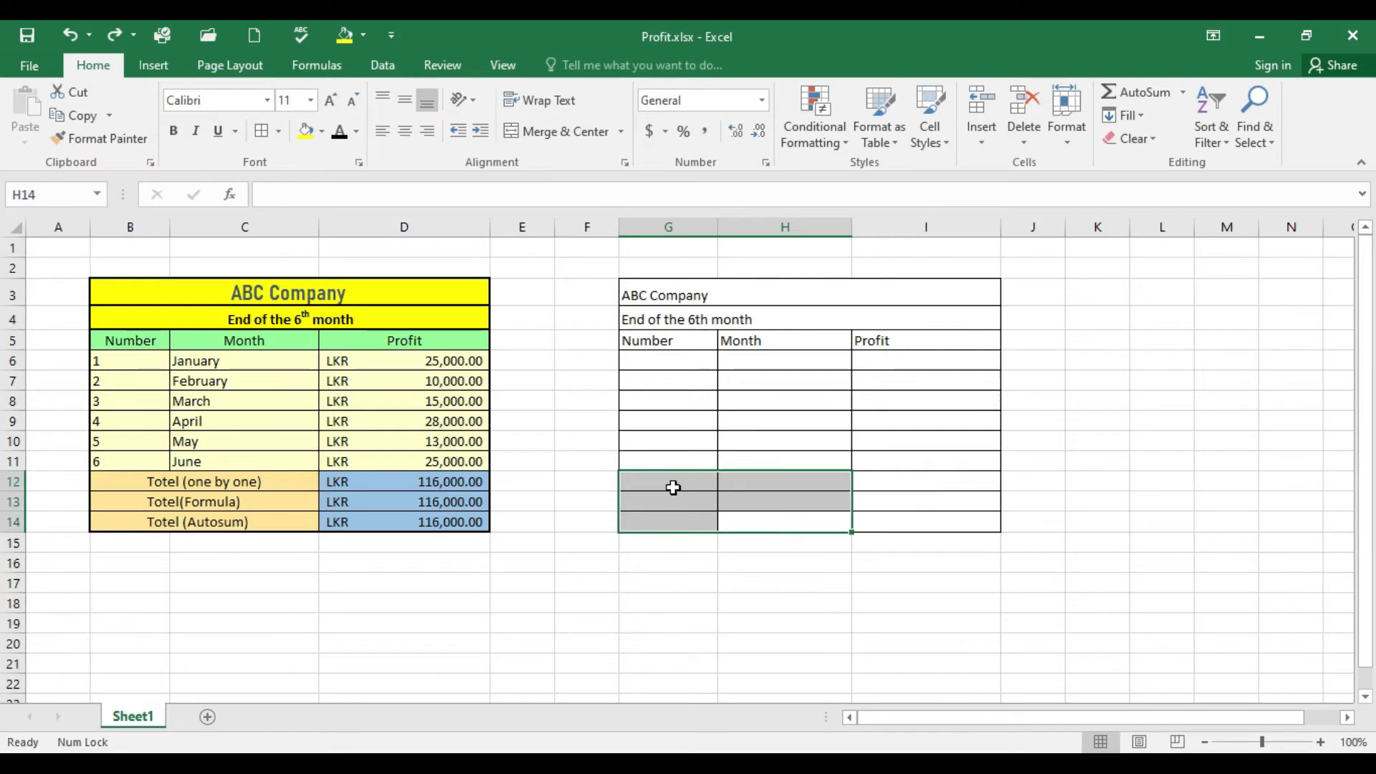
left_click(620, 131)
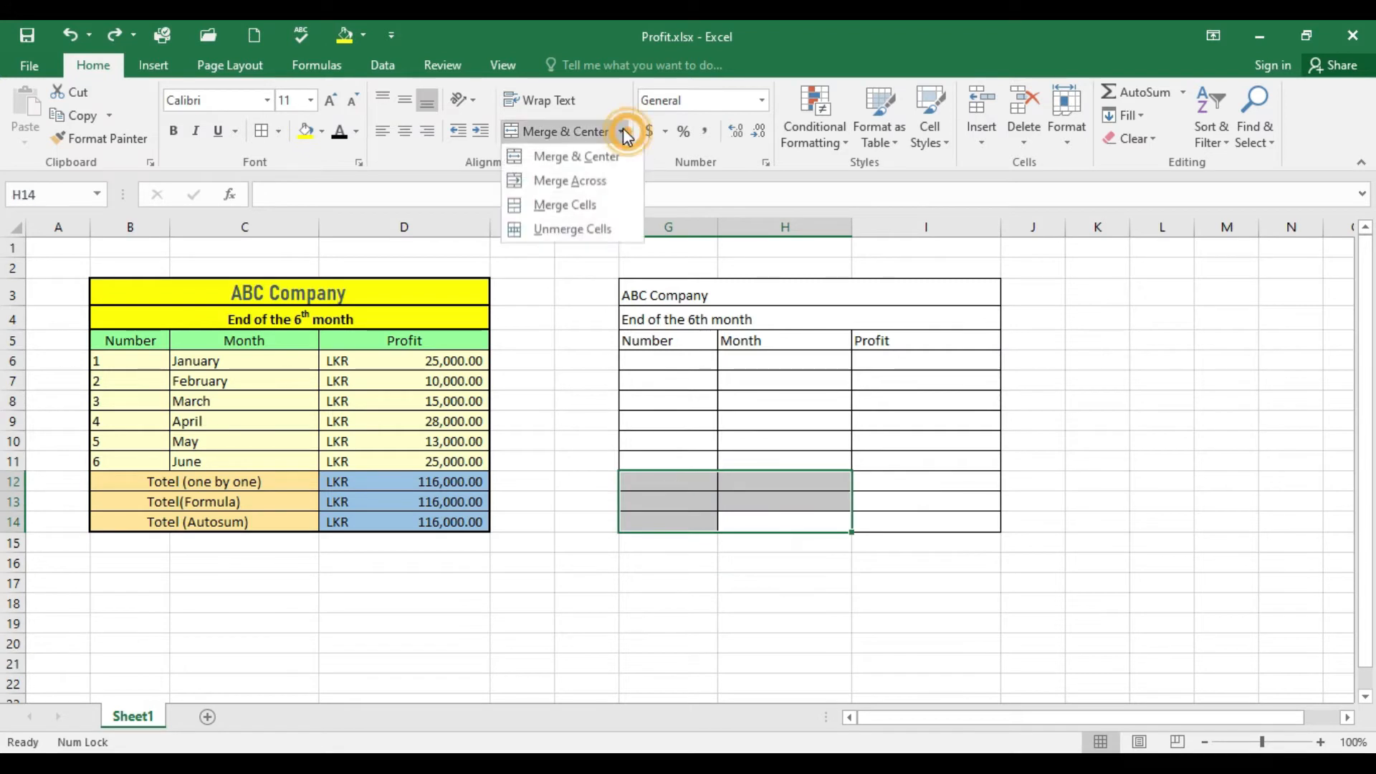
left_click(598, 159)
left_click(817, 581)
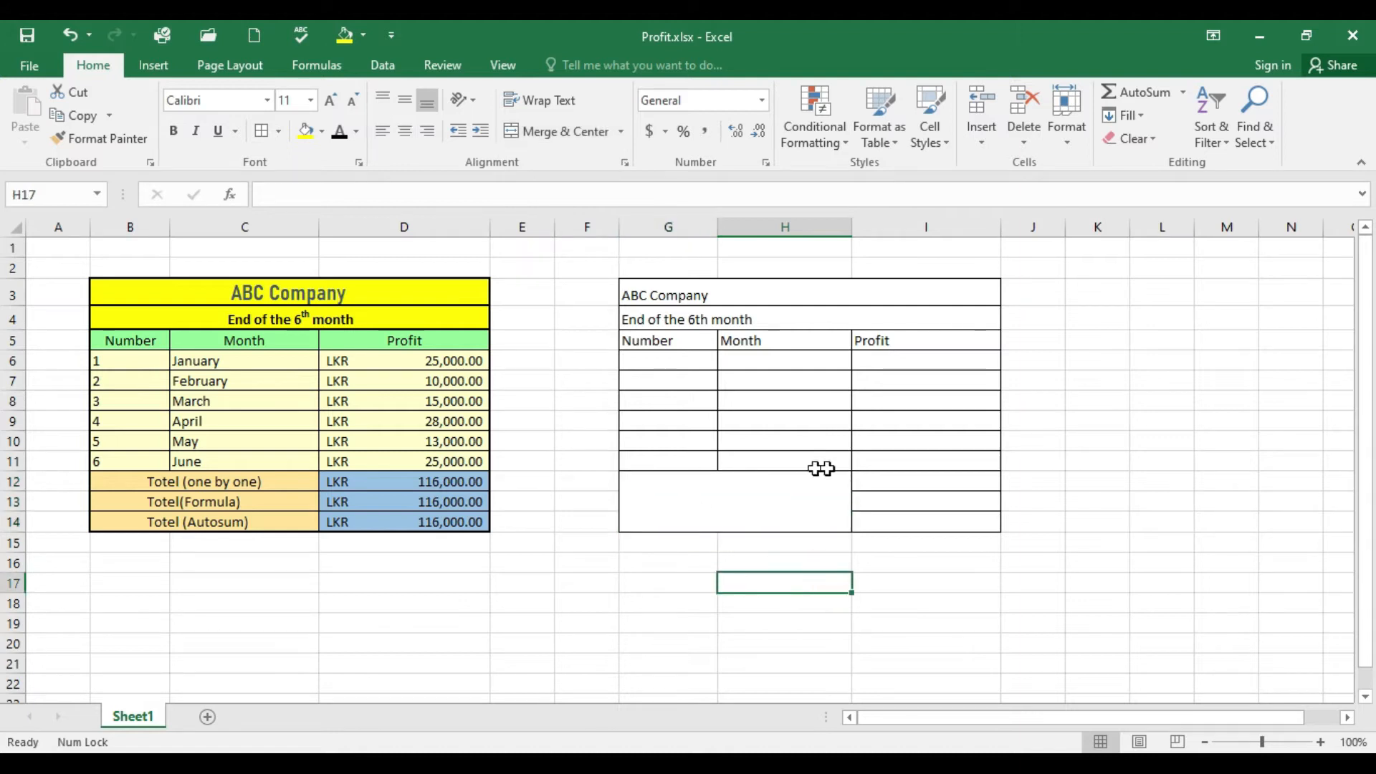
Check whether the merged block G12:H14 still offers separate rows, and undo its merge.
left_click(644, 494)
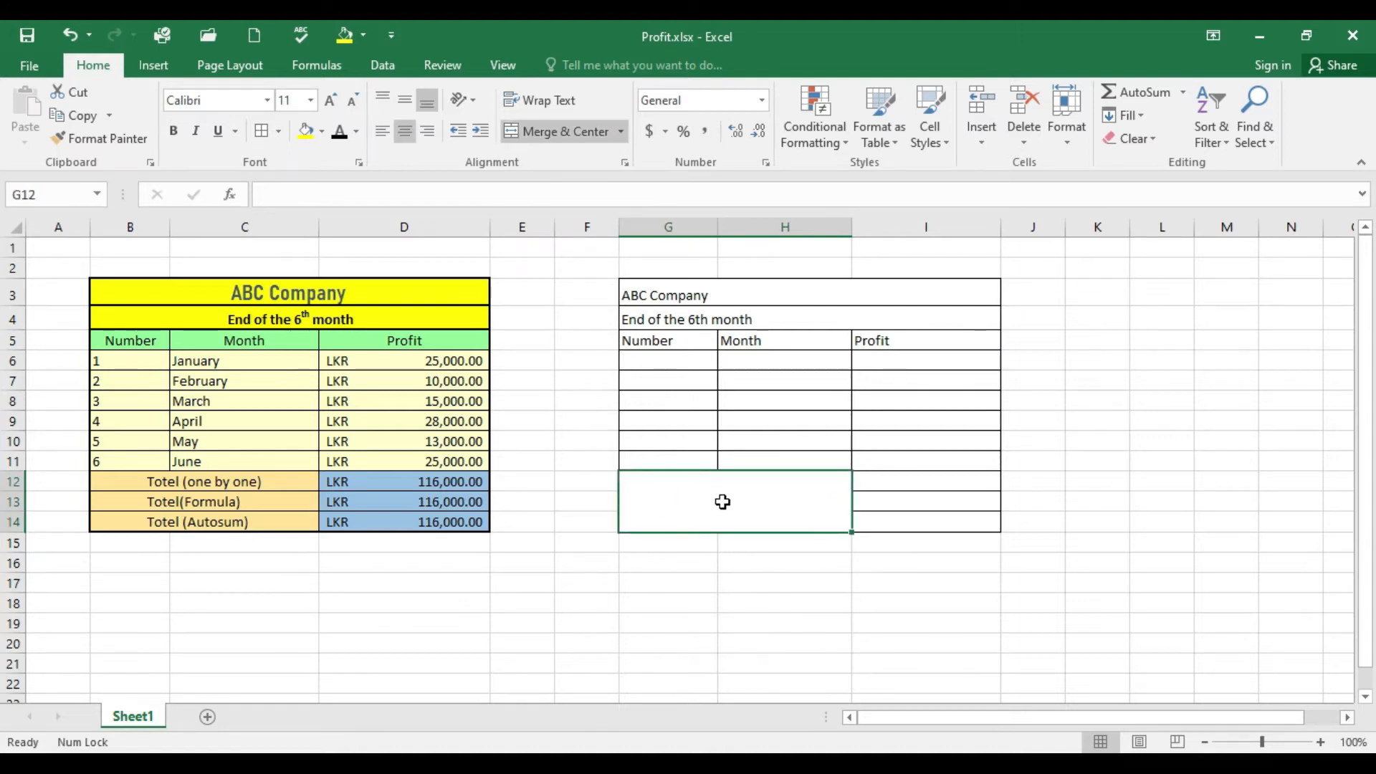
double_click(690, 499)
left_click(698, 476)
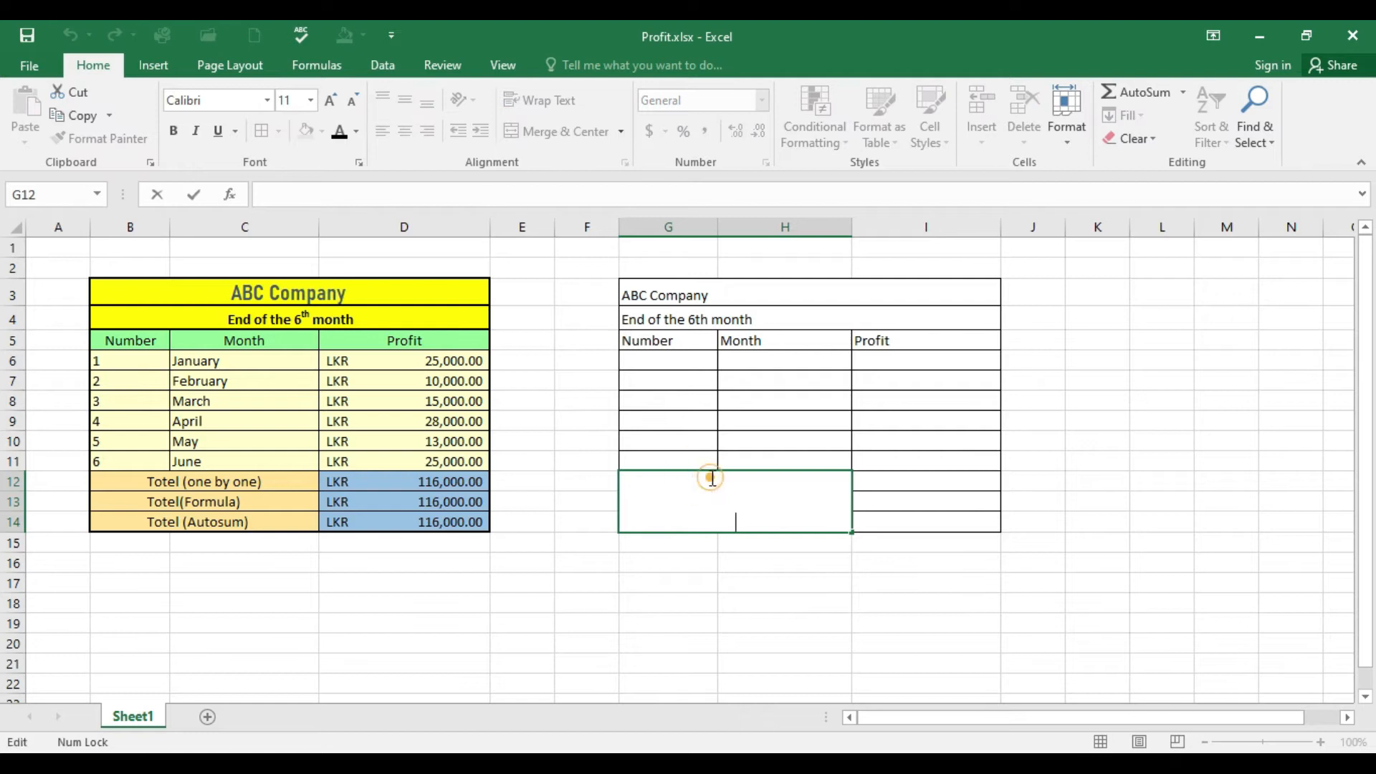
left_click(706, 568)
left_click(666, 498)
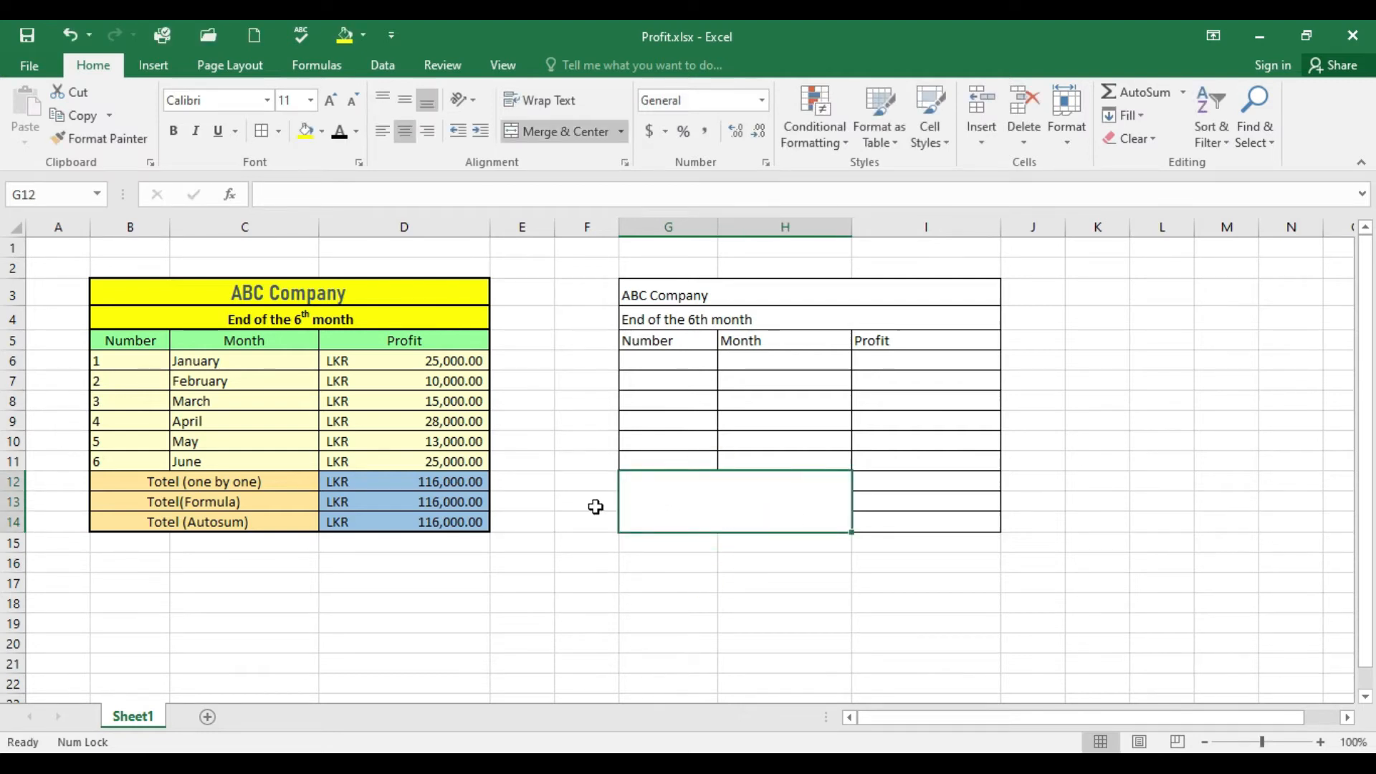
left_click(709, 507)
left_click(729, 547)
left_click(660, 481)
key("ctrl+z")
Merge cells G12:H14 across so each of the three total rows gets its own label cell.
left_click(620, 133)
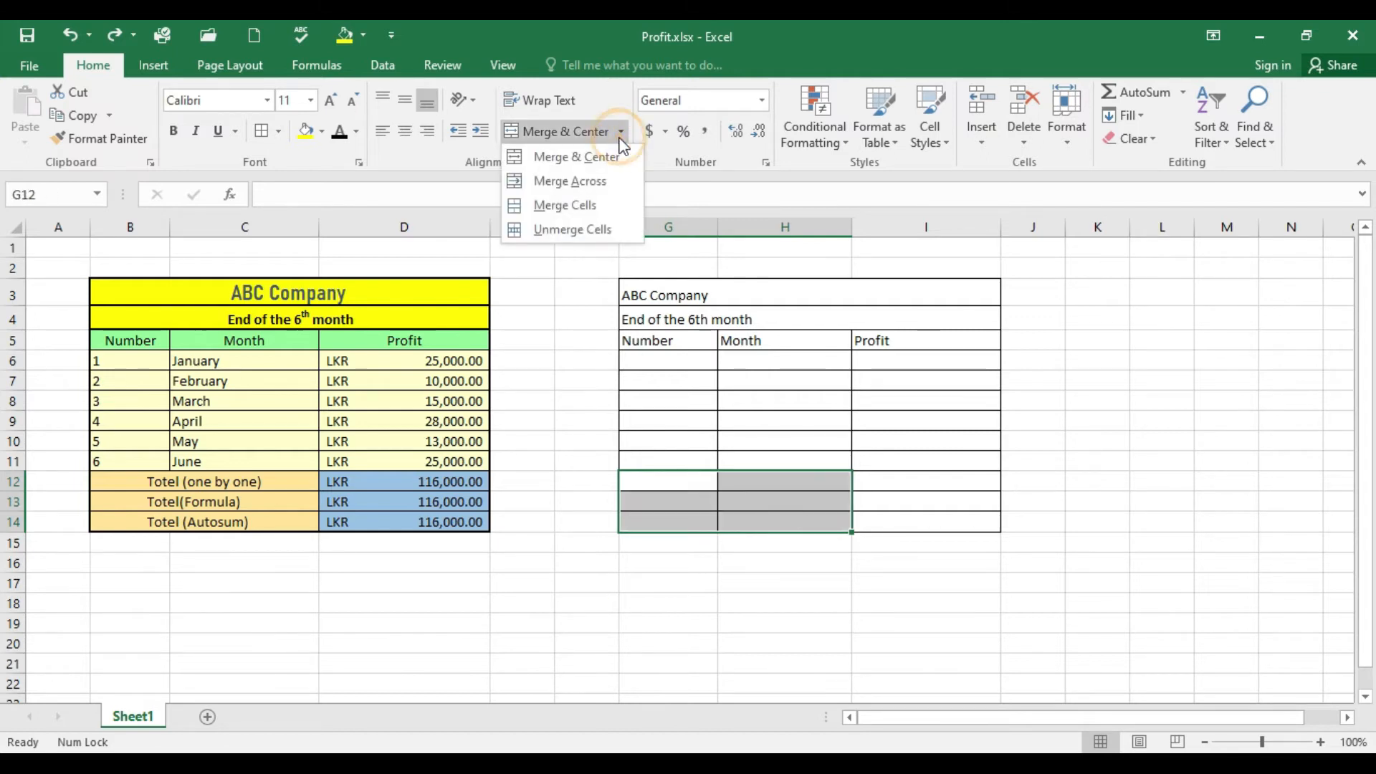
left_click(570, 181)
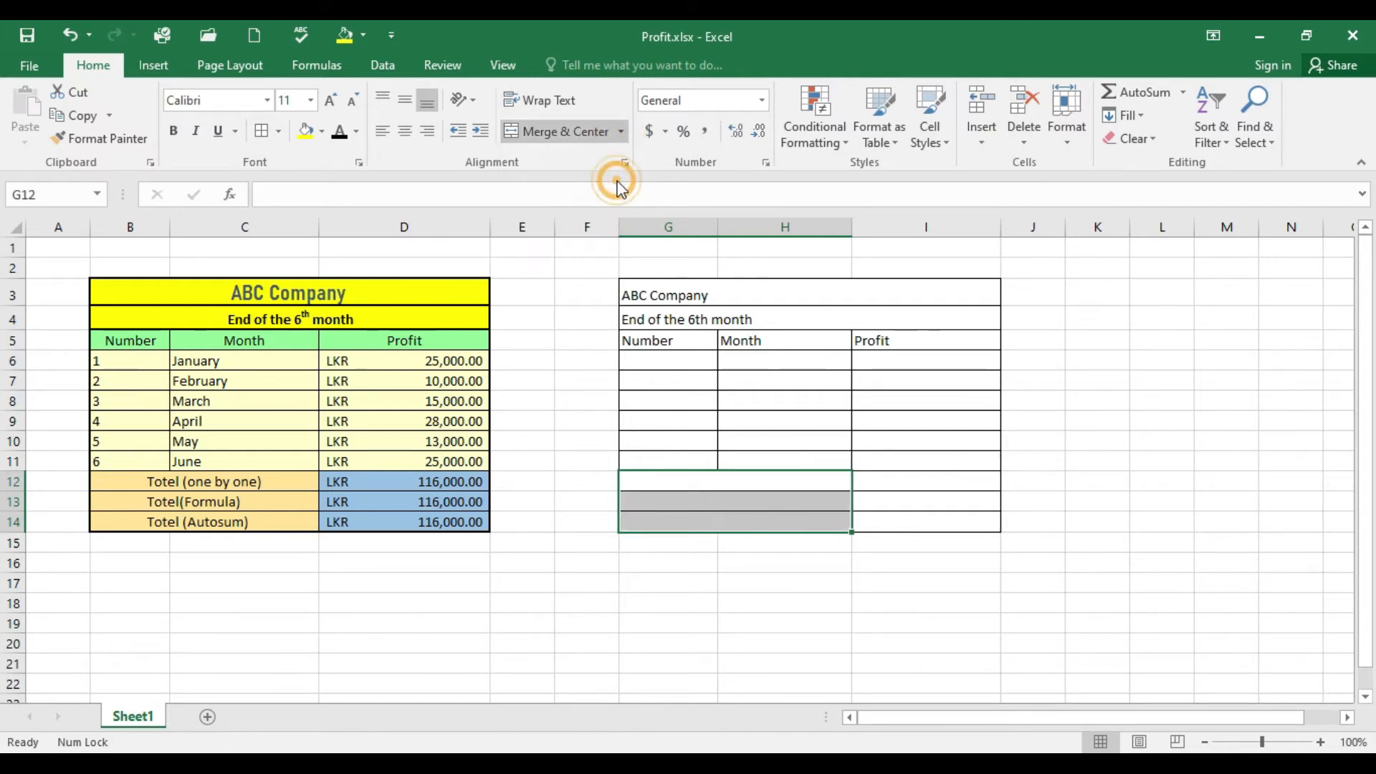
left_click(776, 587)
left_click_drag(703, 476, 712, 519)
left_click(740, 584)
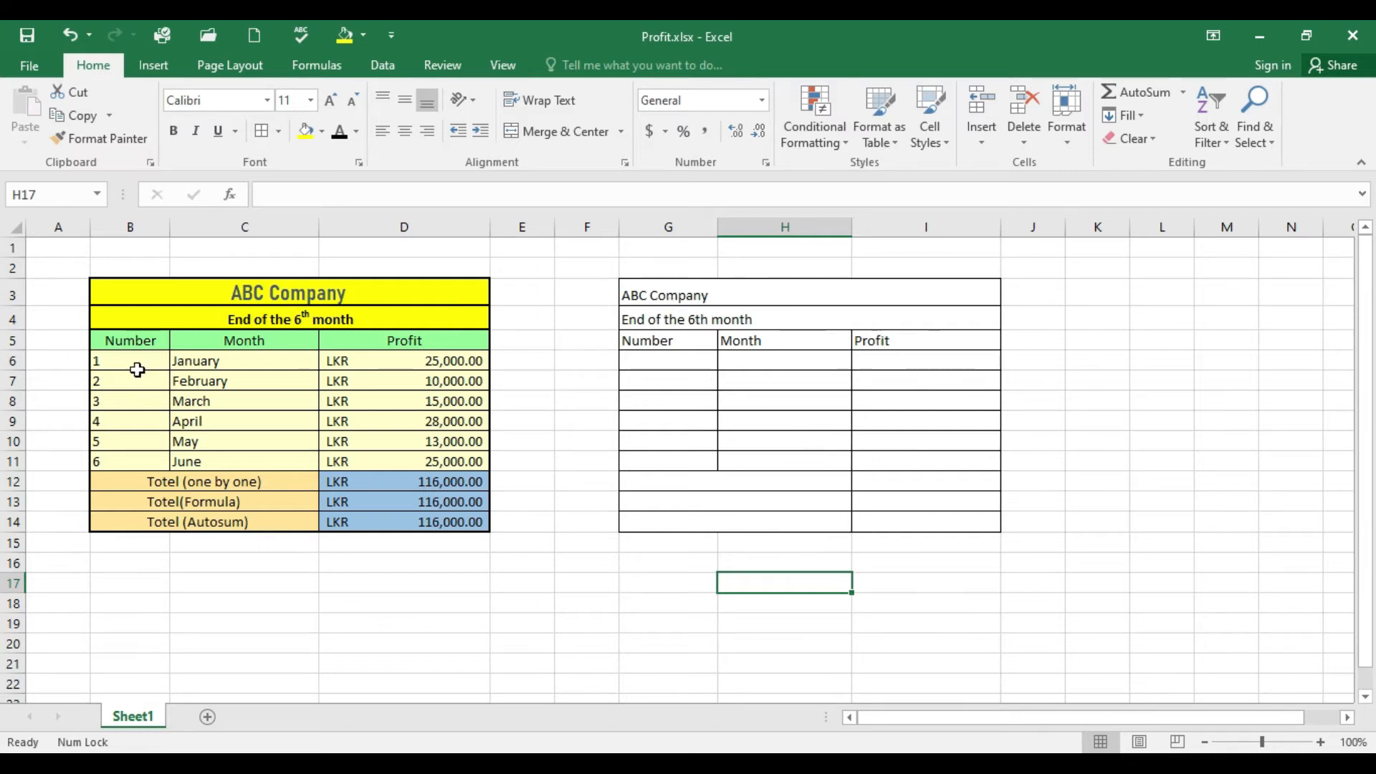
Enter 1 and 2 in G6:G7 and fill the number series down to G11.
left_click(656, 357)
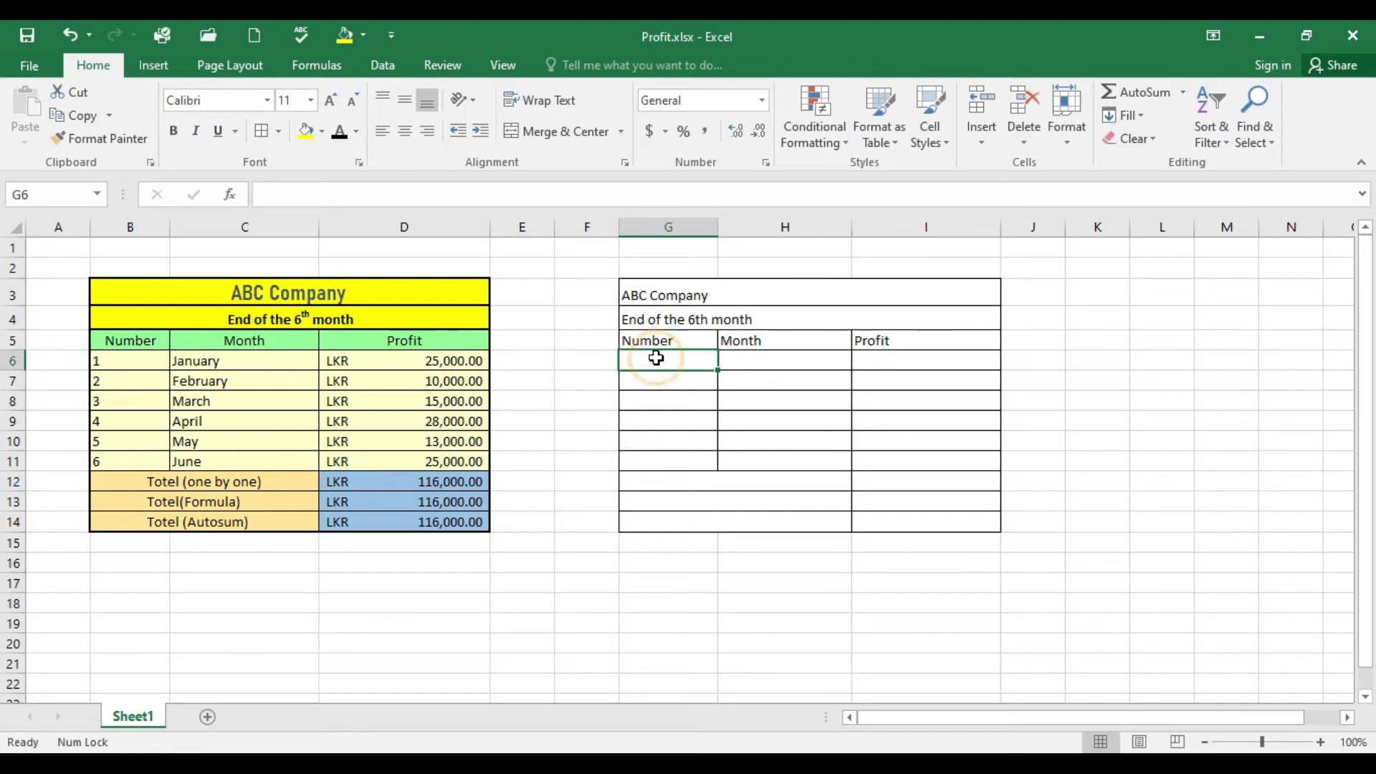
type("1")
key("Return")
type("2")
key("Return")
left_click_drag(656, 358, 664, 378)
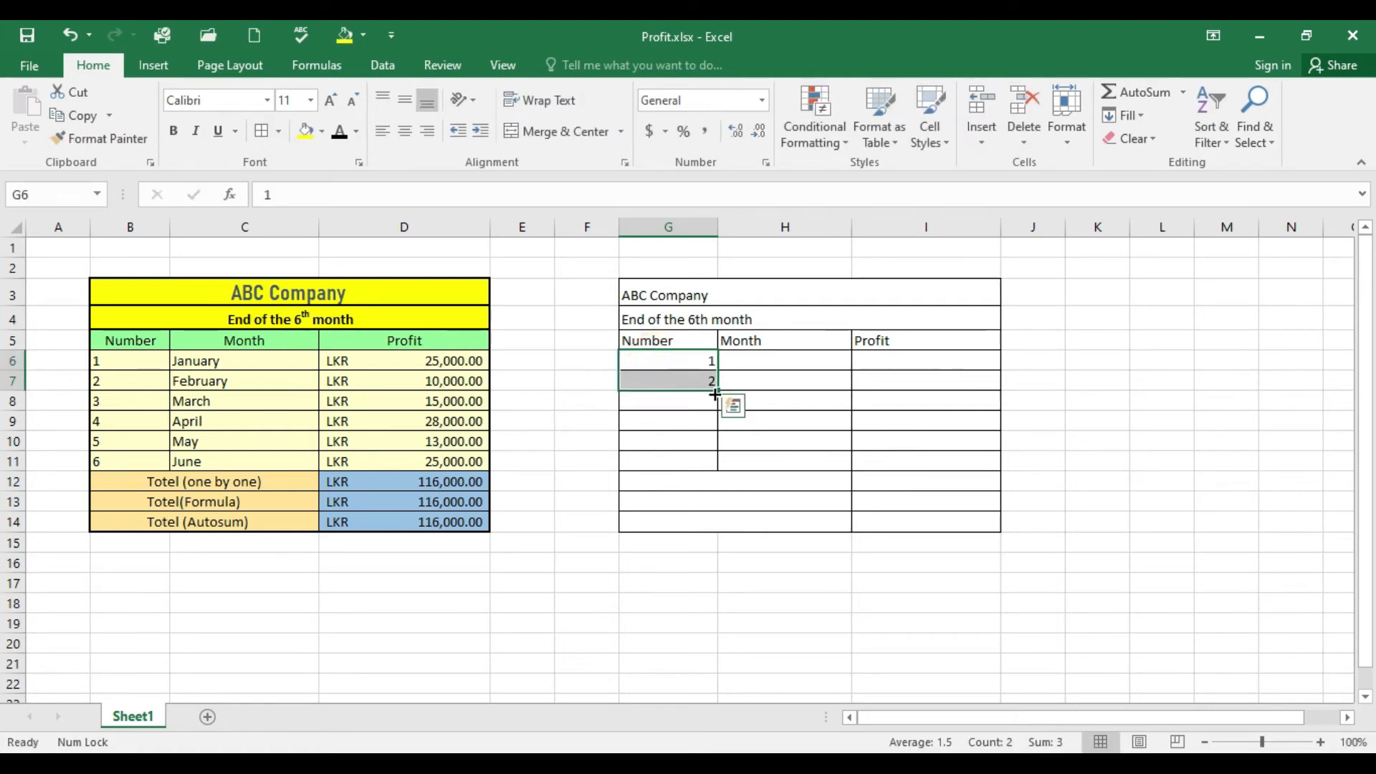
left_click_drag(717, 392, 725, 461)
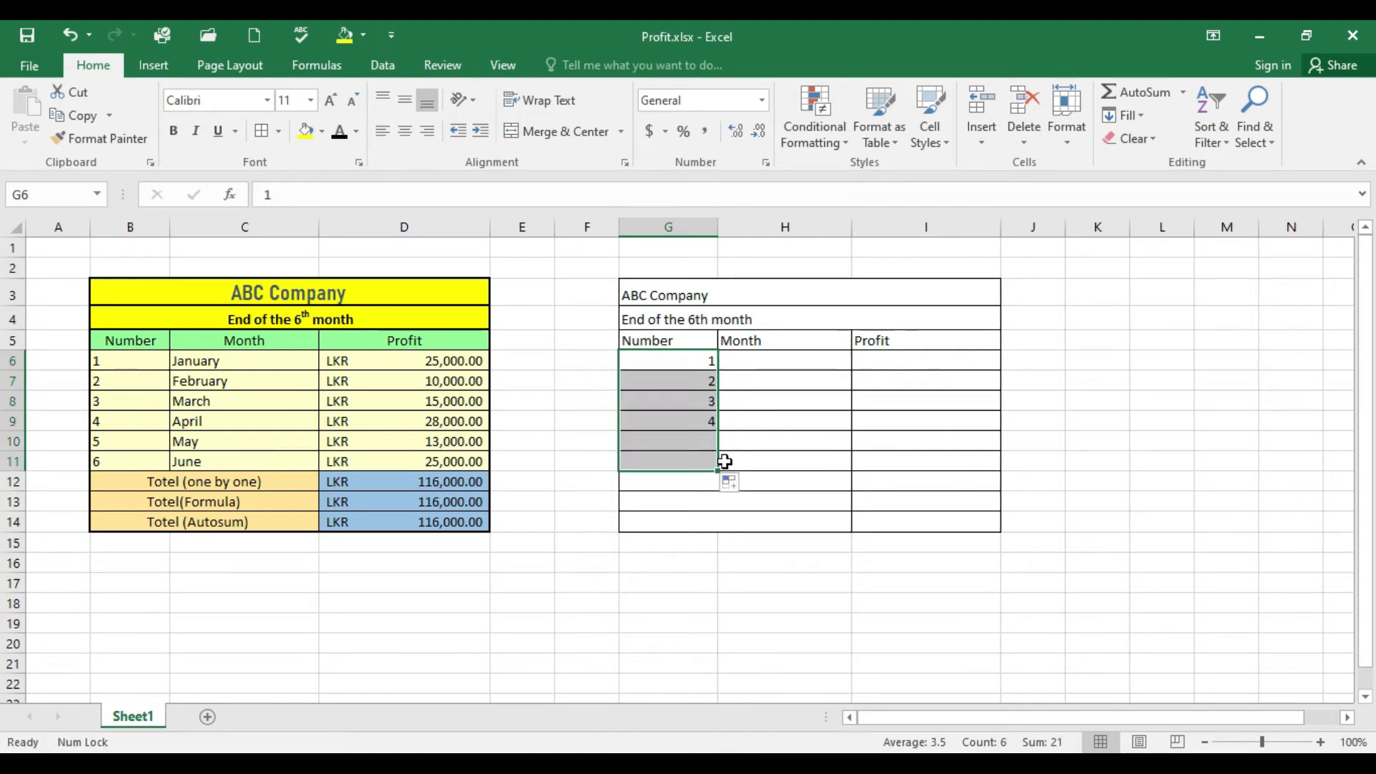
left_click(802, 442)
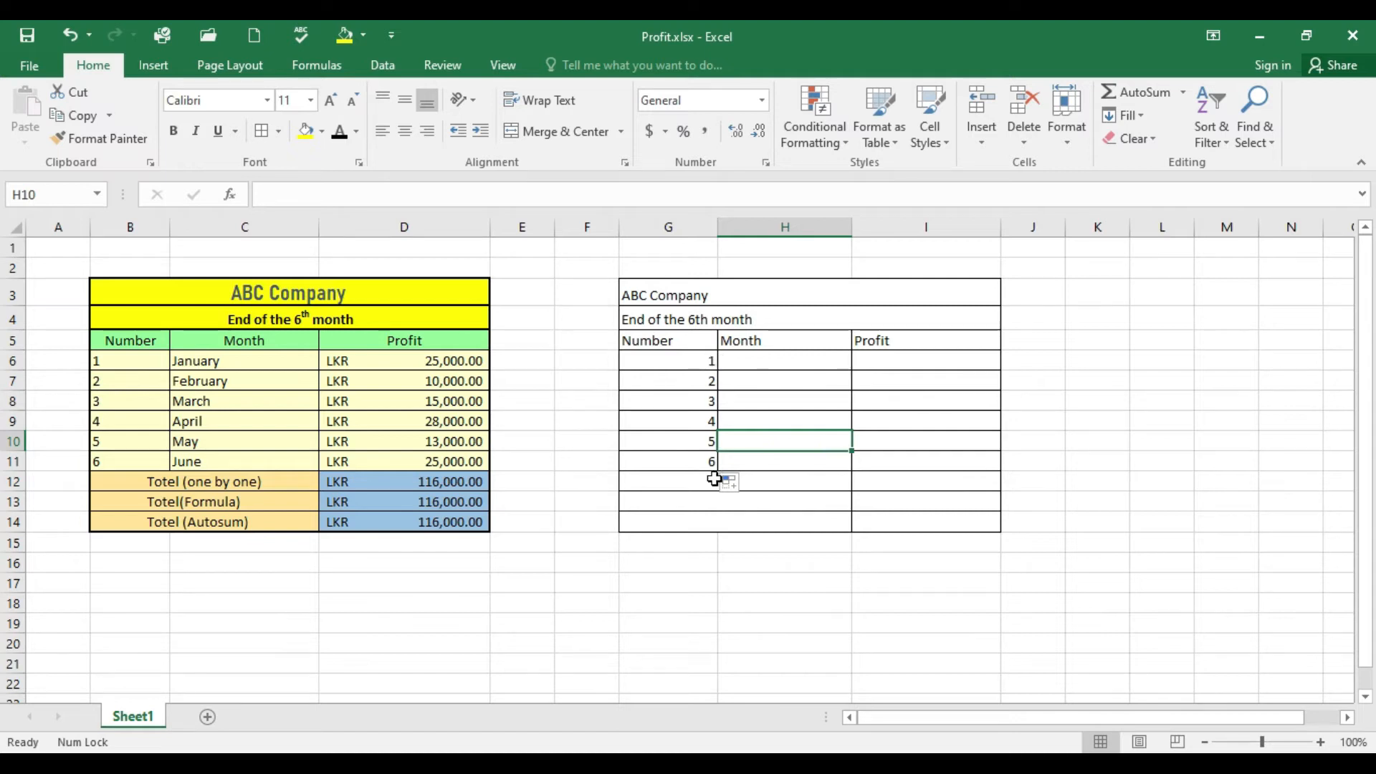
Enter January and February in H6:H7 and fill the month series down to June in H11.
left_click(748, 360)
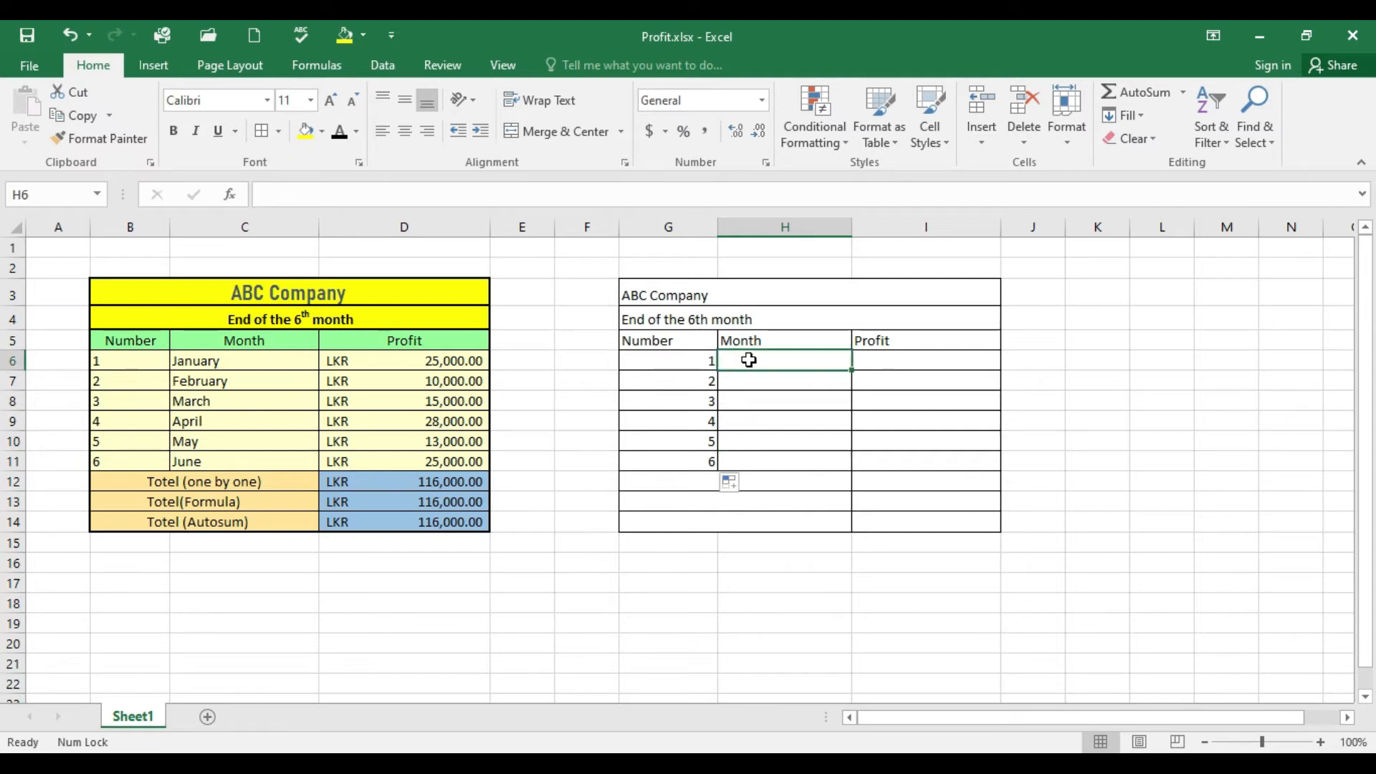
type("January")
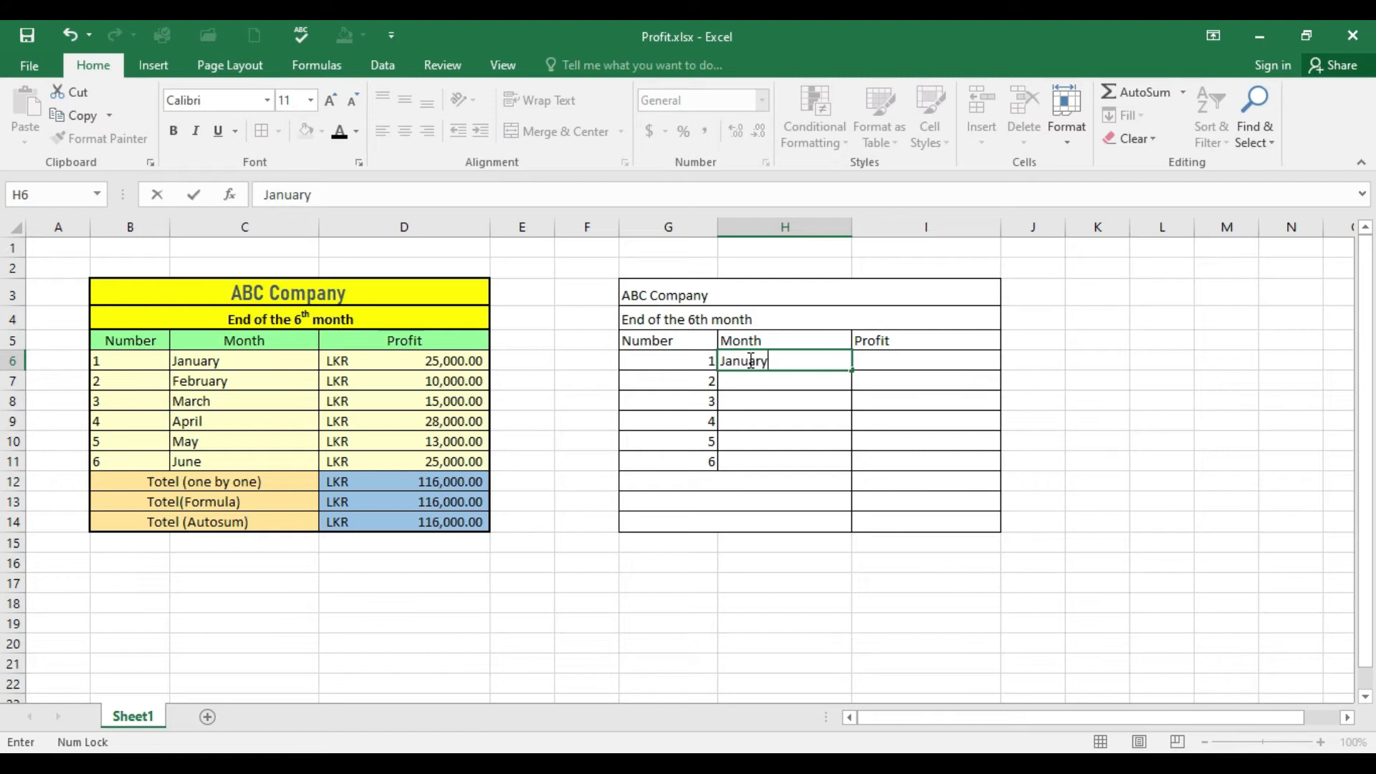
key("Return")
type("F")
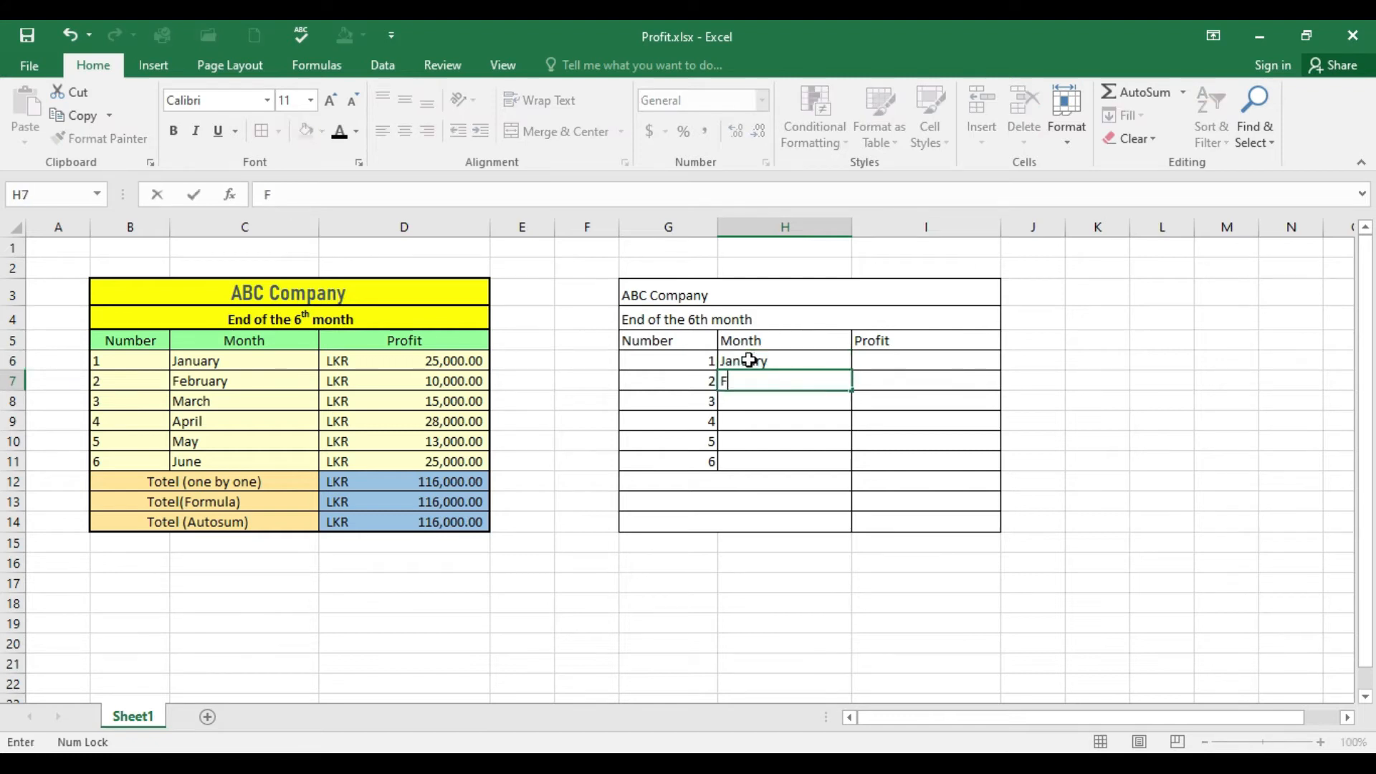
type("ebruary")
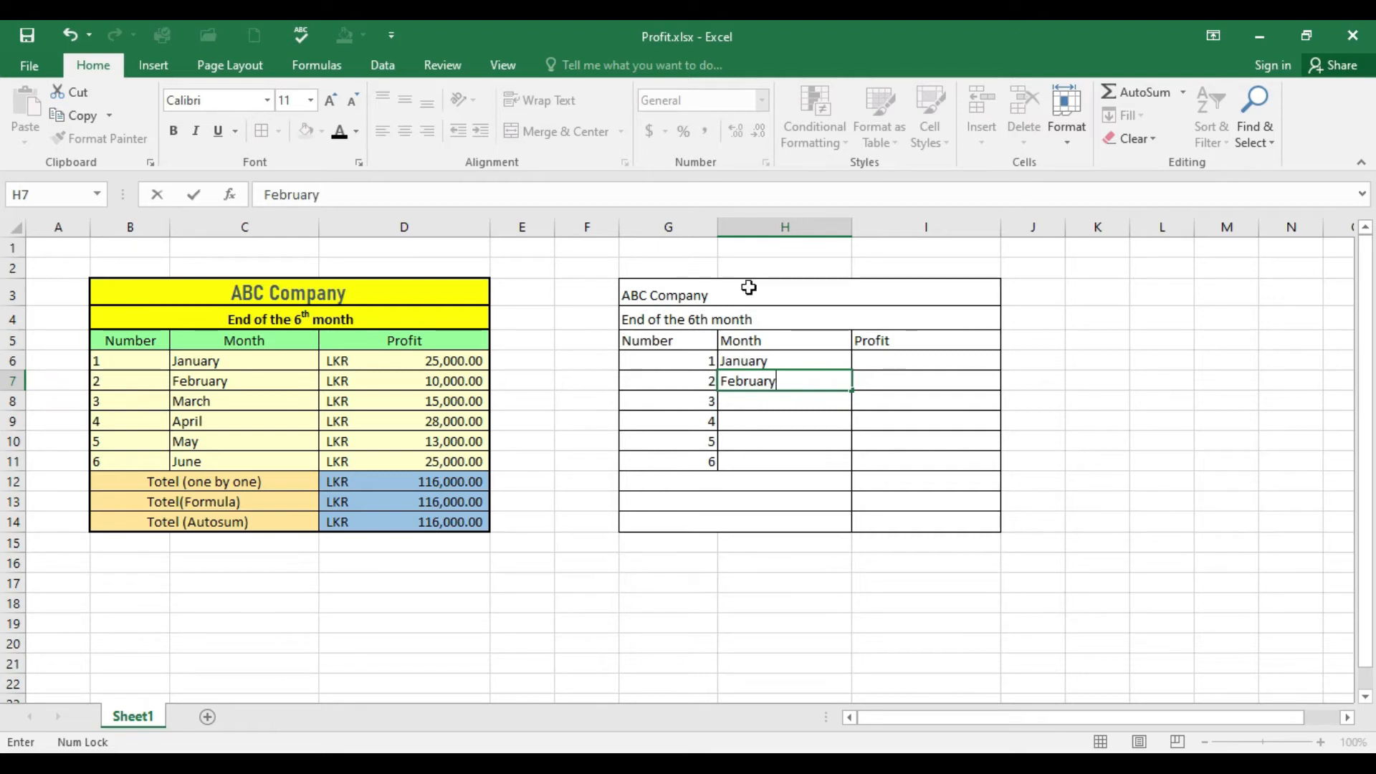
mouse_move(811, 358)
left_mouse_down()
mouse_move(851, 390)
mouse_move(850, 464)
mouse_move(800, 426)
mouse_move(801, 363)
left_mouse_up()
left_click(889, 459)
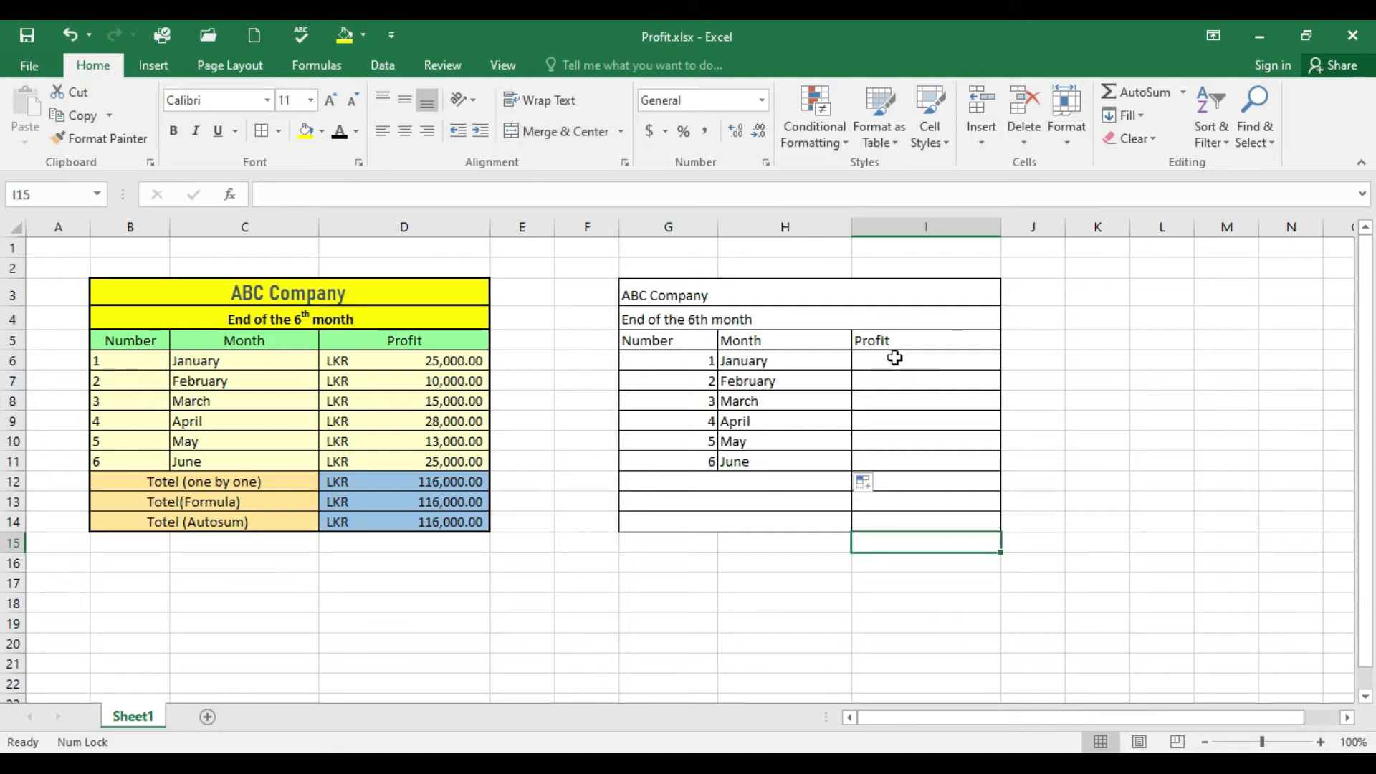
Enter the January to March profits 25000, 10000 and 15000 in I6:I8.
left_click(895, 359)
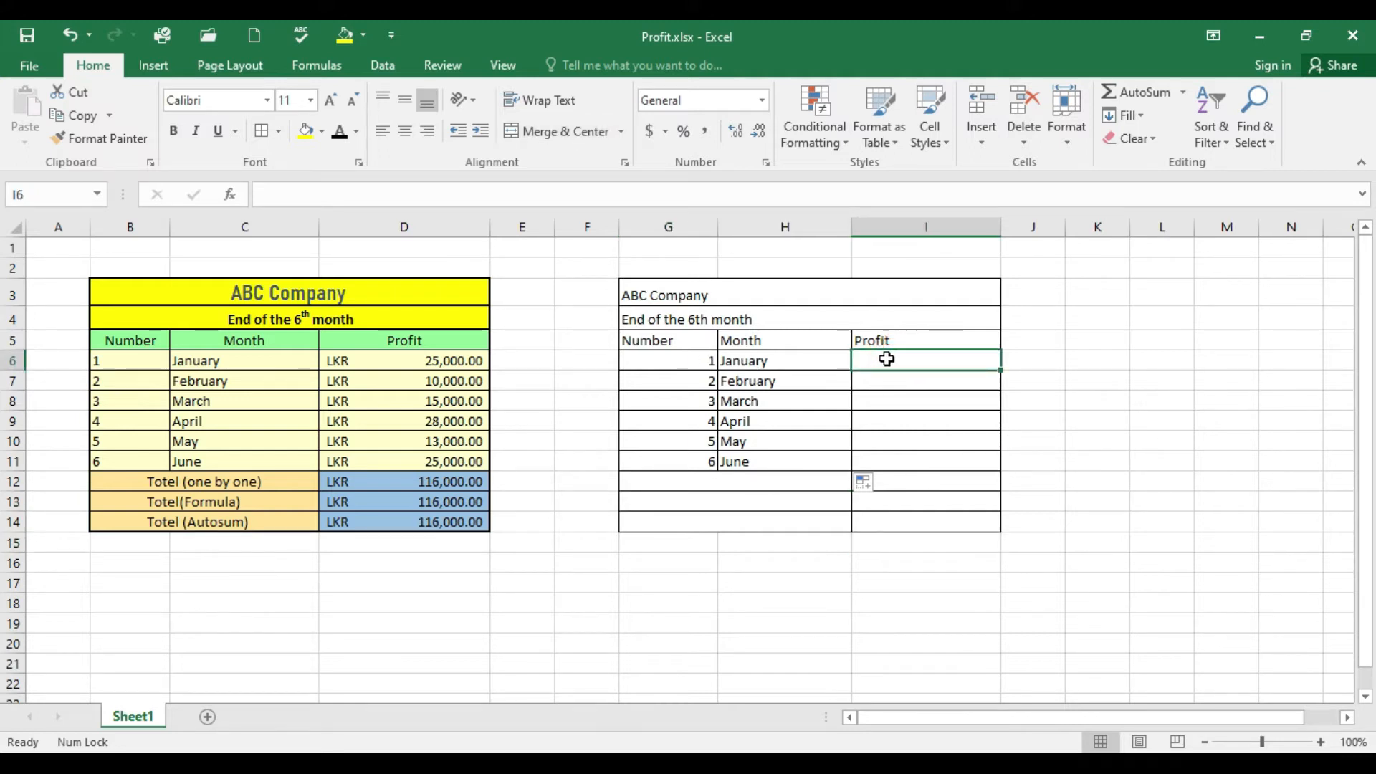
type("25000")
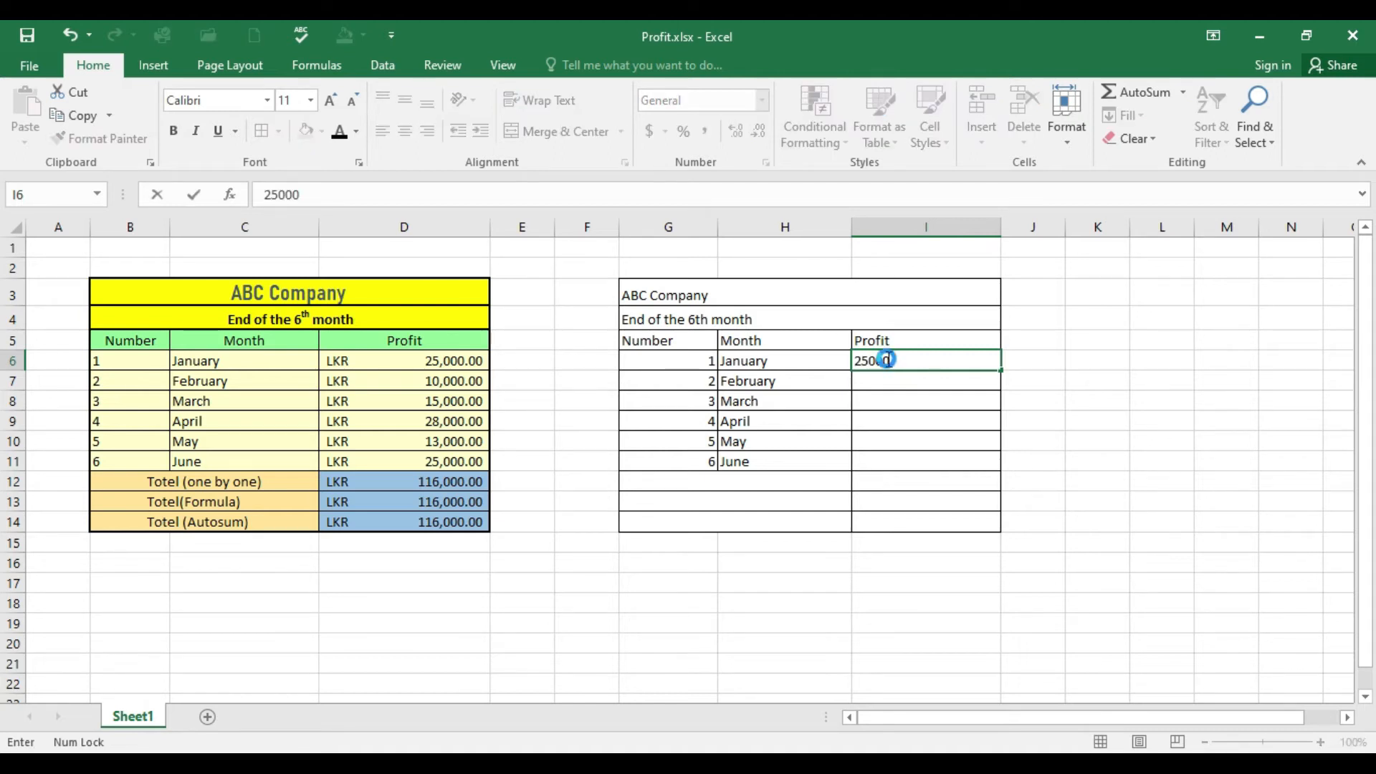
key("Return")
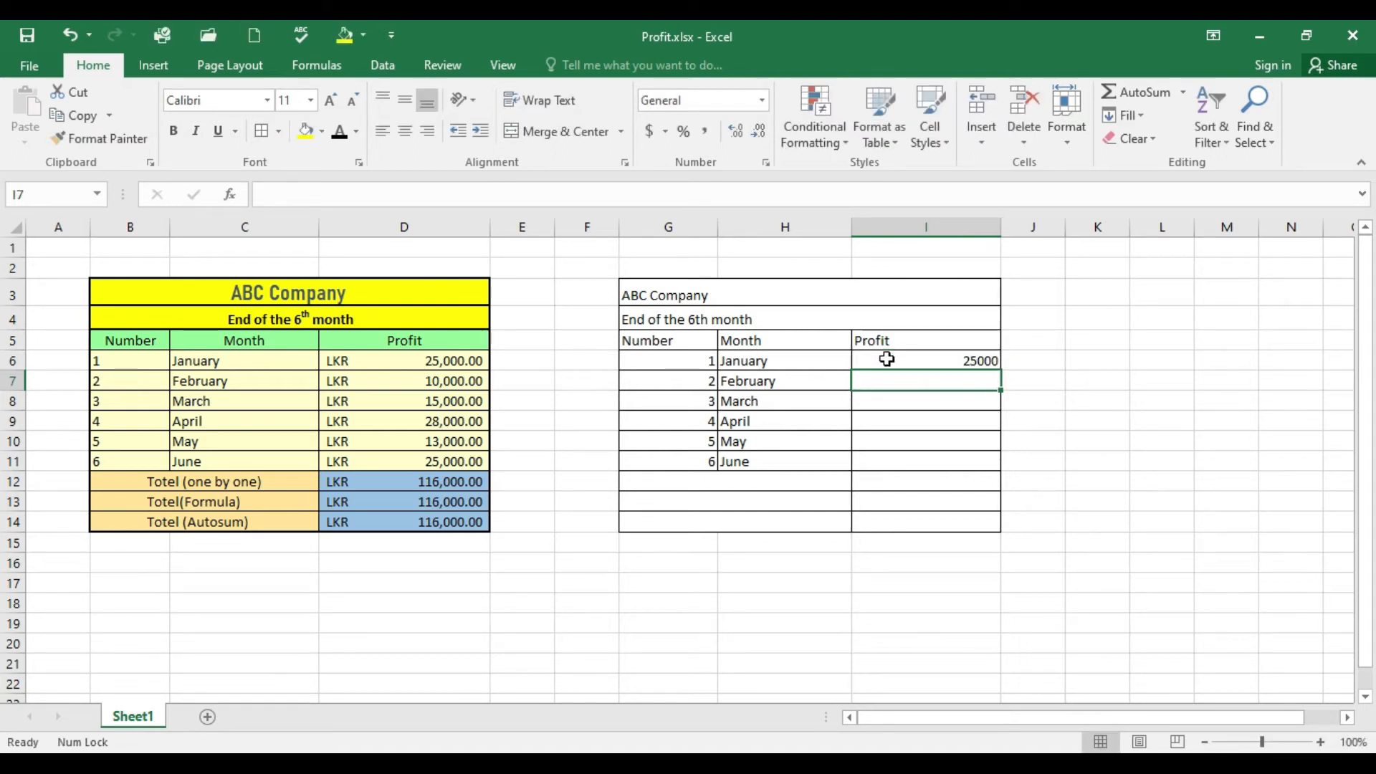
type("10000")
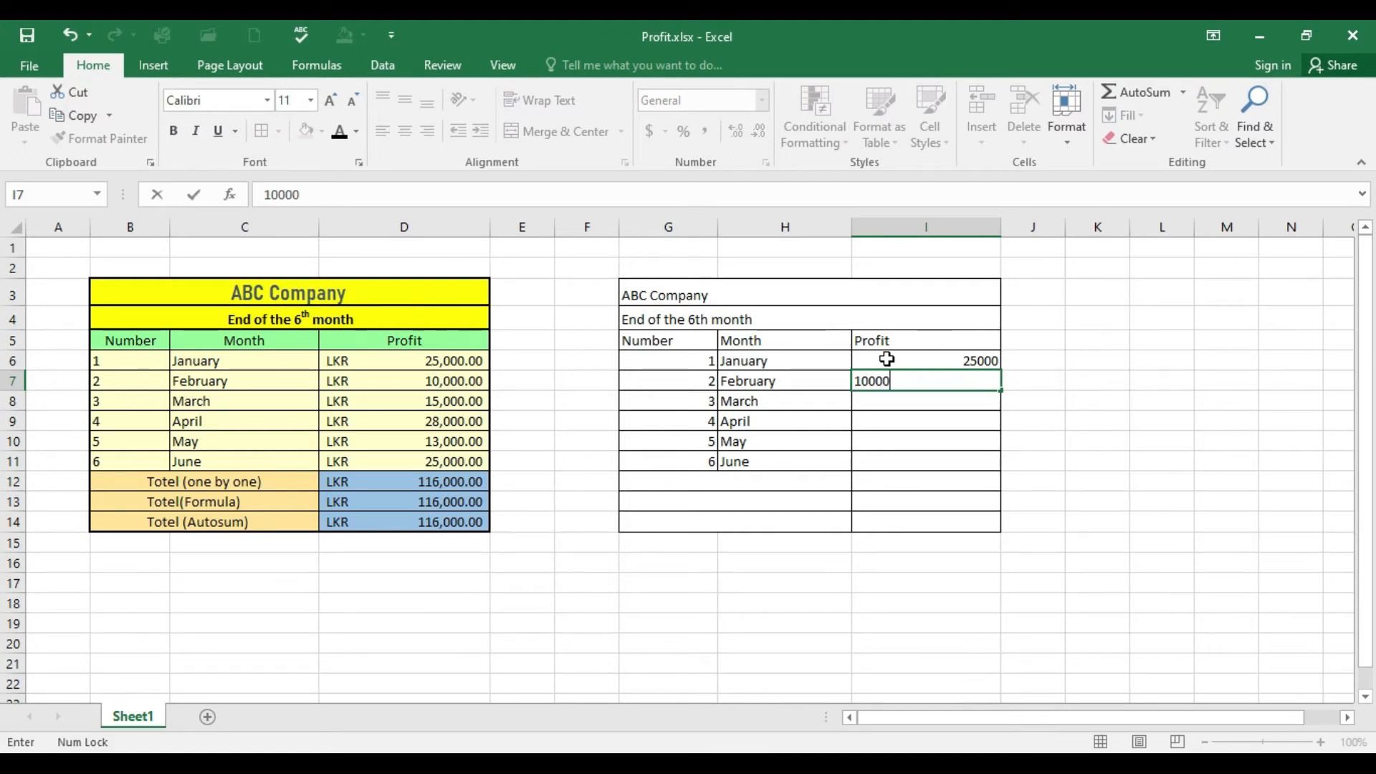
key("Return")
type("15000")
key("Return")
Enter the April to June profits 28000, 13000 and 25000 in I9:I11.
type("2")
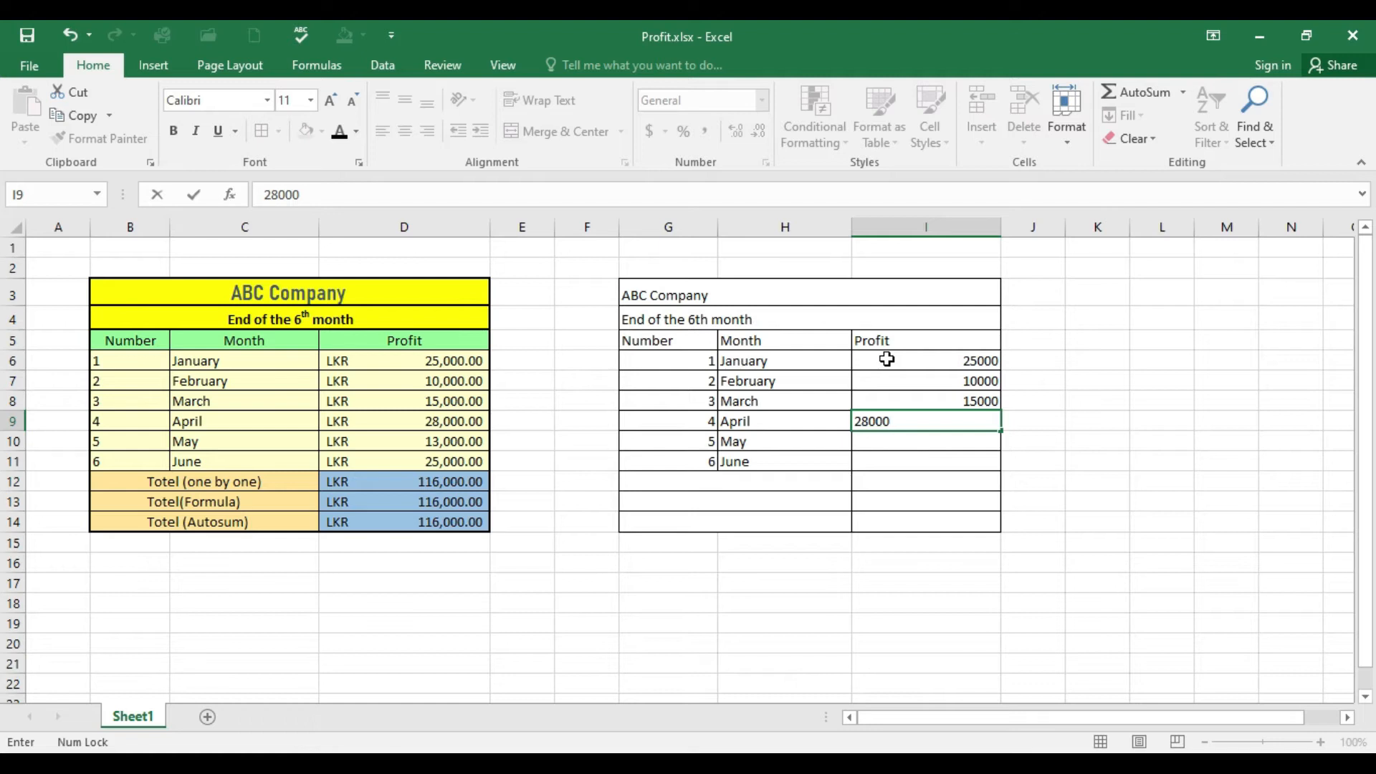
key("Return")
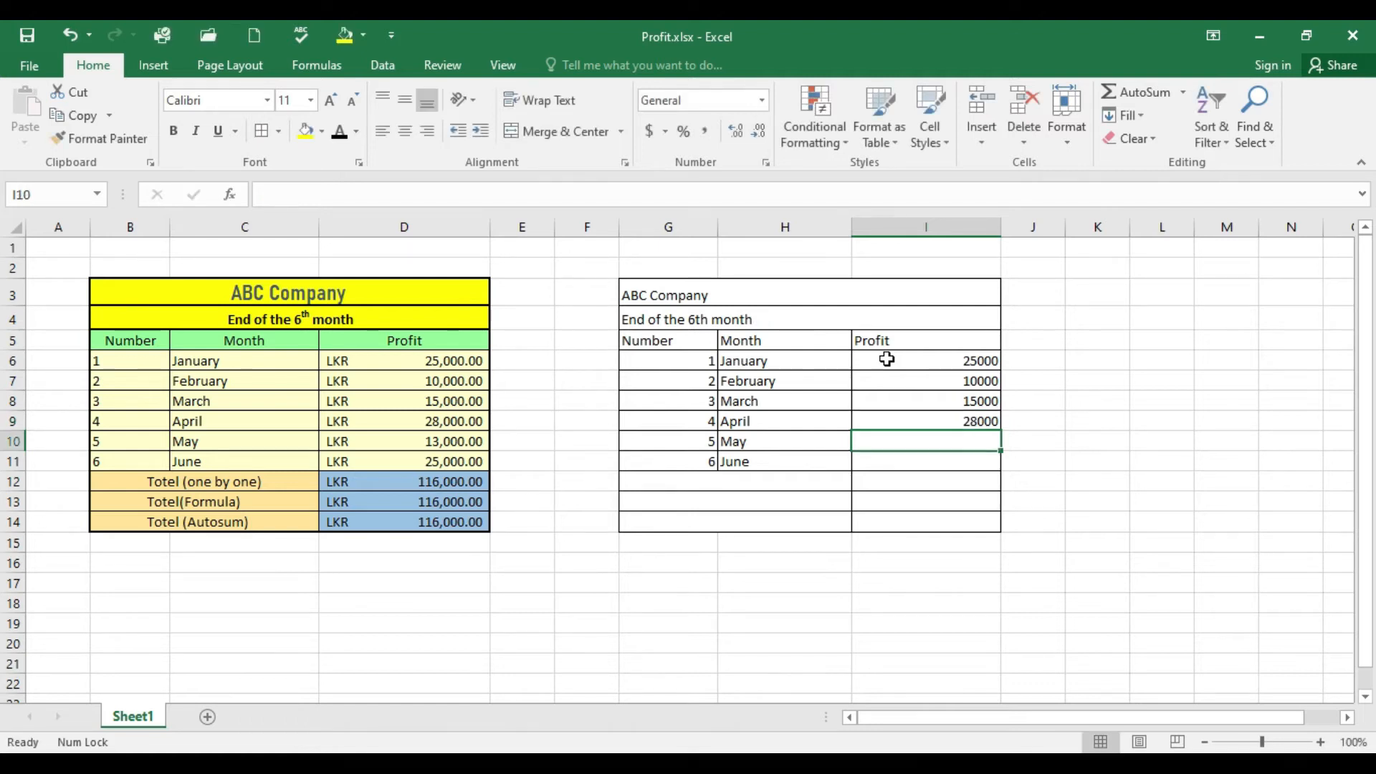
type("13000")
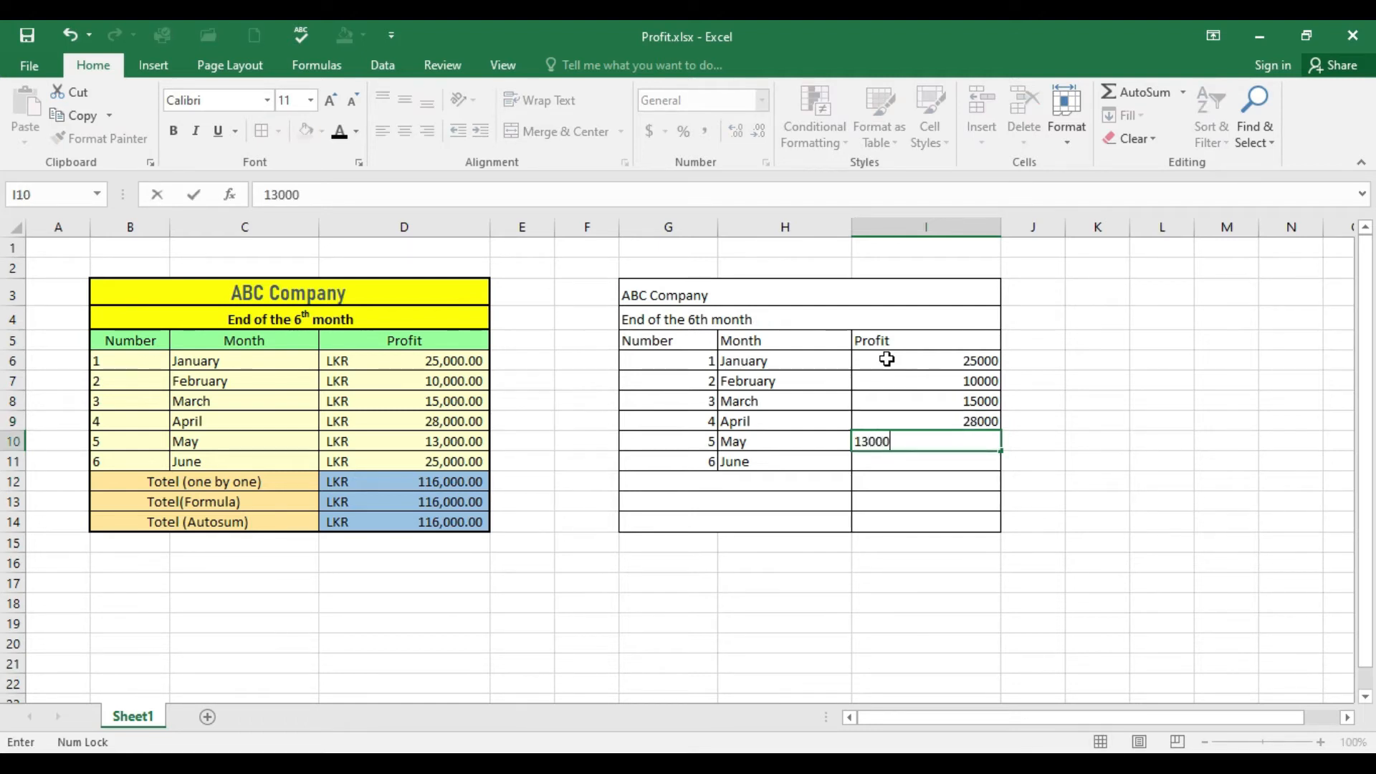
key("Return")
type("25000")
key("Return")
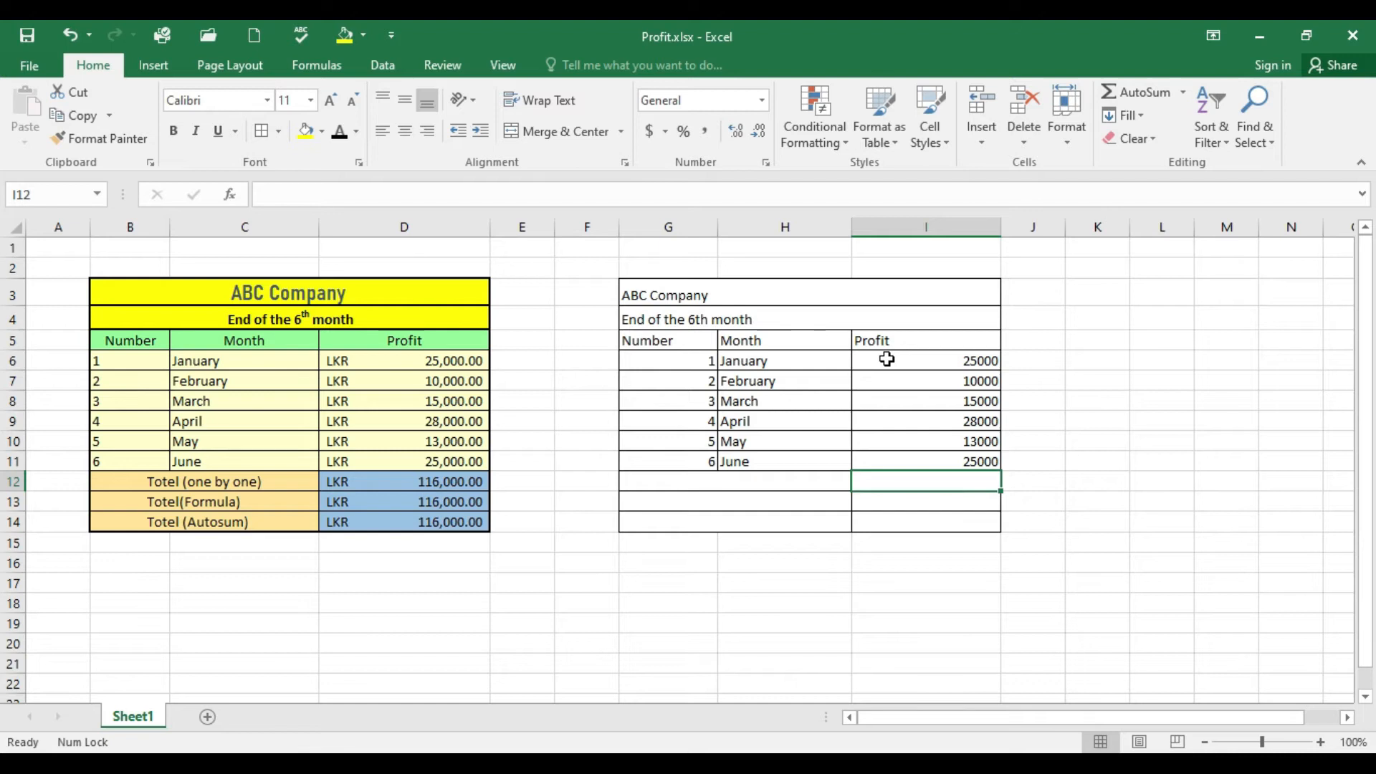
Compare the number format of the sample profits in D6:D11 with the new profits in I6:I11.
left_click_drag(454, 360, 473, 462)
left_click_drag(953, 356, 964, 462)
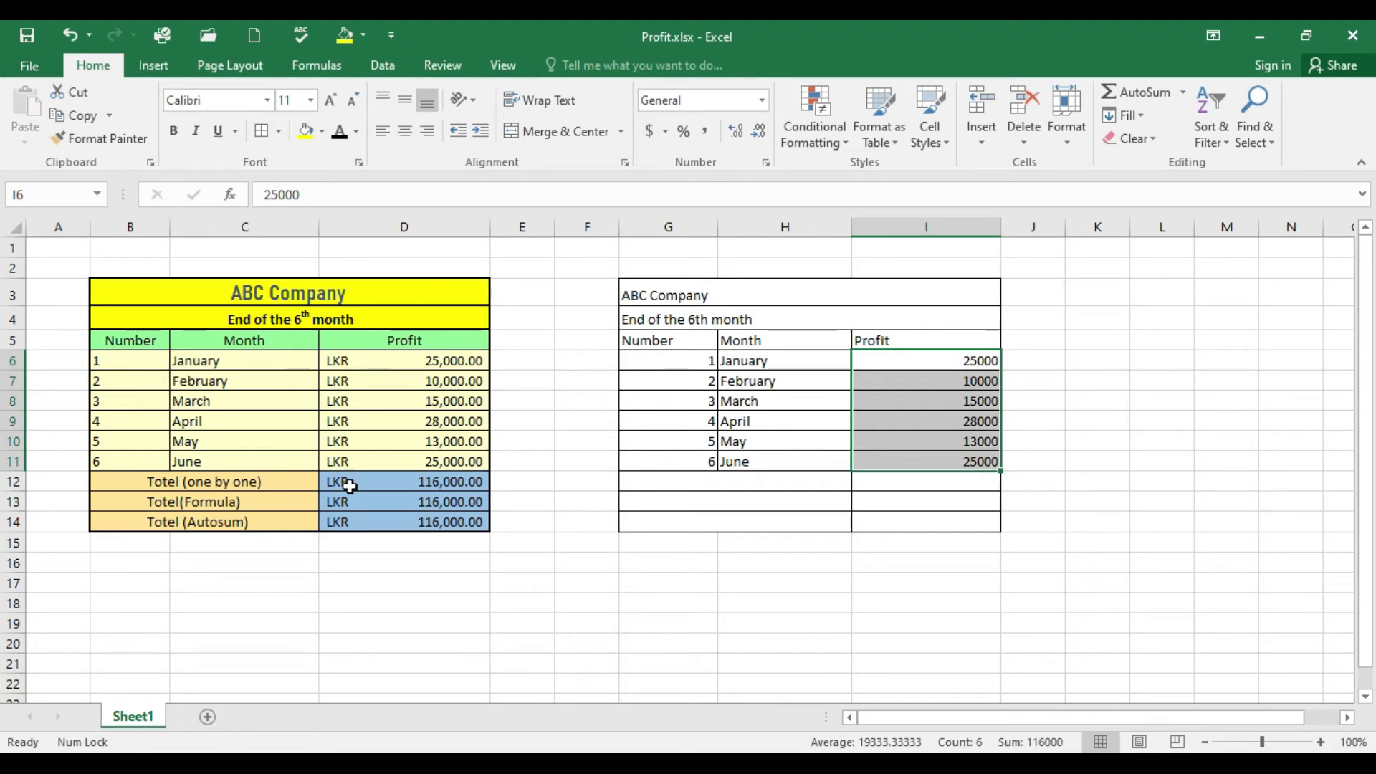
left_click(887, 420)
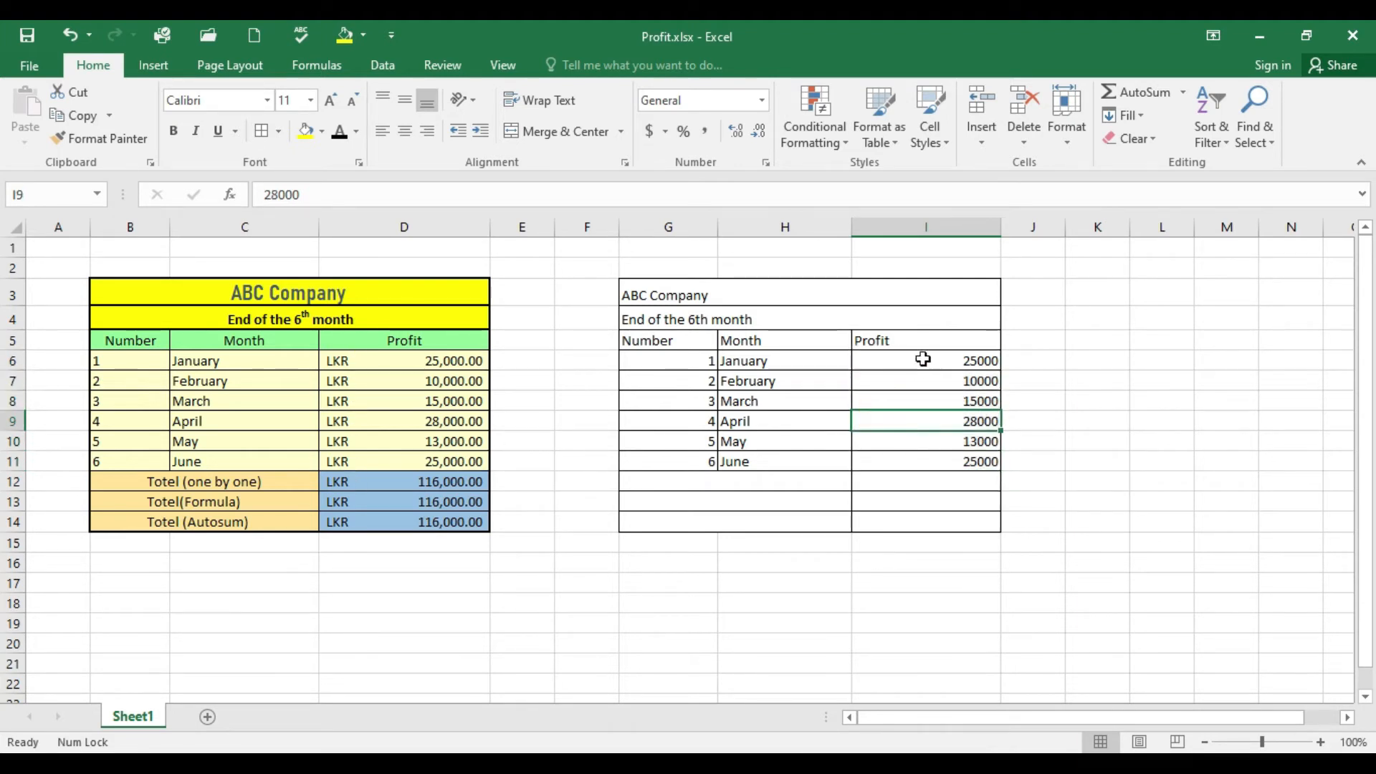
Review the available number format categories, such as Currency, Accounting, Date and Fraction, for the new profits in I6:I11.
left_click_drag(938, 362, 939, 459)
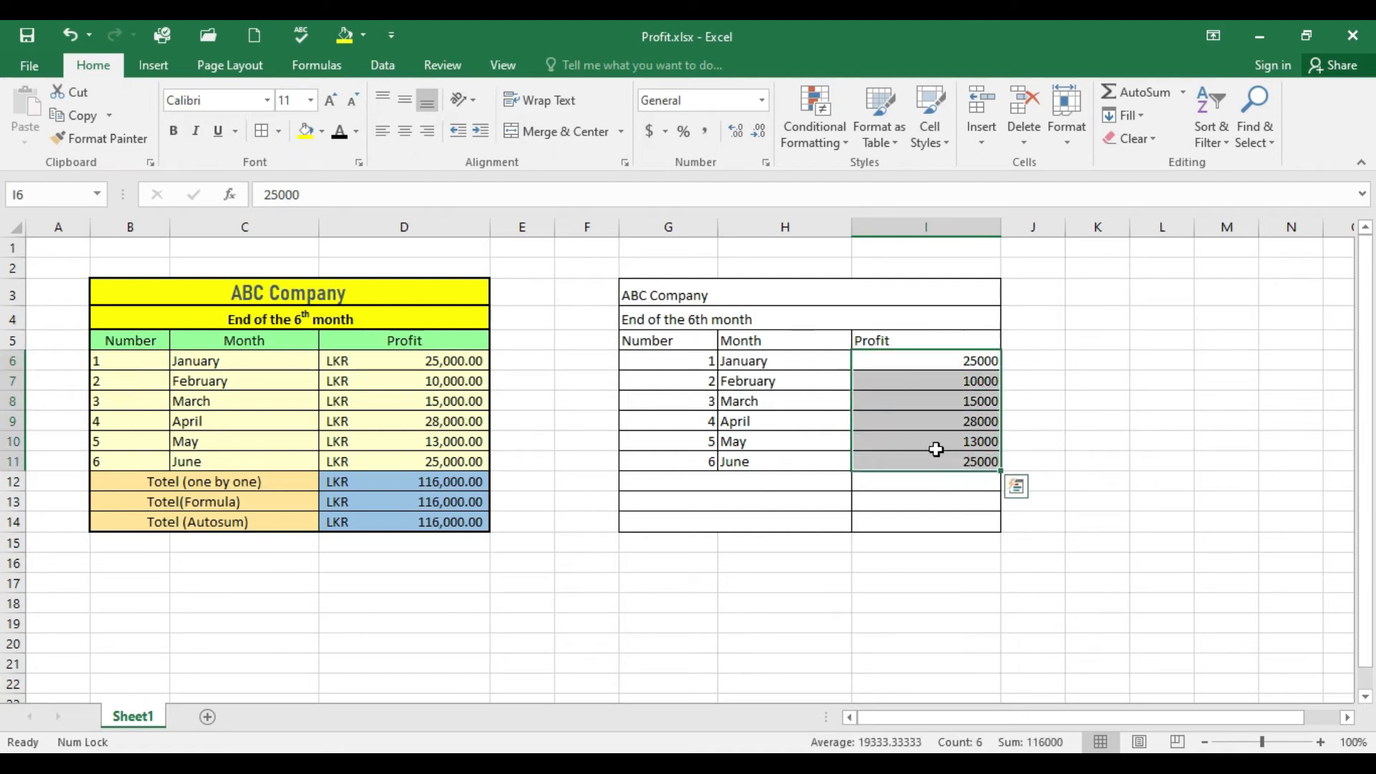
left_click(765, 165)
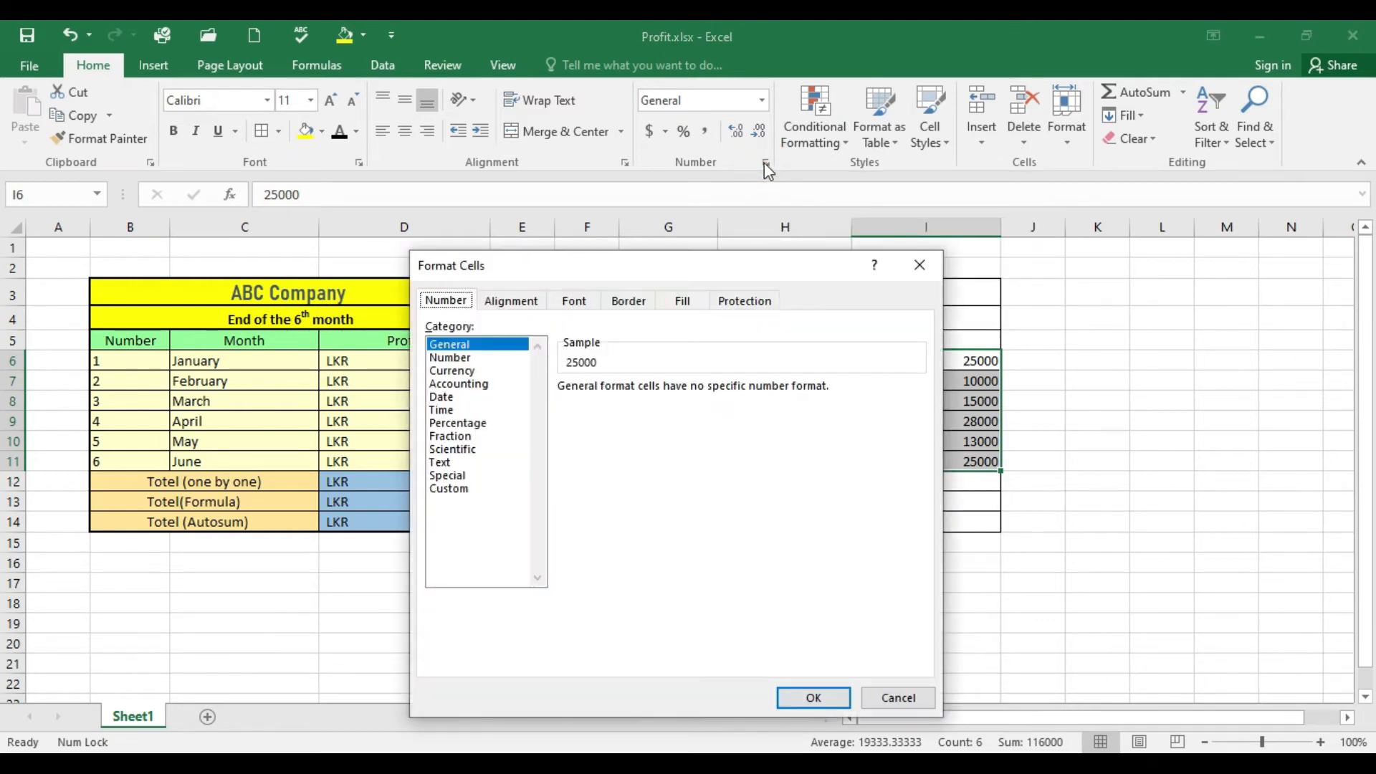
left_click_drag(759, 276, 935, 197)
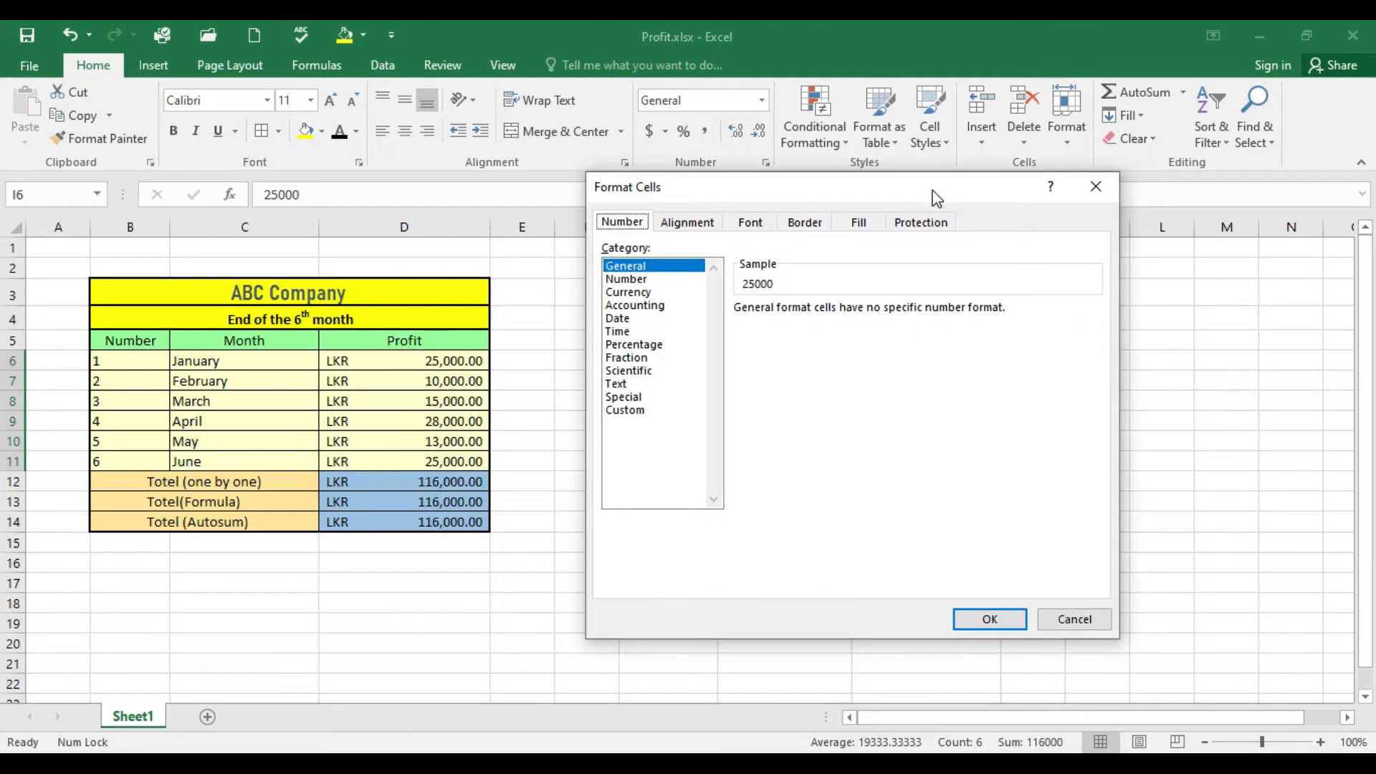
left_click_drag(827, 205, 584, 138)
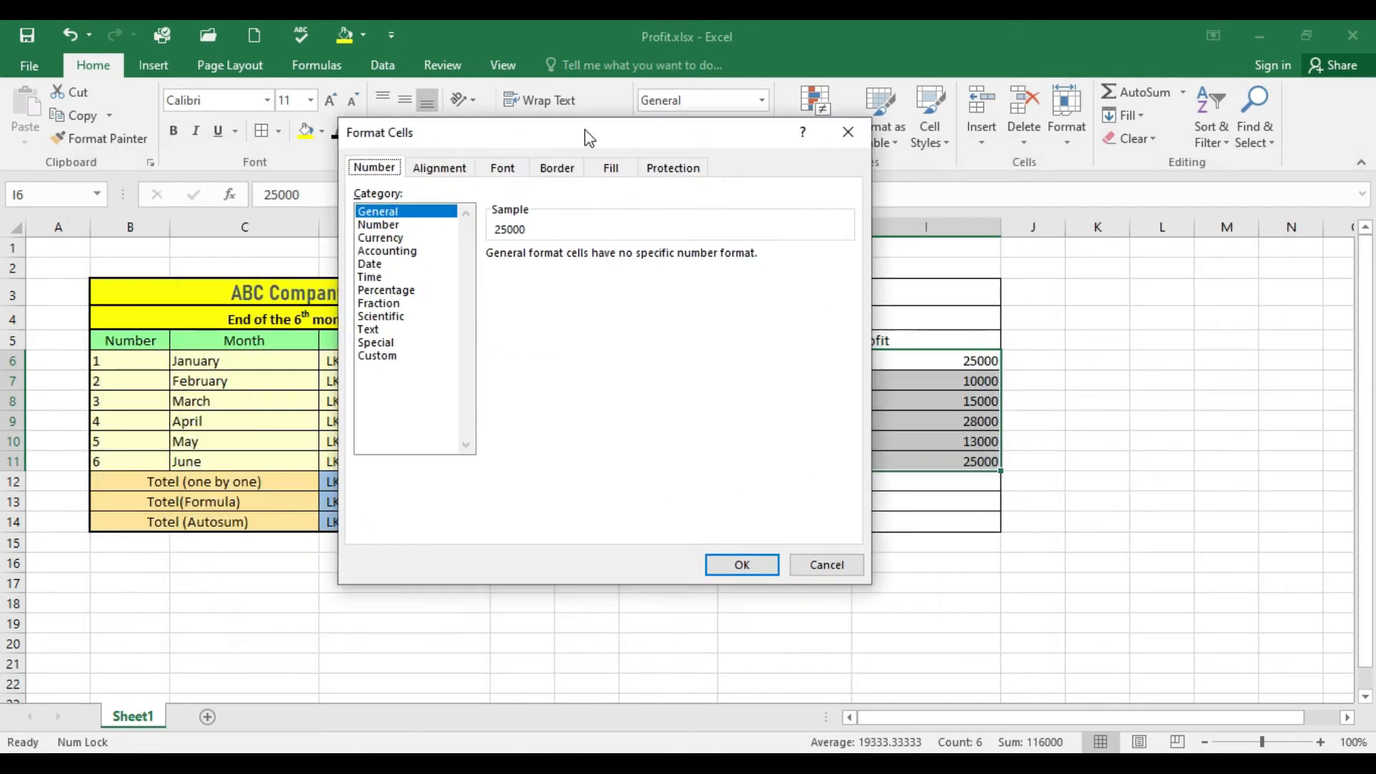
left_click(402, 225)
left_click(402, 237)
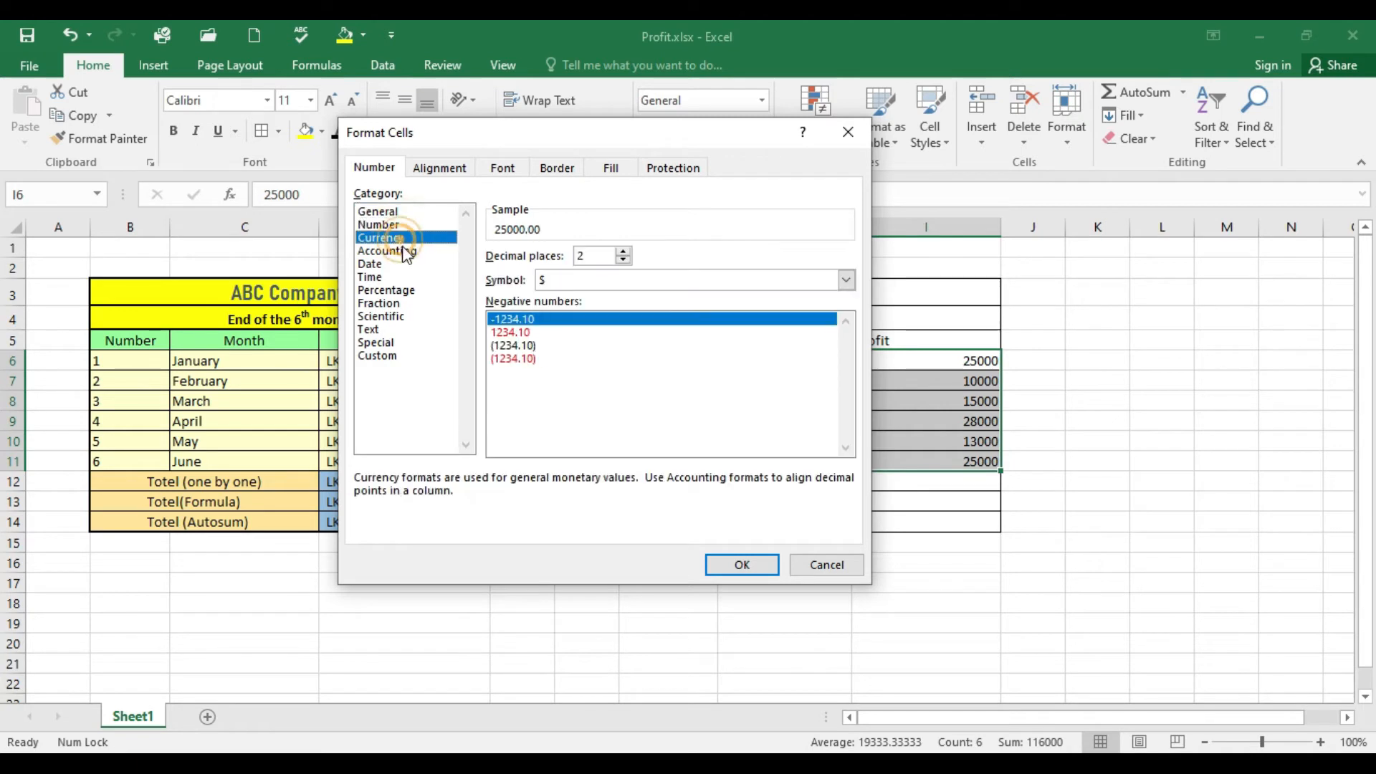
left_click(402, 251)
left_click(401, 265)
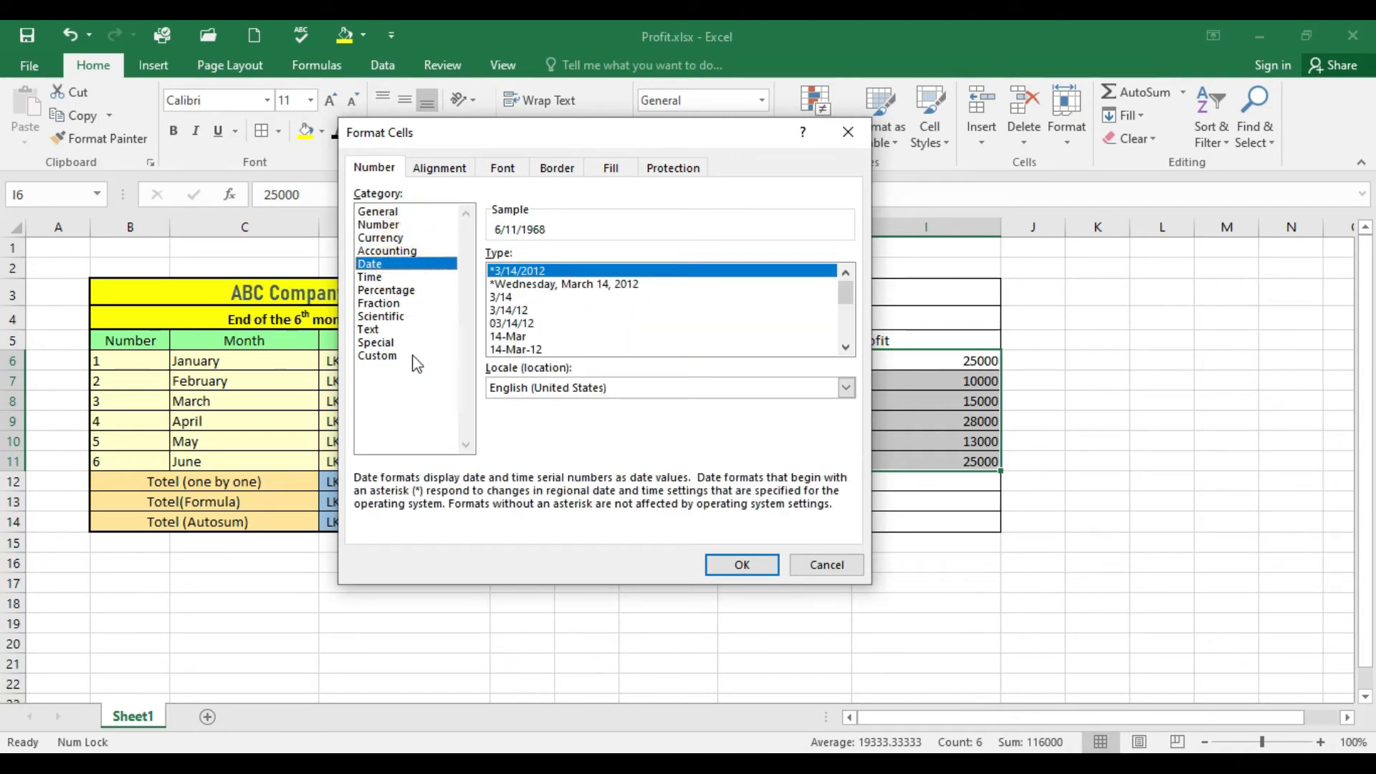
left_click(389, 357)
left_click(393, 304)
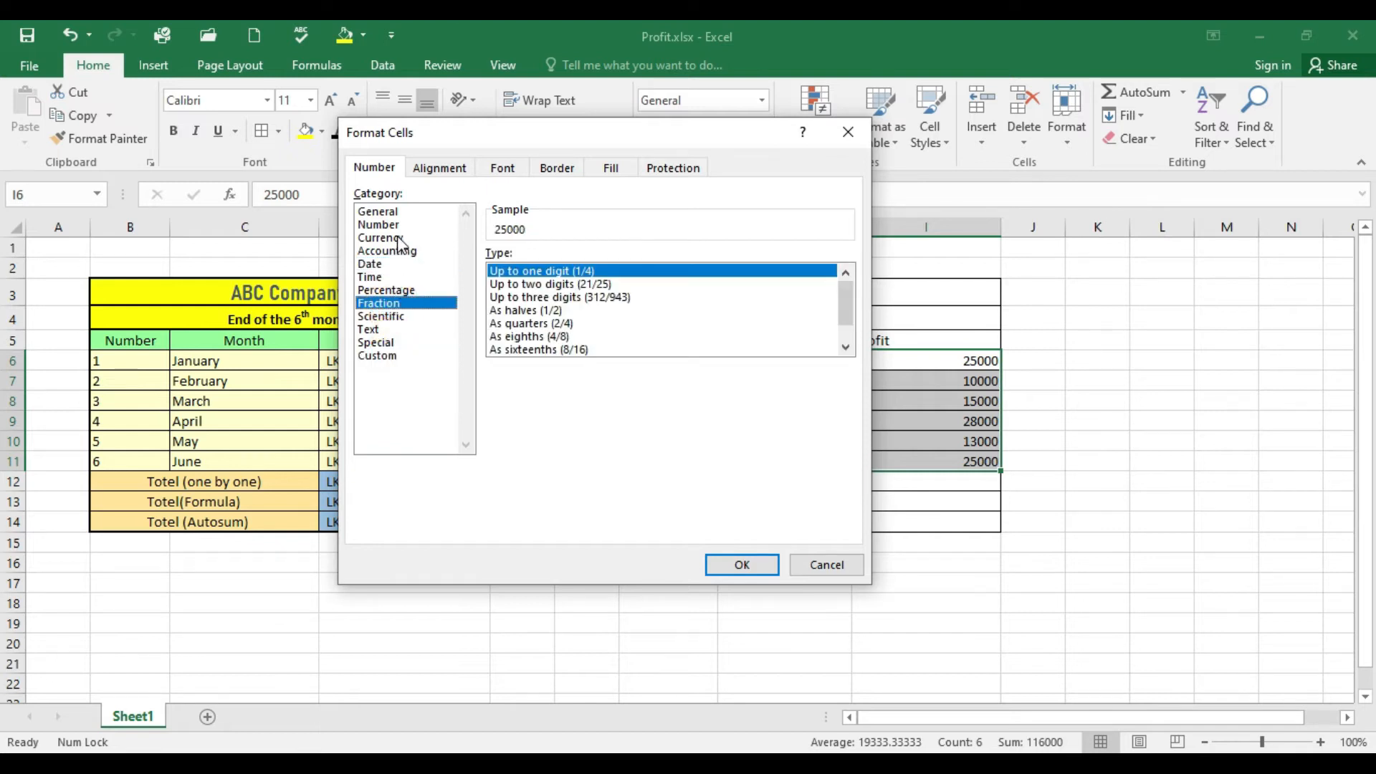
Choose the Currency category with the LKR symbol for the profits in I6:I11.
left_click_drag(540, 145, 283, 189)
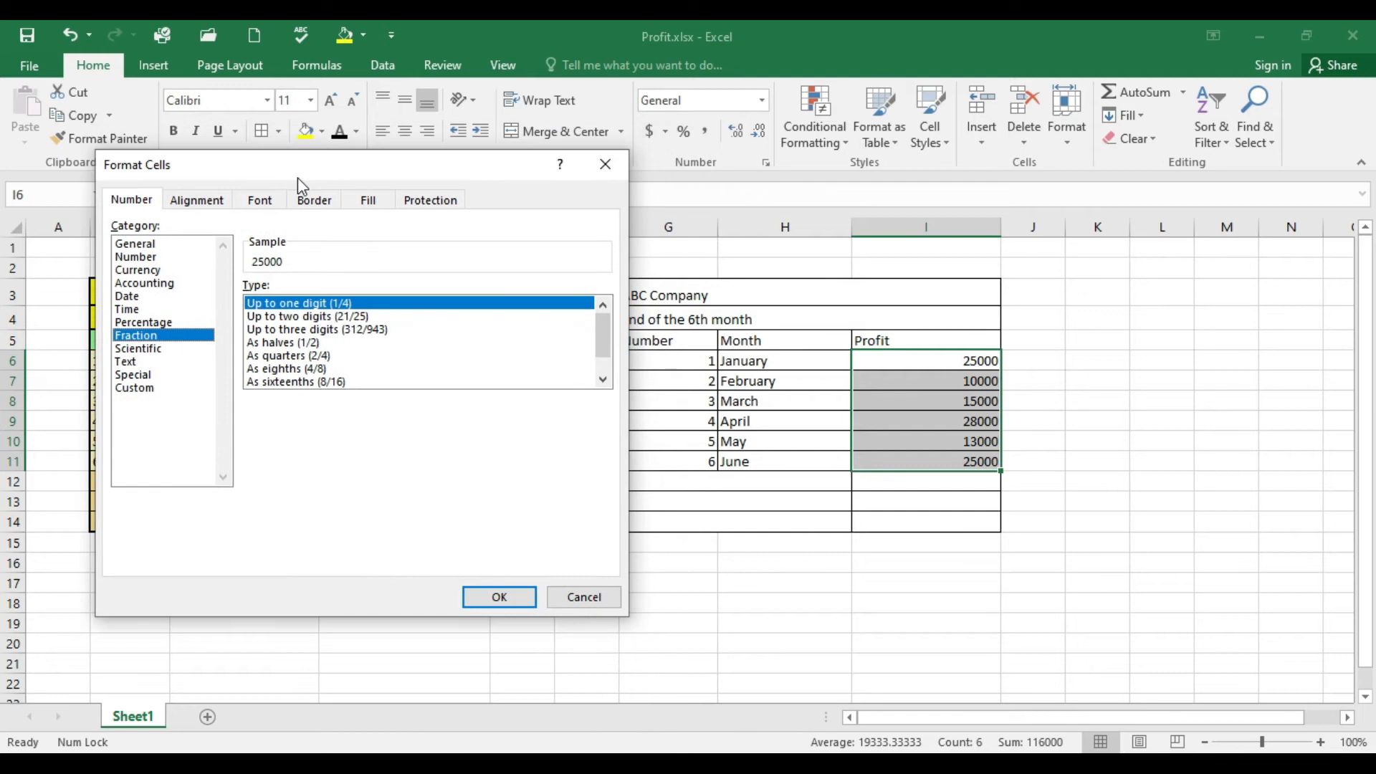
left_click(147, 271)
left_click(394, 166)
left_click_drag(395, 169, 339, 110)
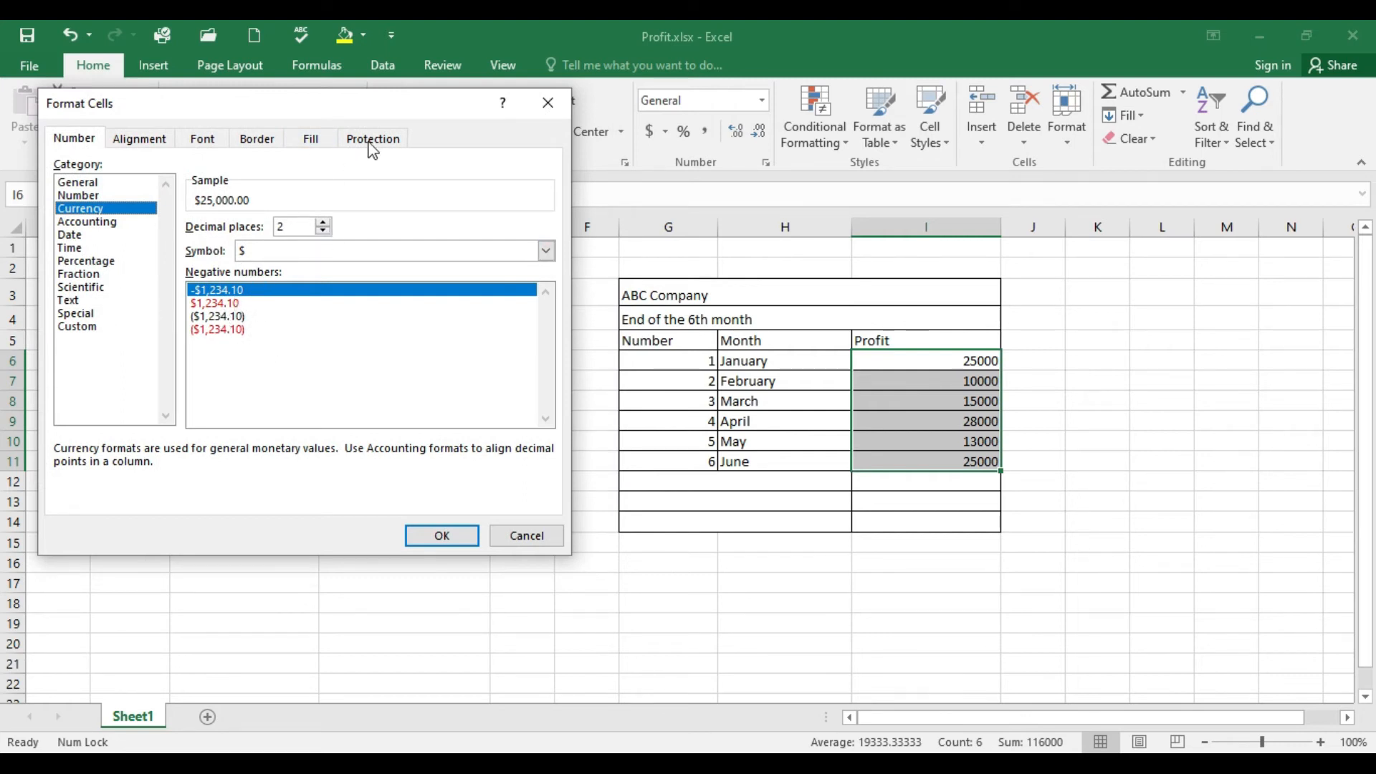
left_click(279, 252)
left_click(279, 252)
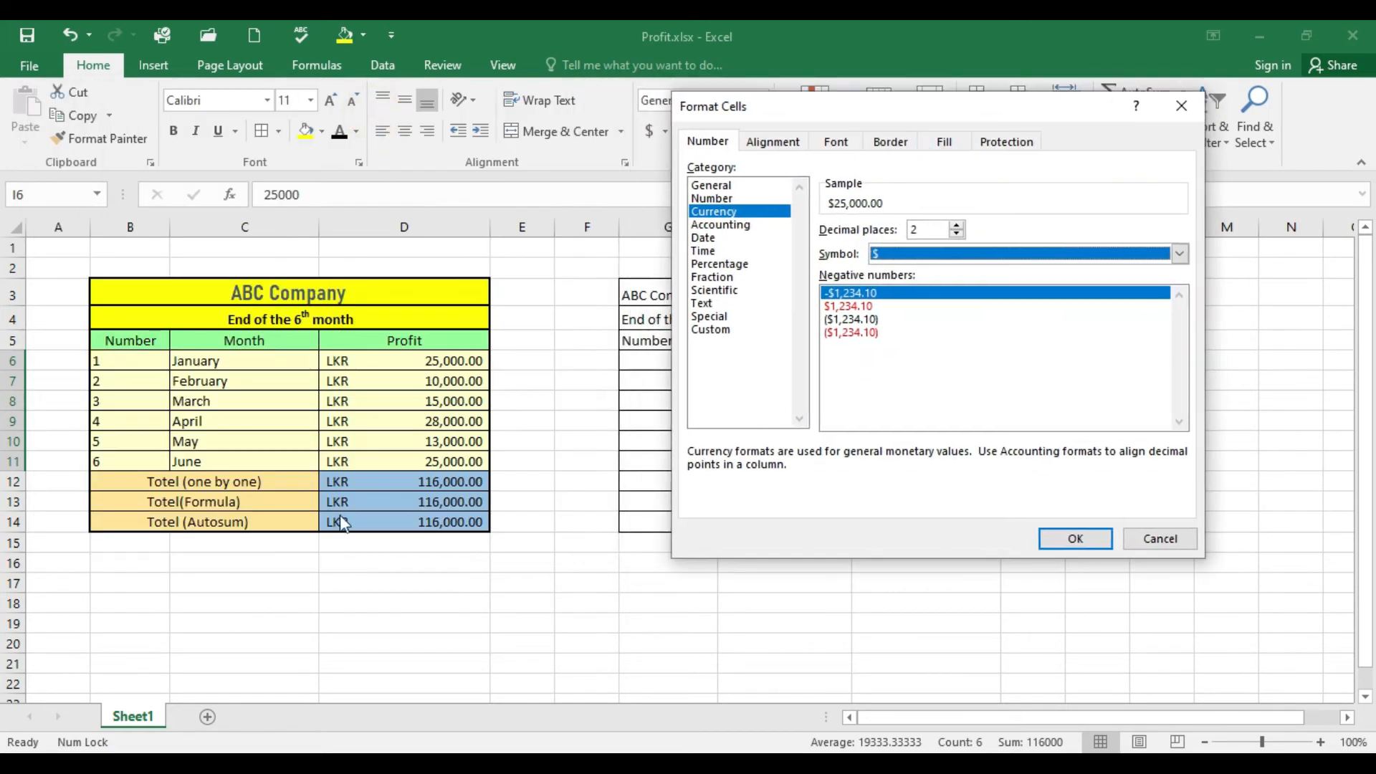
left_click(907, 256)
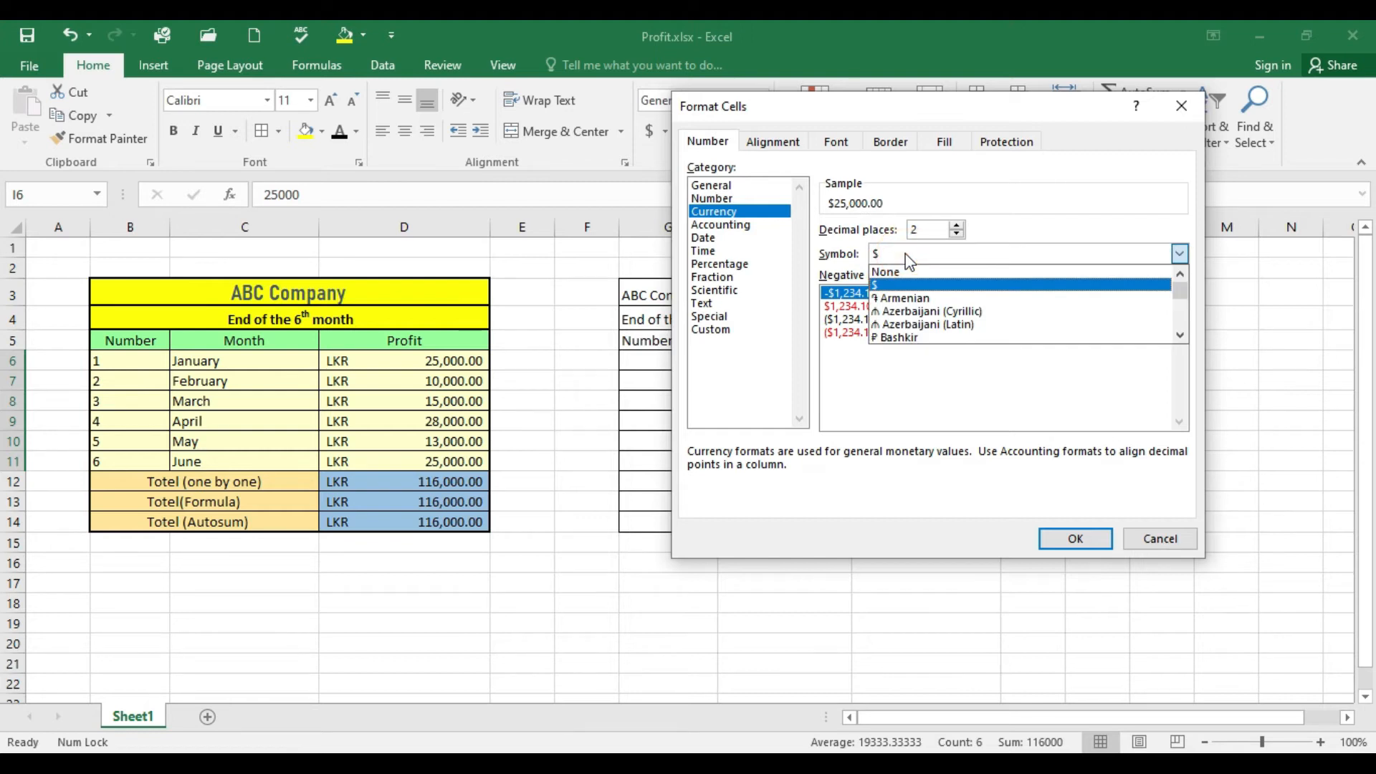
key("l")
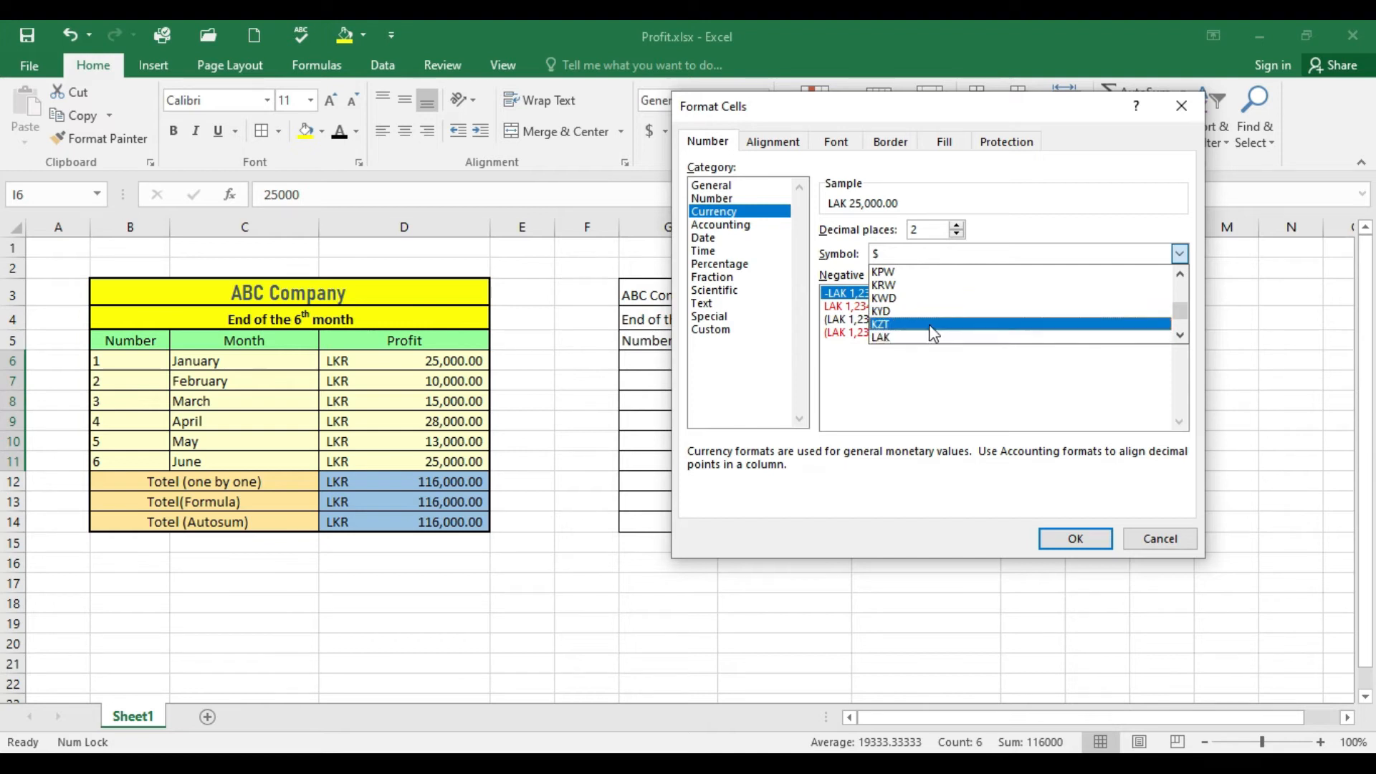
left_click(1182, 335)
left_click(1181, 336)
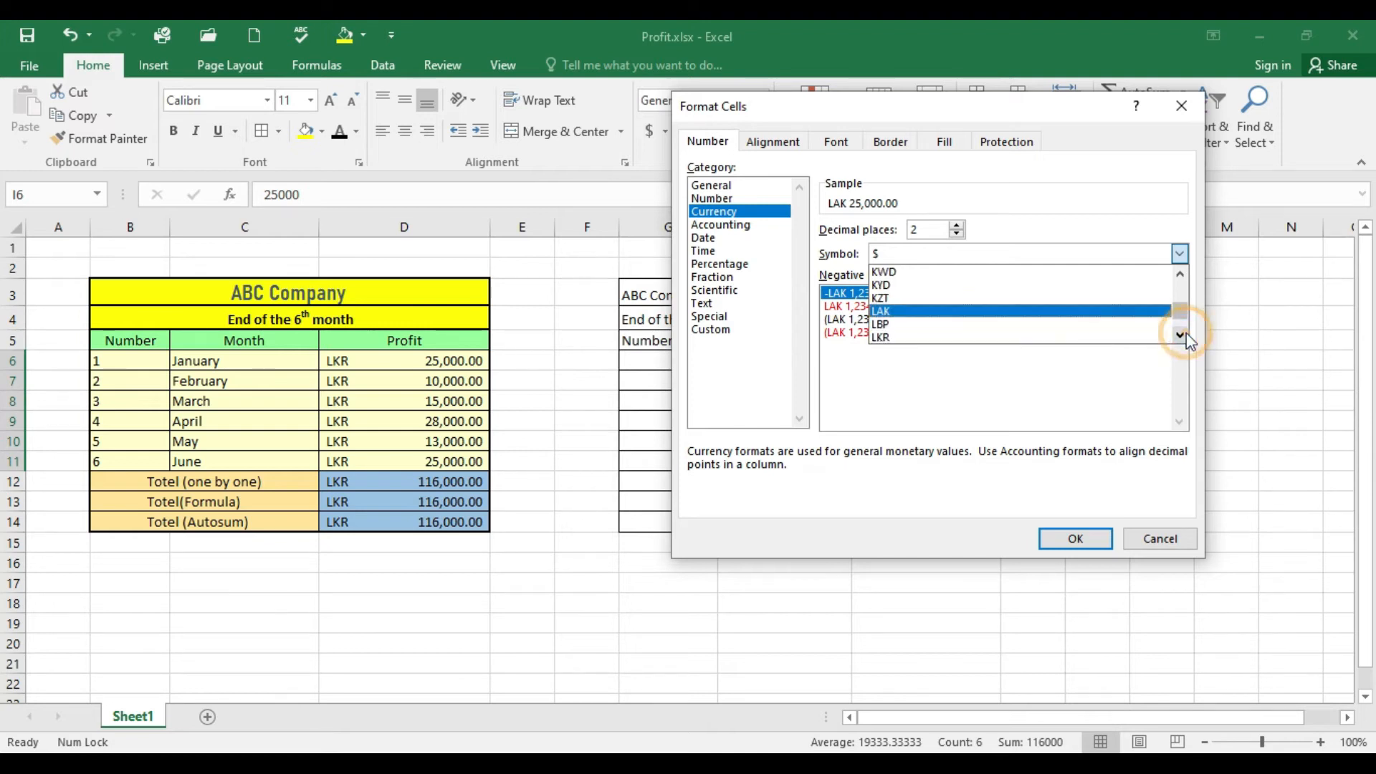
left_click(976, 339)
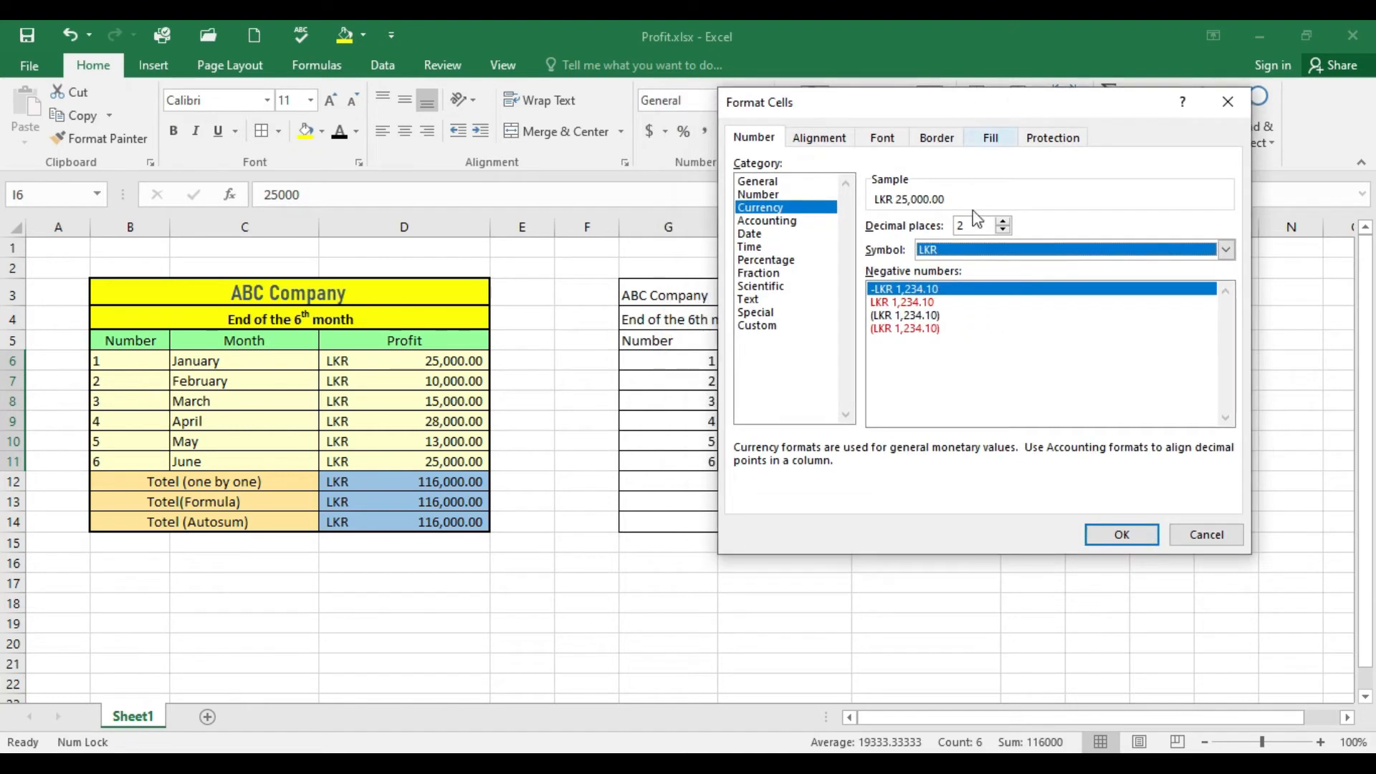
Try zero decimal places, return to 2, and apply the LKR currency format to I6:I11.
left_click_drag(980, 106, 1089, 91)
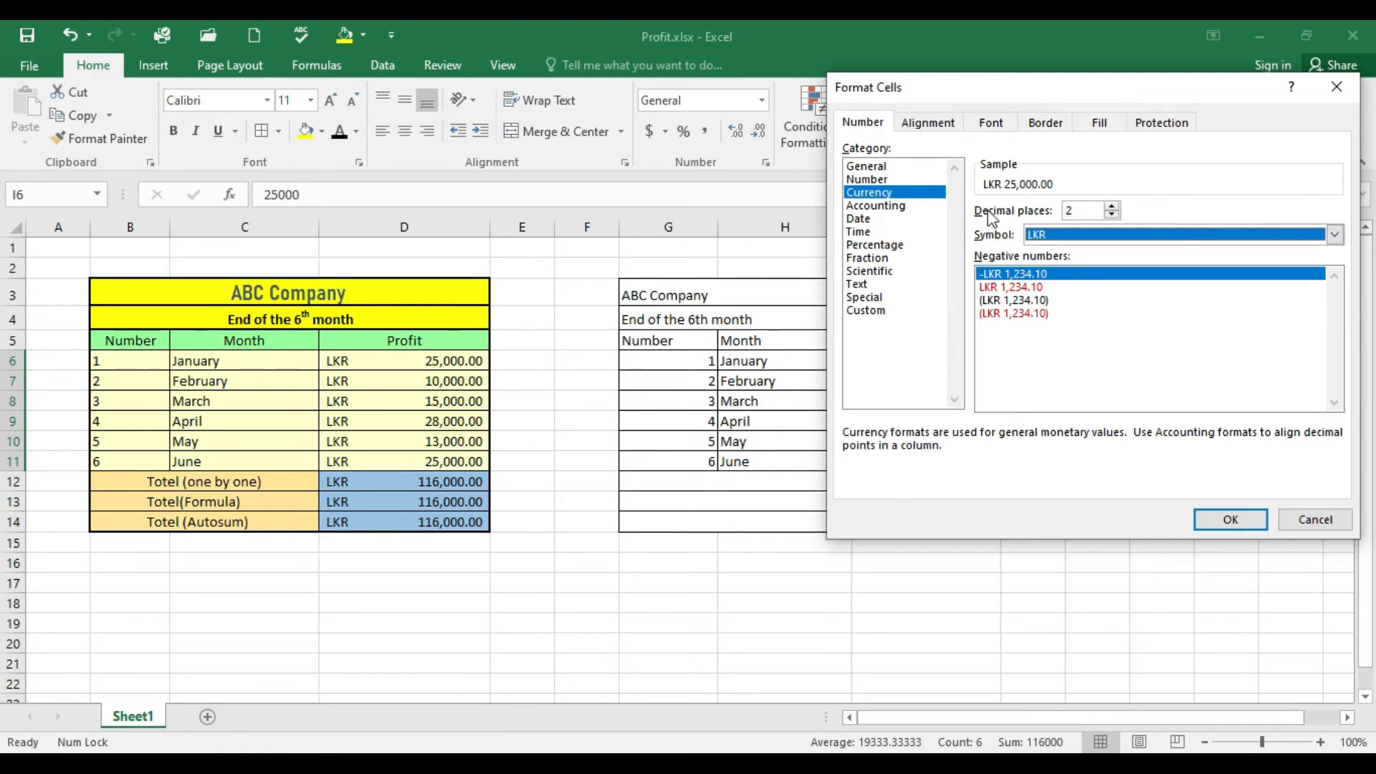
left_click(1111, 215)
left_click(1111, 214)
left_click_drag(979, 106, 225, 261)
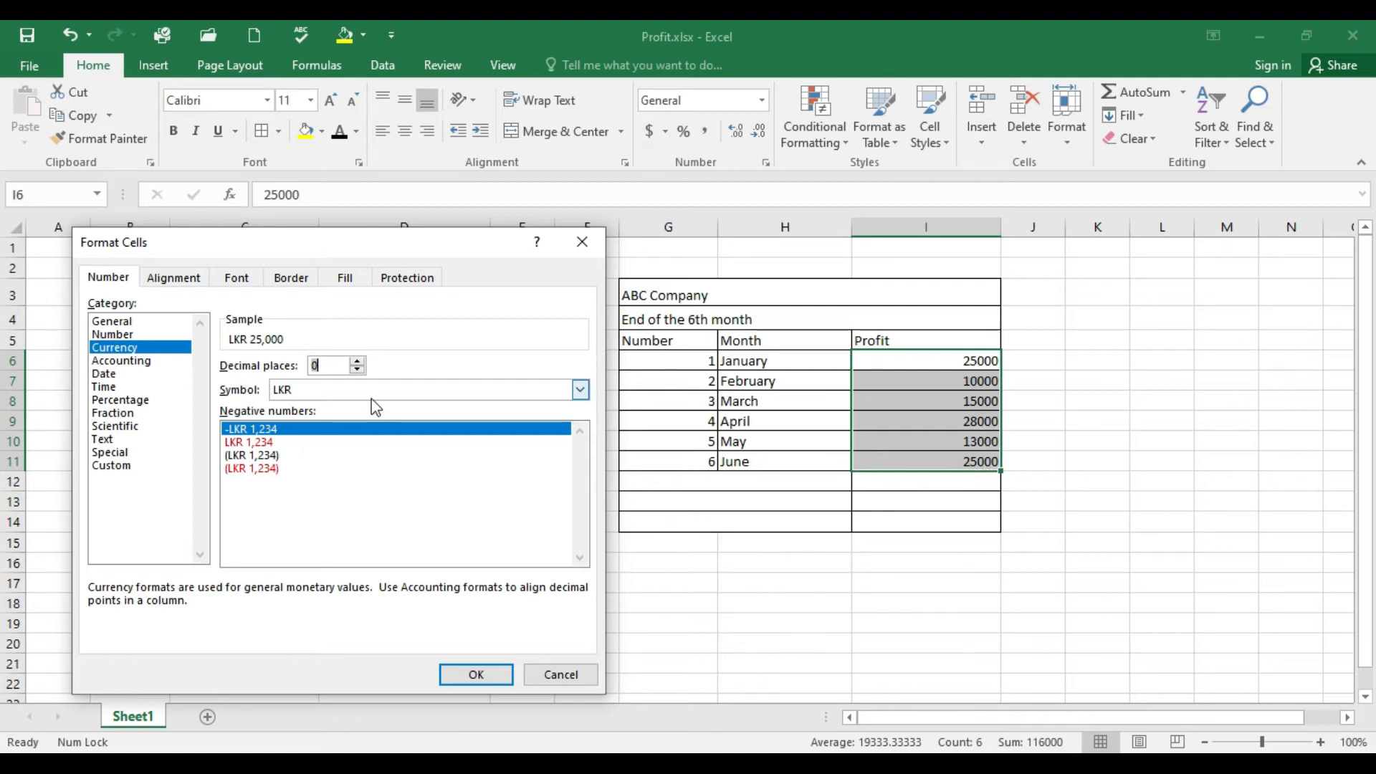
left_click(357, 363)
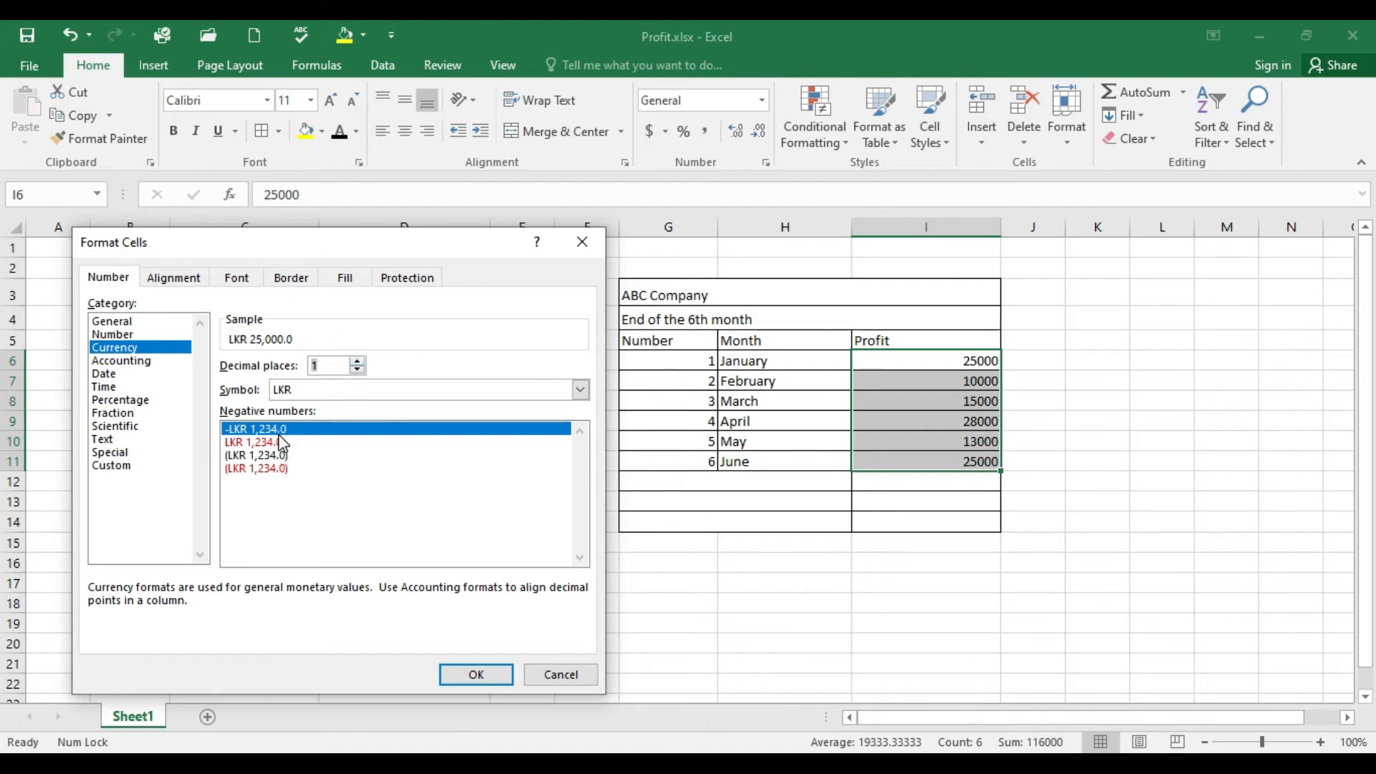
left_click(356, 361)
left_click_drag(400, 245, 1072, 85)
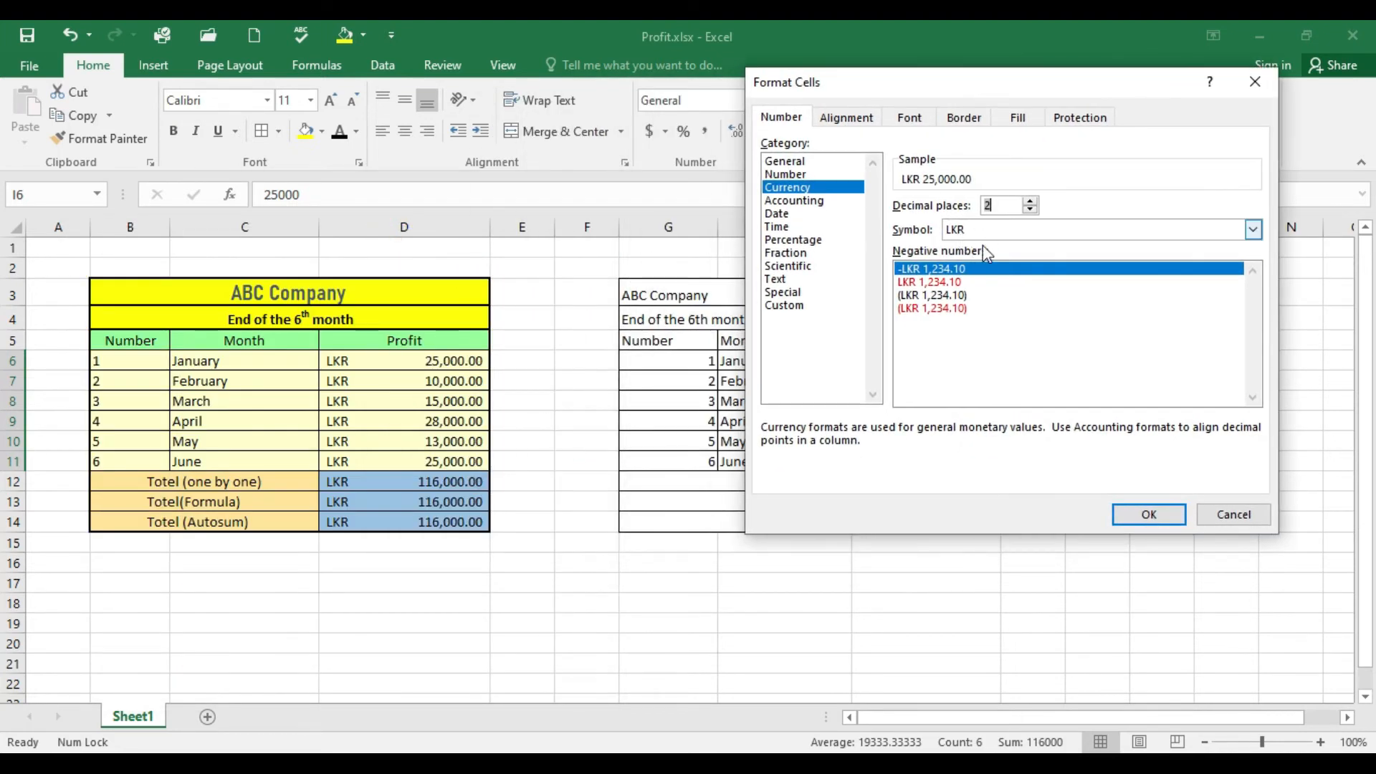
left_click(1126, 514)
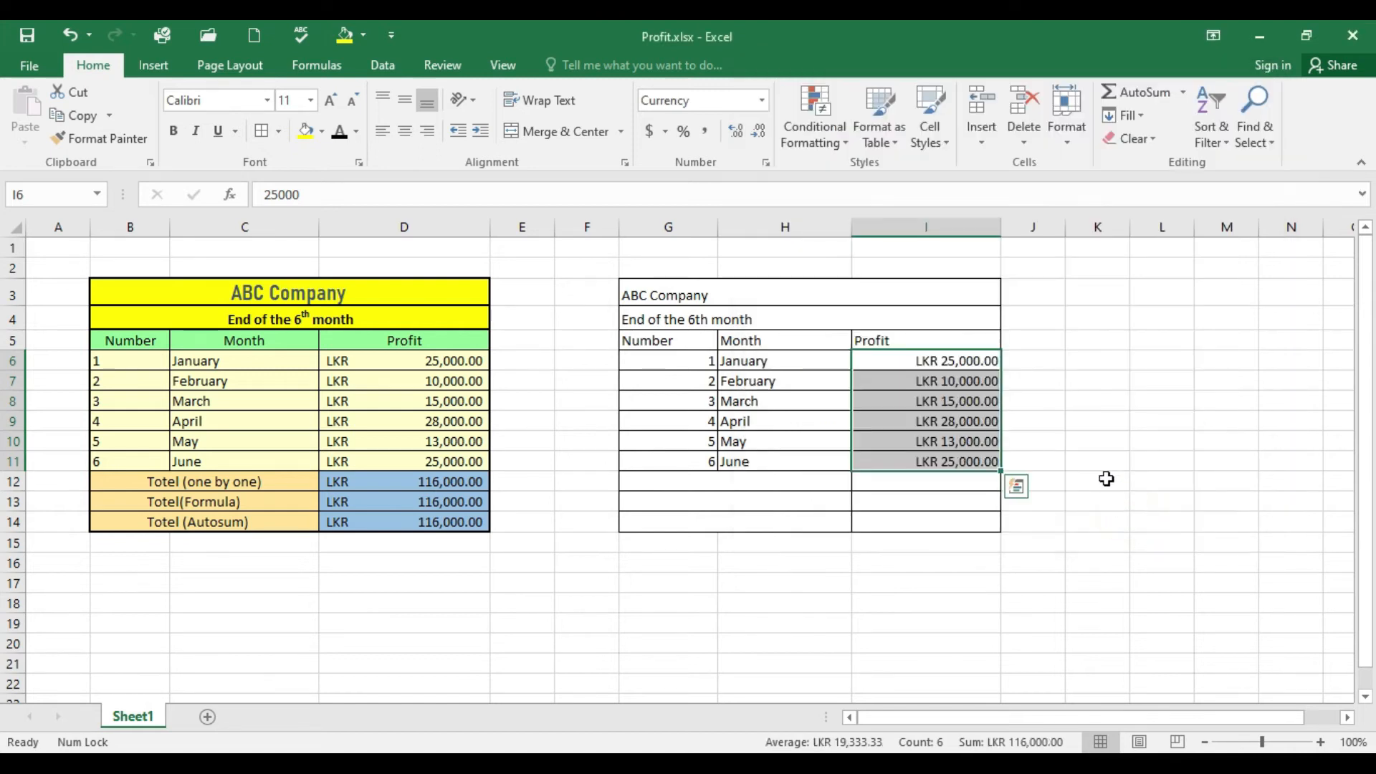
Change the number format of I6:I11 to Accounting with the LKR symbol and 2 decimal places.
left_click(1118, 399)
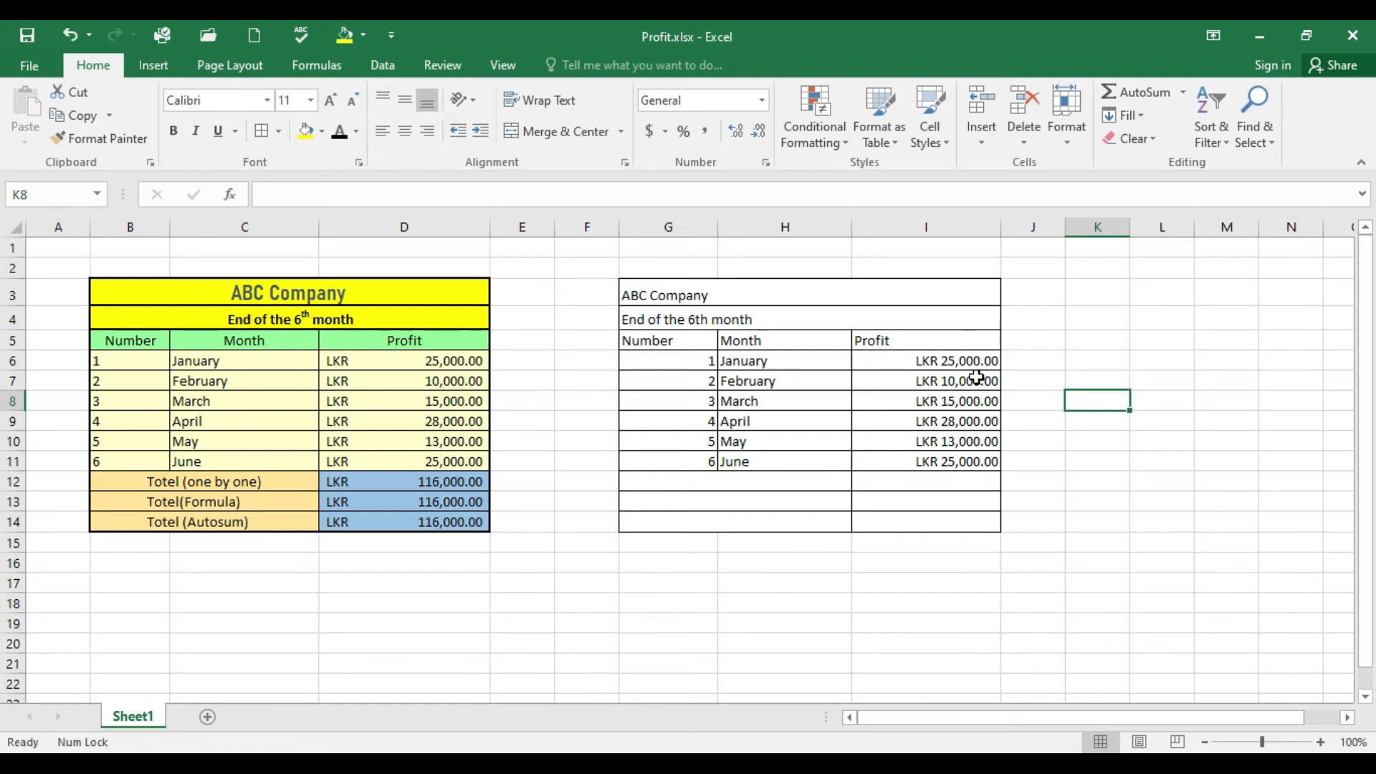
left_click_drag(938, 355, 951, 473)
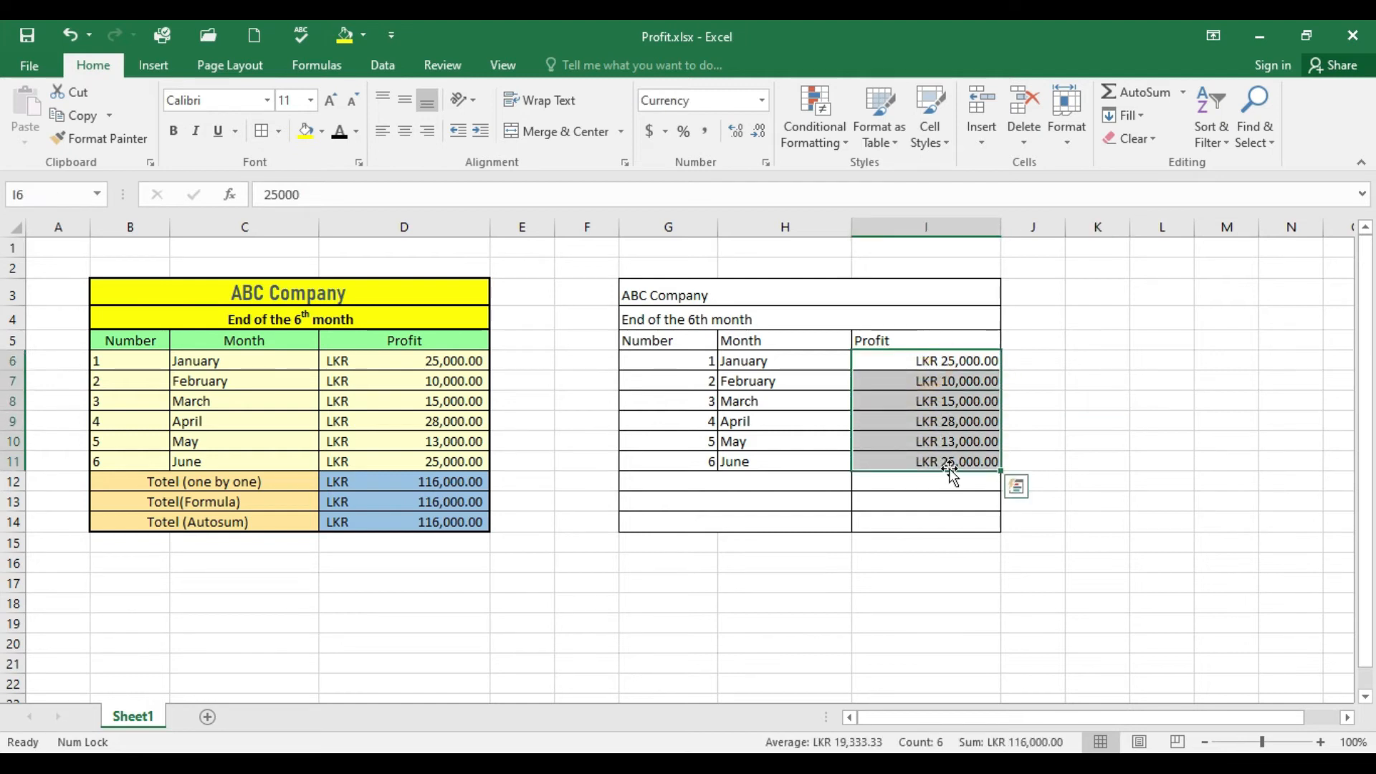
left_click(765, 162)
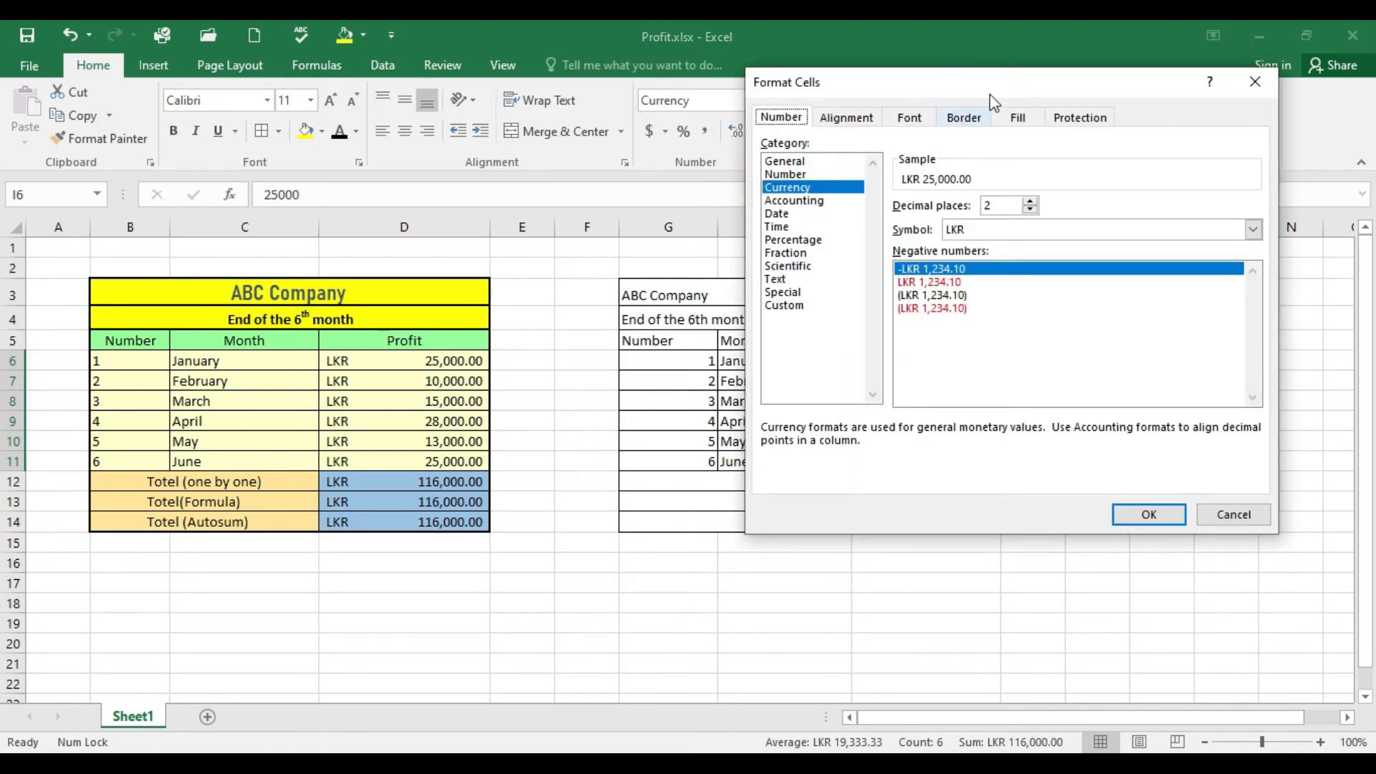
left_click_drag(1011, 82, 356, 108)
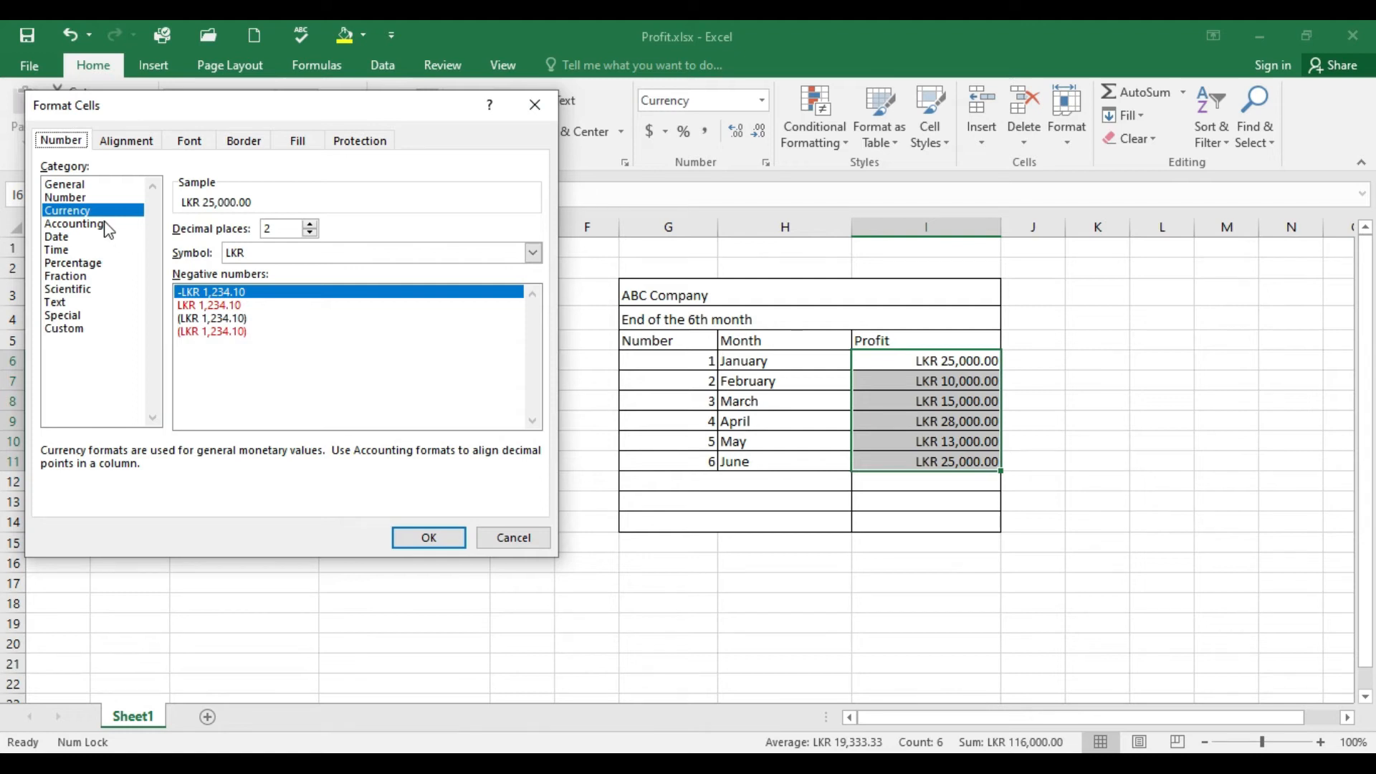
left_click(74, 224)
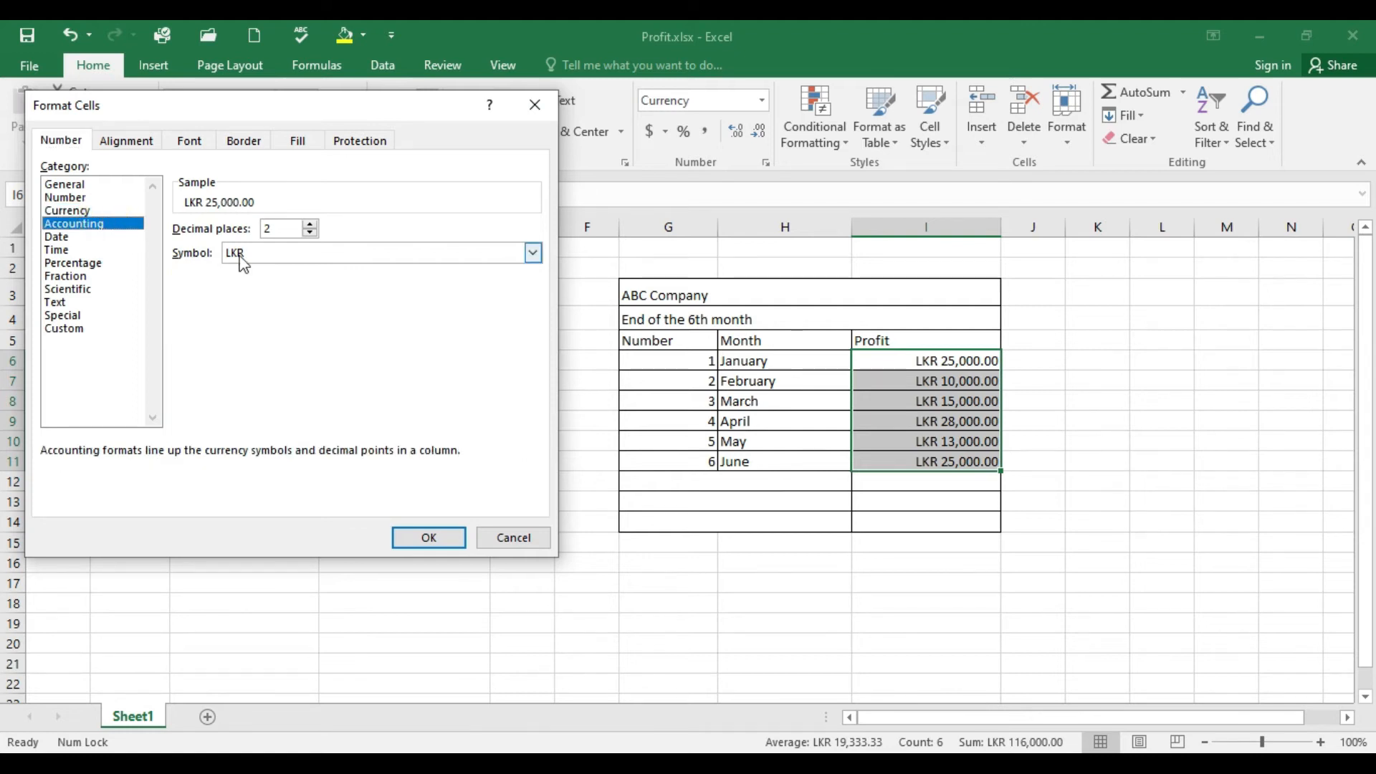
left_click(272, 253)
left_click(284, 255)
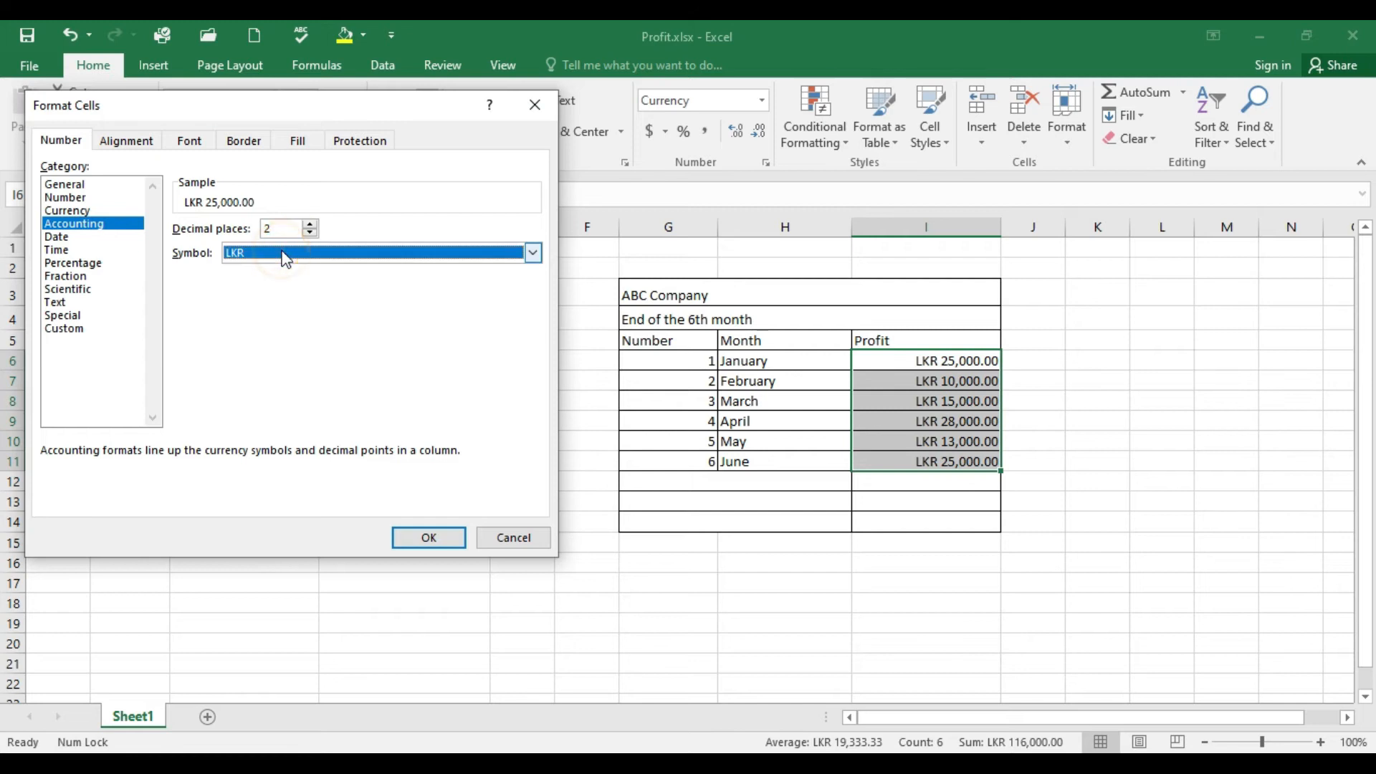
left_click(429, 538)
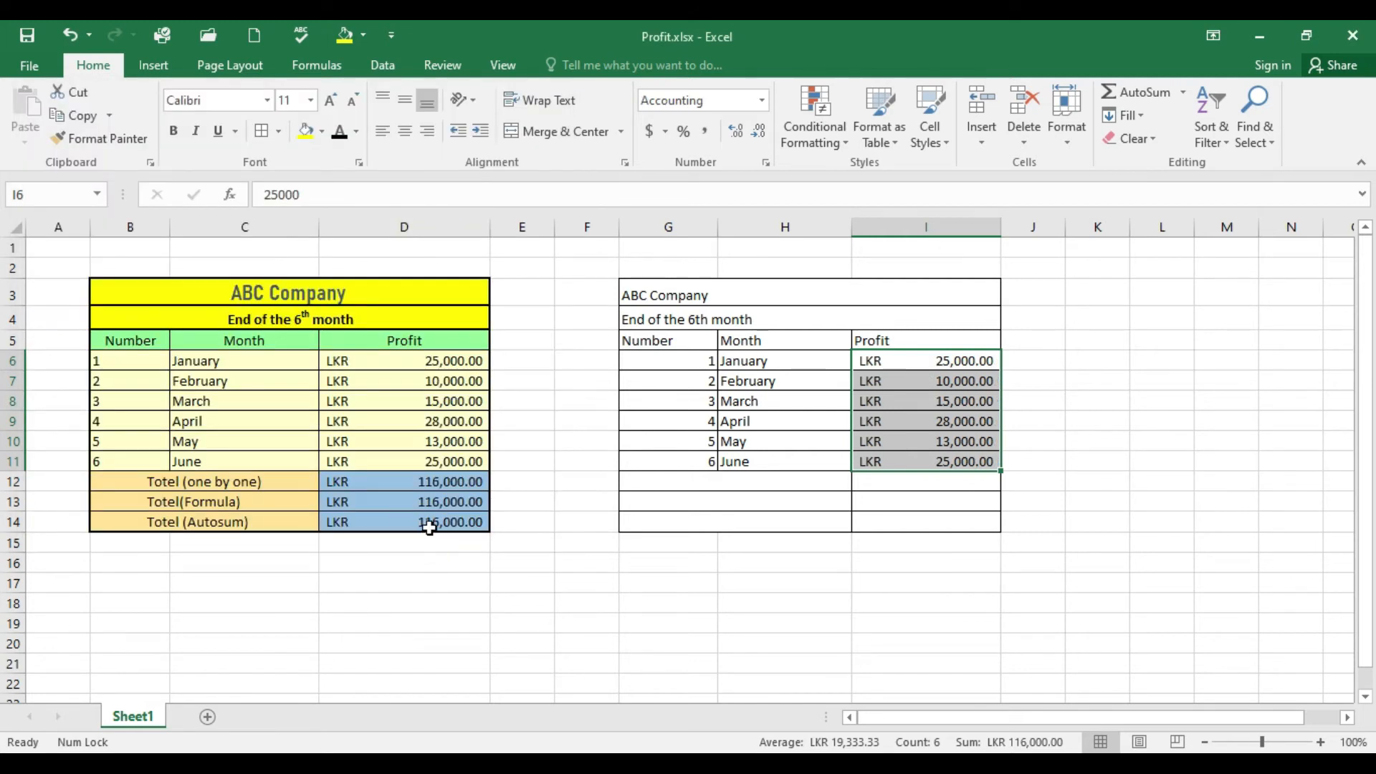
left_click_drag(892, 360, 894, 462)
left_click(903, 364)
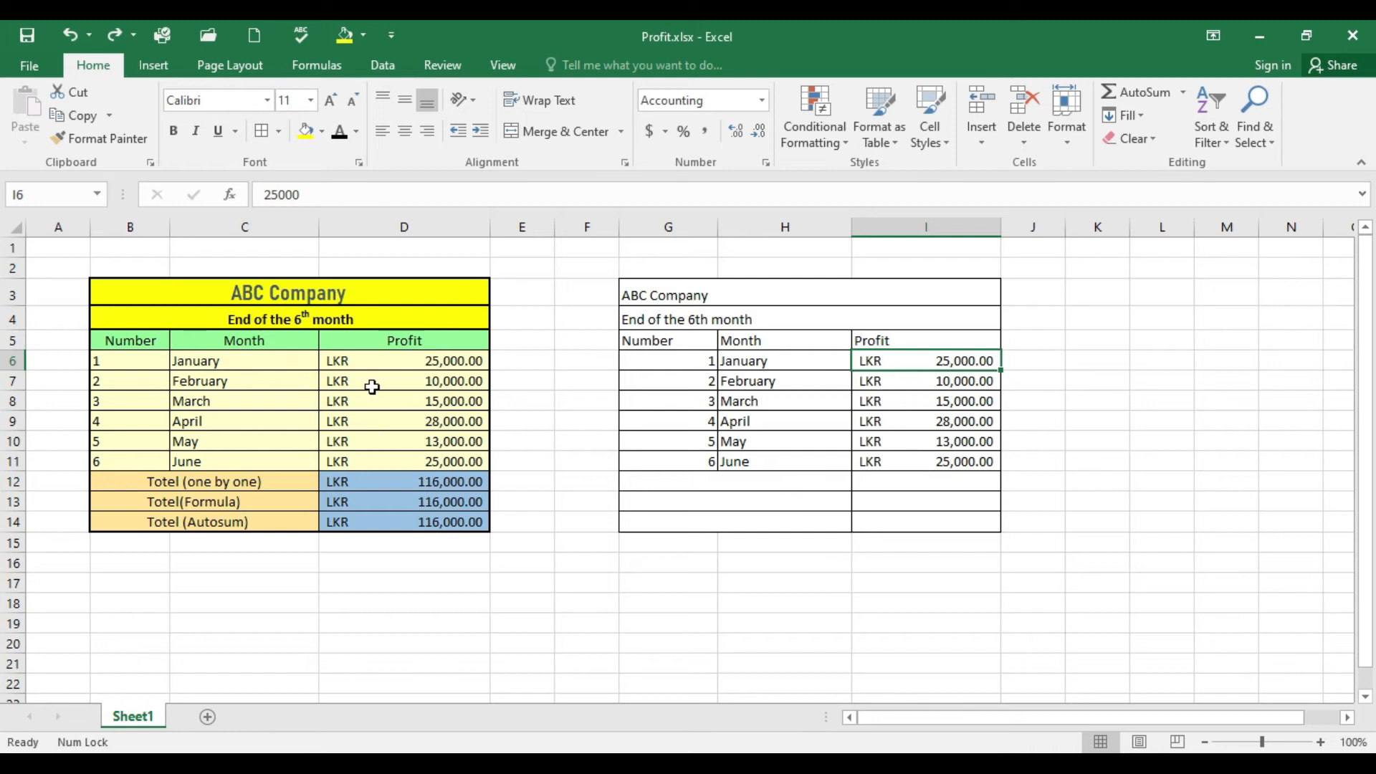
left_click(946, 501)
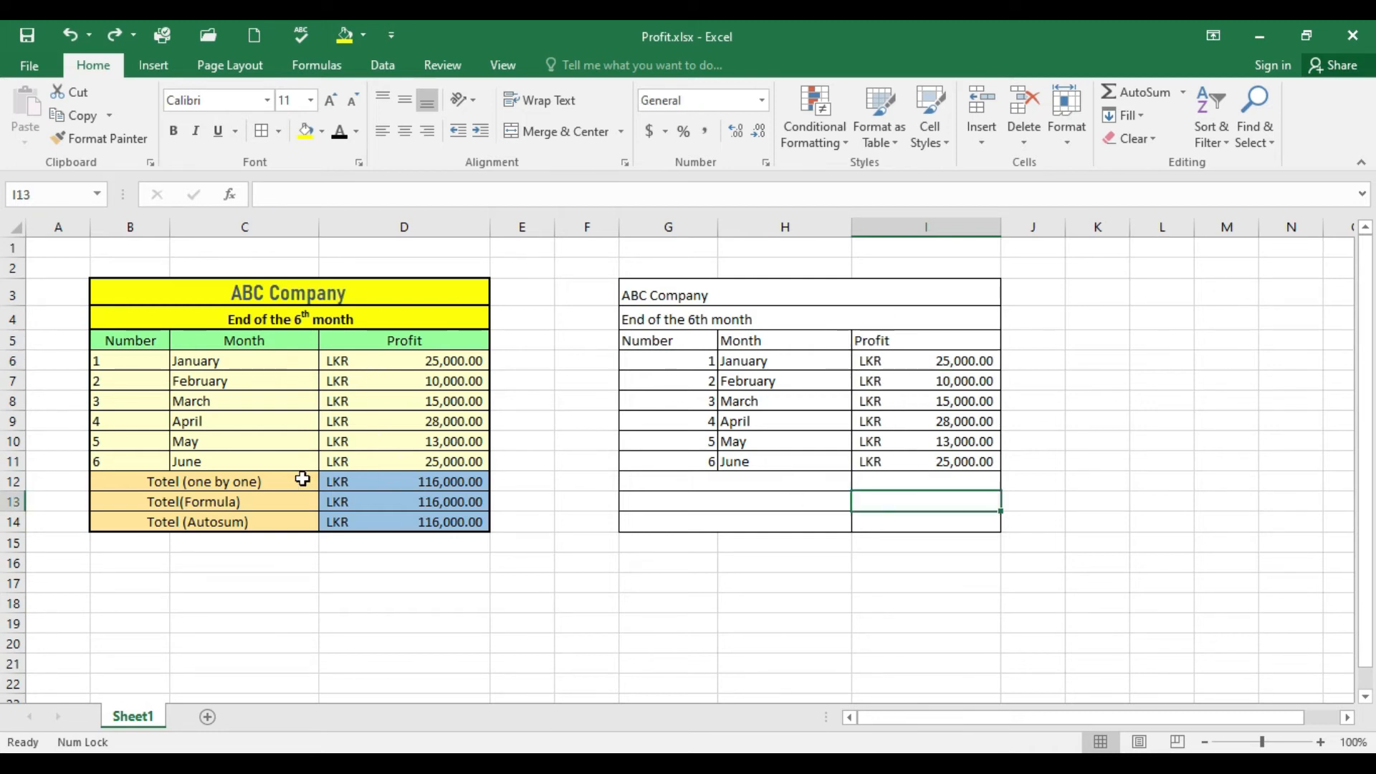
Apply the Heading 1 cell style to the ABC Company title in G3, centred and in the Calibri Light font.
left_click(265, 290)
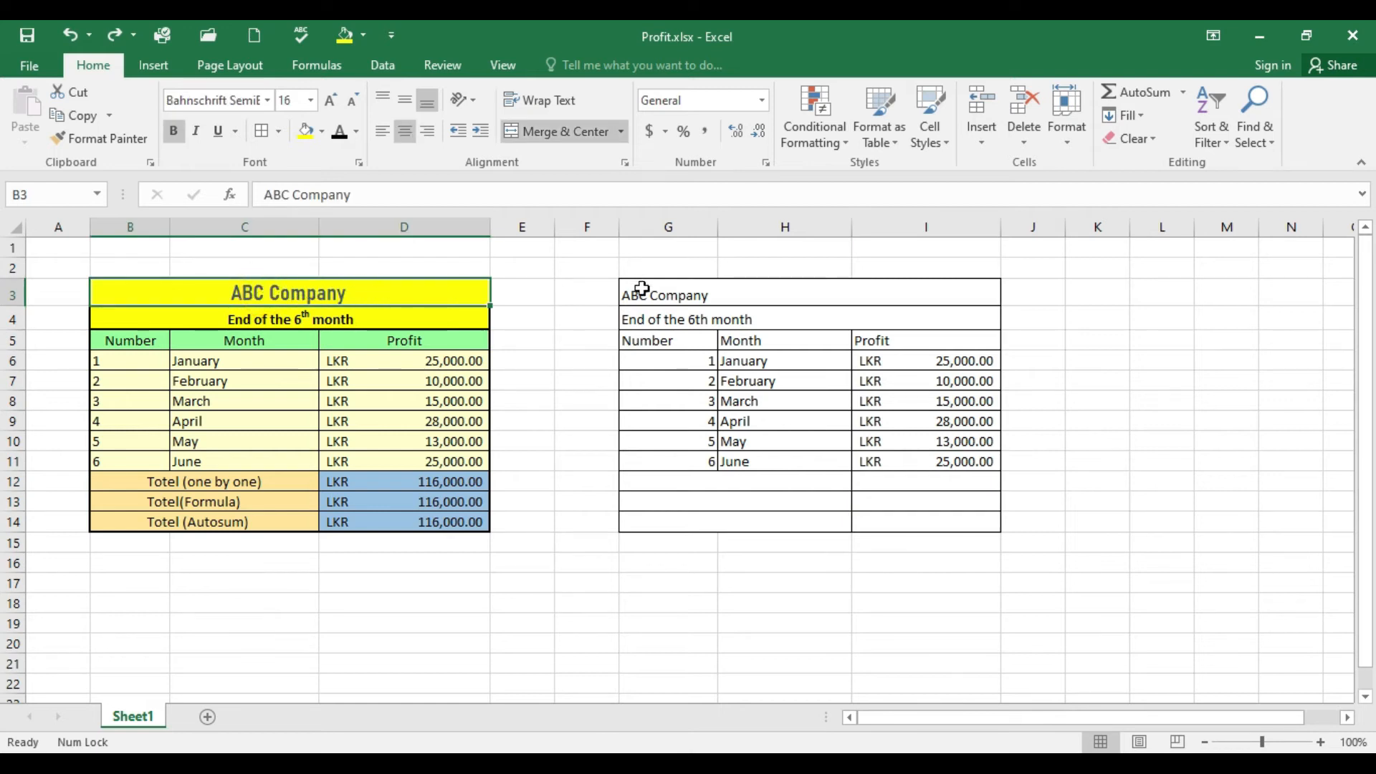
left_click(709, 296)
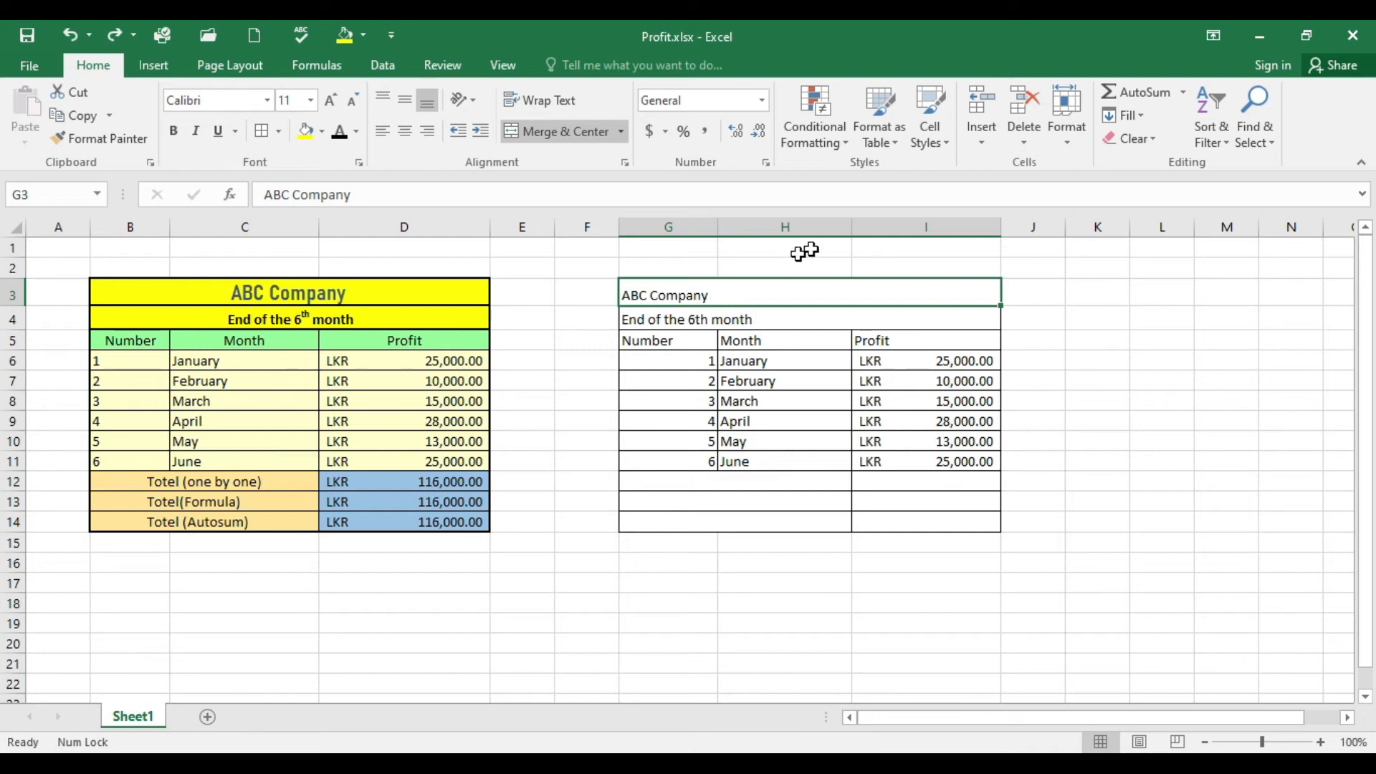
left_click(943, 151)
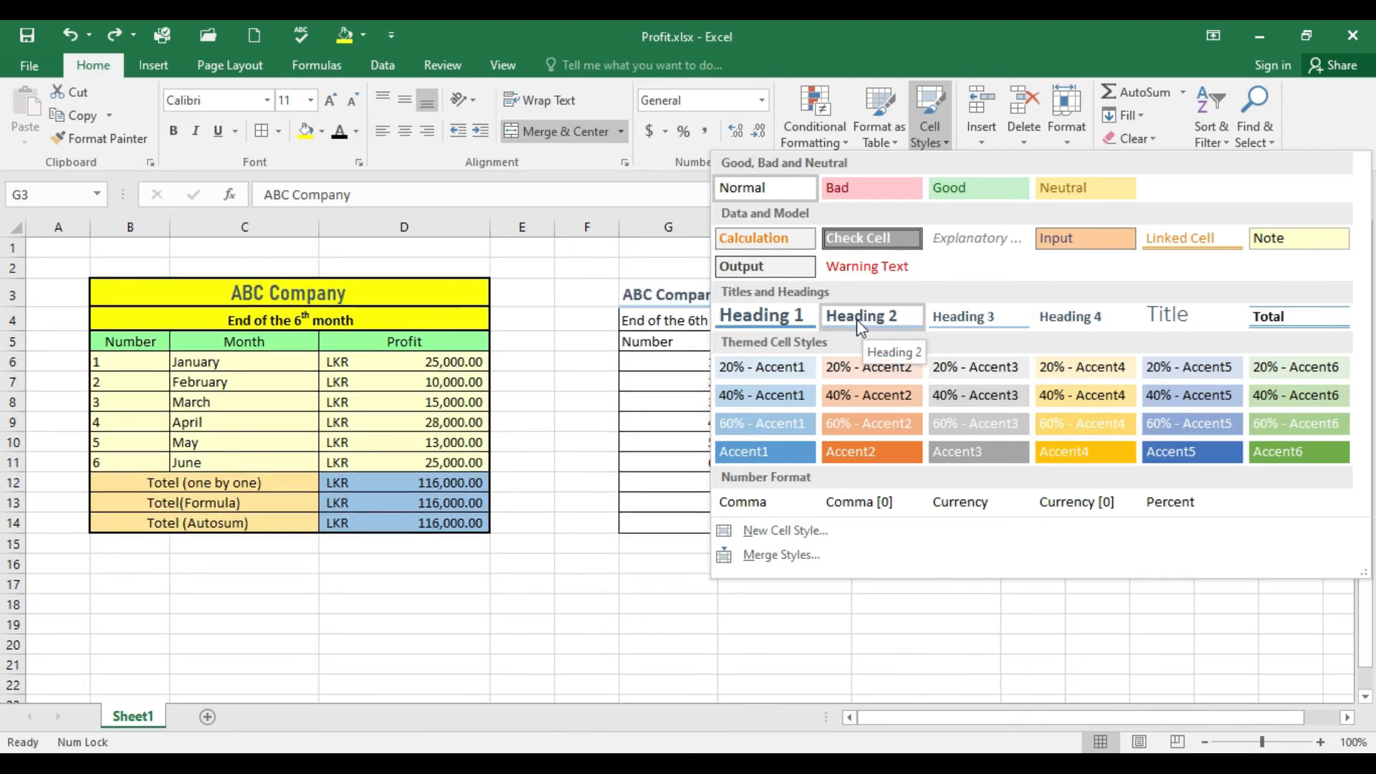
left_click(754, 324)
left_click(268, 99)
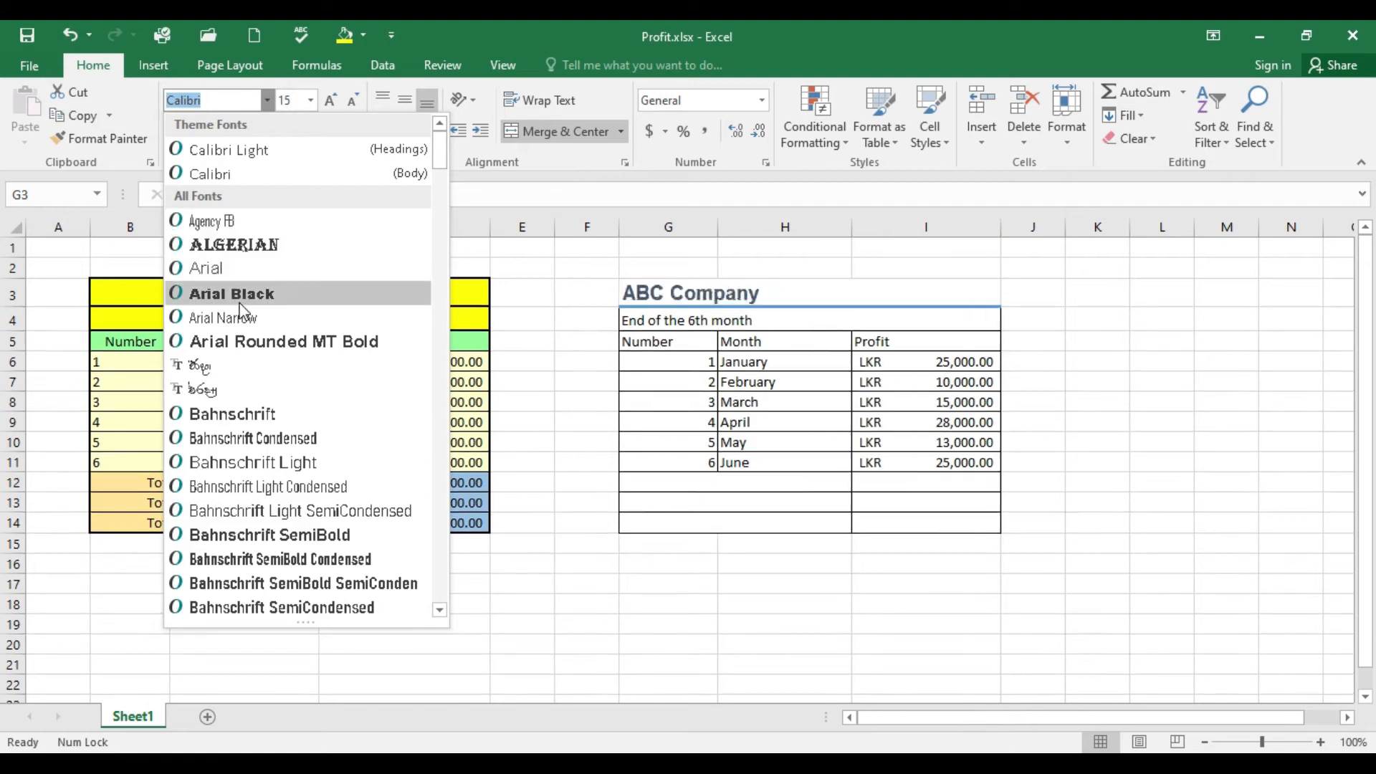
left_click(289, 154)
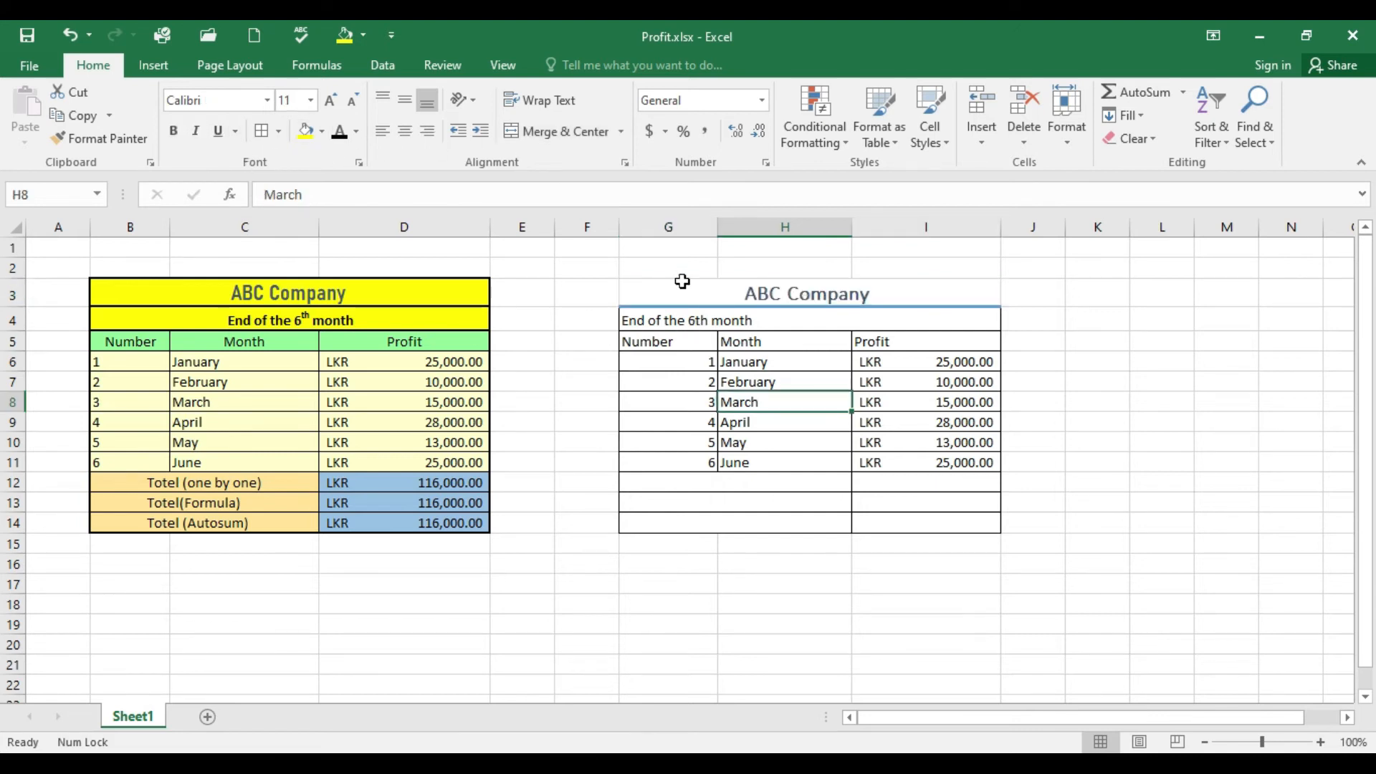
Reset the ABC Company title in G3 to the Normal cell style.
left_click(625, 292)
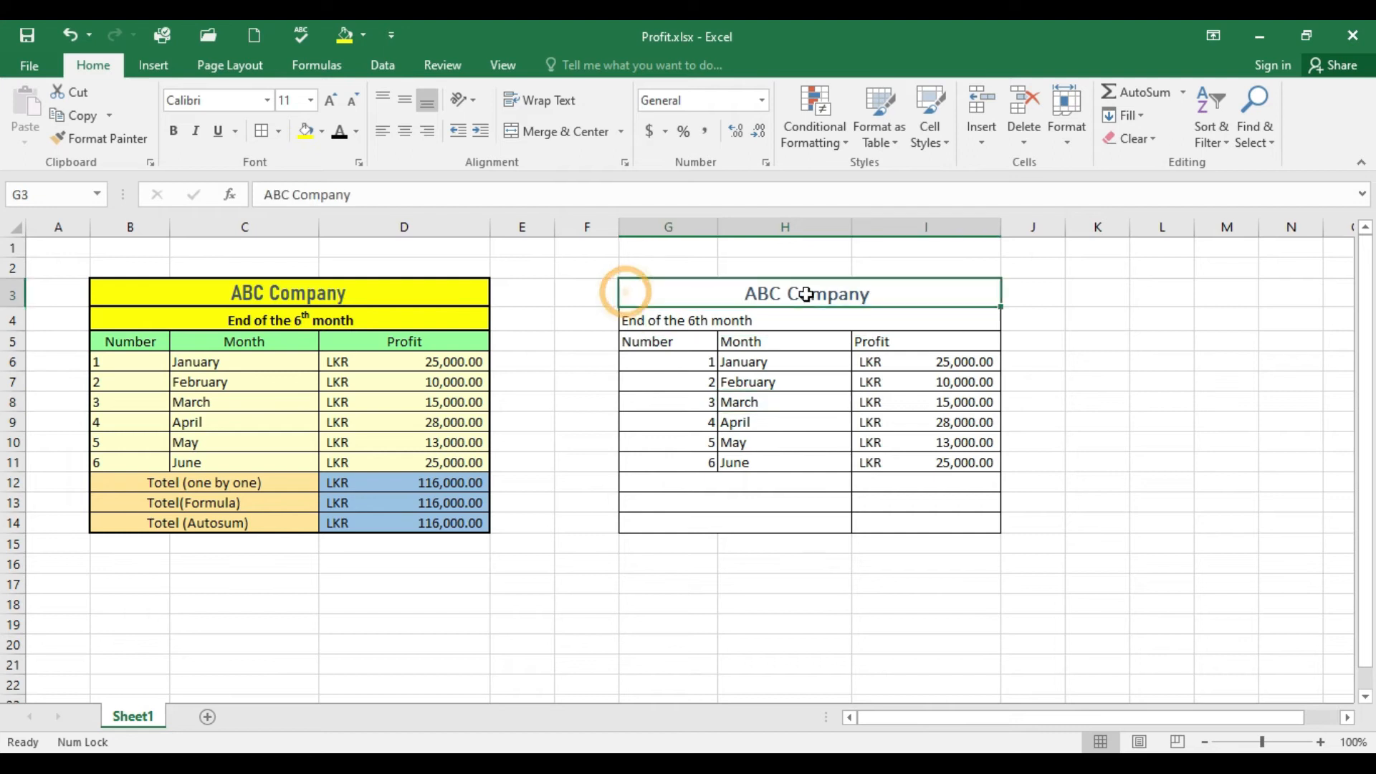
left_click(802, 320)
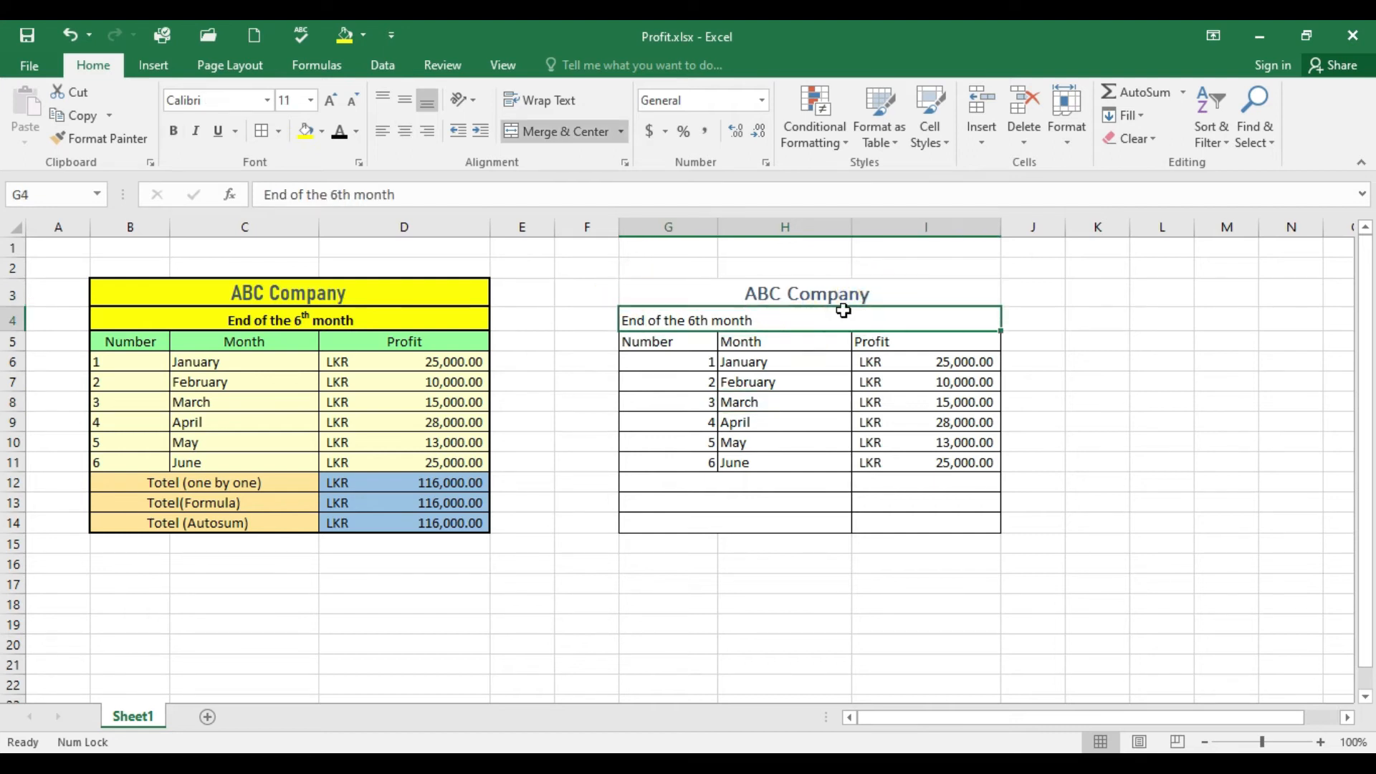
left_click(792, 367)
left_click(686, 289)
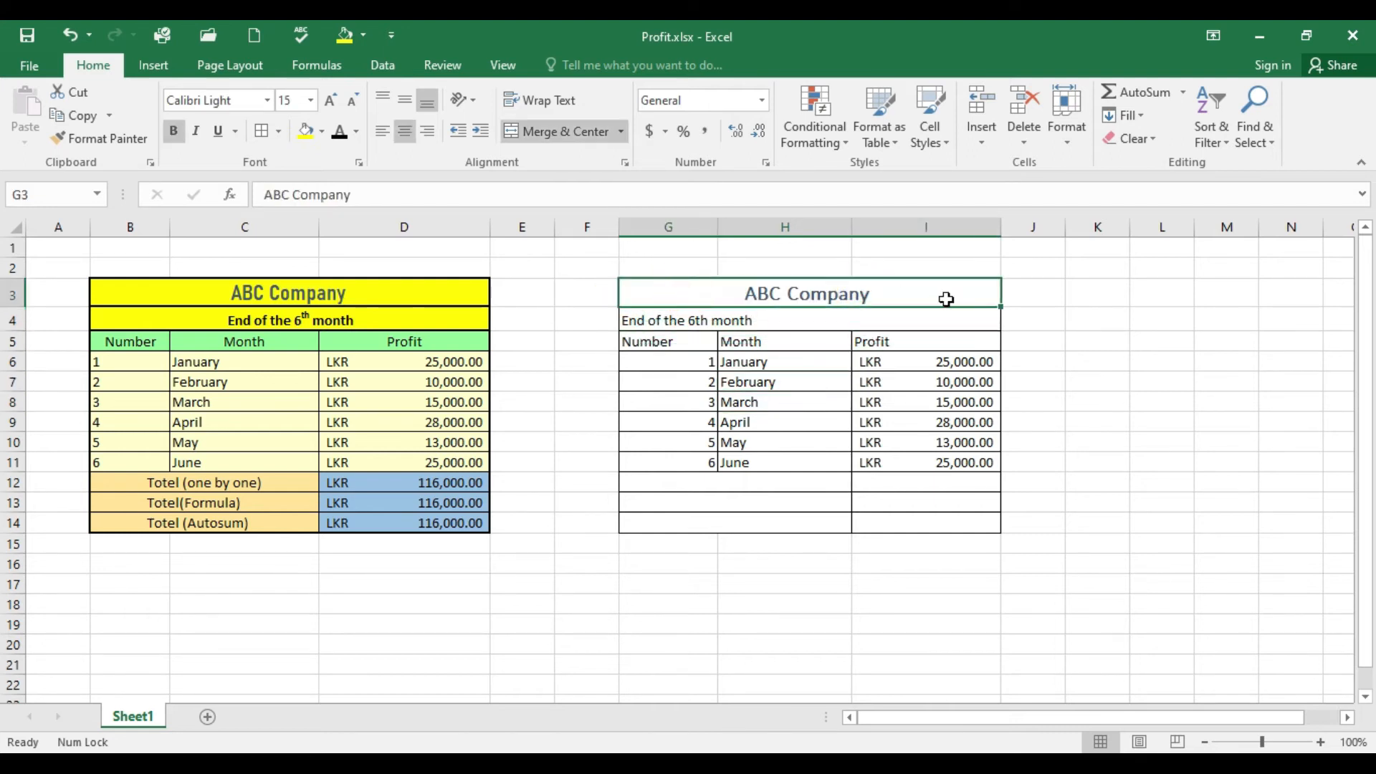
left_click(927, 134)
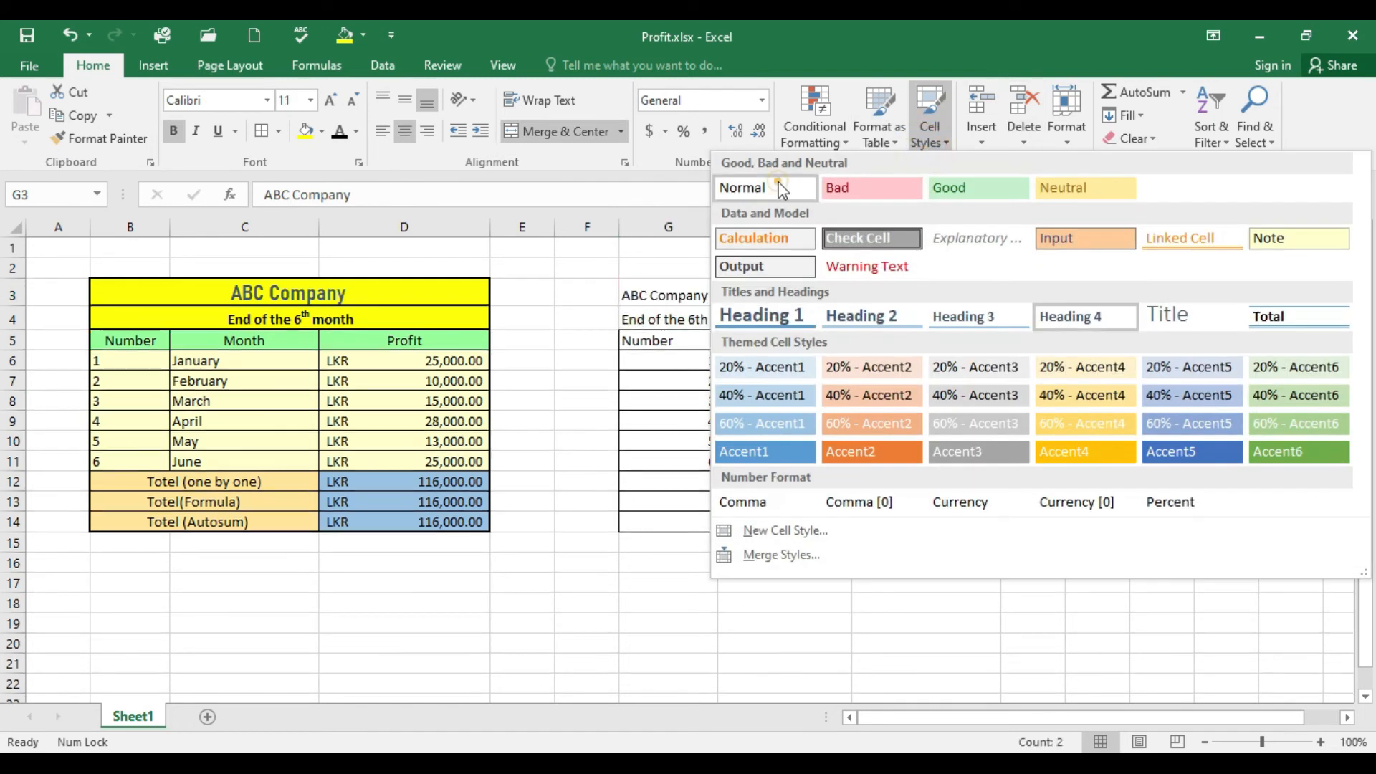
left_click(740, 187)
left_click(721, 393)
left_click(700, 297)
Apply the Heading 4 cell style to the ABC Company title in G3, centre it and enlarge its font to 16.
left_click(929, 129)
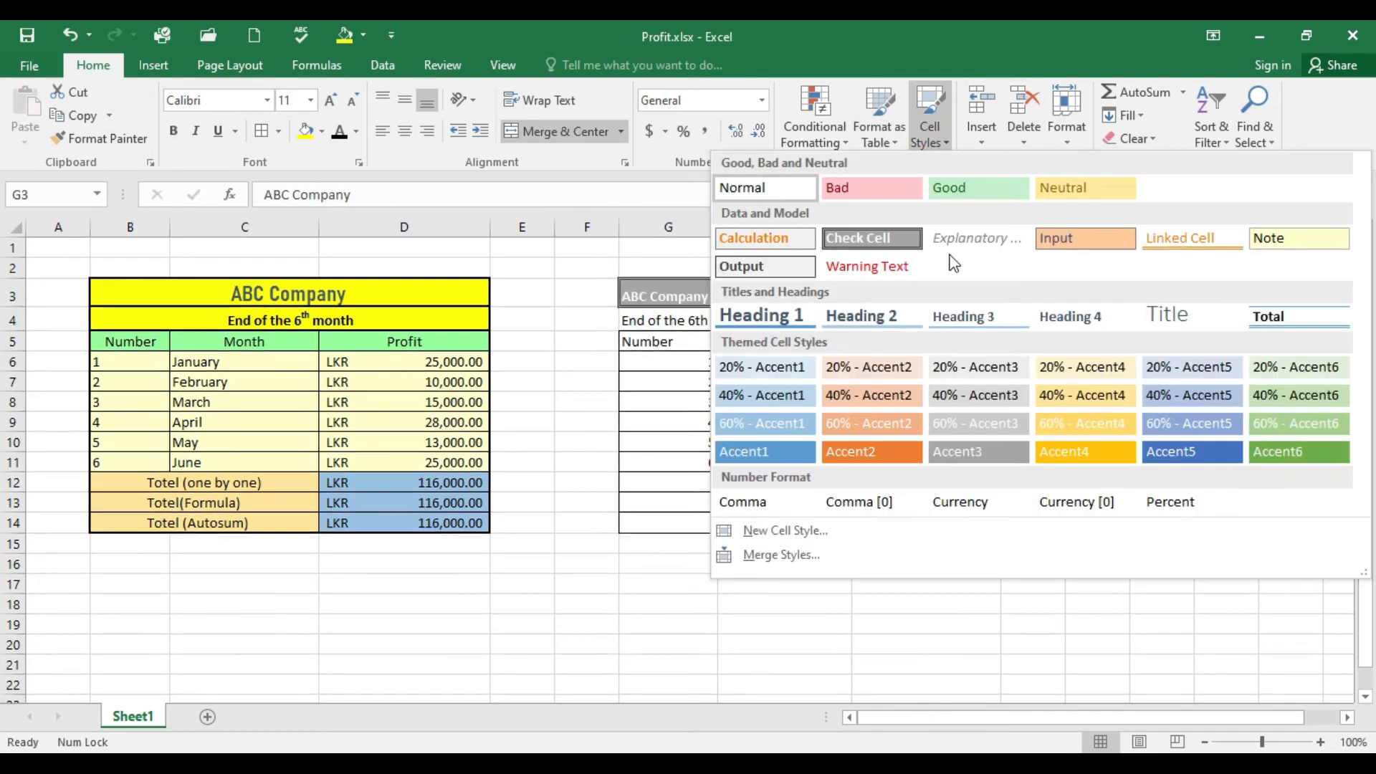
left_click(1099, 317)
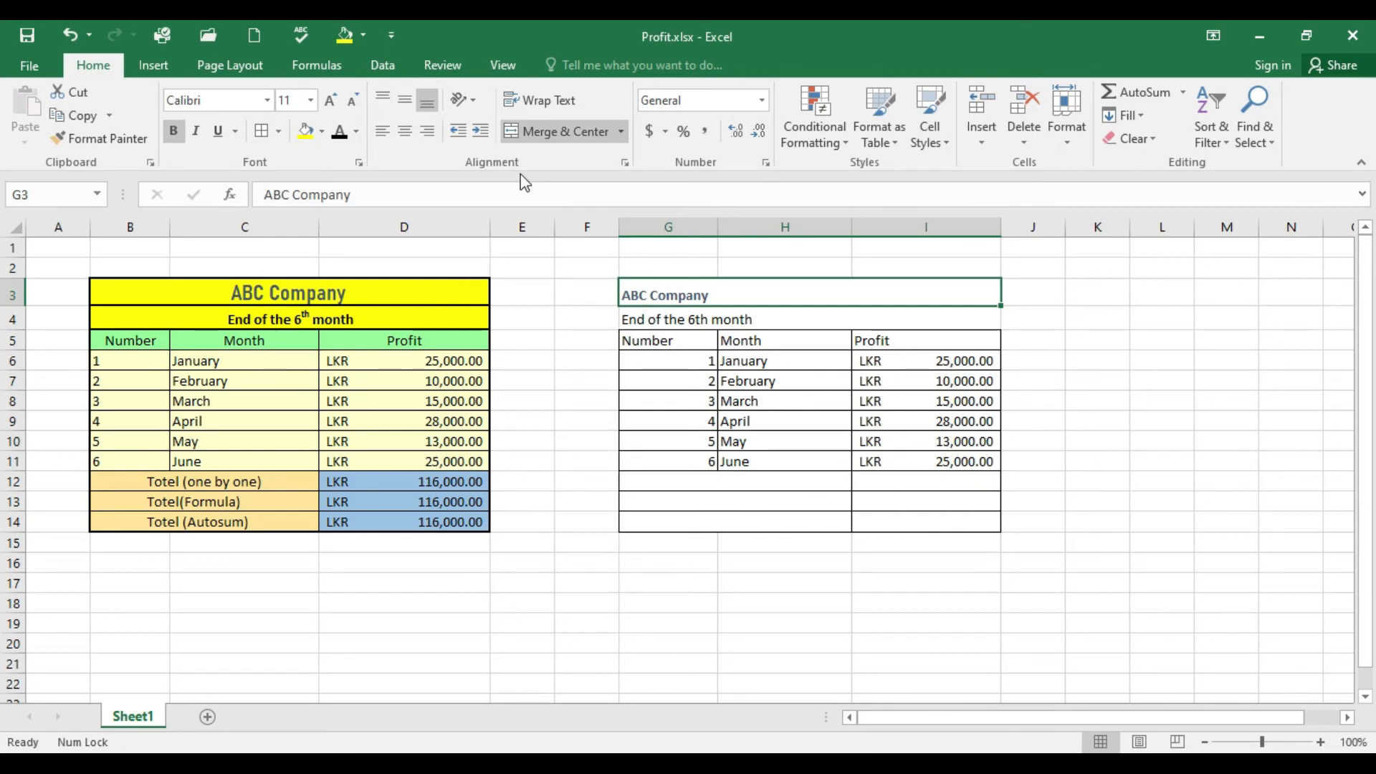
left_click(404, 133)
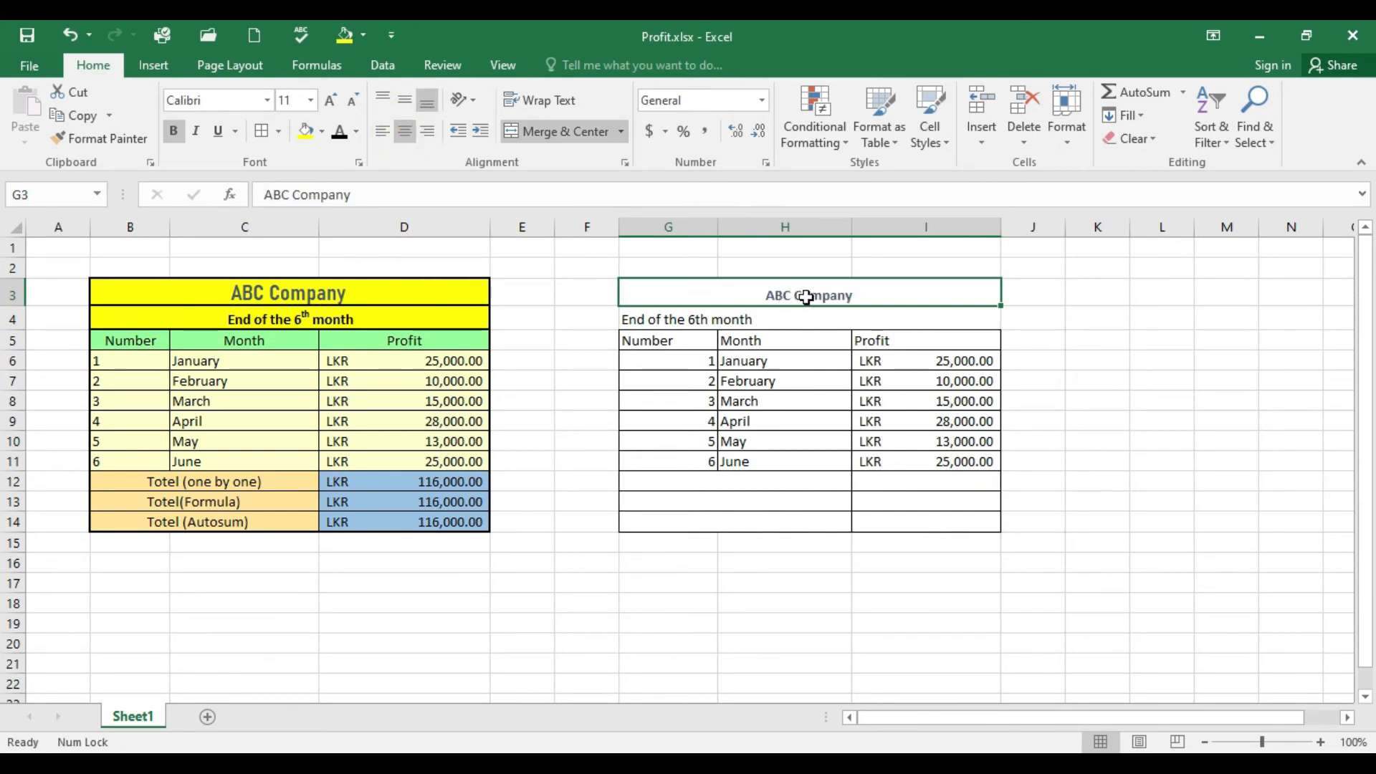
left_click(331, 100)
left_click(331, 101)
left_click(331, 100)
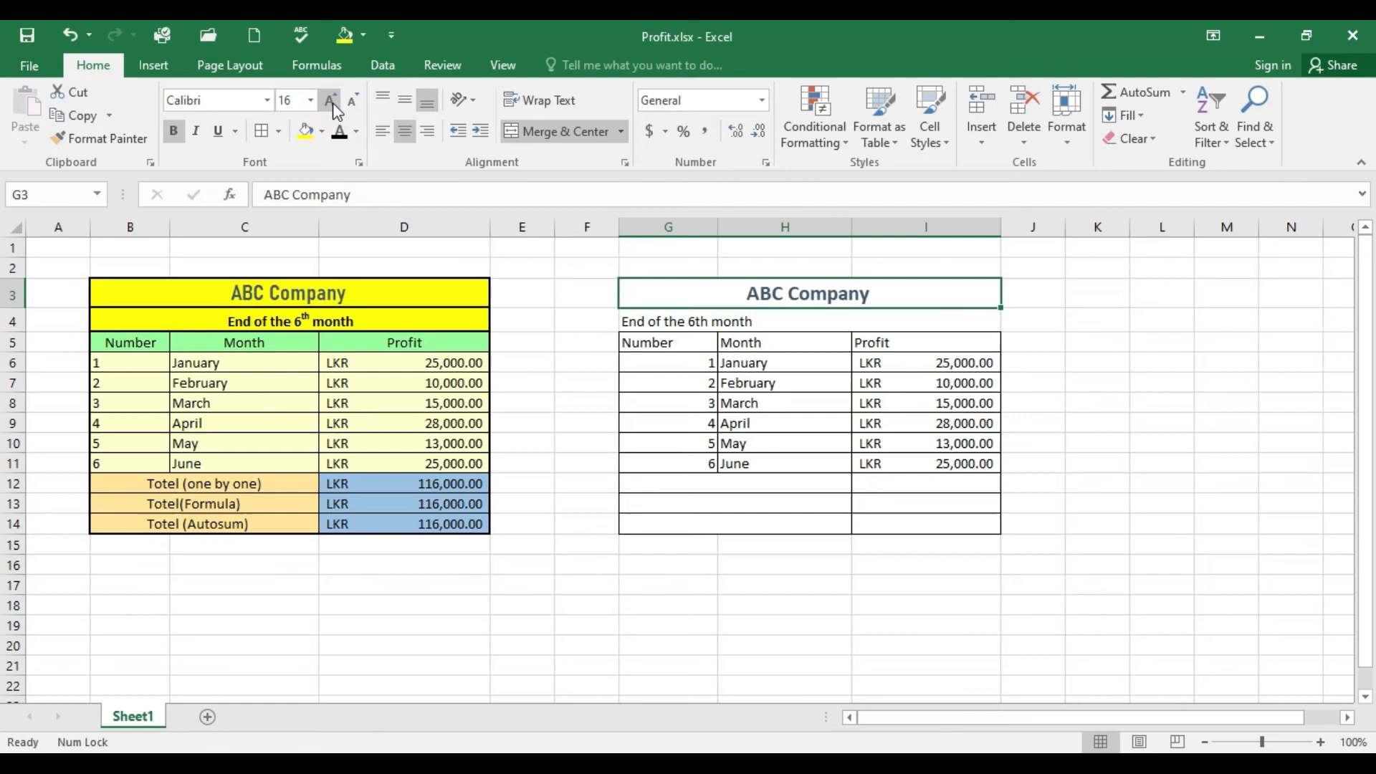
left_click(760, 345)
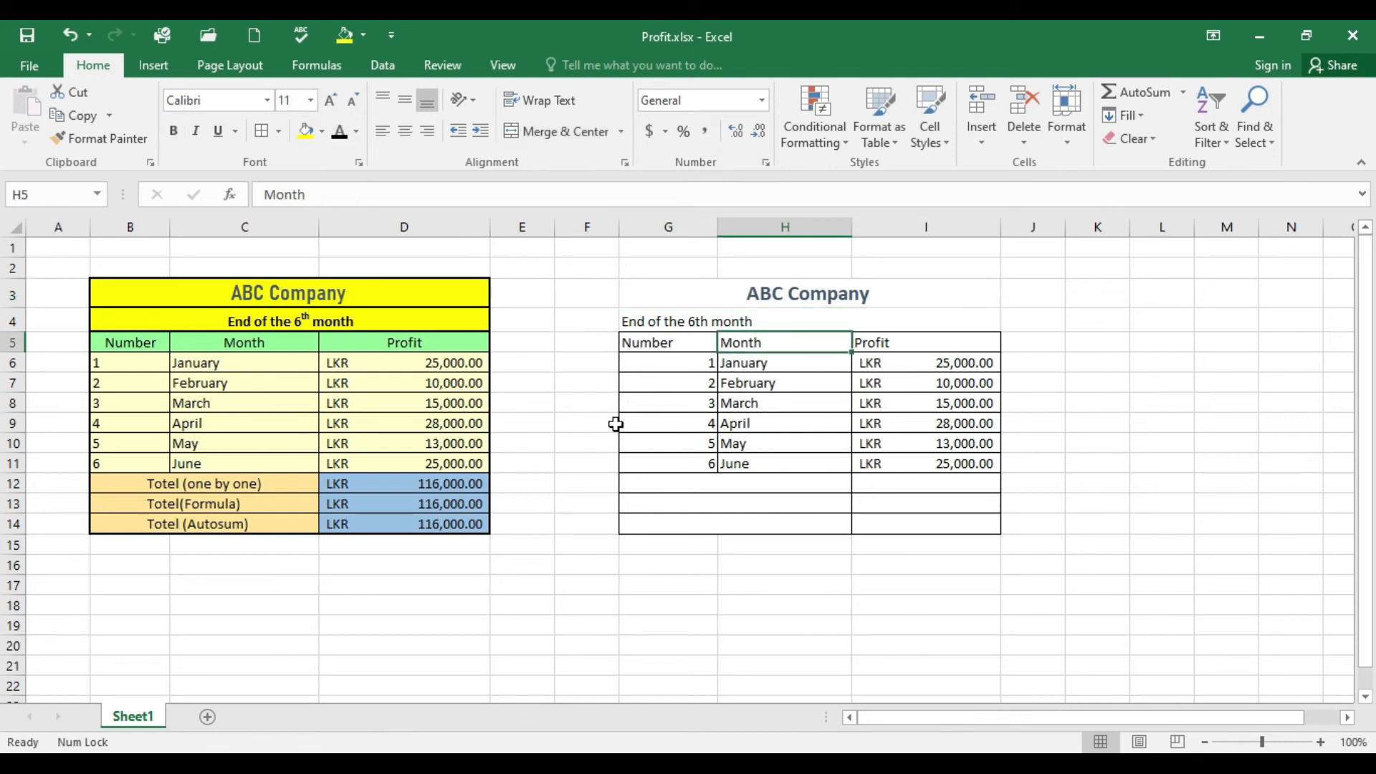
Centre the "End of the 6th month" subtitle in G4.
left_click(693, 317)
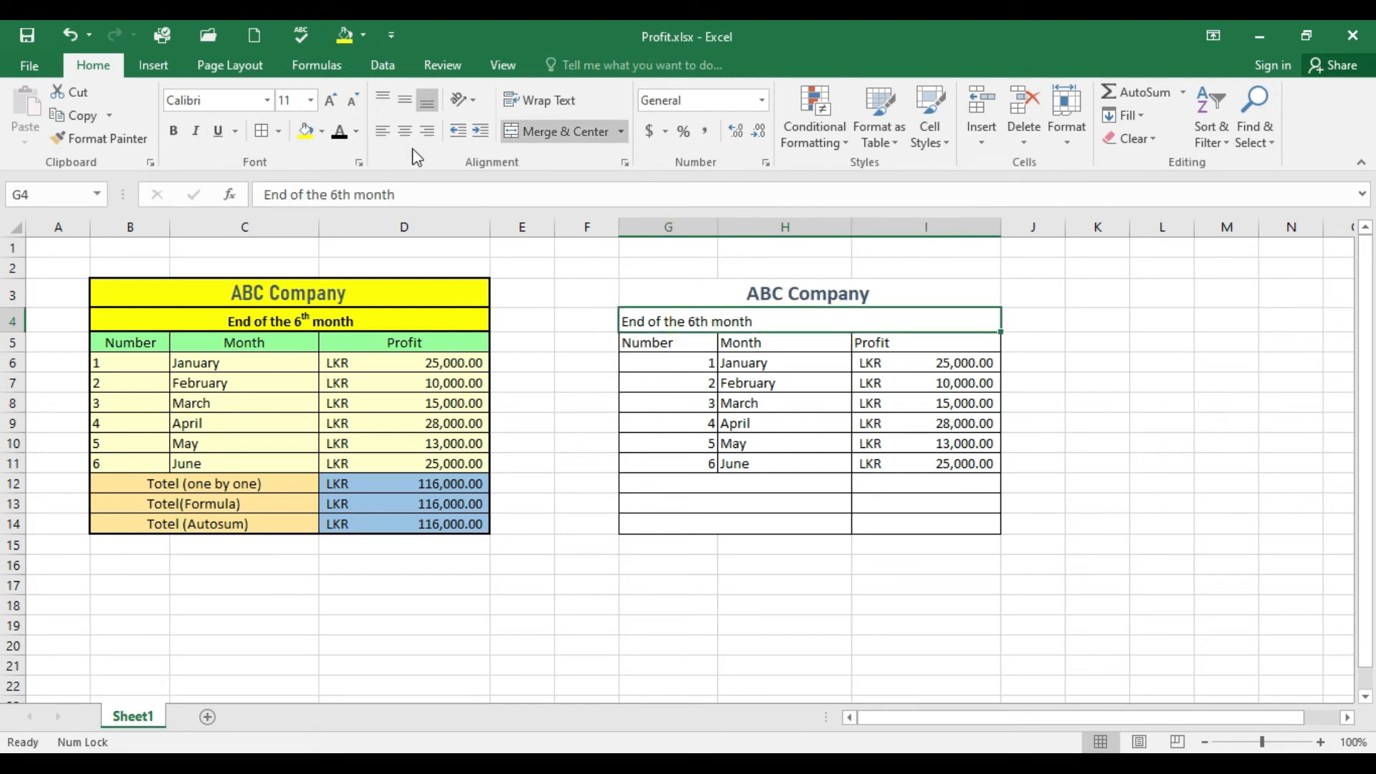
left_click(405, 131)
left_click(801, 485)
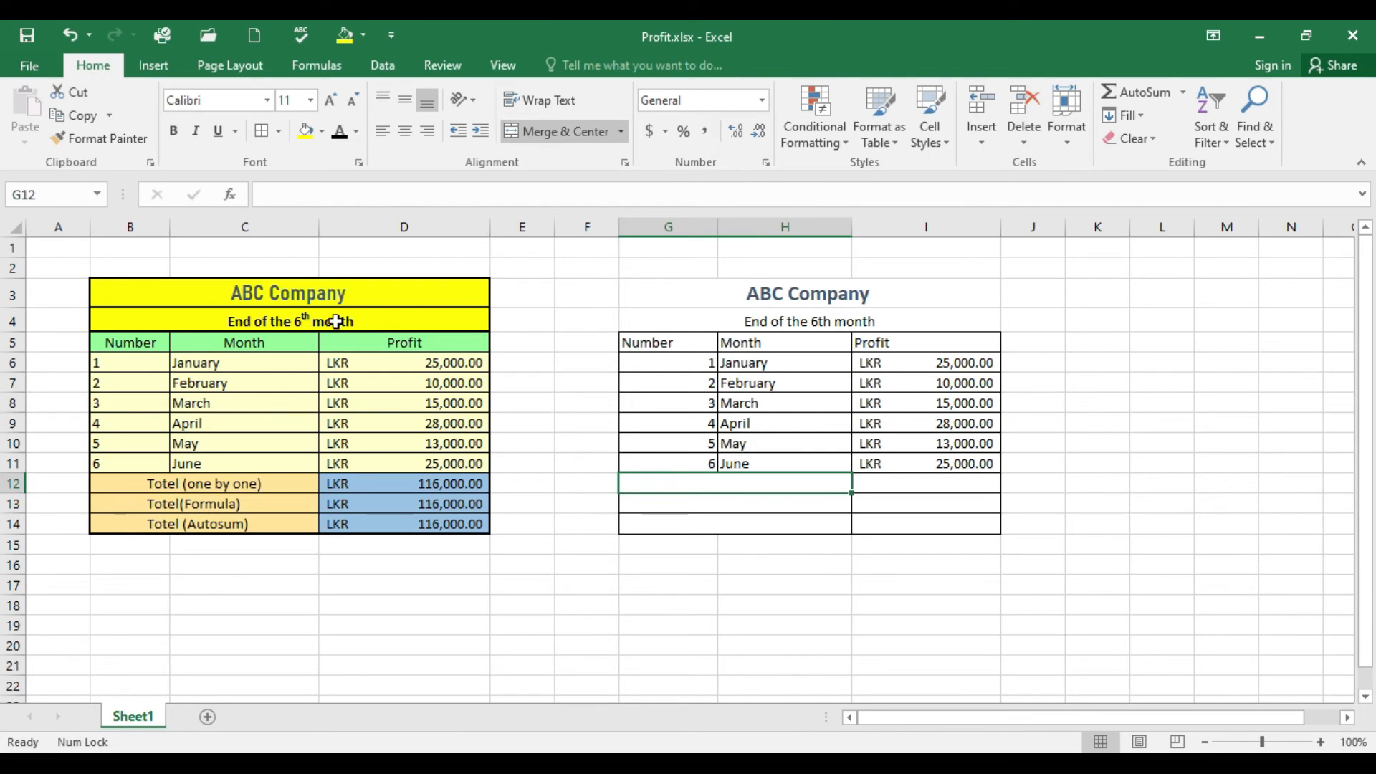
Format the "th" in the "End of the 6th month" subtitle in G4 as superscript.
double_click(830, 321)
left_click_drag(829, 321, 821, 318)
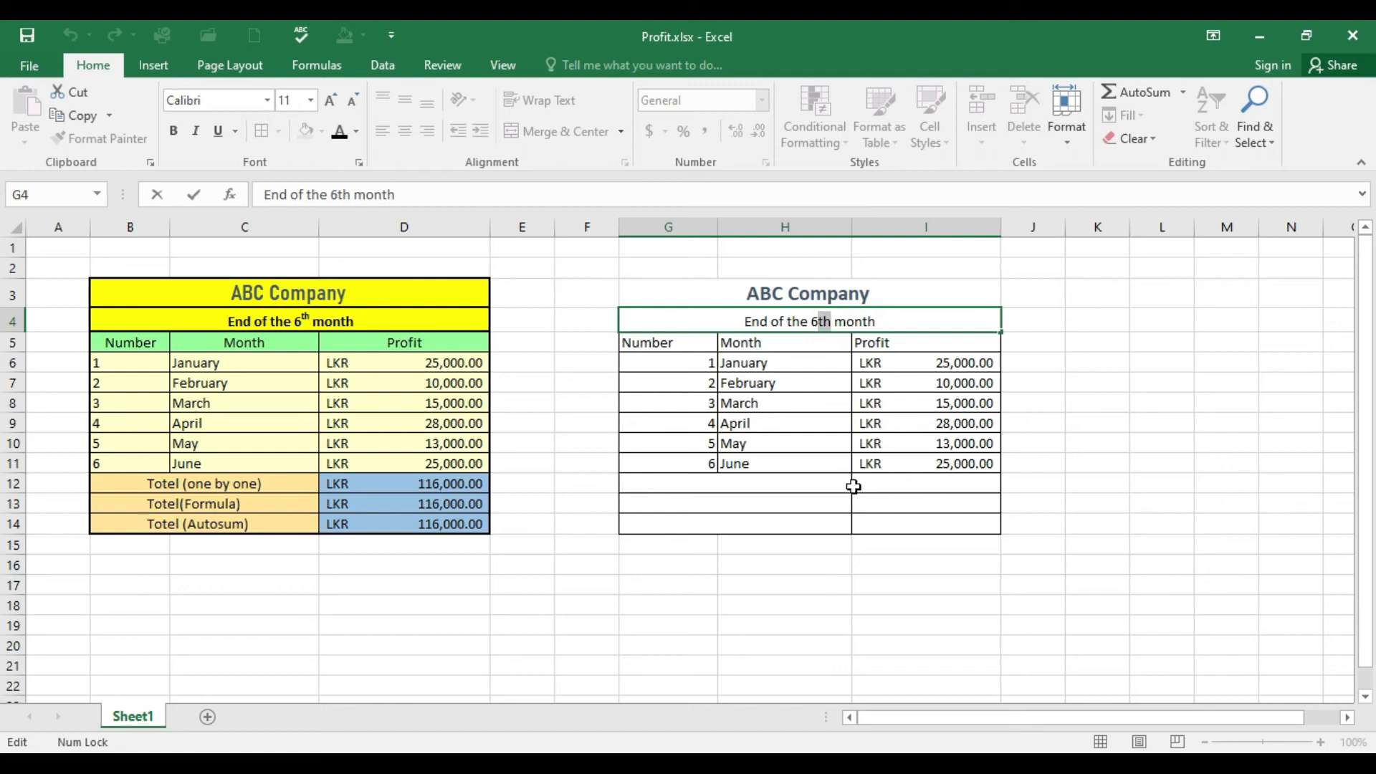
left_click(356, 166)
right_click(355, 166)
left_click(354, 165)
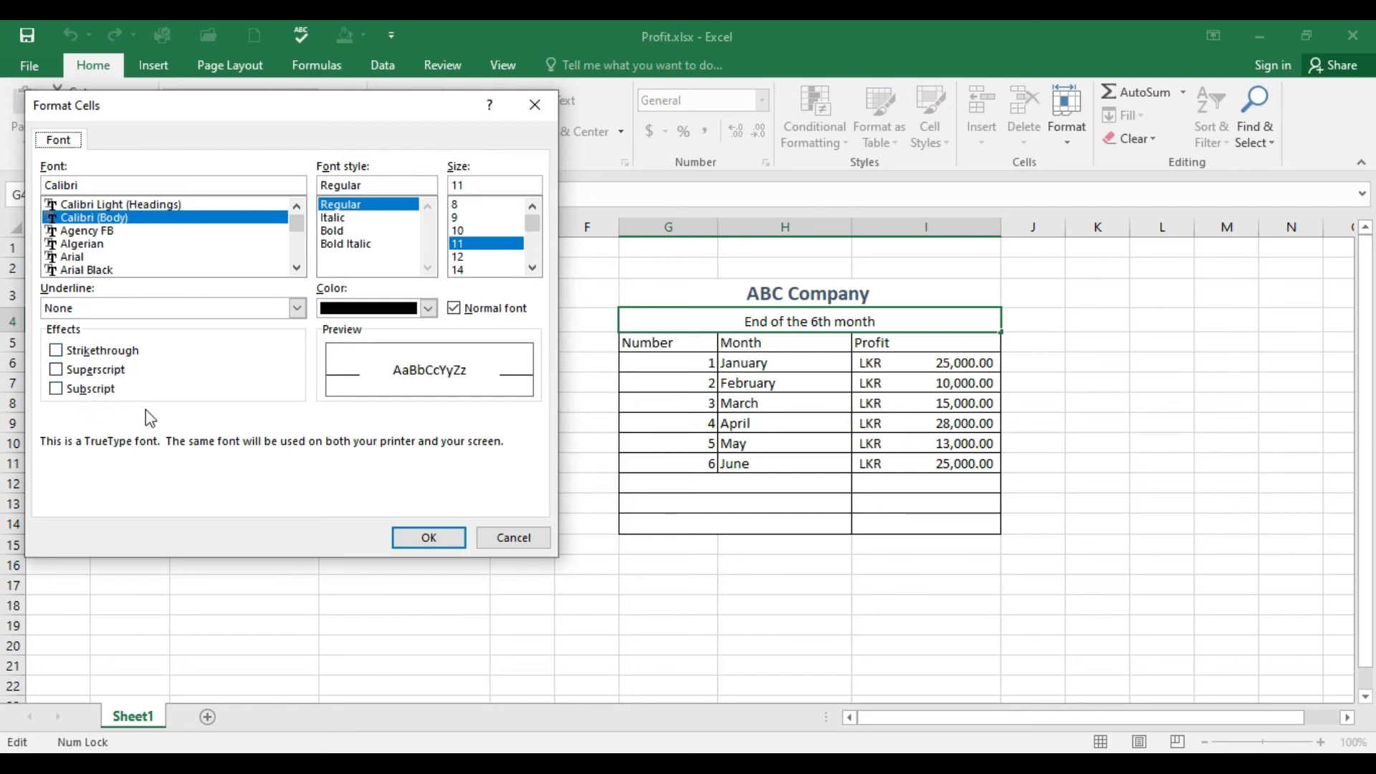
left_click(85, 374)
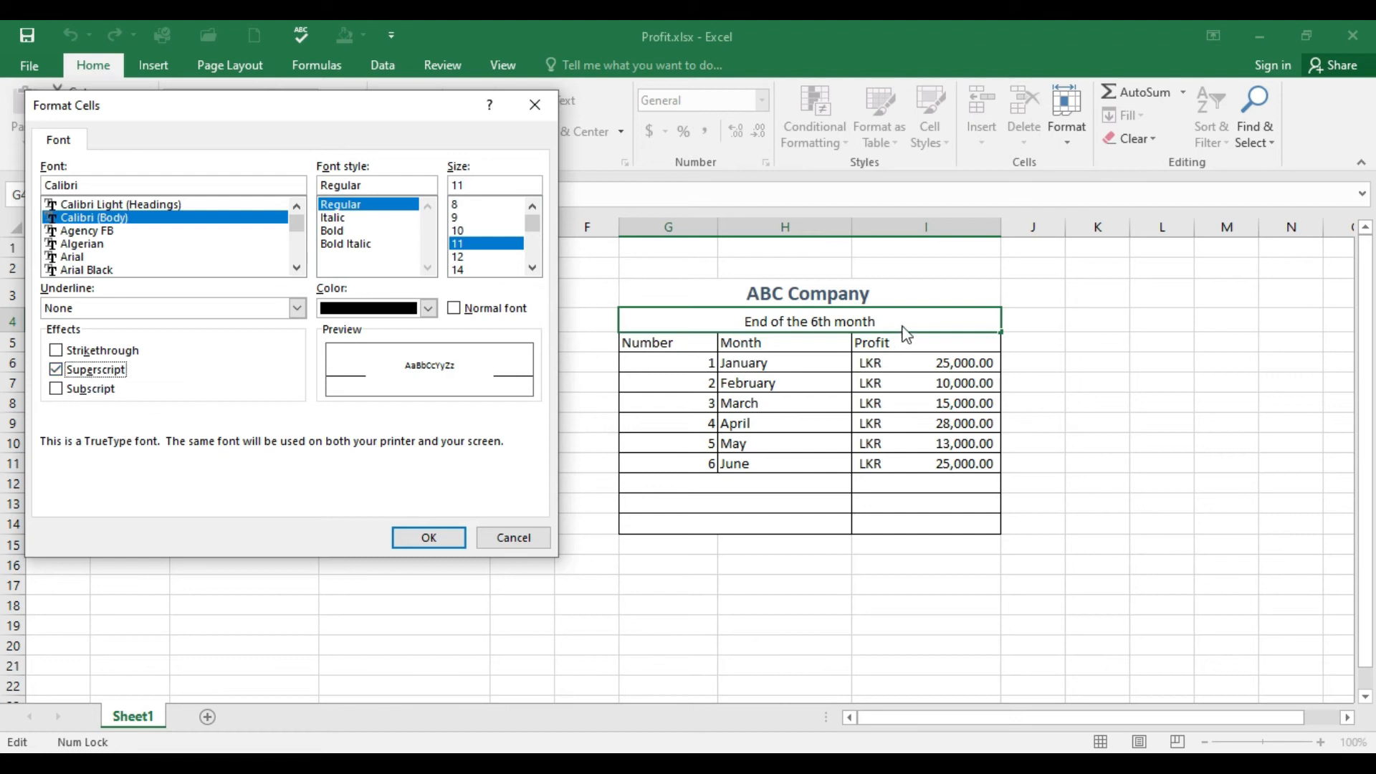
left_click(428, 538)
left_click(814, 361)
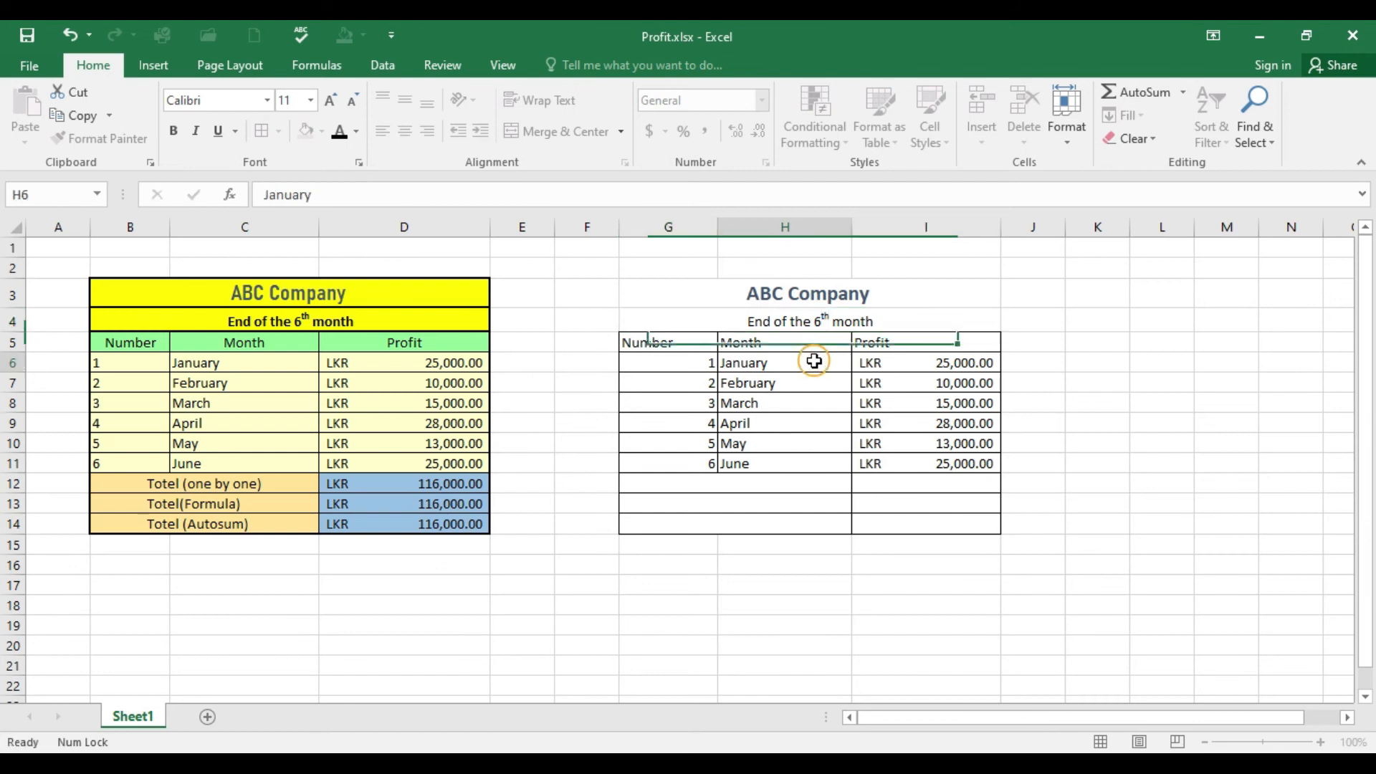
left_click(823, 320)
double_click(824, 320)
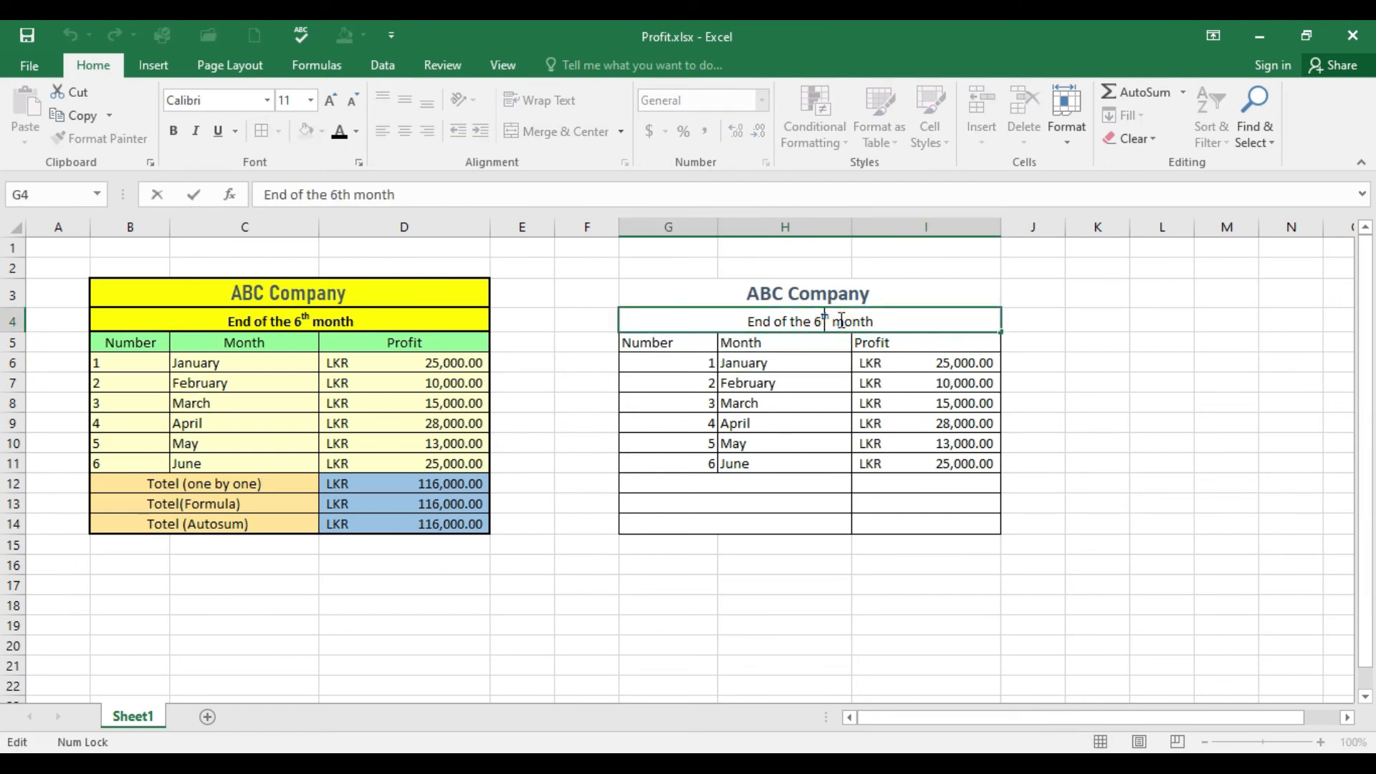
left_click(824, 441)
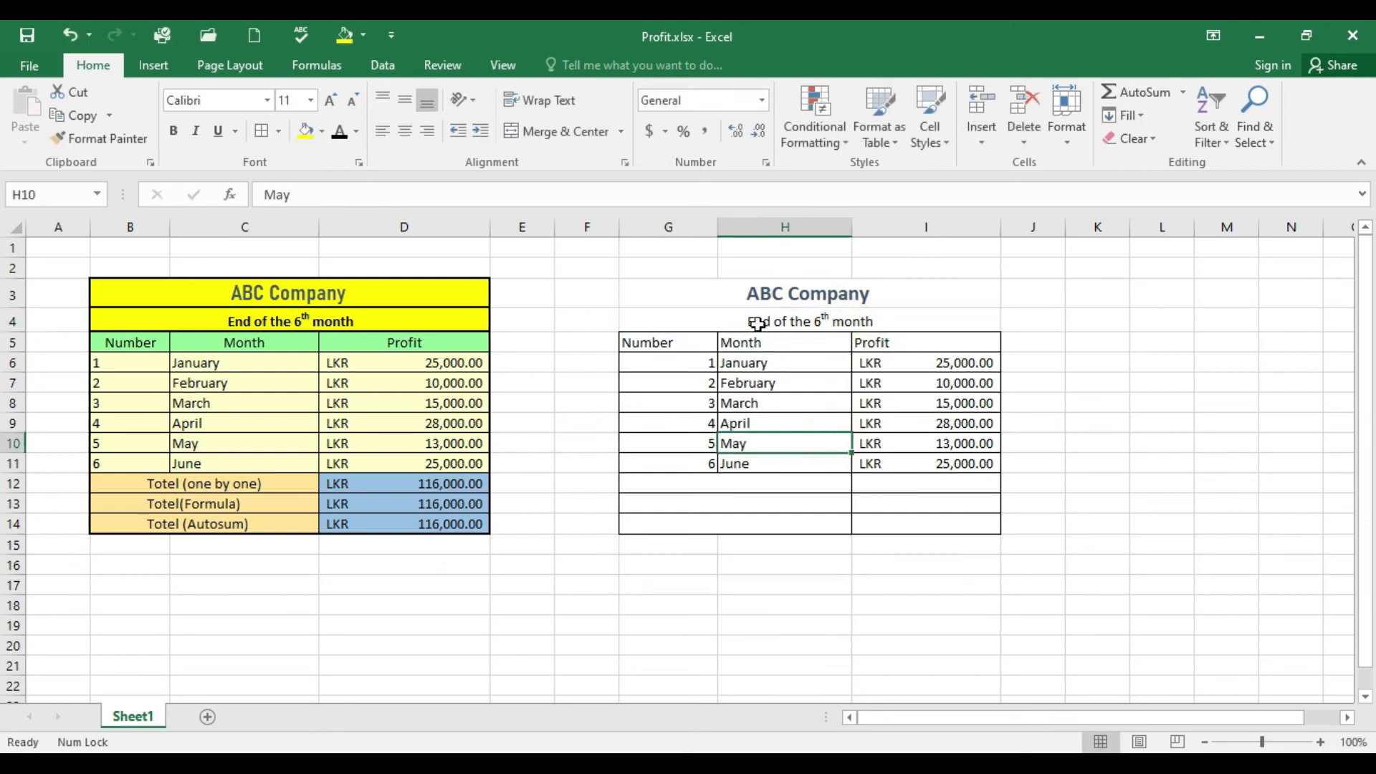
Make the "End of the 6th month" subtitle in G4 bold.
left_click(660, 325)
left_click(173, 130)
left_click(785, 403)
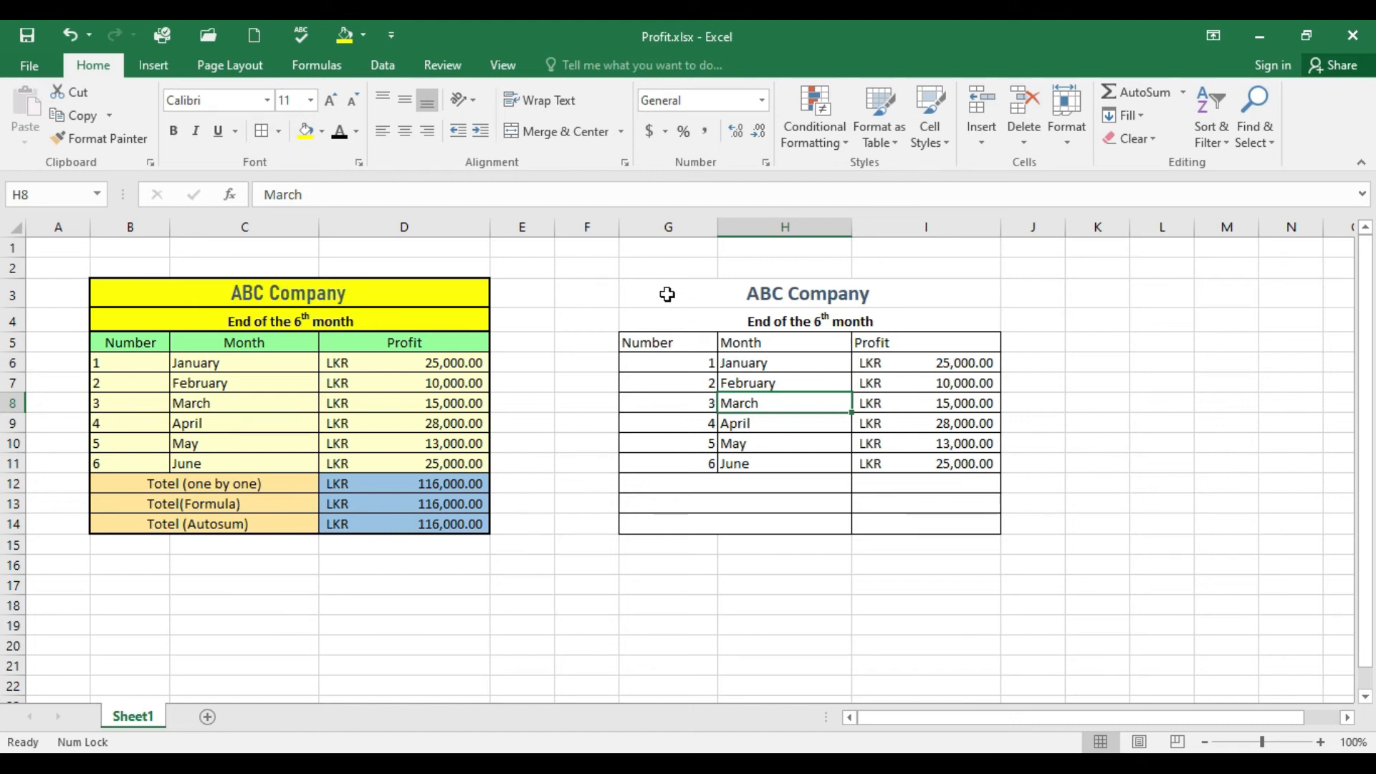
Add borders around the title and subtitle cells in G3:I4.
left_click_drag(667, 295, 967, 321)
left_click(262, 131)
left_click(838, 450)
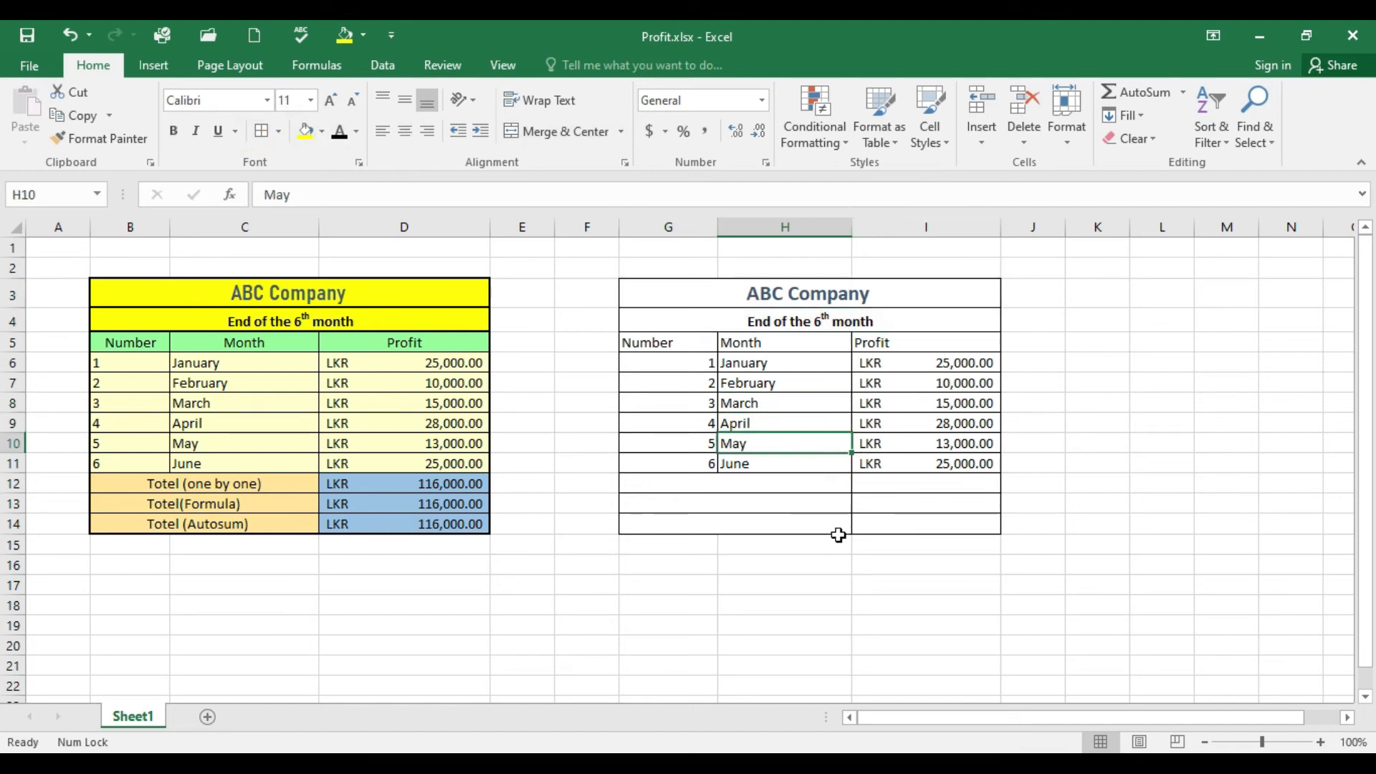
Centre the Number, Month and Profit headings in G5:I5.
left_click_drag(653, 342, 883, 341)
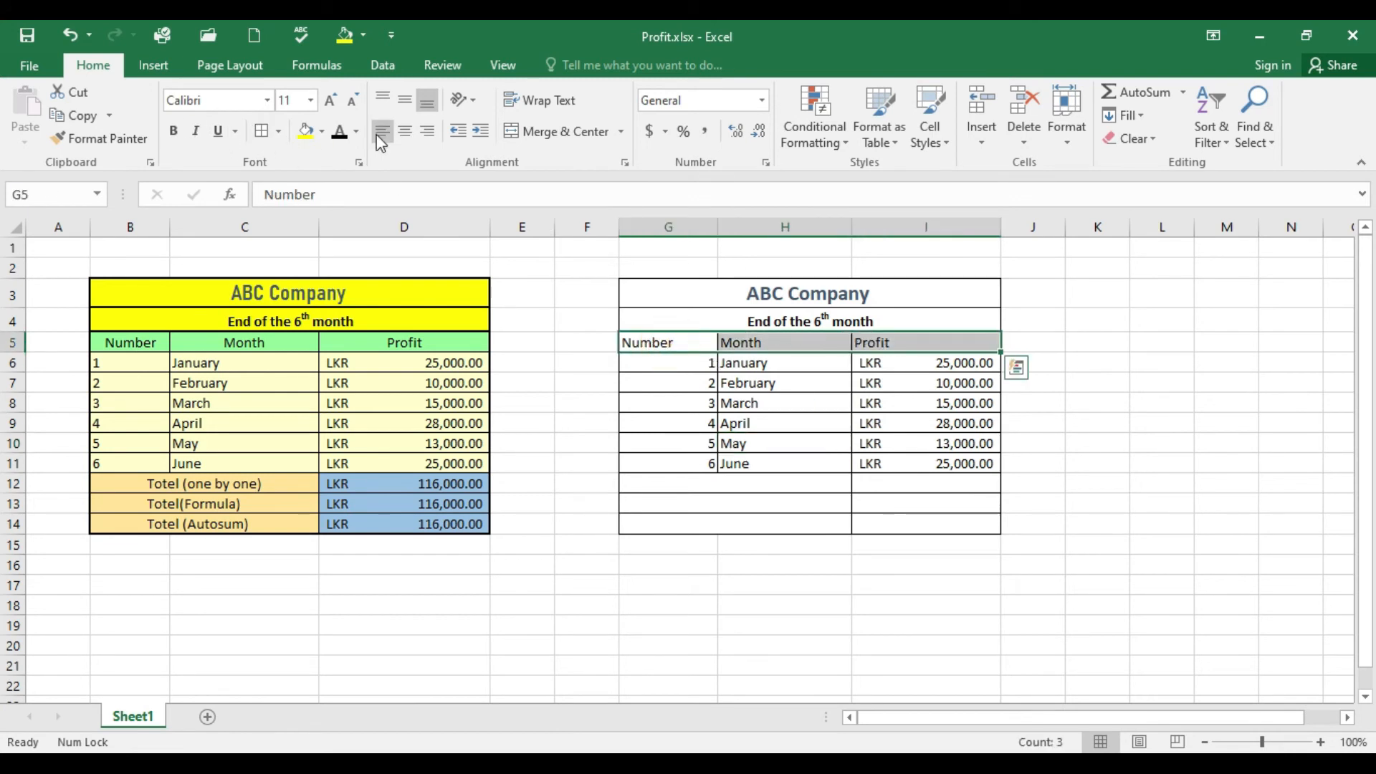
left_click(405, 131)
left_click(1033, 584)
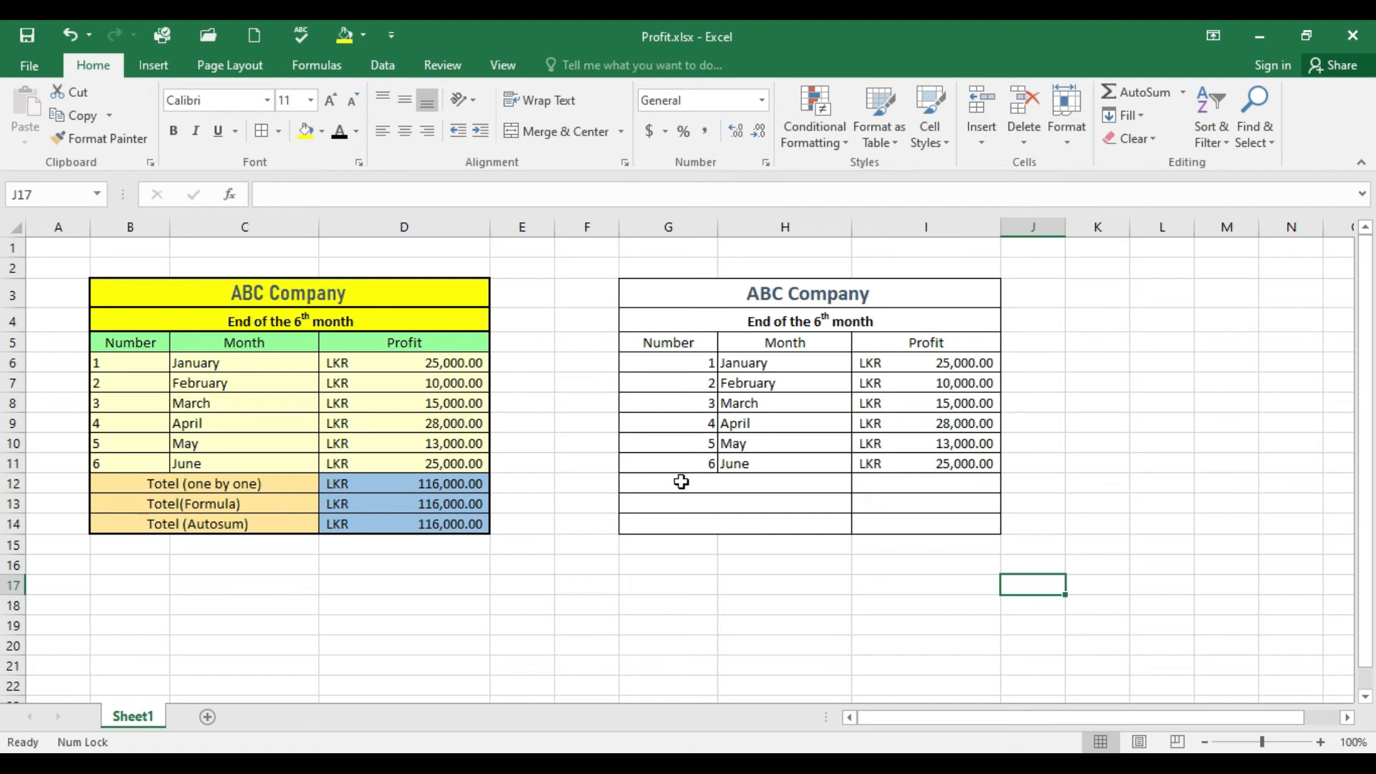
Enter the labels Totel(one by one), Totel(Formula) and Totel(Autosum) in G12, G13 and G14.
left_click(680, 481)
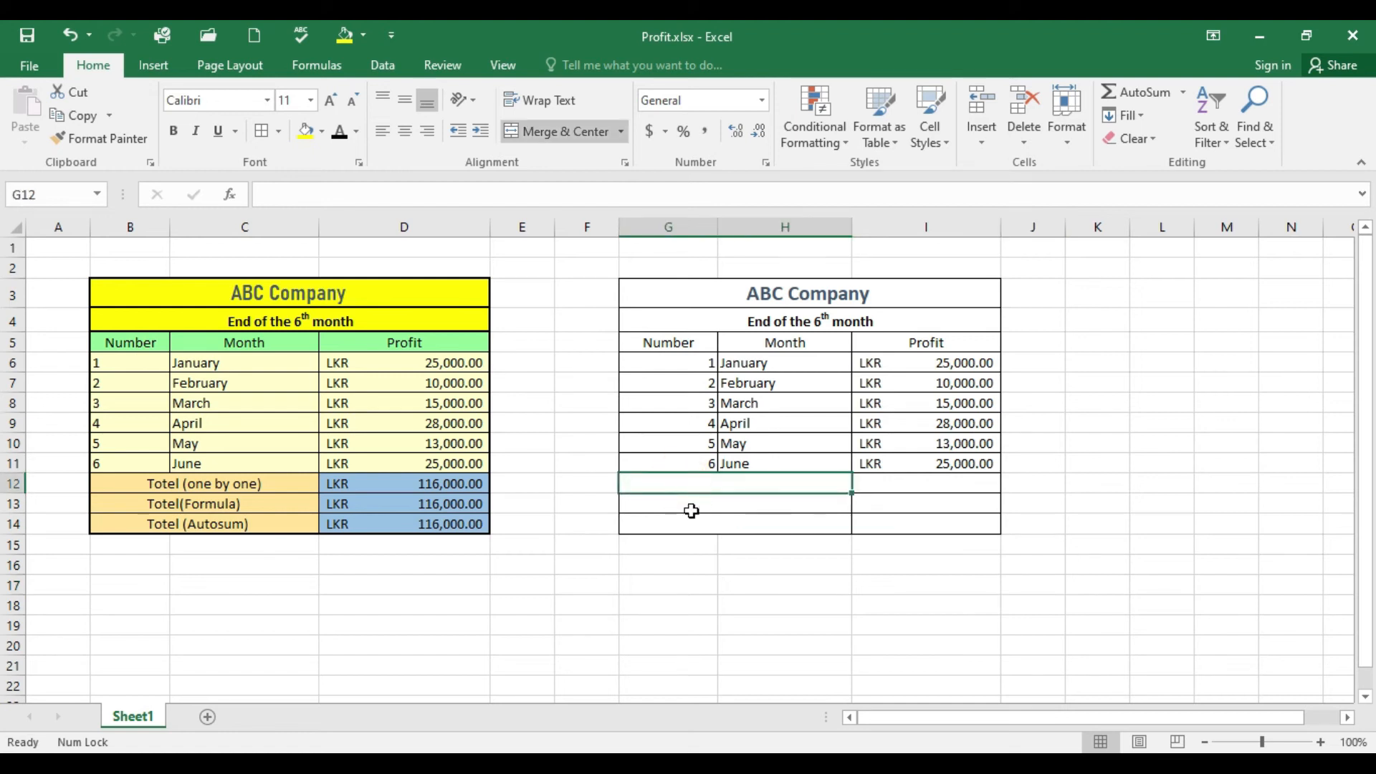
type("Totel(one by one")
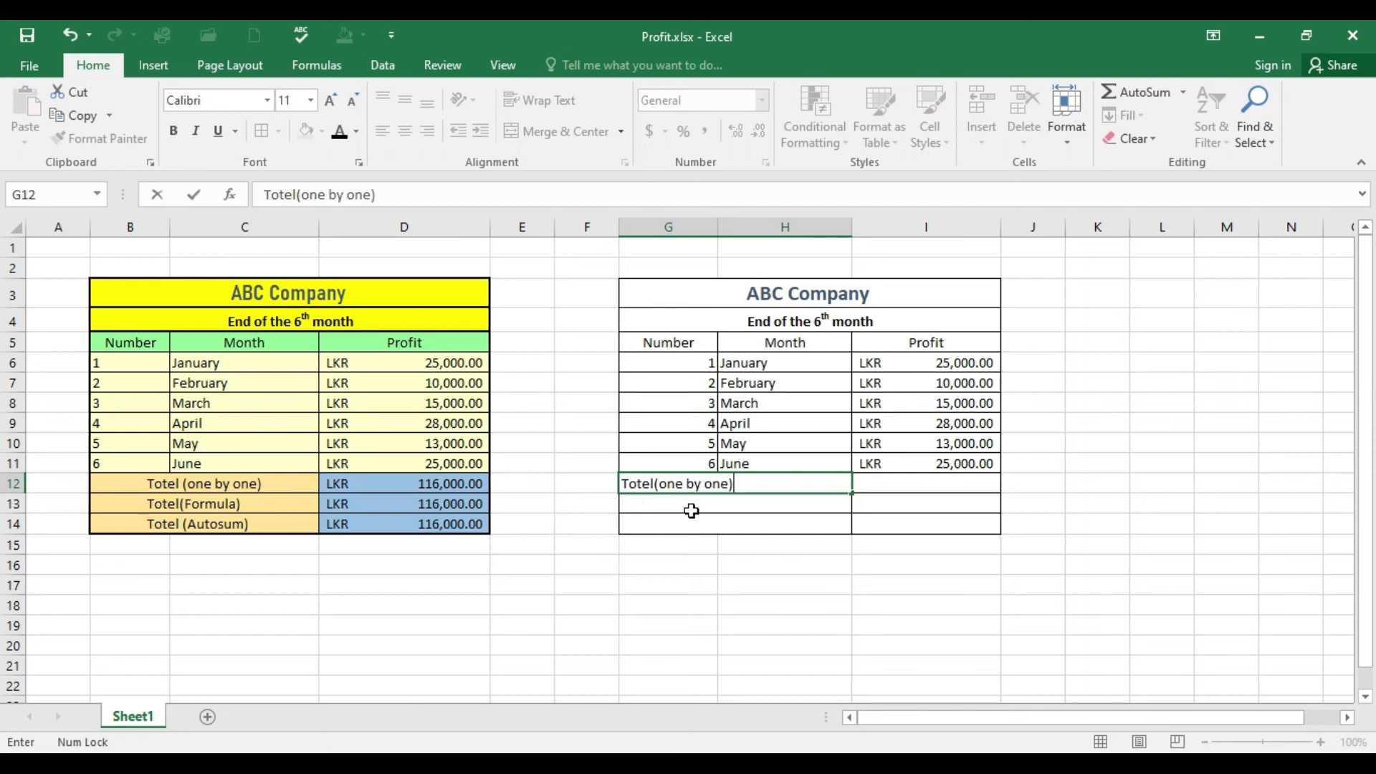
left_click(691, 510)
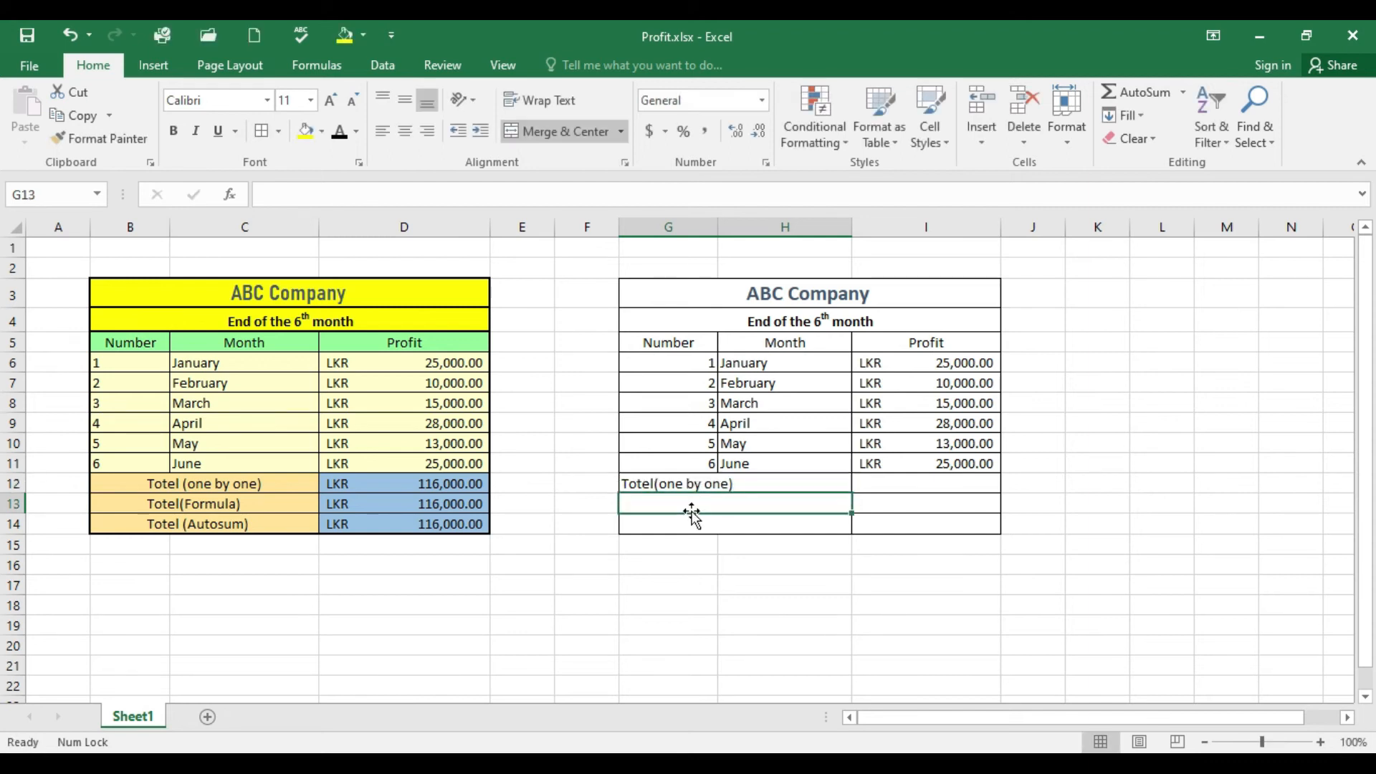
type("T")
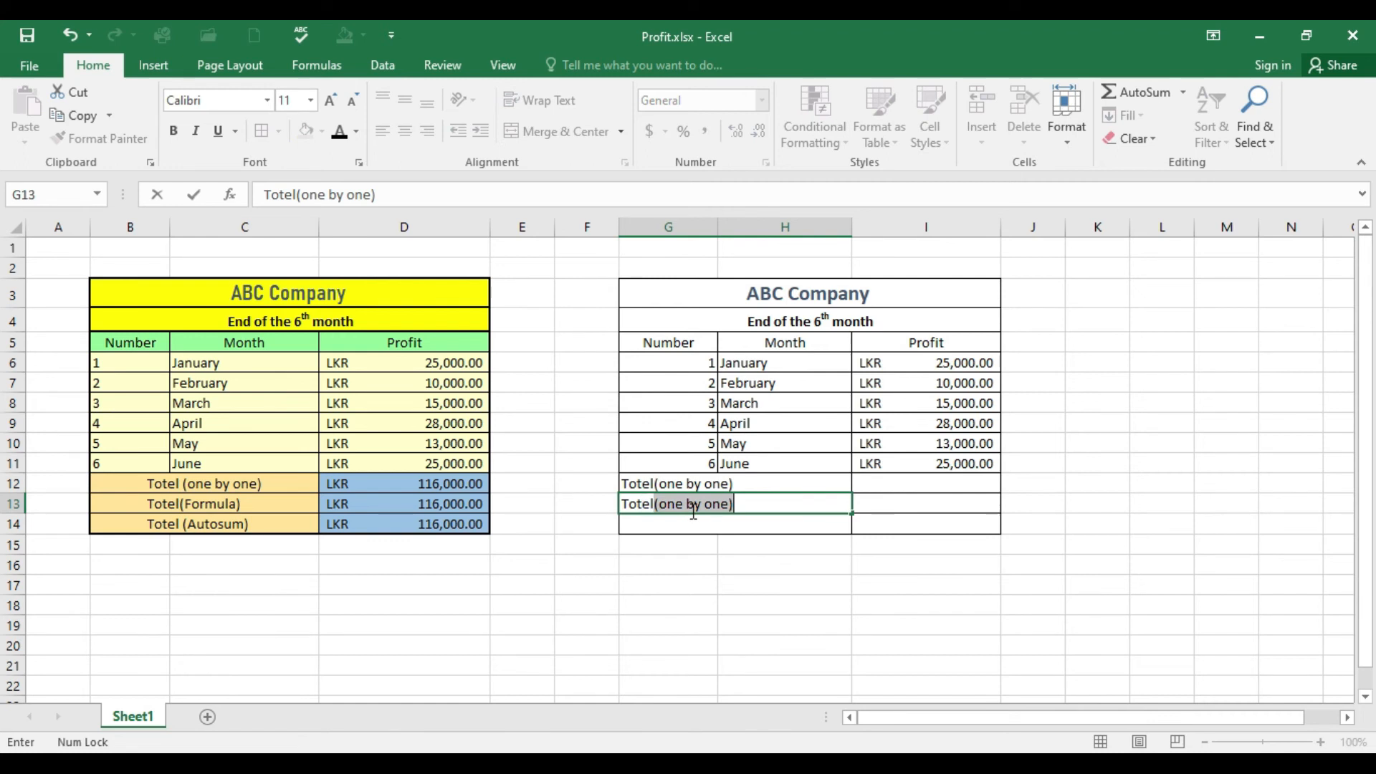
type("otel(")
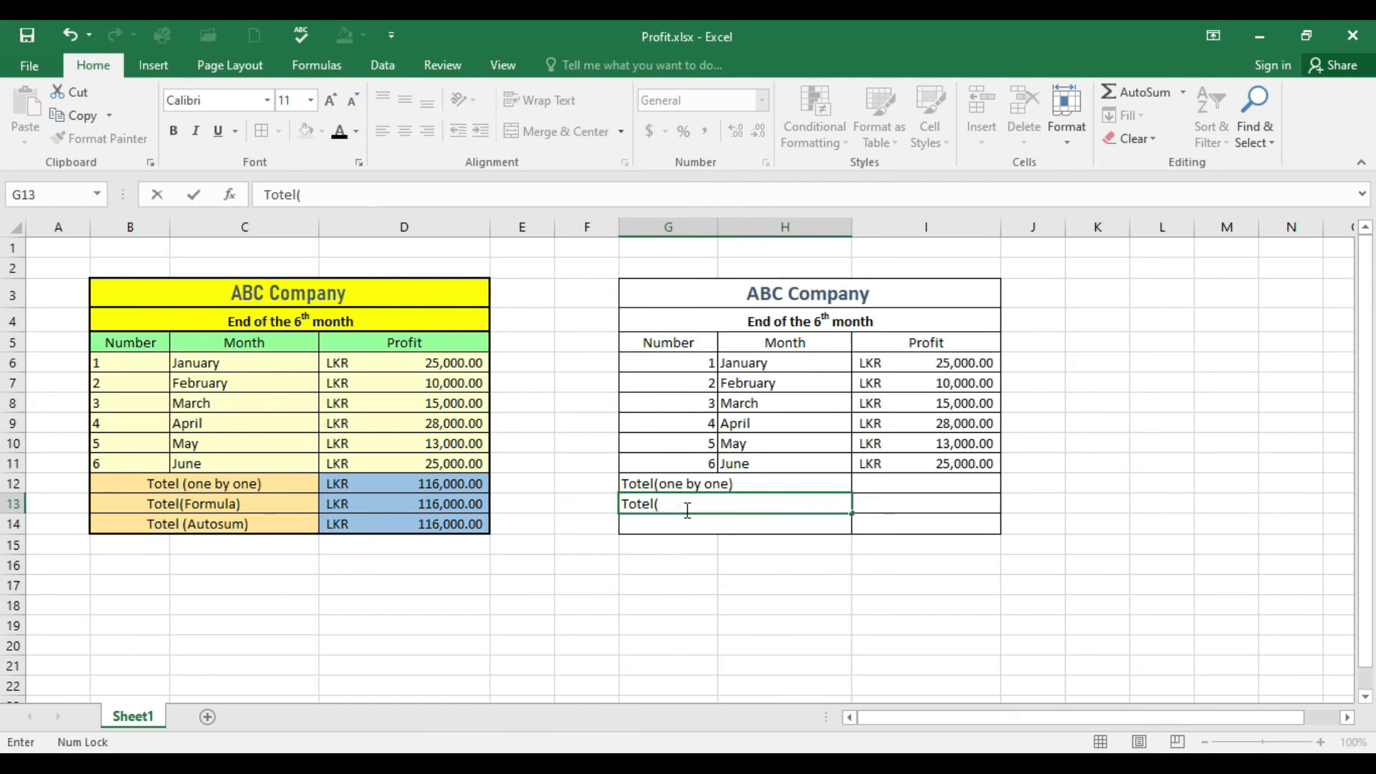
type("Dormula)")
key("Return")
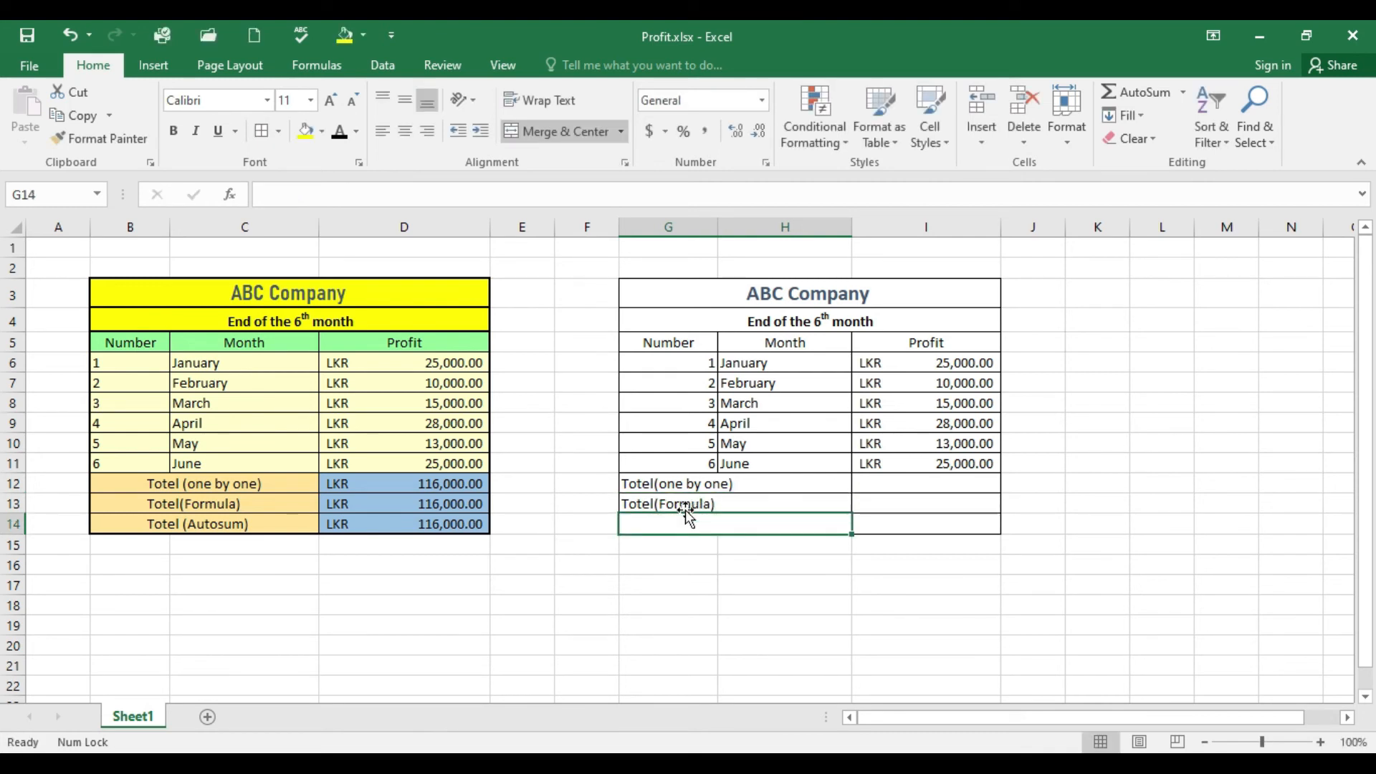
type("Totel(Au")
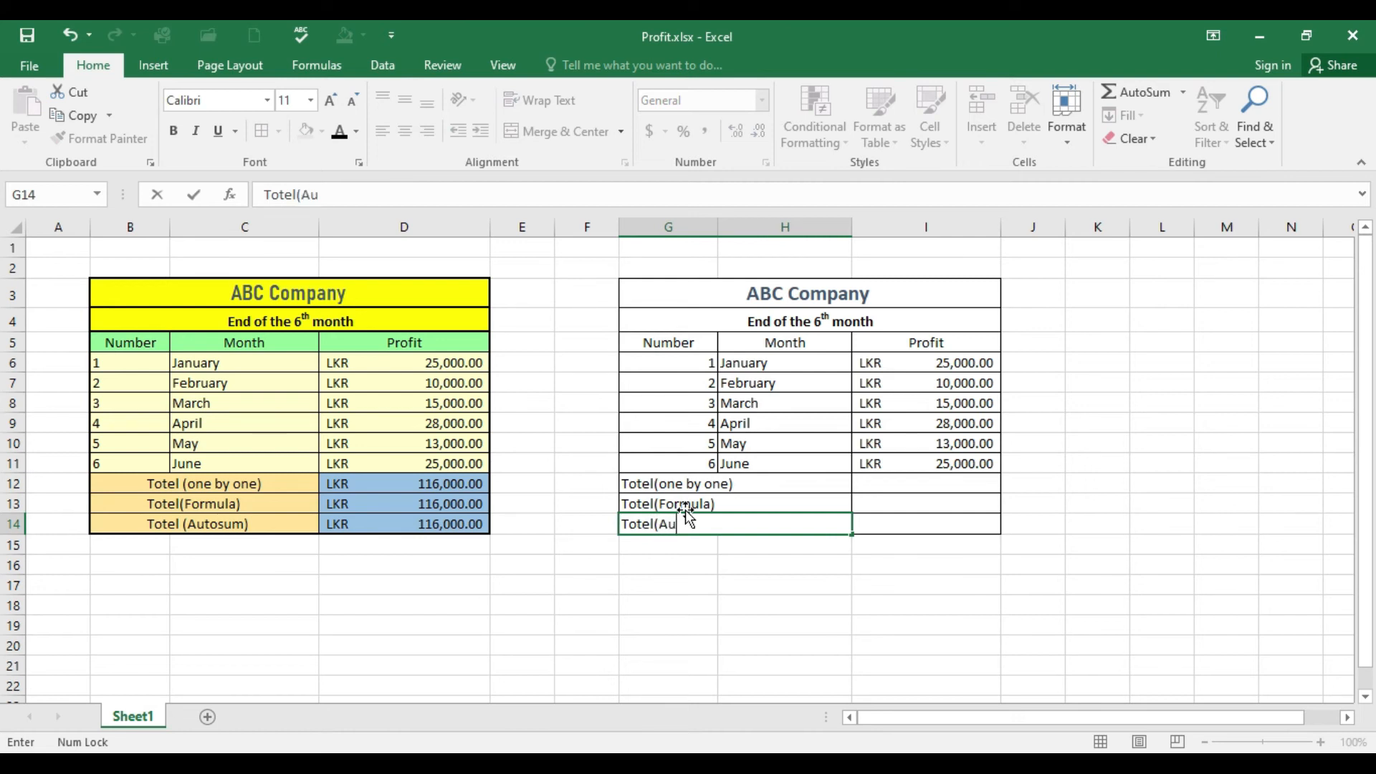
type("tosum)")
key("Return")
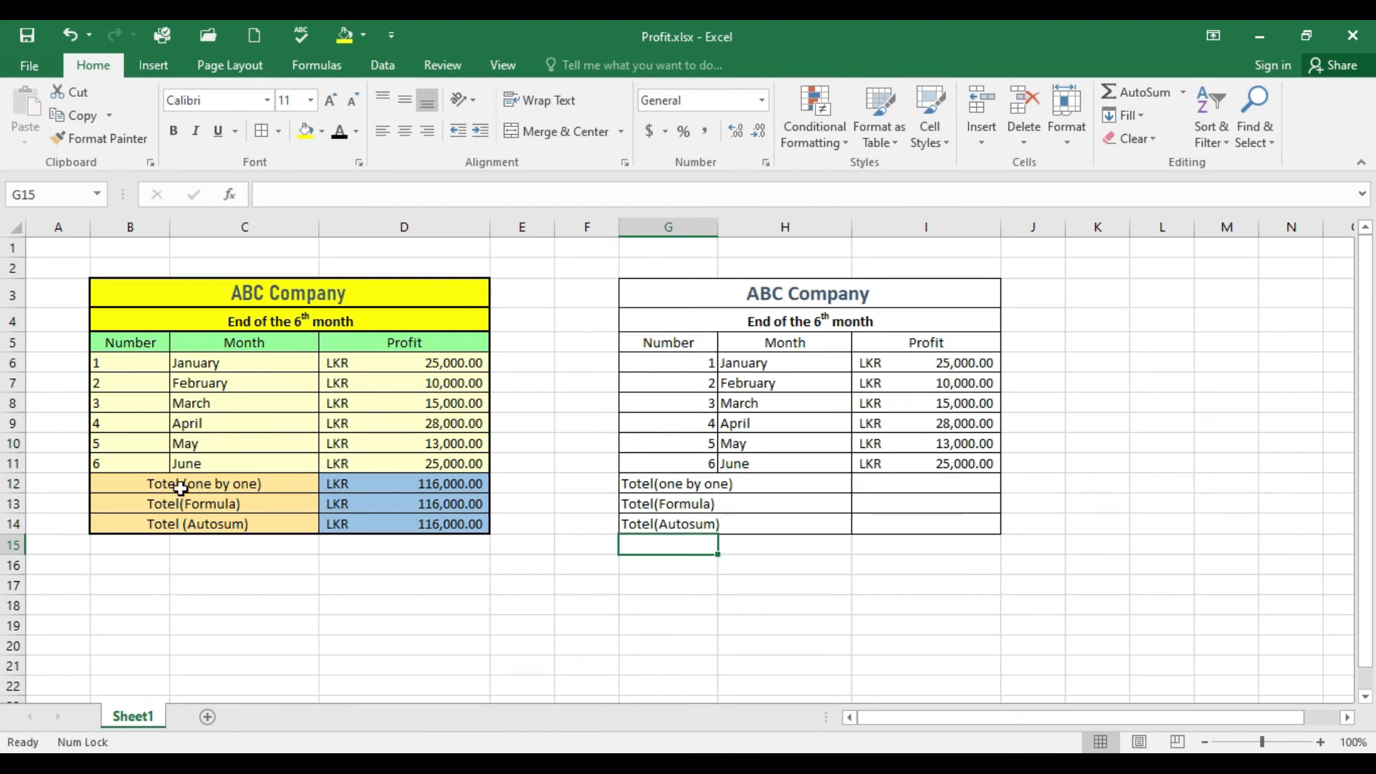
Try centring the three total labels in G12:G14, and undo the alignment.
left_click_drag(180, 488, 191, 522)
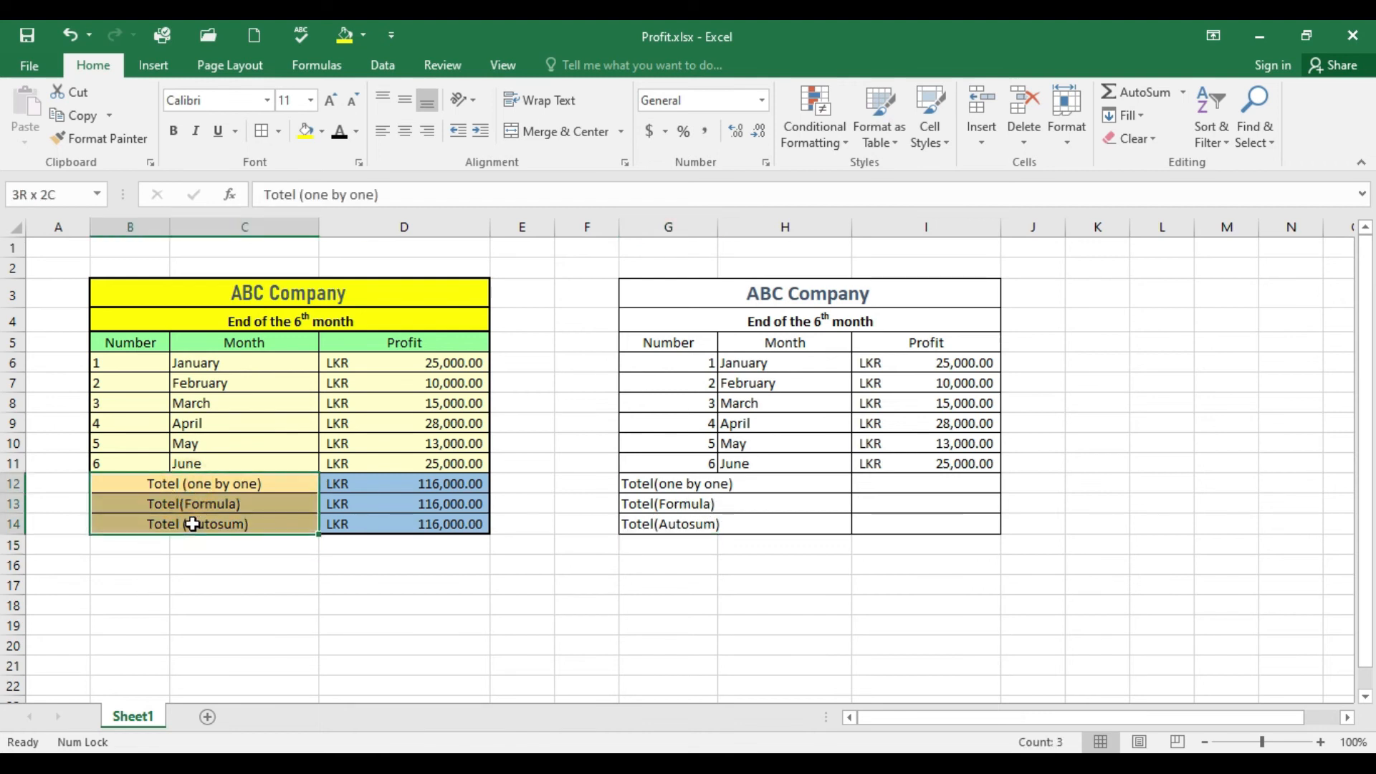
left_click(763, 563)
left_click_drag(744, 483, 748, 517)
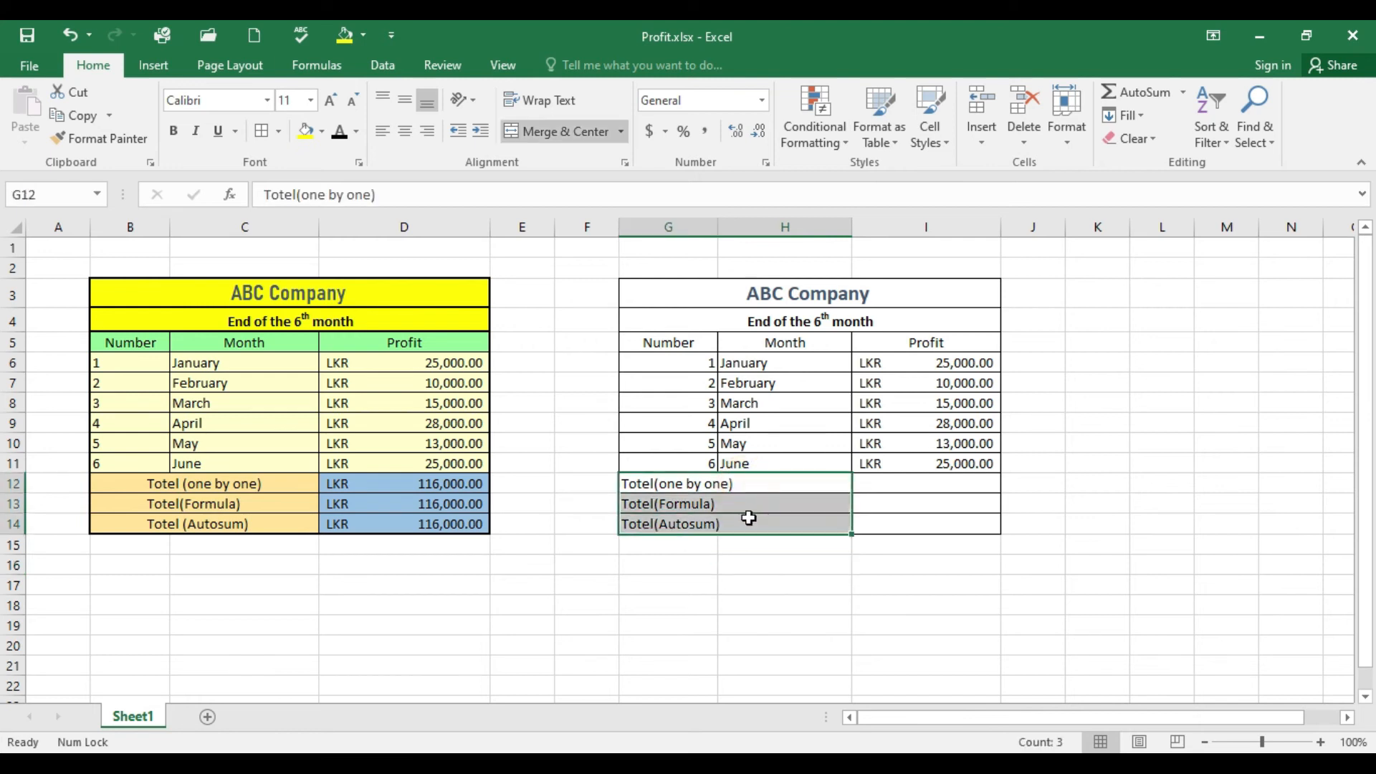
left_click(407, 135)
left_click(747, 608)
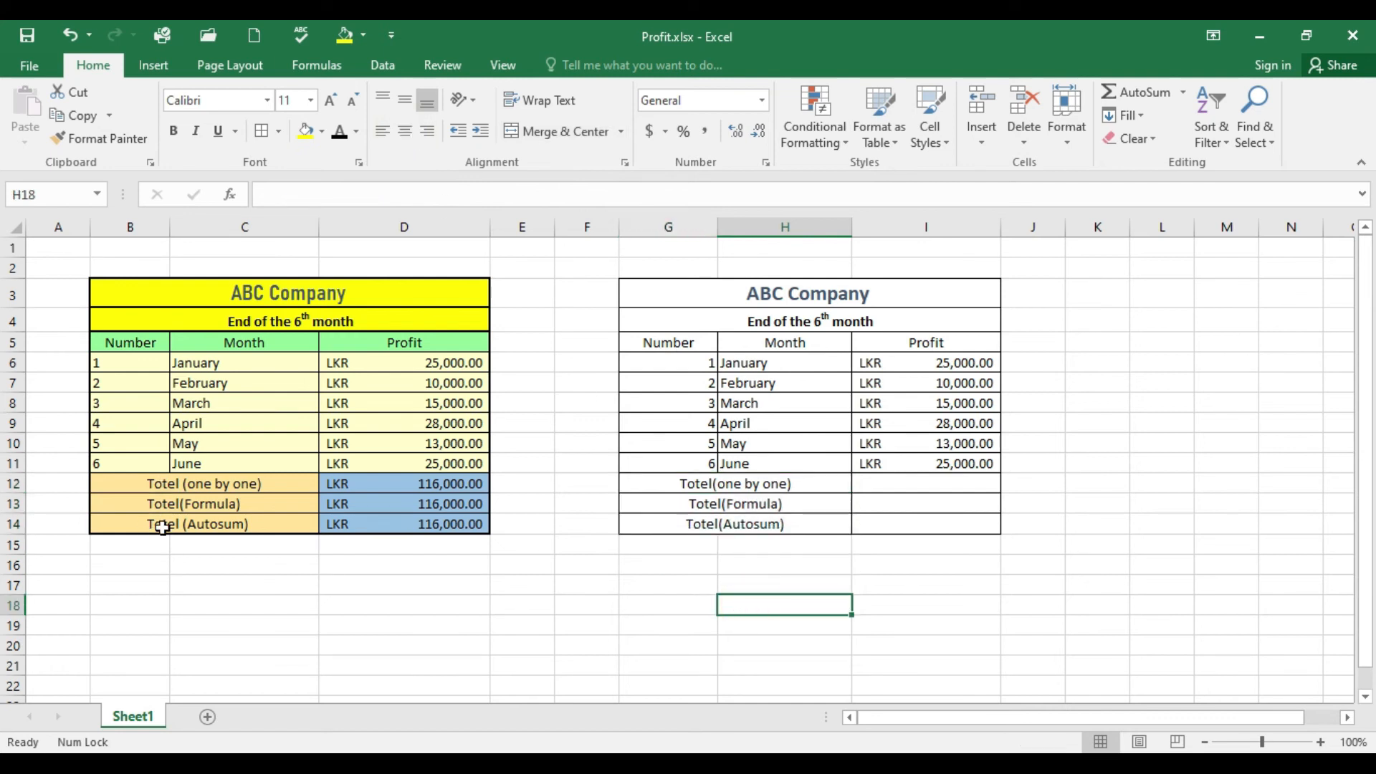
key("ctrl+x")
key("ctrl+z")
Increase the indent of the three total labels in G12:G14.
double_click(719, 563)
left_click(687, 483)
left_click_drag(687, 484, 693, 522)
left_click(694, 522)
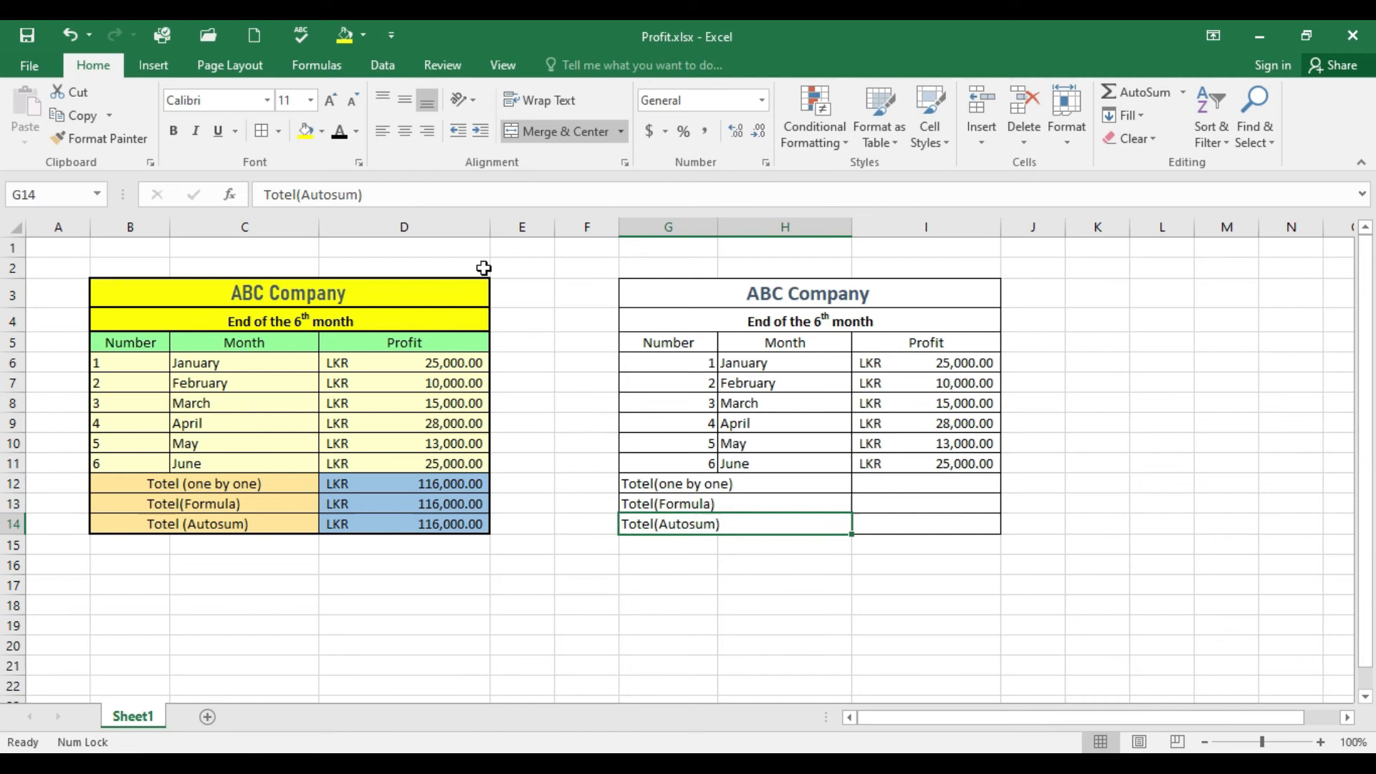
left_click(471, 136)
left_click_drag(657, 513, 654, 526)
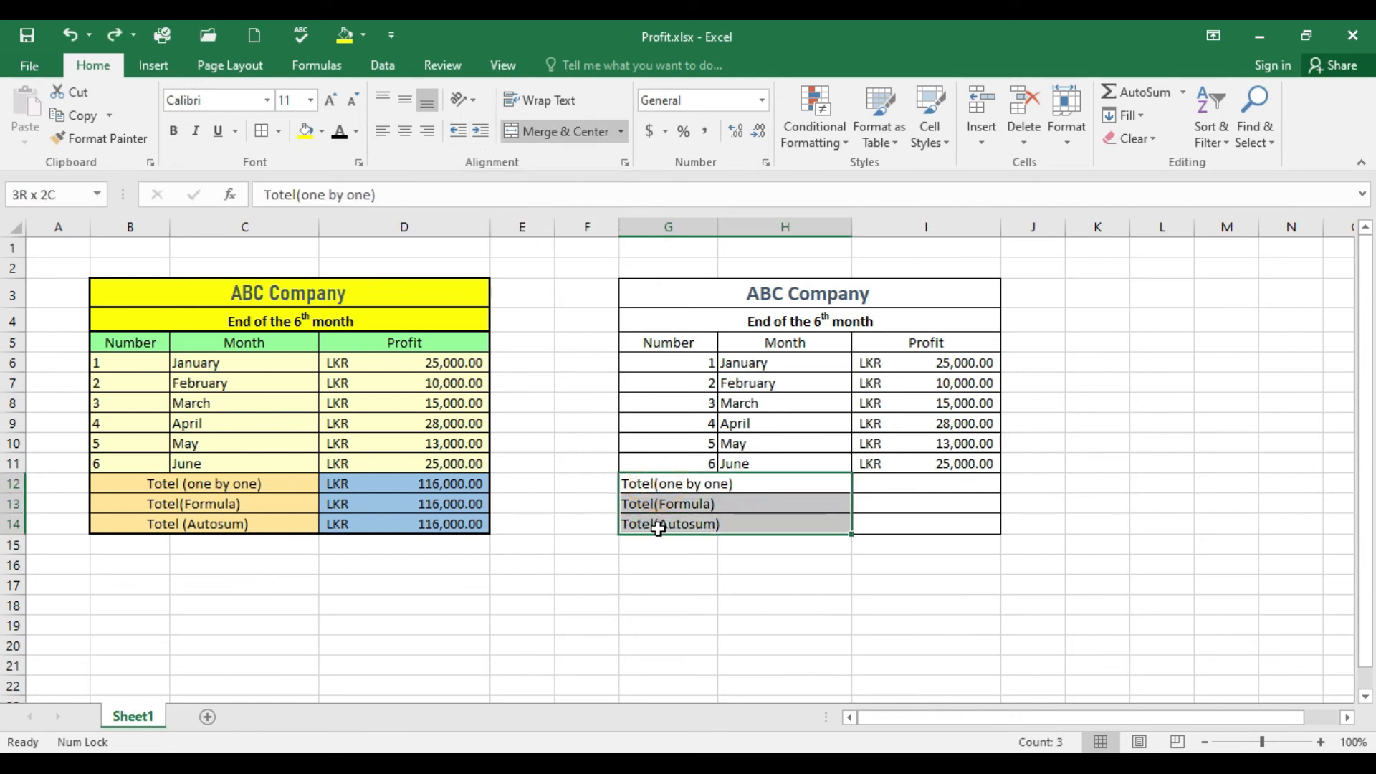
left_click(479, 132)
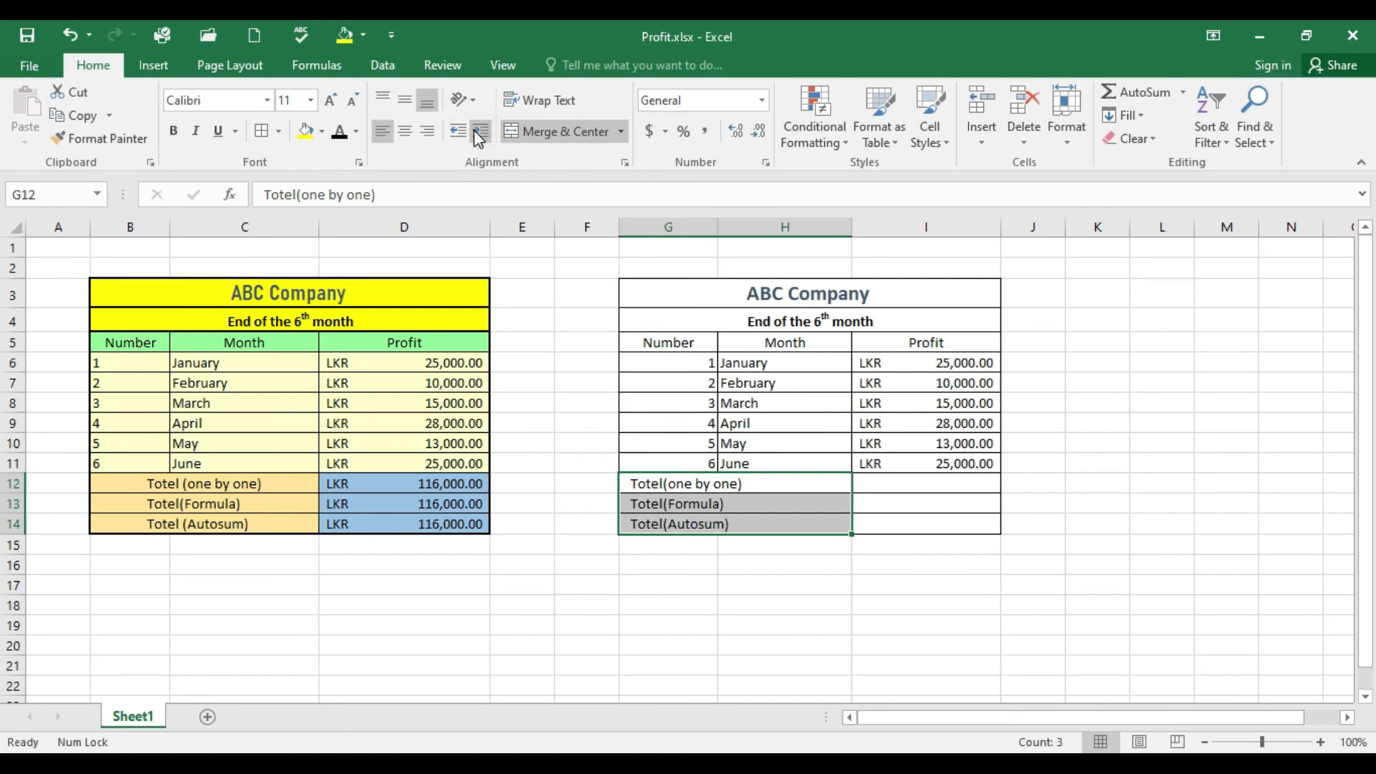
Increase the indent of the labels in G12:G14 further until they sit near the middle of their merged cells.
left_click(479, 133)
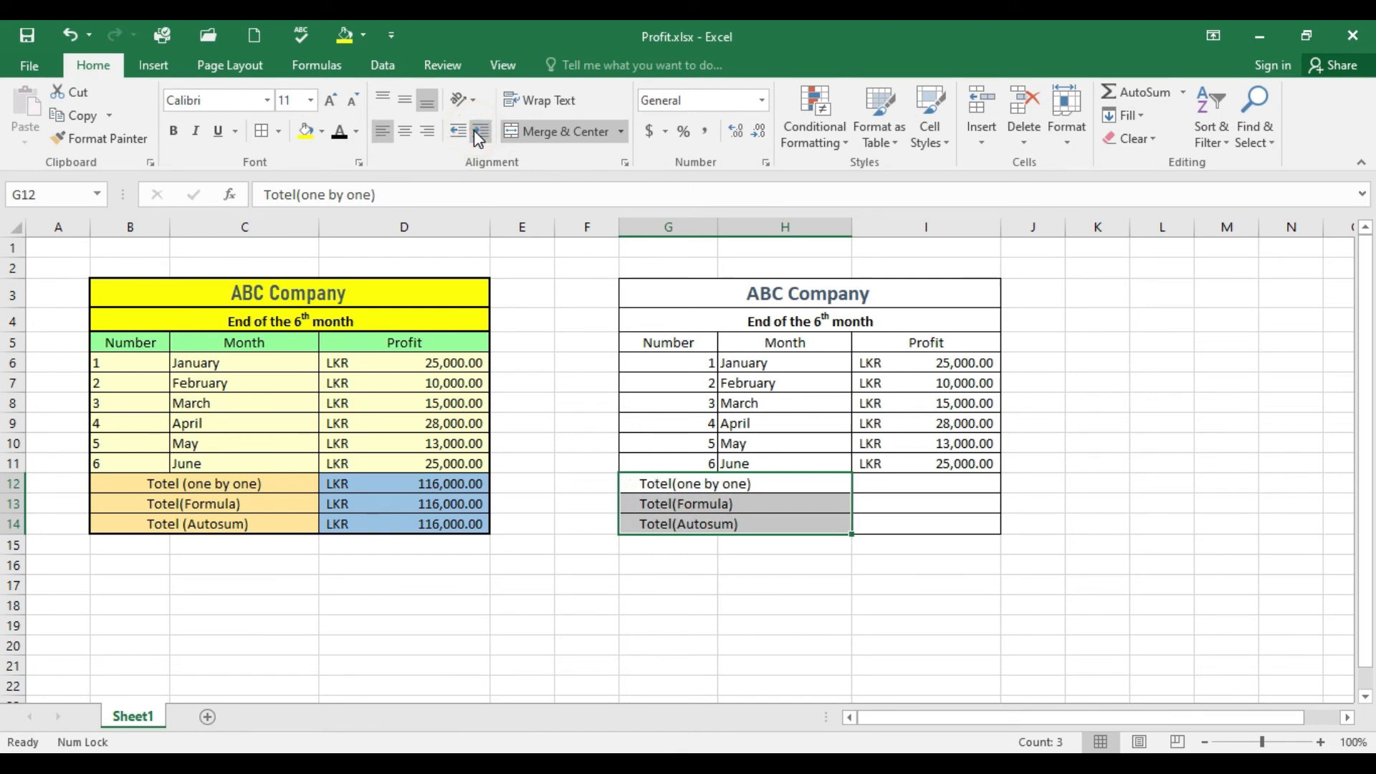
left_click(477, 133)
left_click(477, 133)
left_click(477, 133)
left_click(477, 133)
left_click(477, 133)
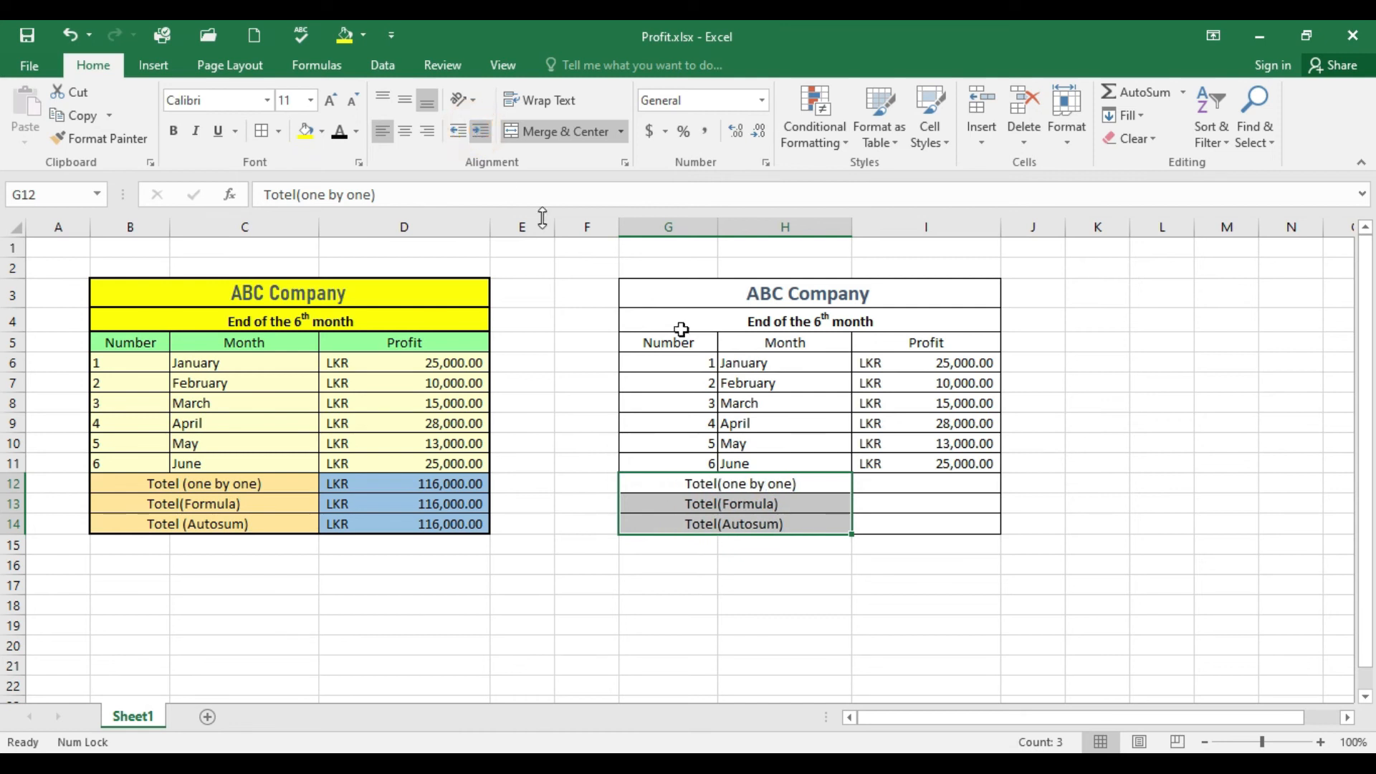
left_click(748, 602)
Try a smaller indent for the three total labels in G12:G14, and restore the larger one.
left_click_drag(751, 485, 743, 531)
left_click_drag(280, 491, 278, 524)
left_click(709, 483)
left_click(749, 602)
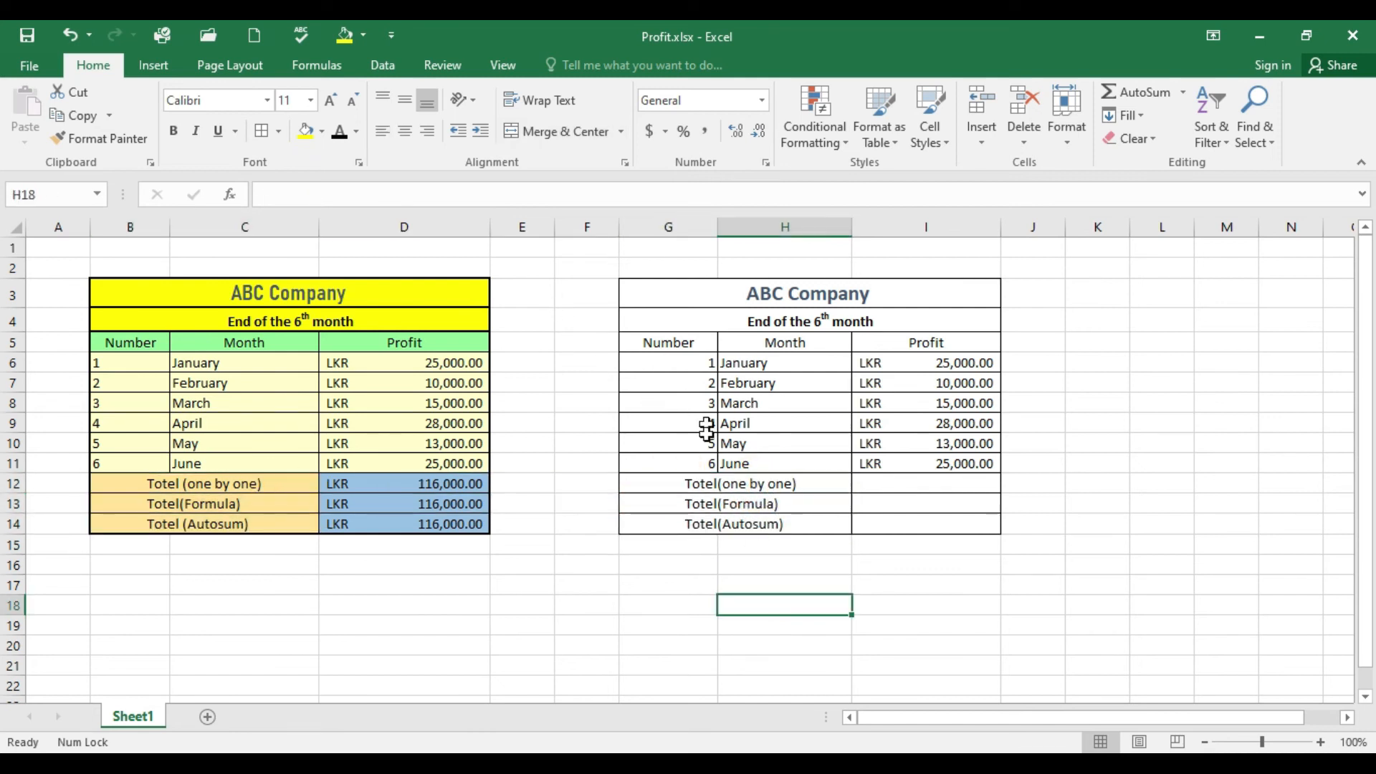
left_click(710, 489)
left_click_drag(710, 489, 710, 520)
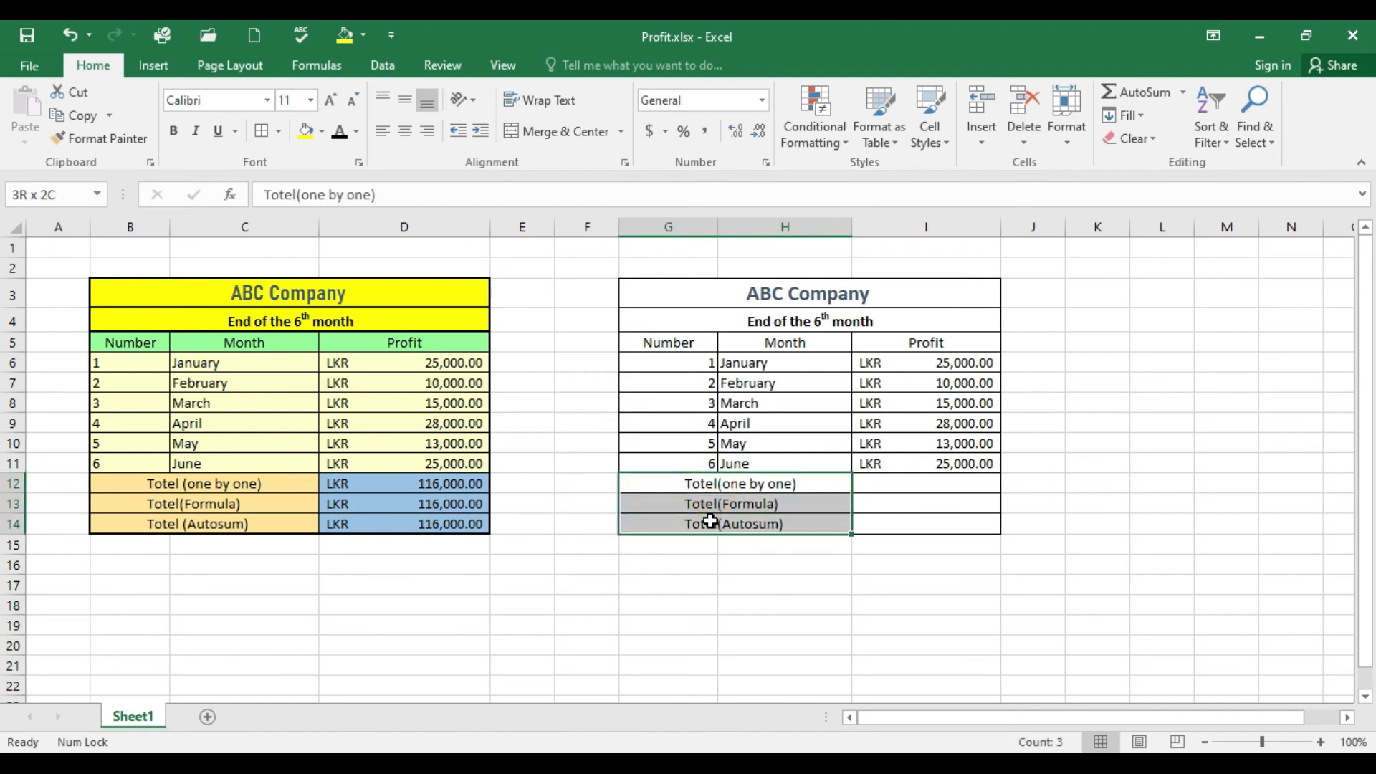
left_click(459, 131)
left_click(459, 131)
left_click(480, 131)
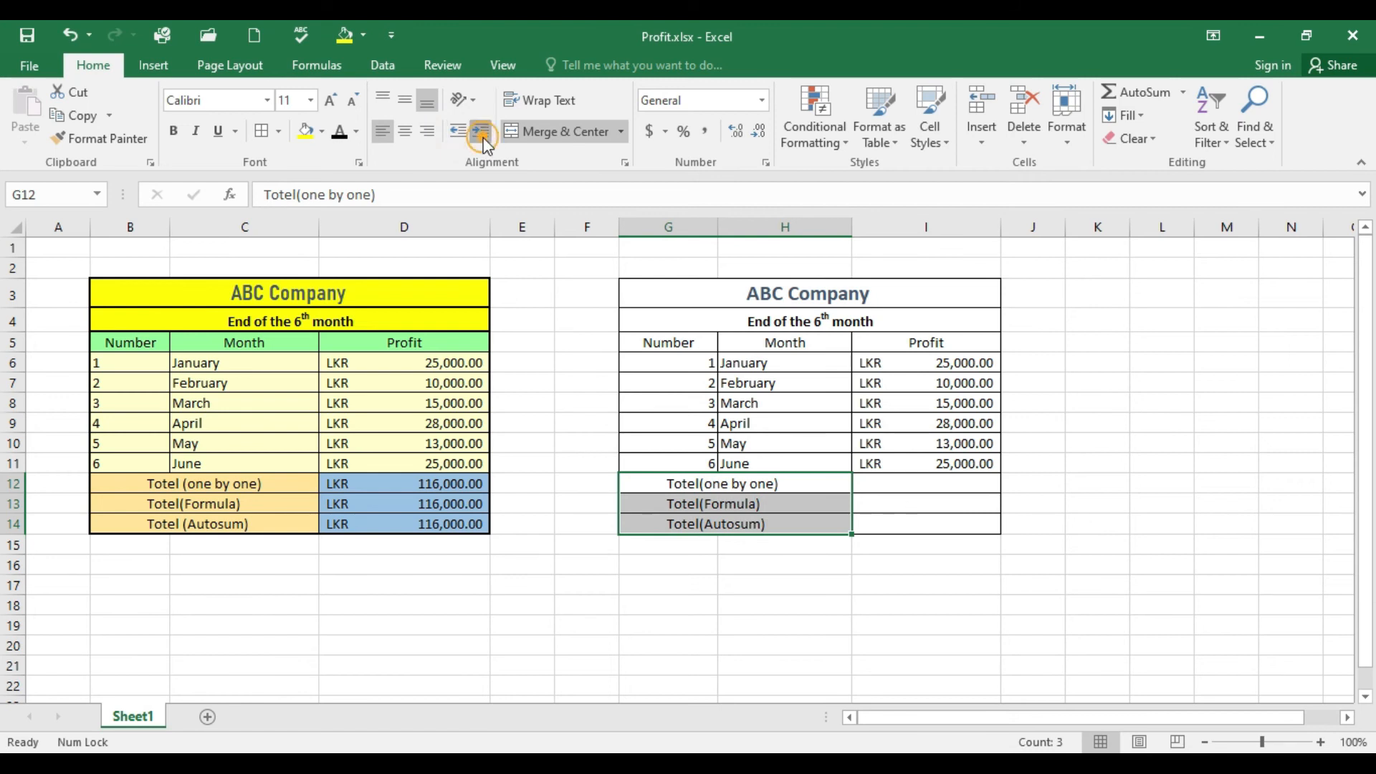
left_click(684, 551)
Left-align the numbers 1 to 6 in G6:G11.
left_click_drag(700, 364, 683, 473)
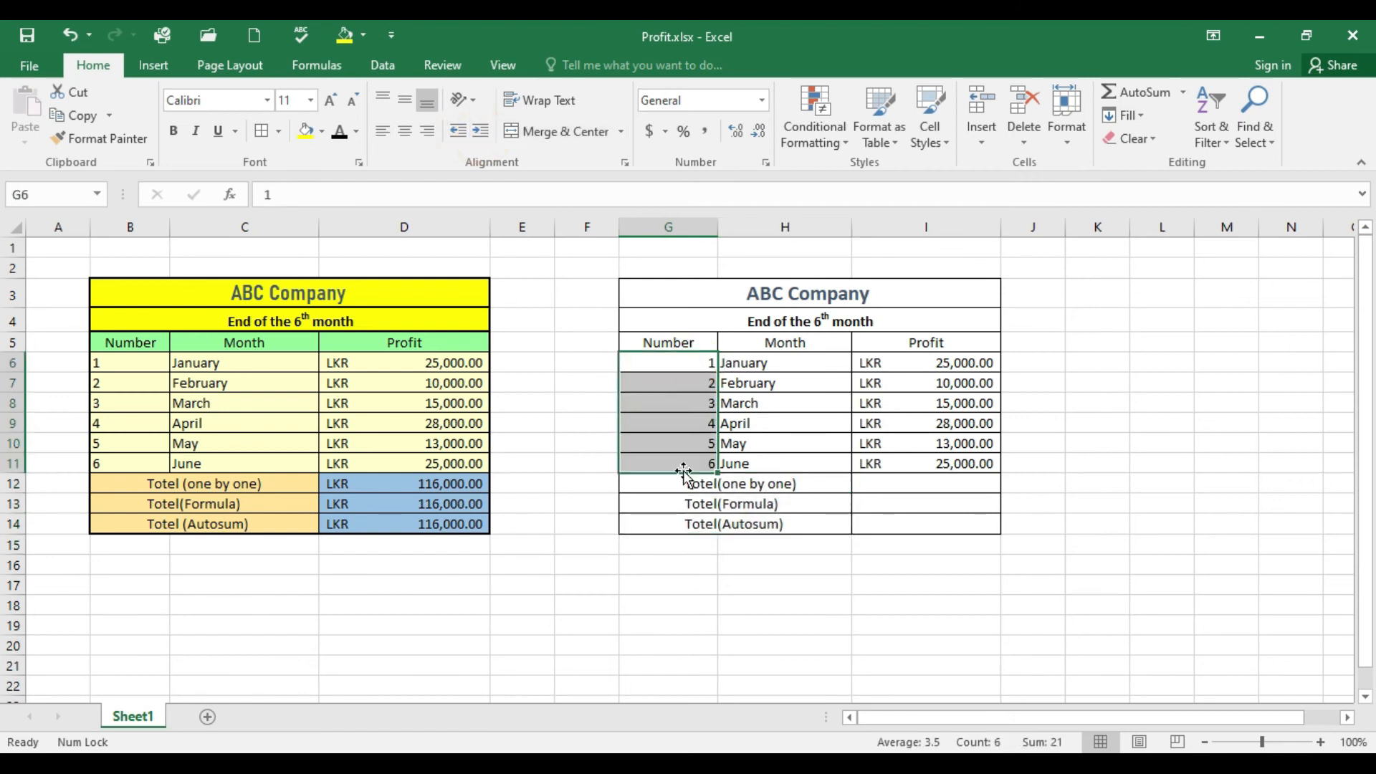
left_click(383, 135)
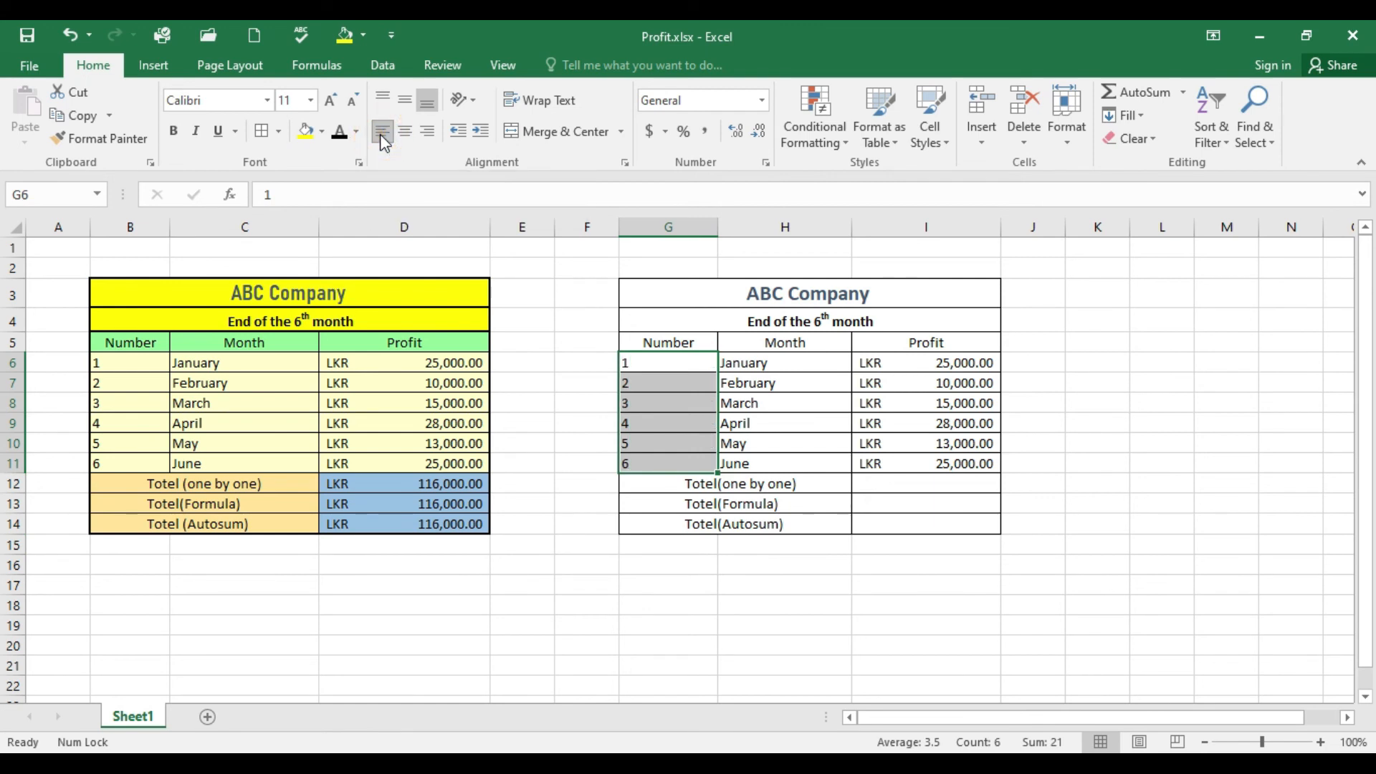
left_click(970, 559)
Centre the numbers 1 to 6 in G6:G11.
left_click_drag(679, 371, 669, 472)
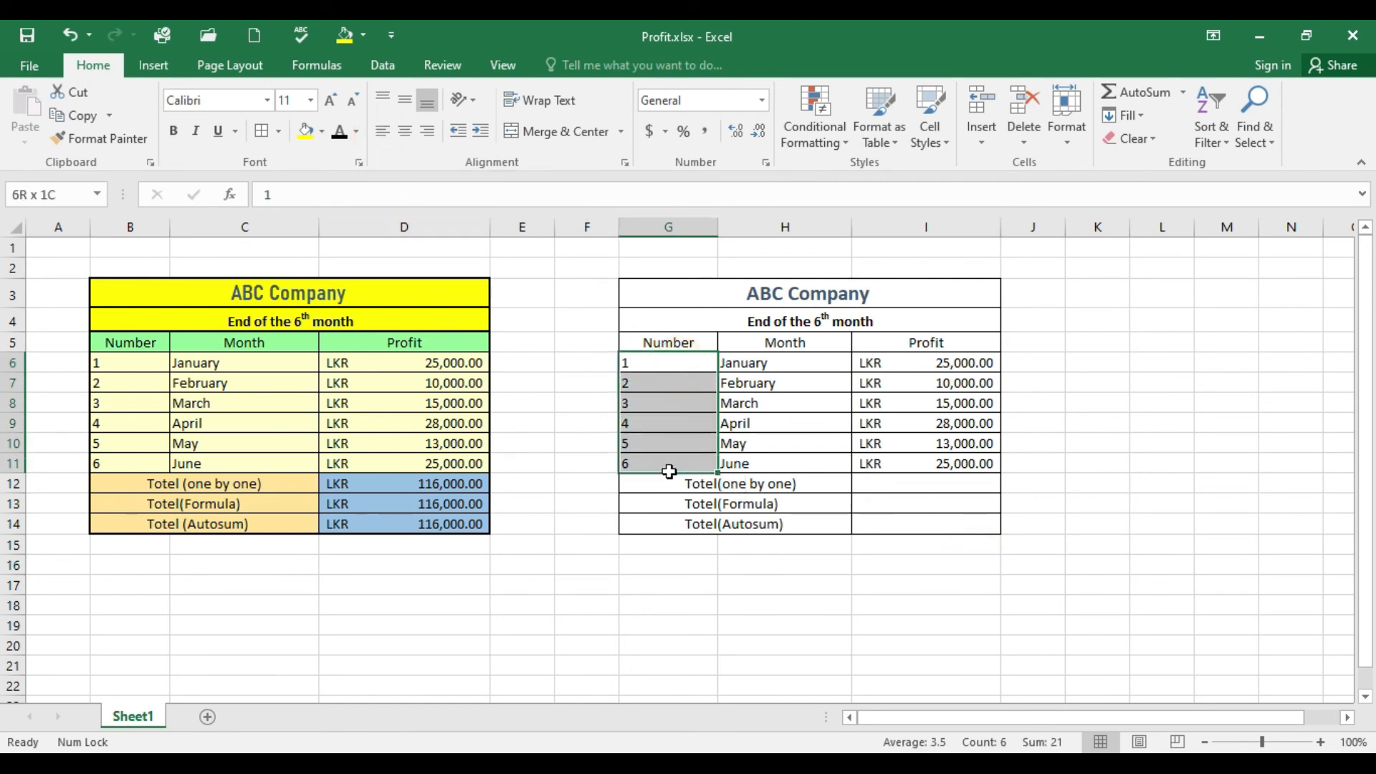
left_click(405, 131)
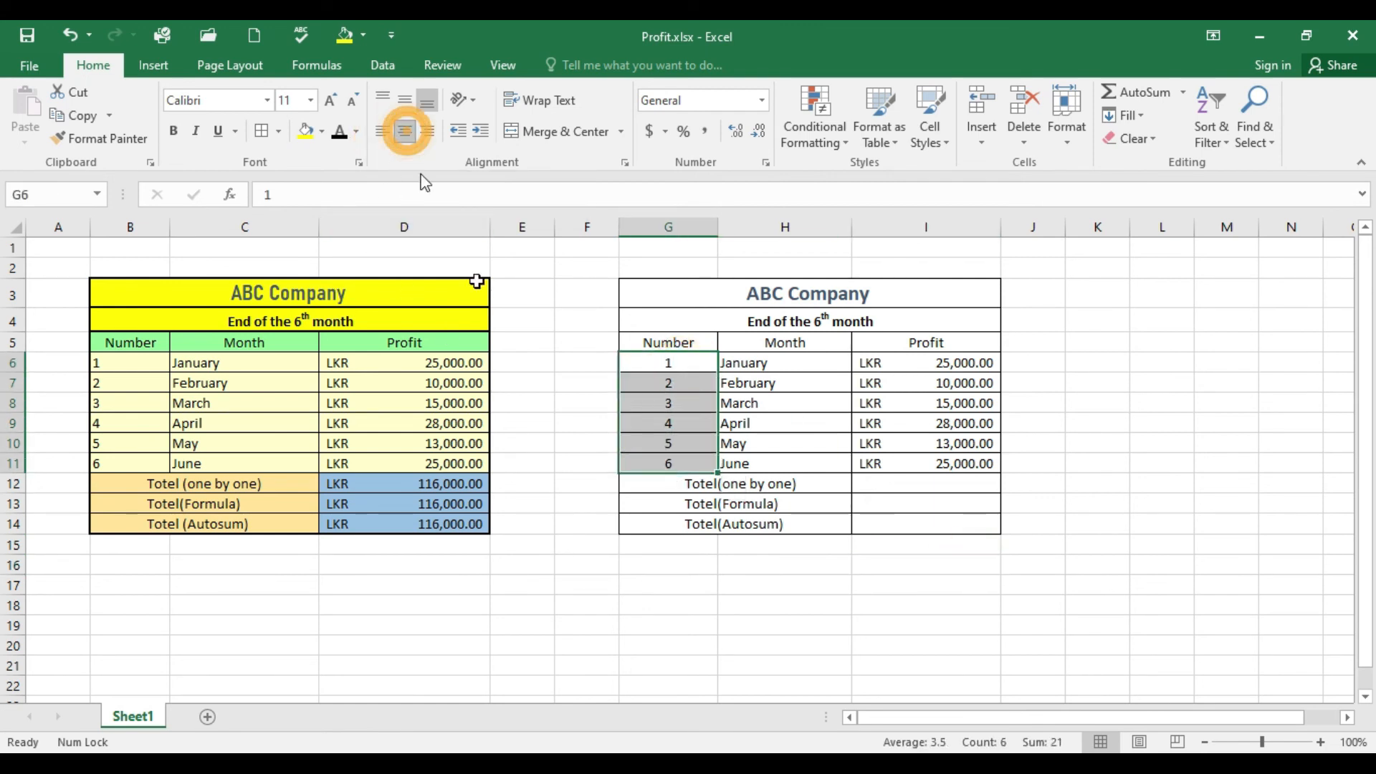
left_click(815, 552)
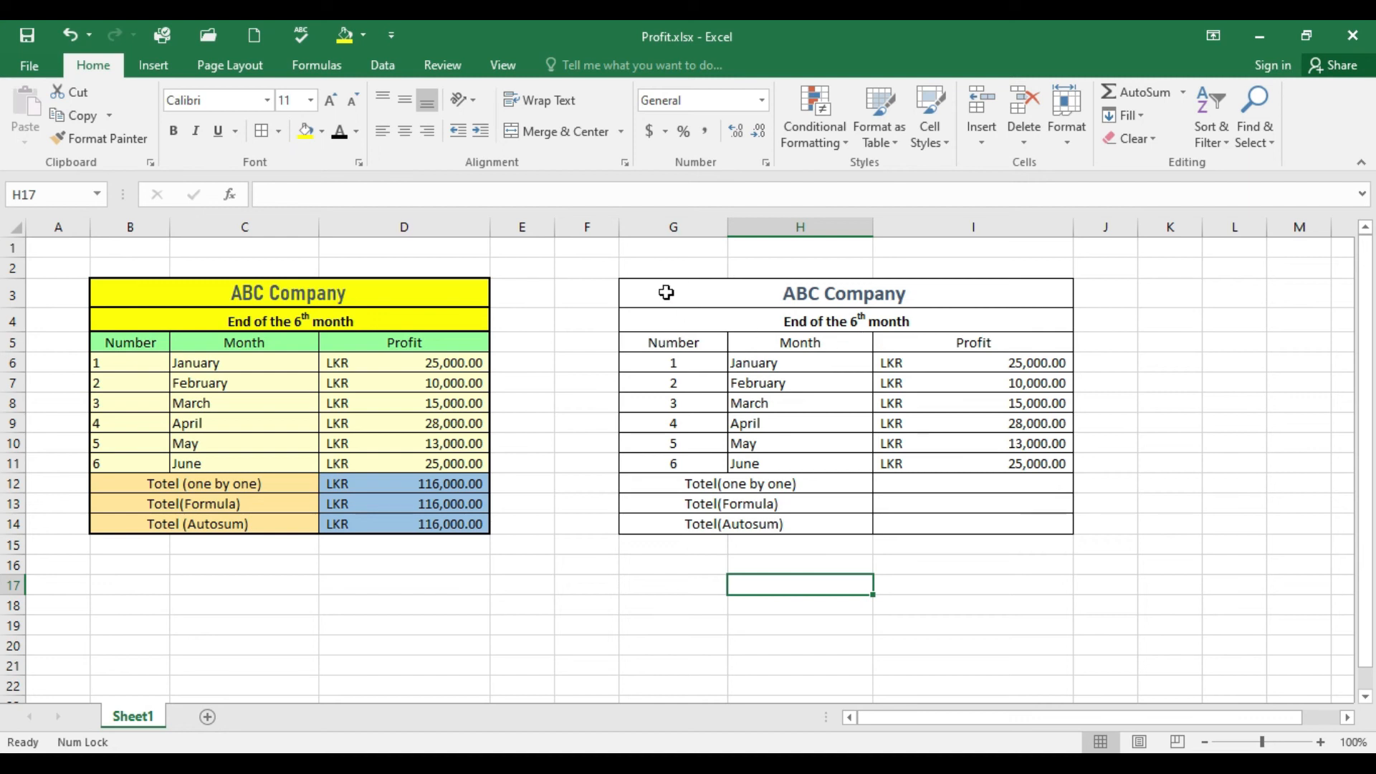
Fill the ABC Company title and the subtitle below it in G3:I4 with standard yellow.
left_click(701, 295)
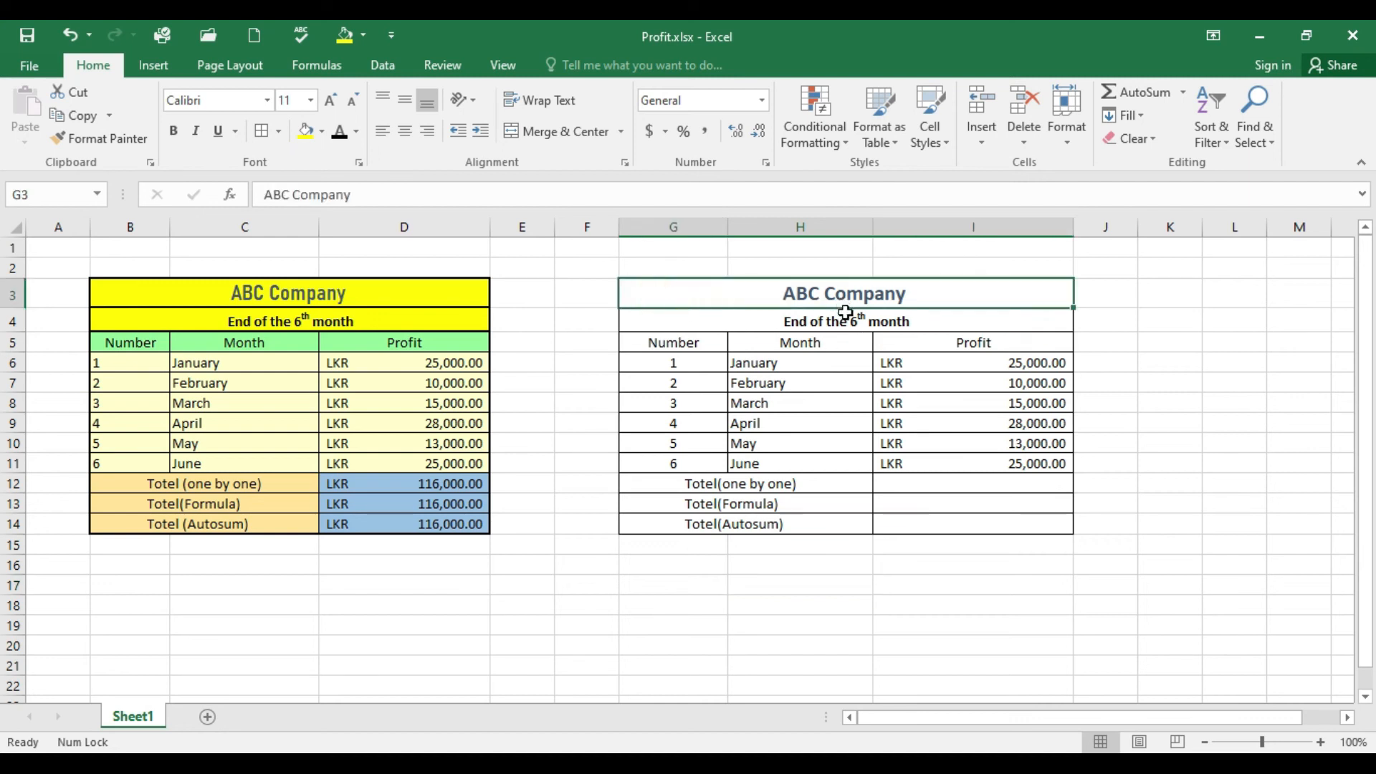
left_click_drag(839, 304, 850, 322)
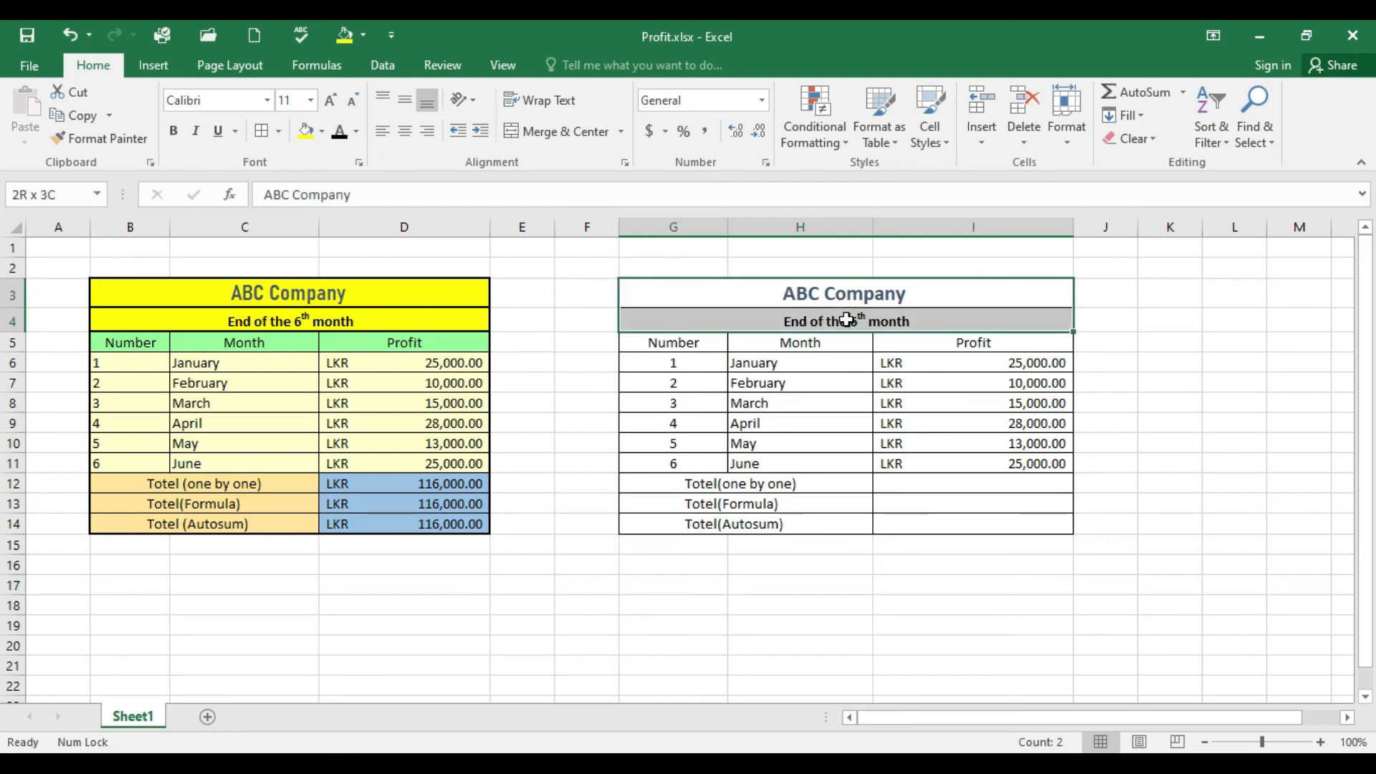
left_click(324, 133)
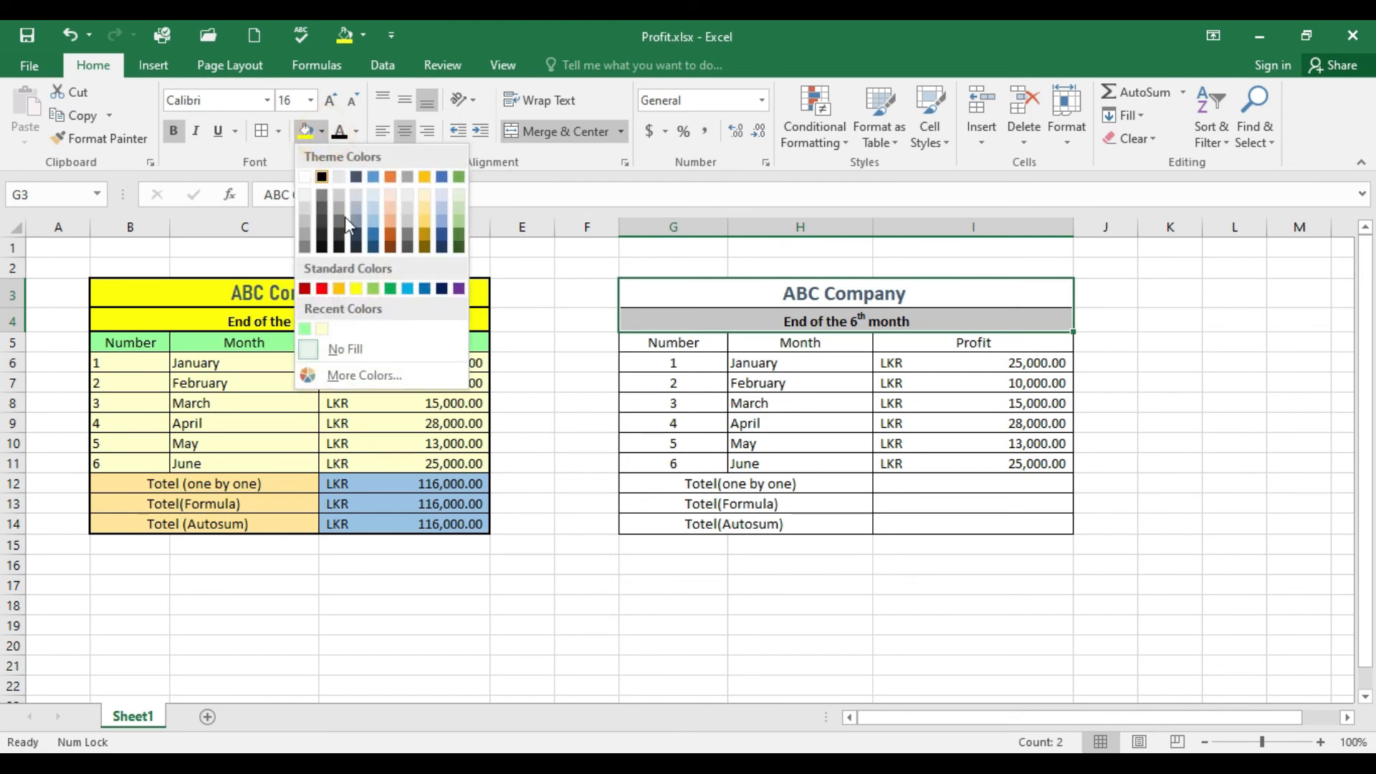
left_click(358, 288)
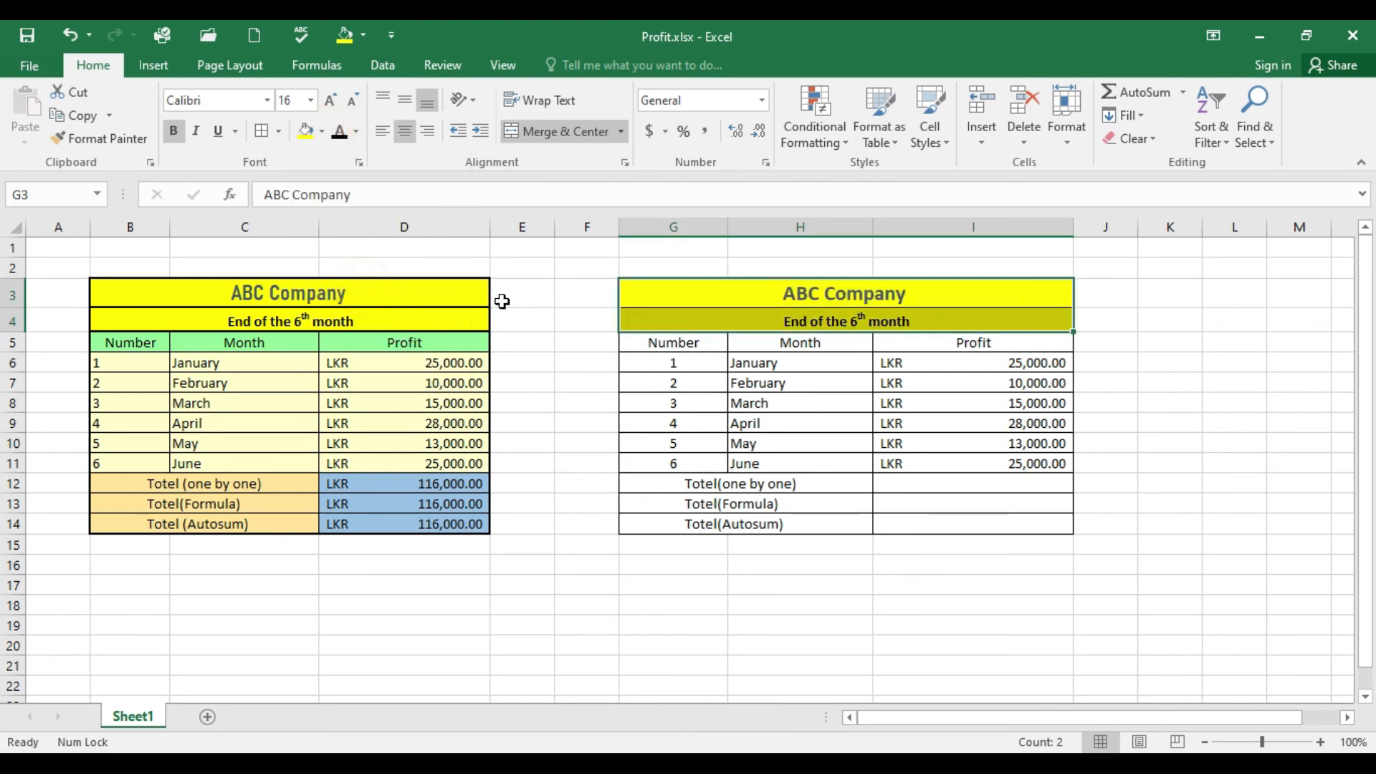
left_click(781, 407)
Fill the Number, Month and Profit headings in G5:I5 with the recently used light green.
left_click_drag(645, 340, 998, 341)
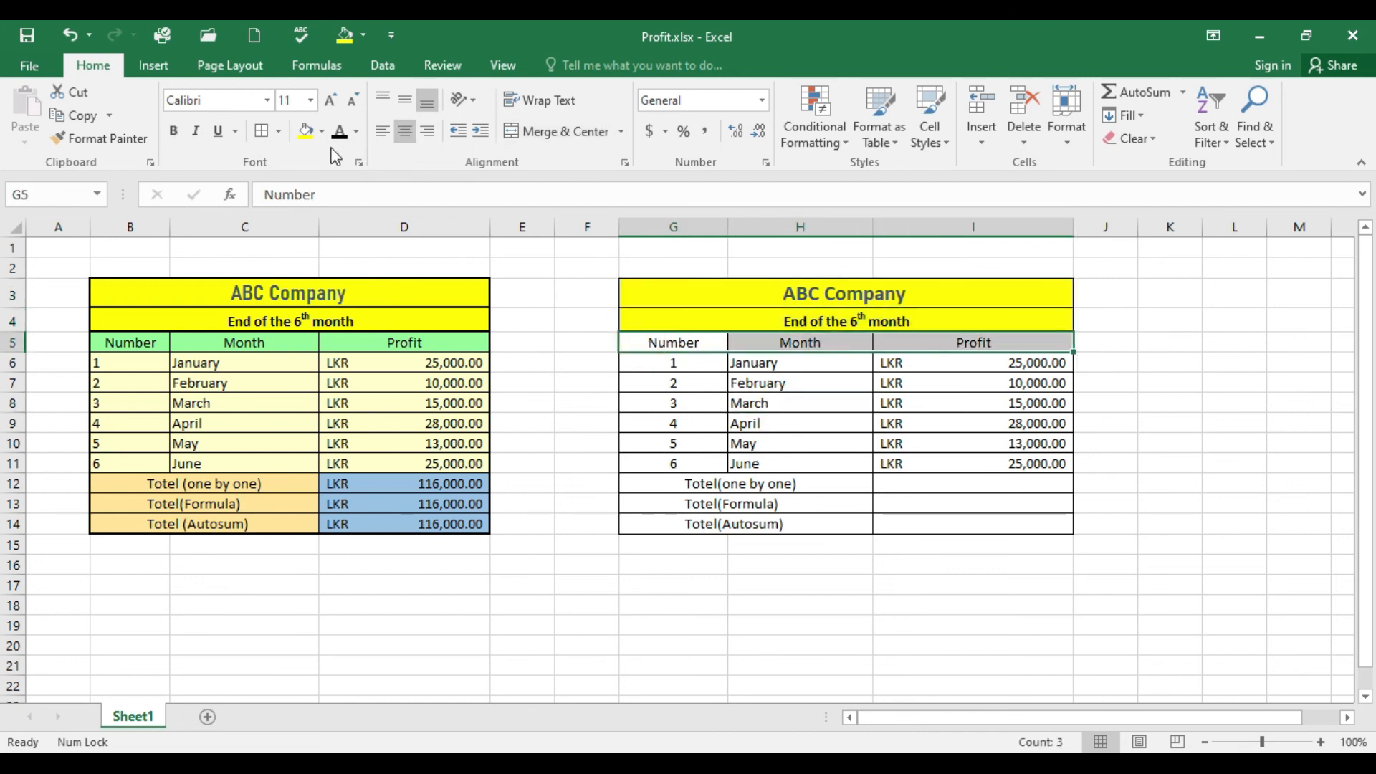
left_click(321, 131)
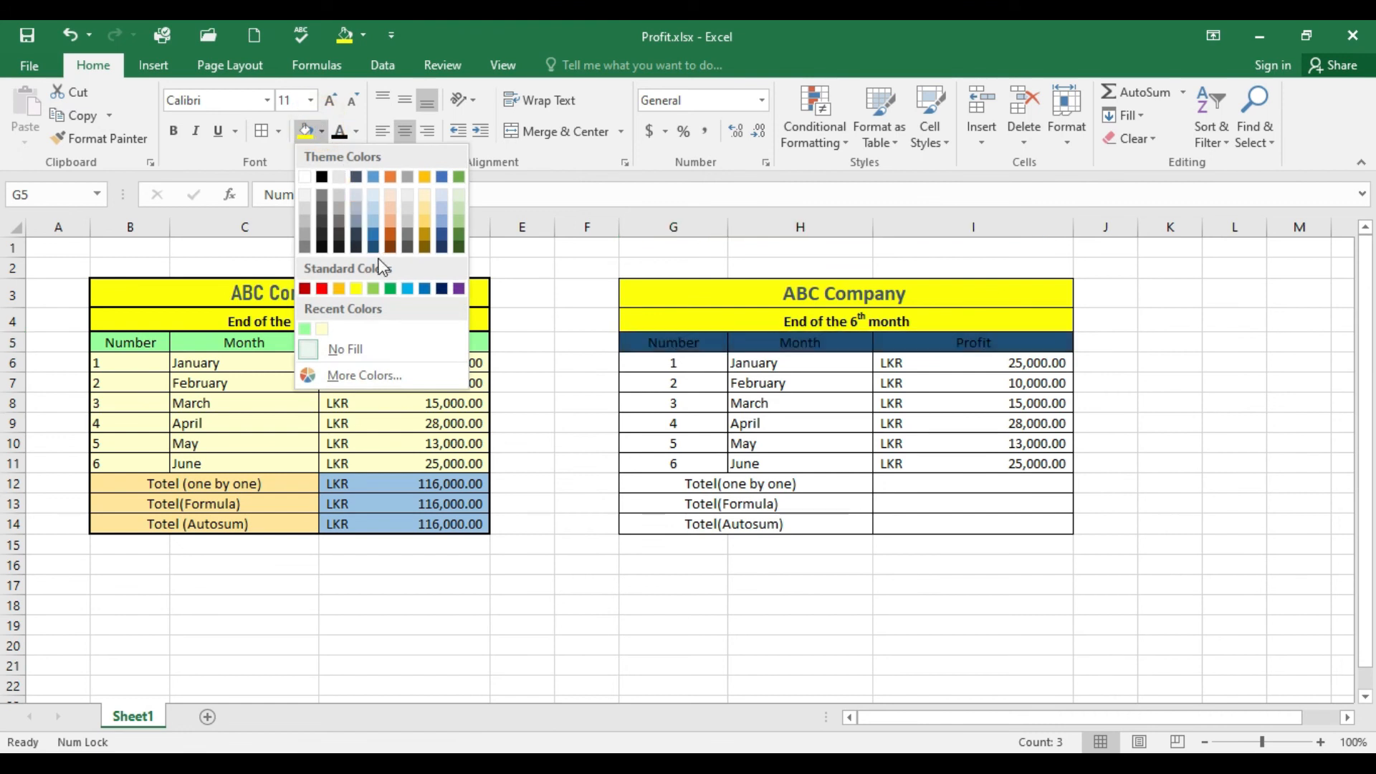
left_click(306, 329)
Fill the January to June rows in G6:I11 with the recently used light yellow.
left_click_drag(134, 365, 439, 461)
left_click_drag(654, 362, 974, 462)
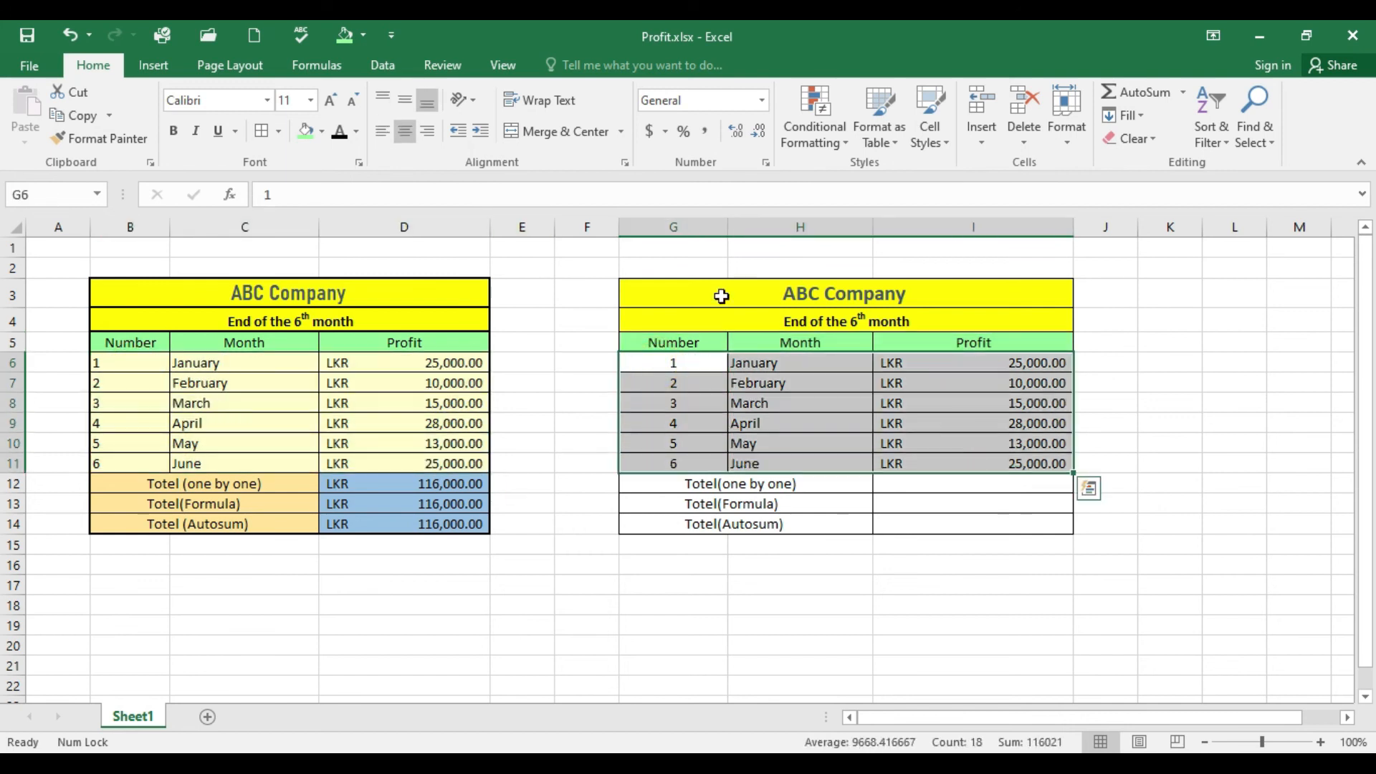
left_click(322, 132)
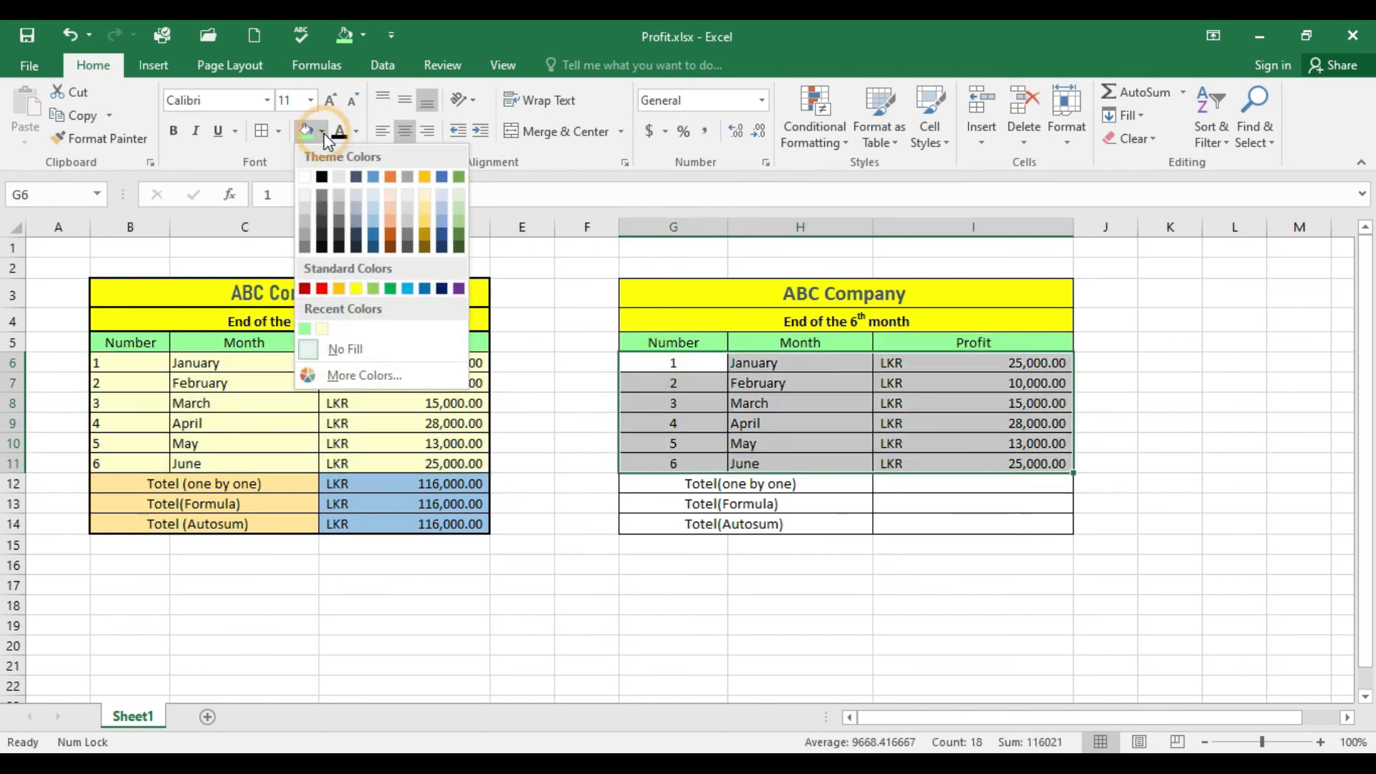
left_click(321, 329)
left_click(781, 604)
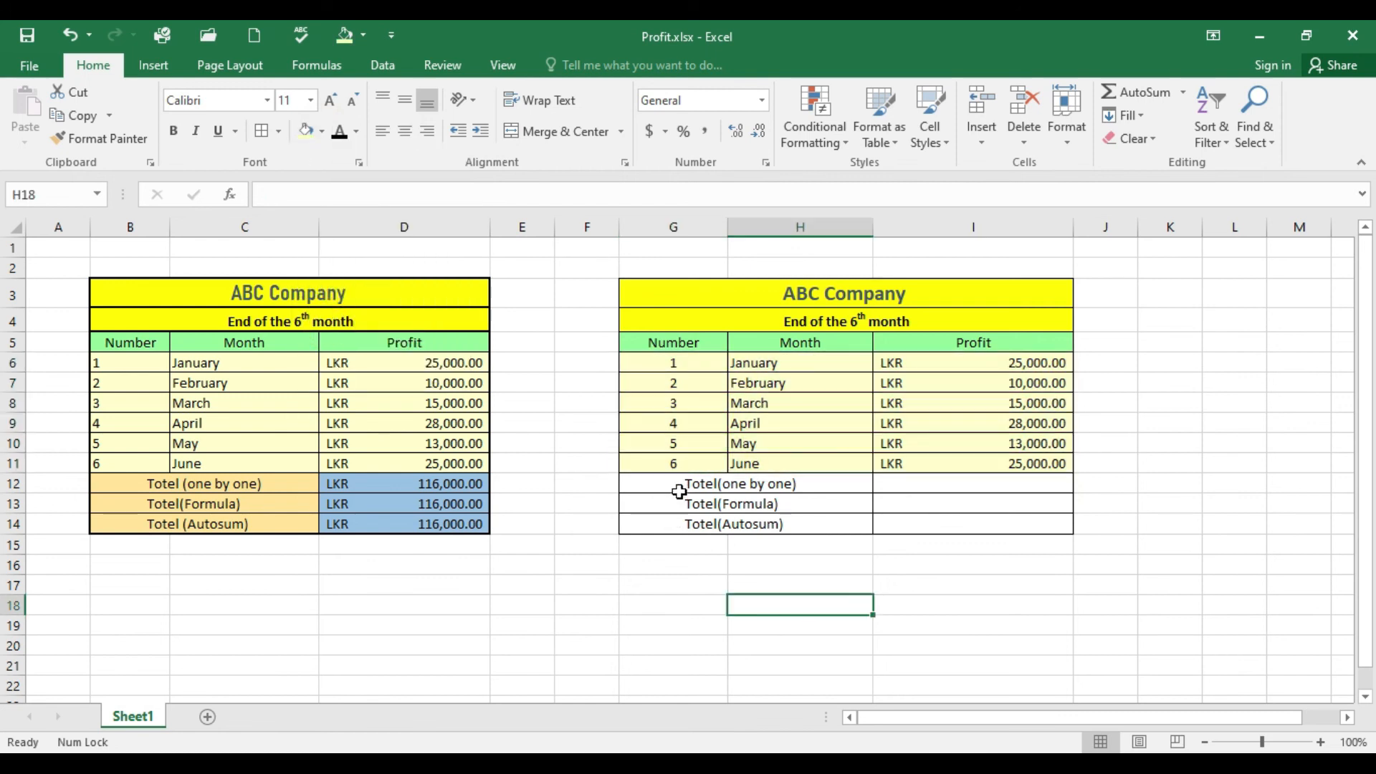
Fill the three total labels in G12:G14 with a light gold theme colour.
left_click_drag(664, 486, 771, 525)
left_click(321, 132)
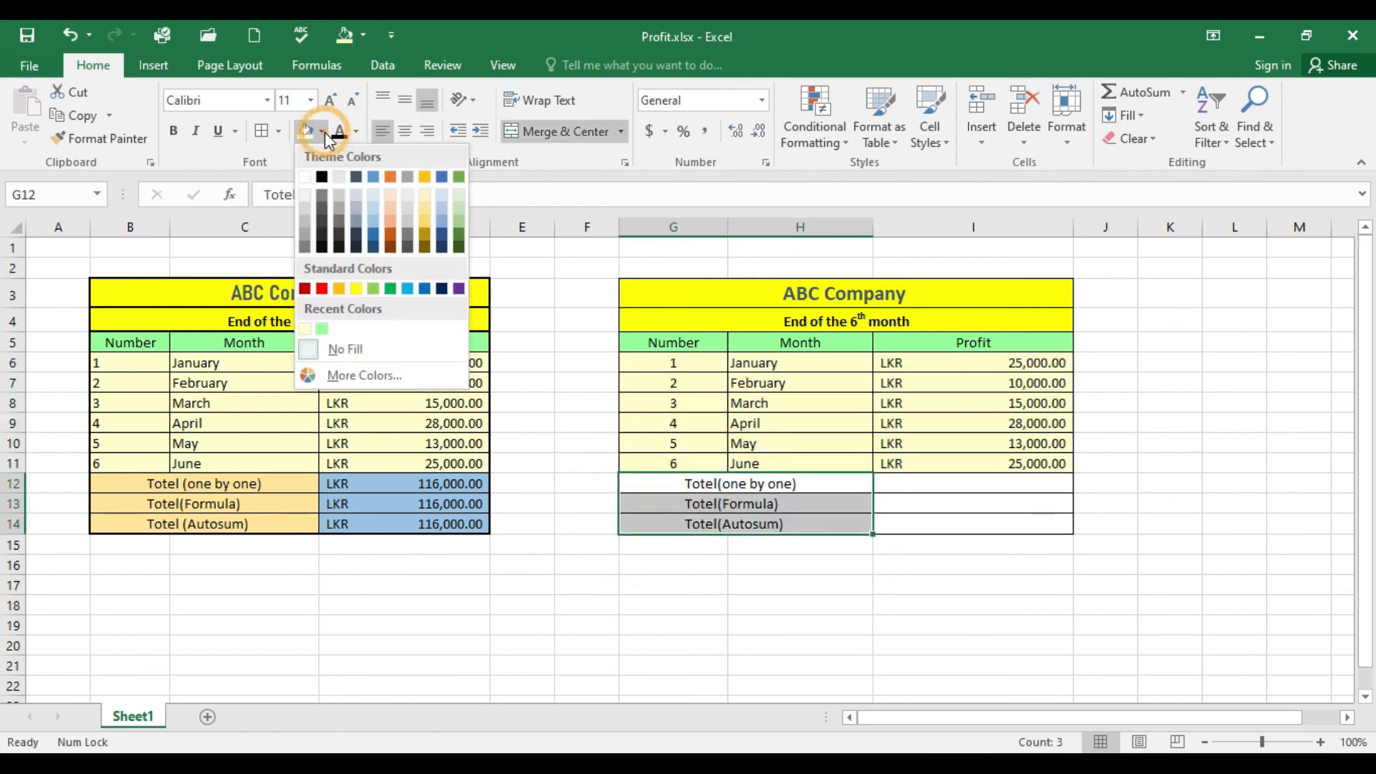
left_click(424, 206)
Examine the empty total cells I12:I14, the profits in I6:I11 and the matching totals in the sample table.
left_click(947, 503)
left_click_drag(946, 484, 944, 530)
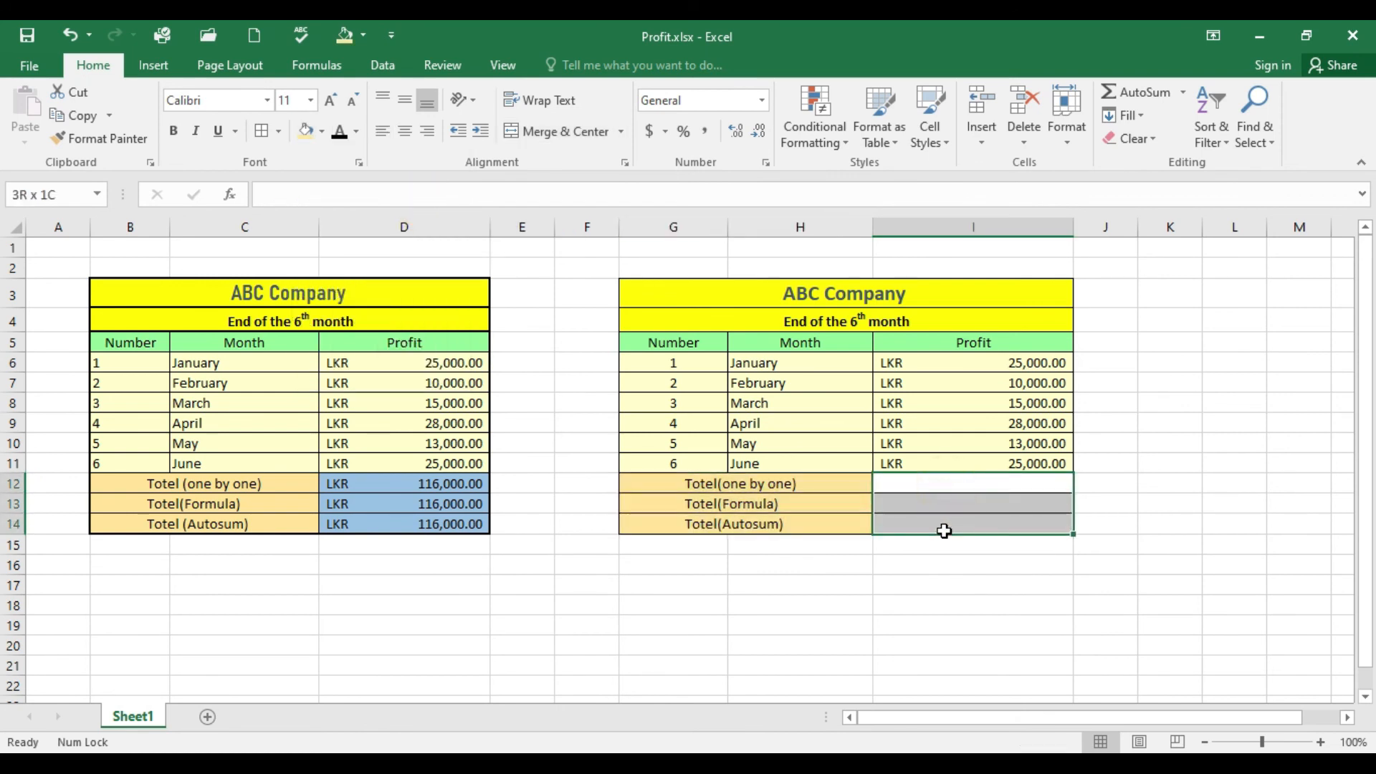
left_click(946, 604)
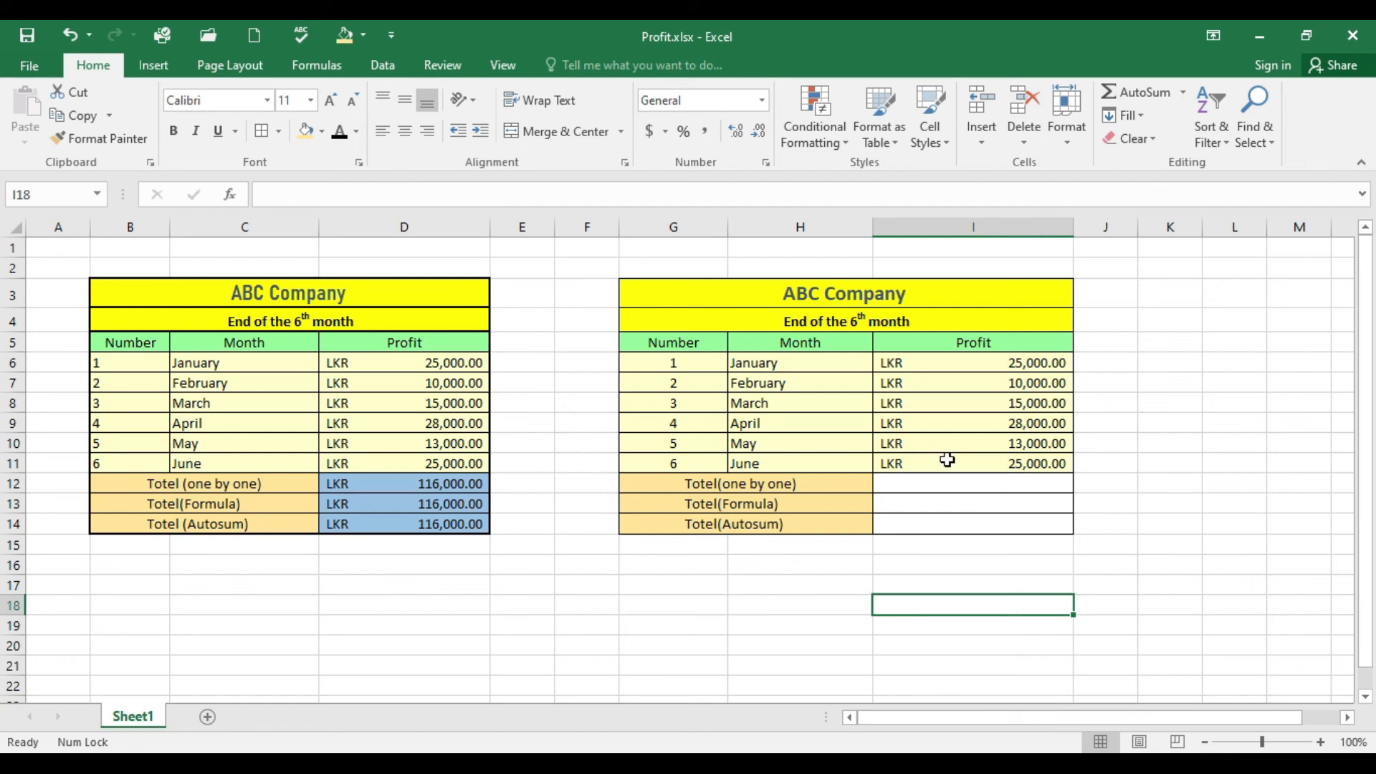
left_click_drag(939, 489, 940, 524)
left_click(931, 579)
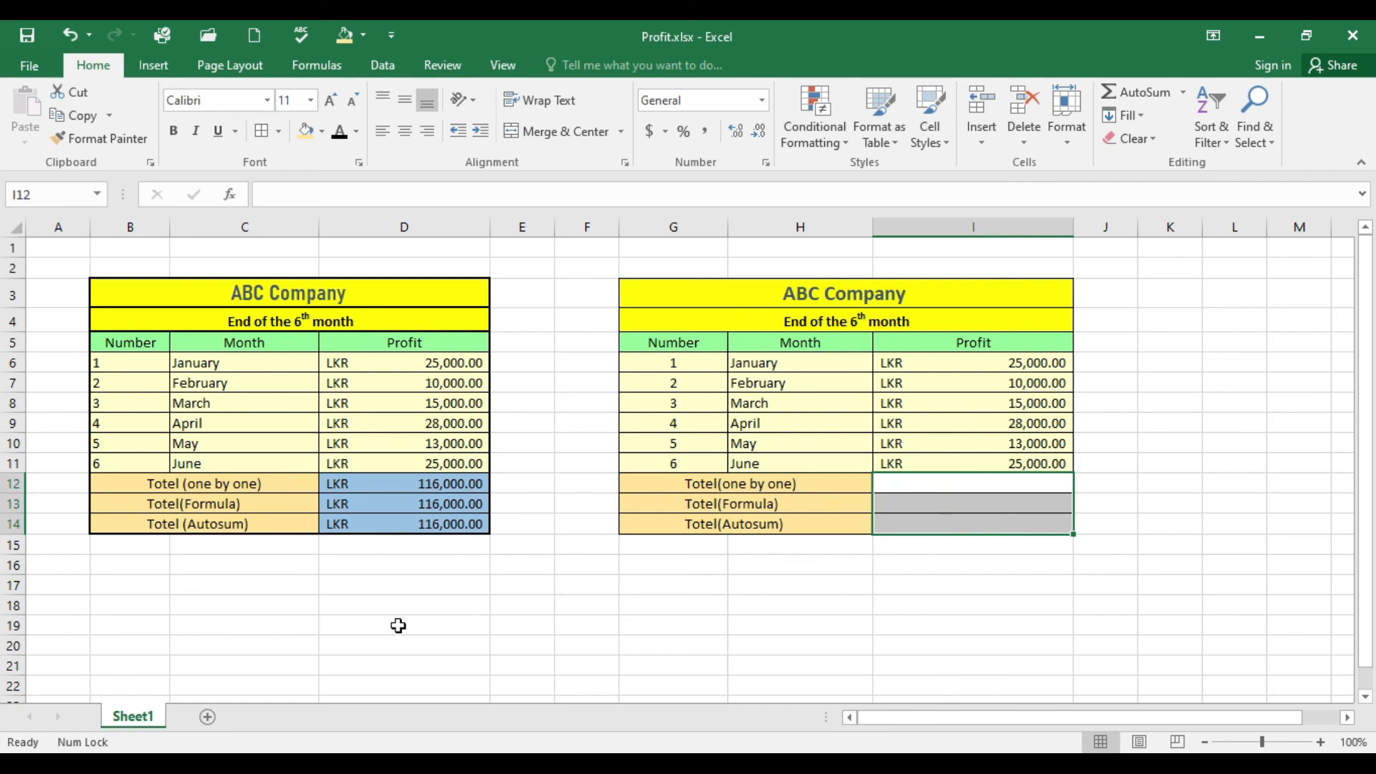
left_click(265, 483)
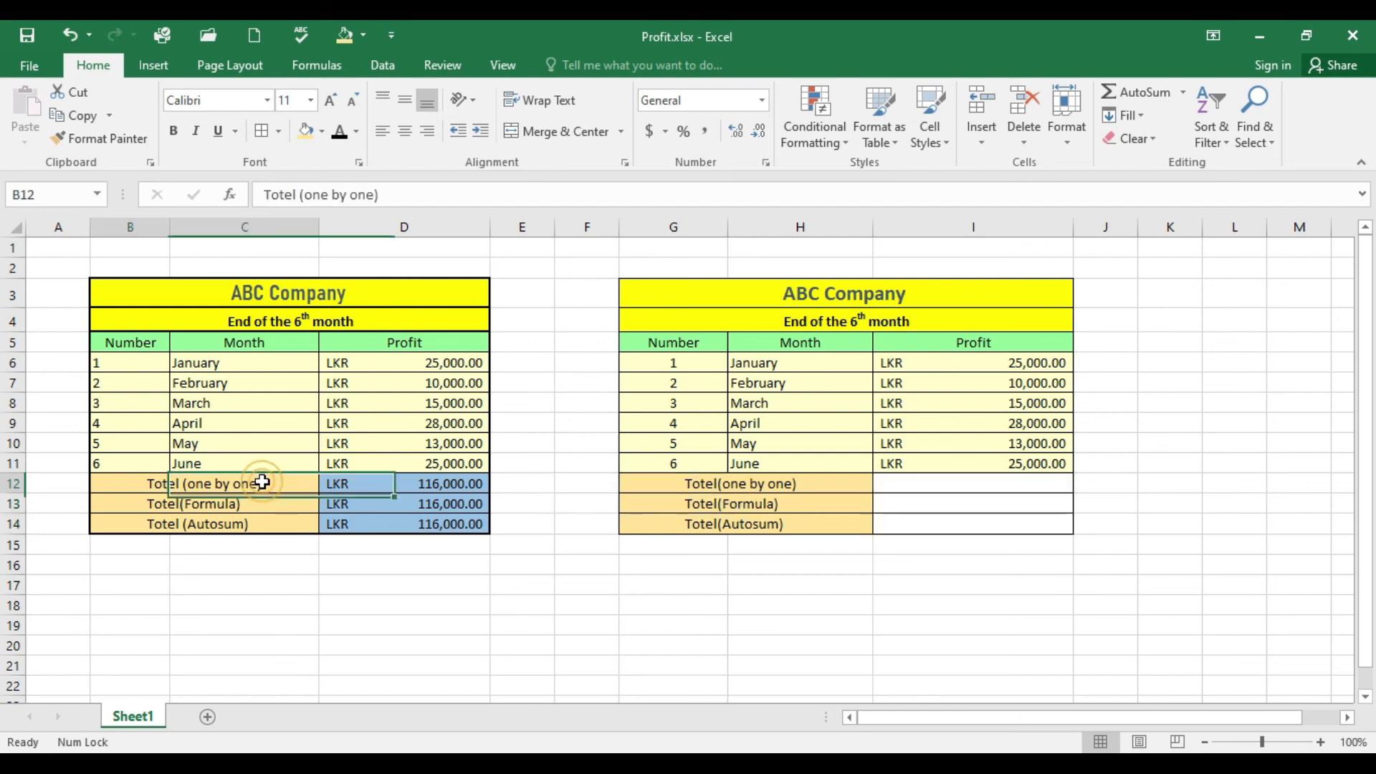
left_click_drag(982, 368, 1002, 465)
left_click(242, 507)
left_click_drag(991, 363, 958, 461)
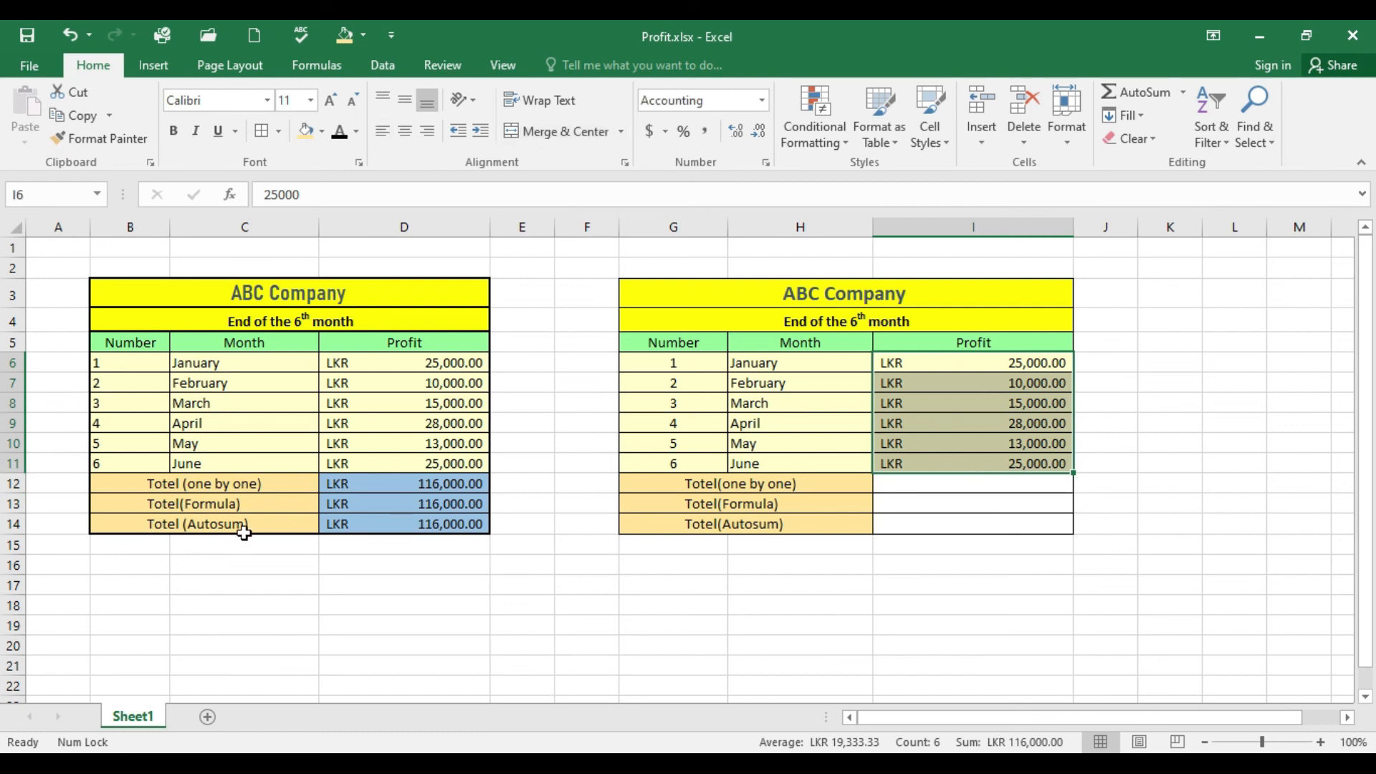
left_click(996, 480)
left_click_drag(983, 390, 990, 463)
left_click_drag(1002, 364, 1004, 442)
left_click(418, 526)
left_click_drag(418, 482, 430, 523)
left_click(862, 490)
left_click(1004, 479)
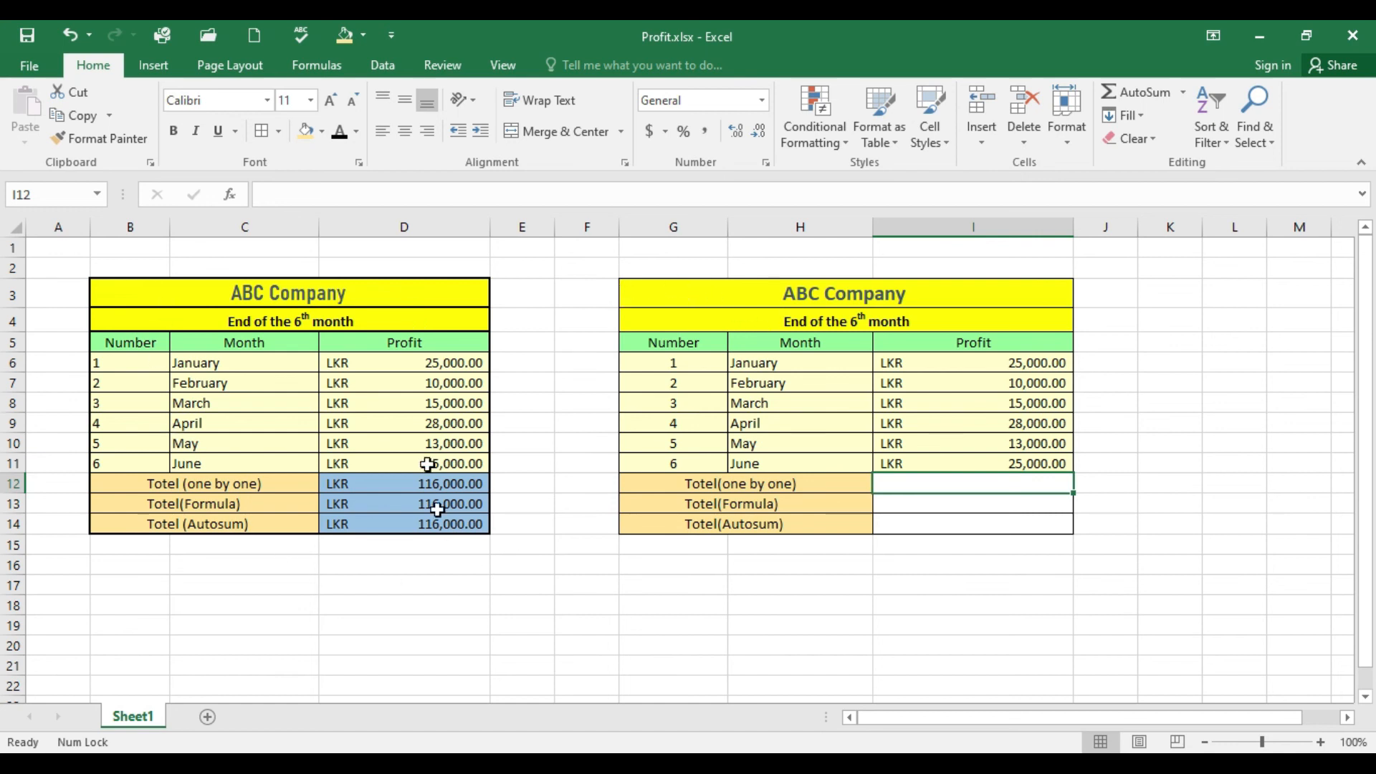
Apply thick outside borders to the ABC Company title in G3:I3.
left_click(316, 342)
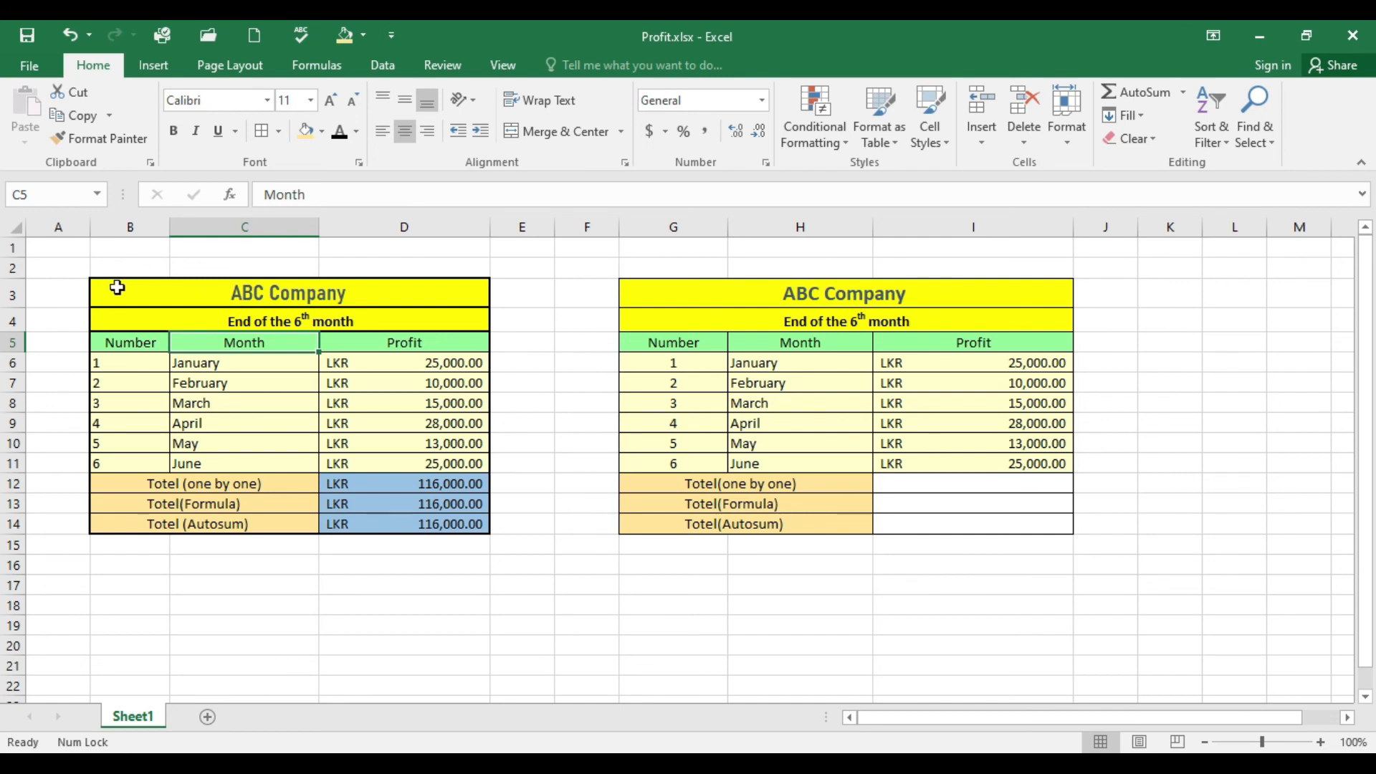
left_click_drag(115, 287, 345, 312)
left_click(681, 286)
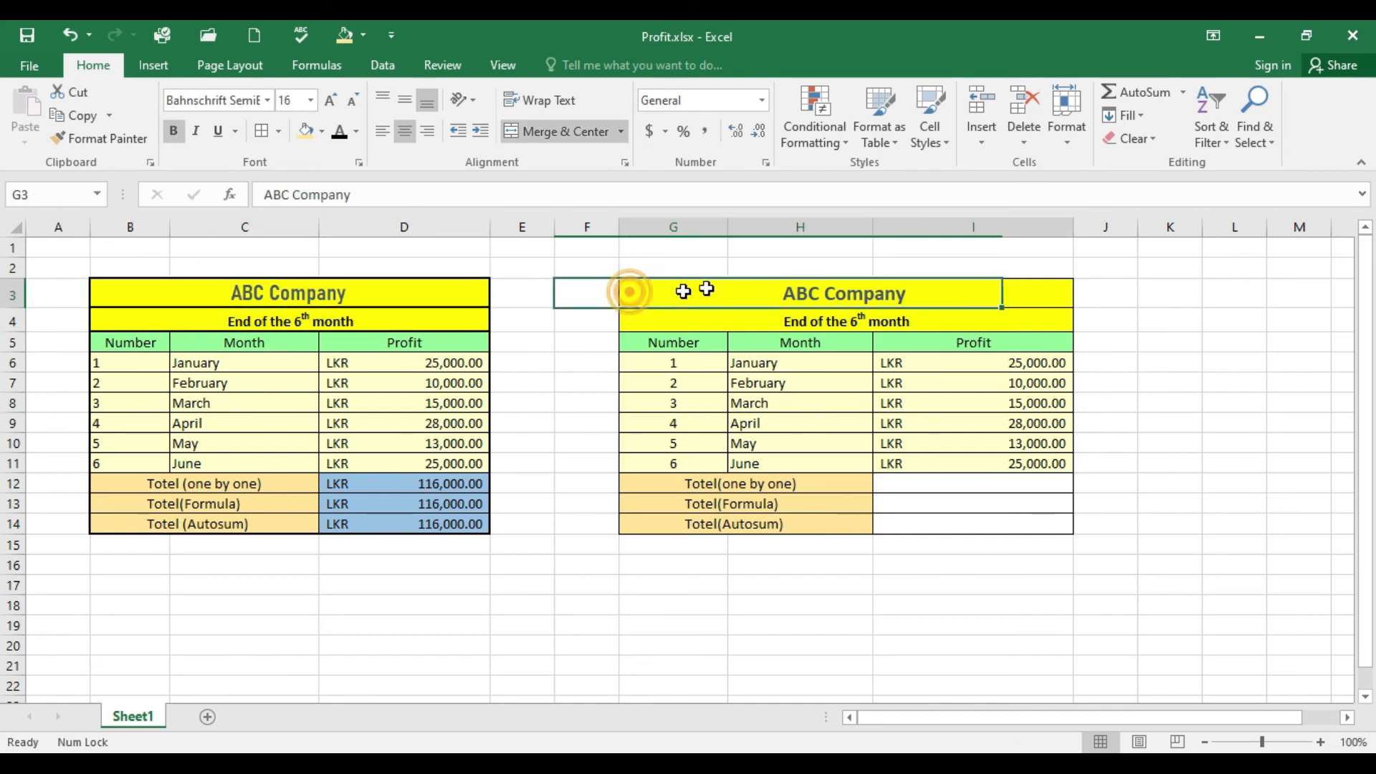
left_click(274, 133)
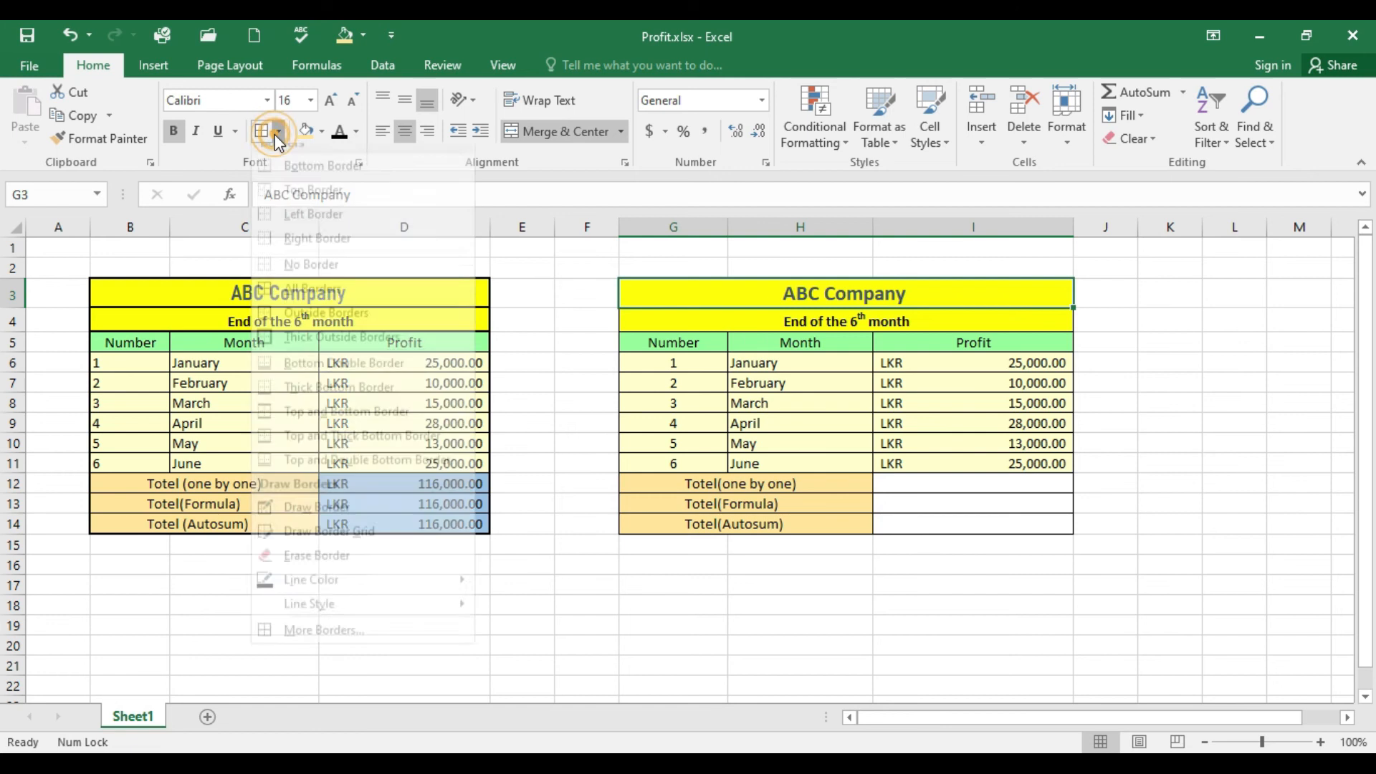
left_click(320, 351)
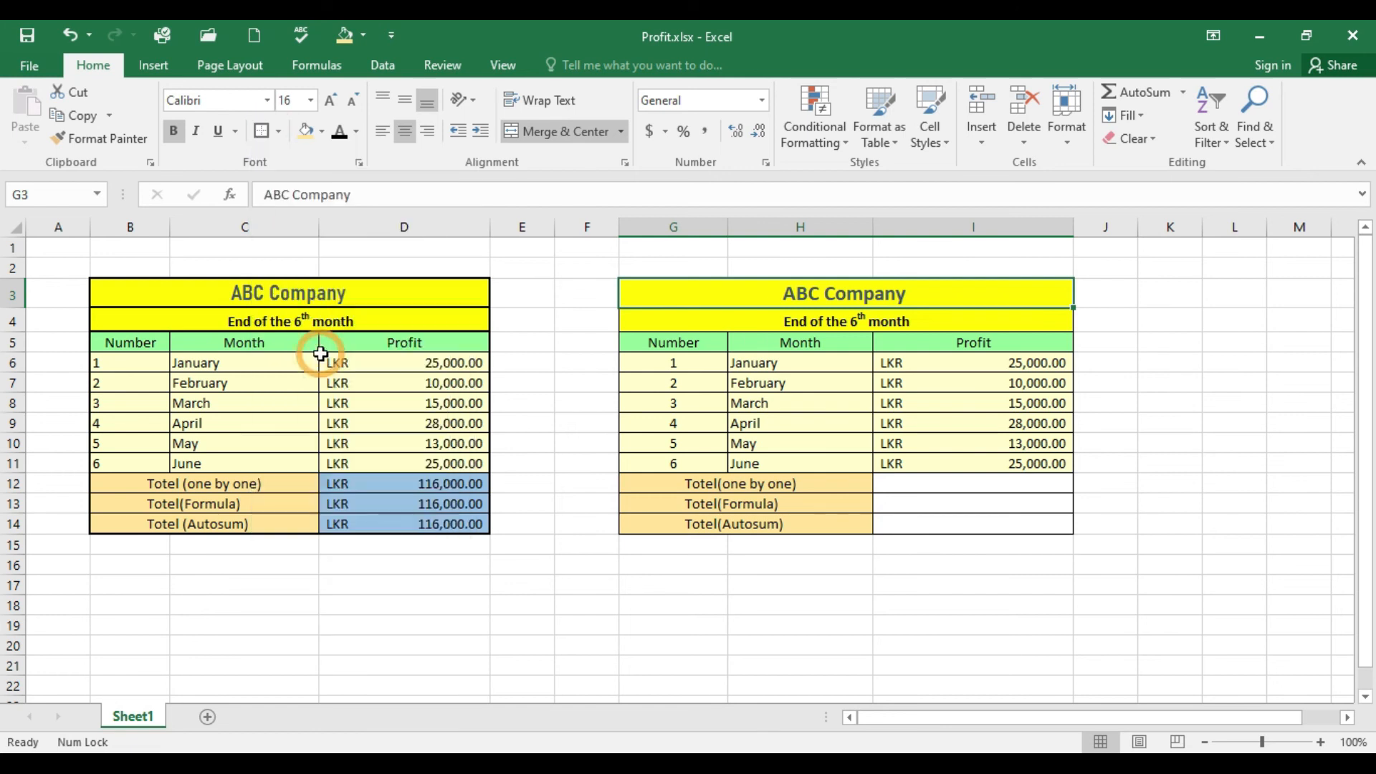
left_click(794, 425)
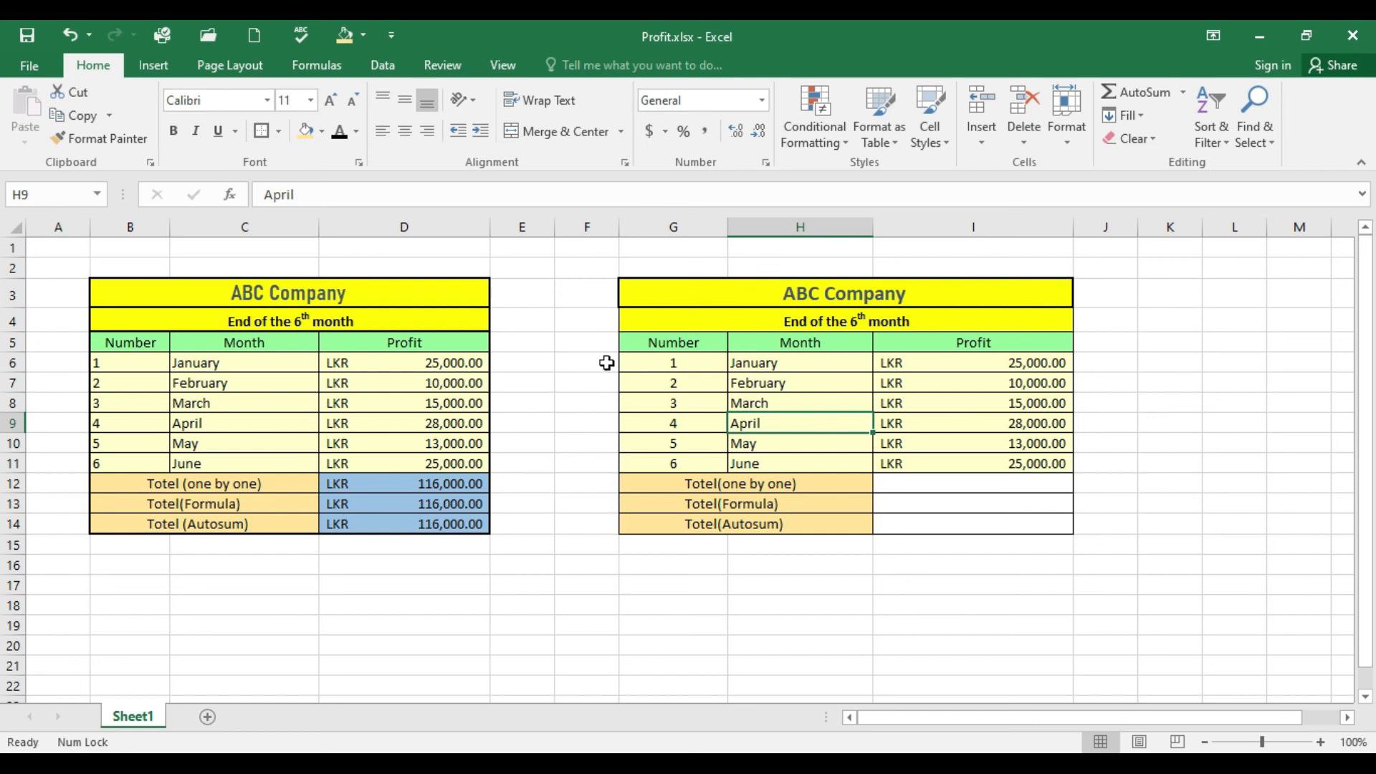
Apply thick outside borders around the rest of the table in G4:I14.
left_click(631, 320)
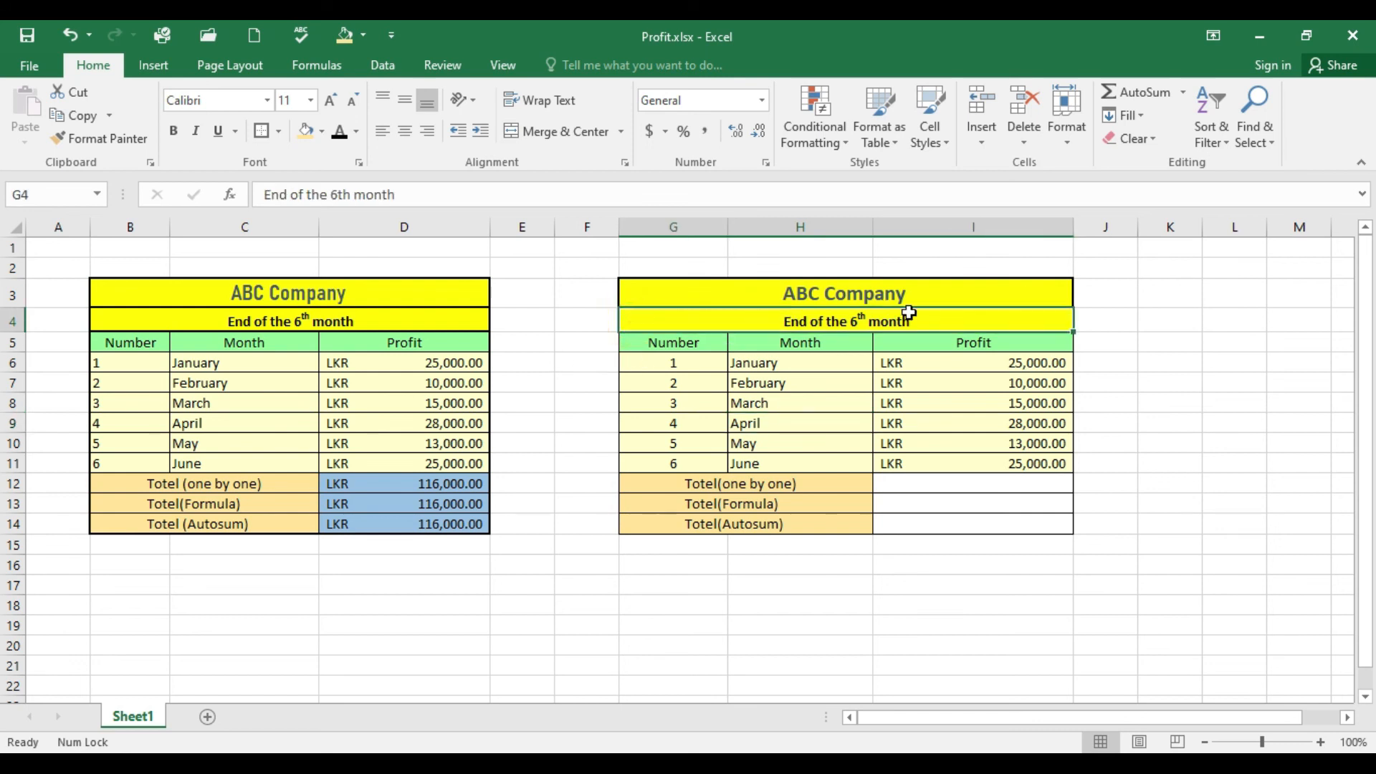
left_click(803, 384)
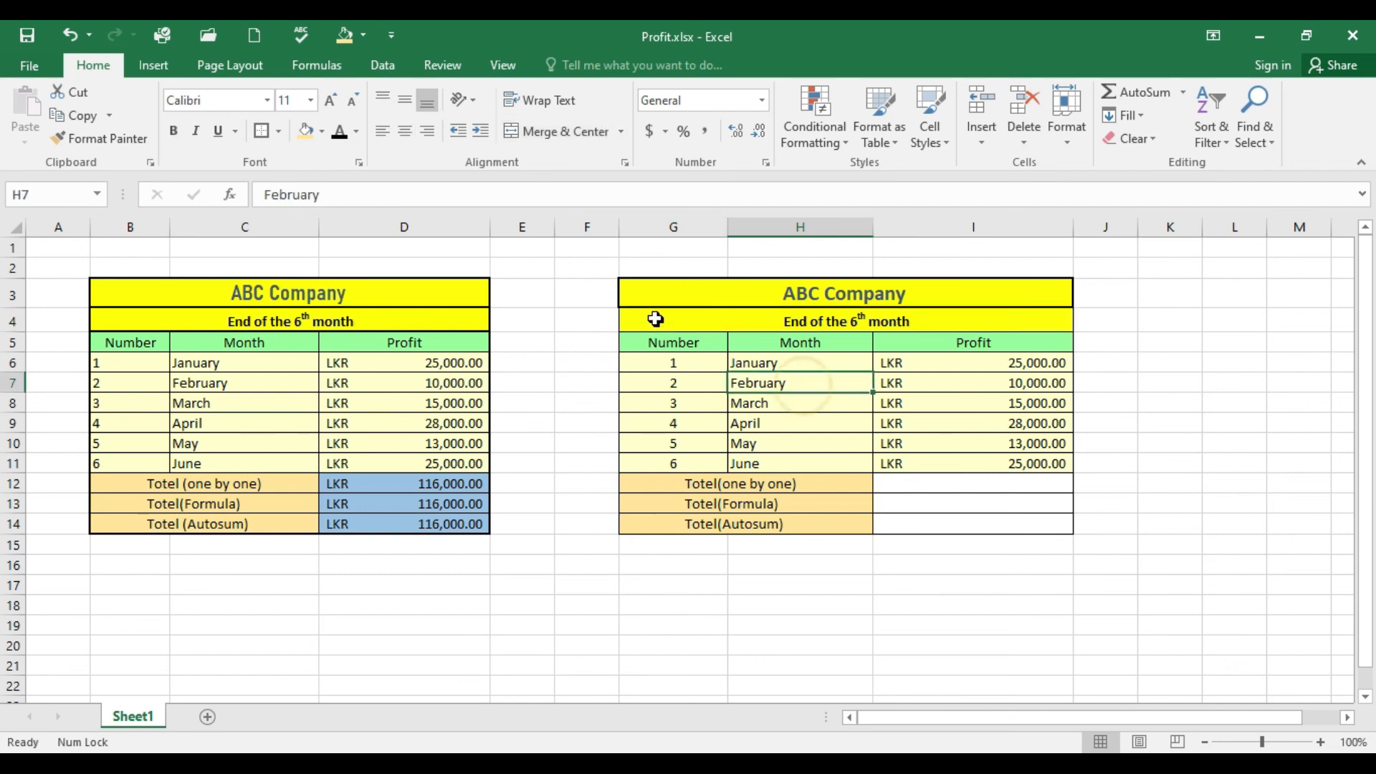
left_click_drag(642, 313, 916, 523)
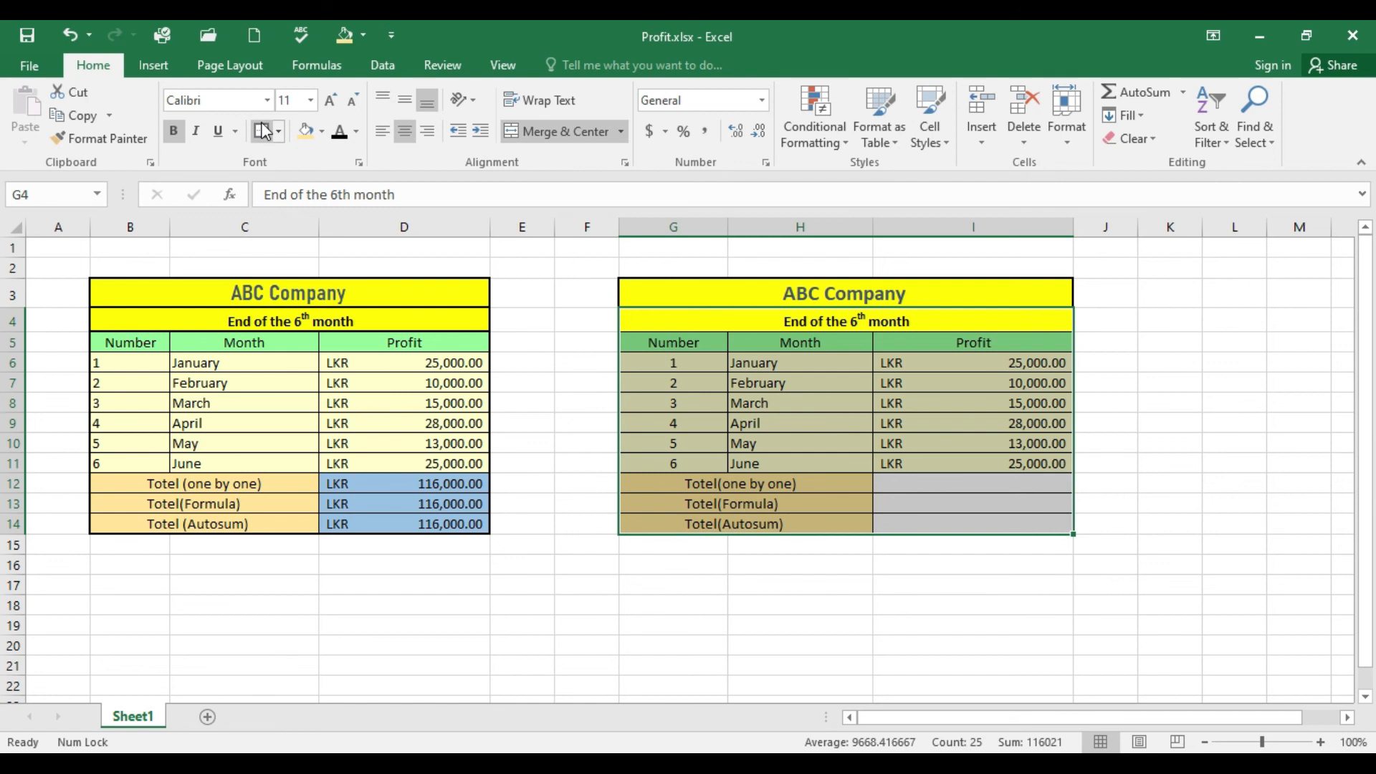
left_click(1147, 461)
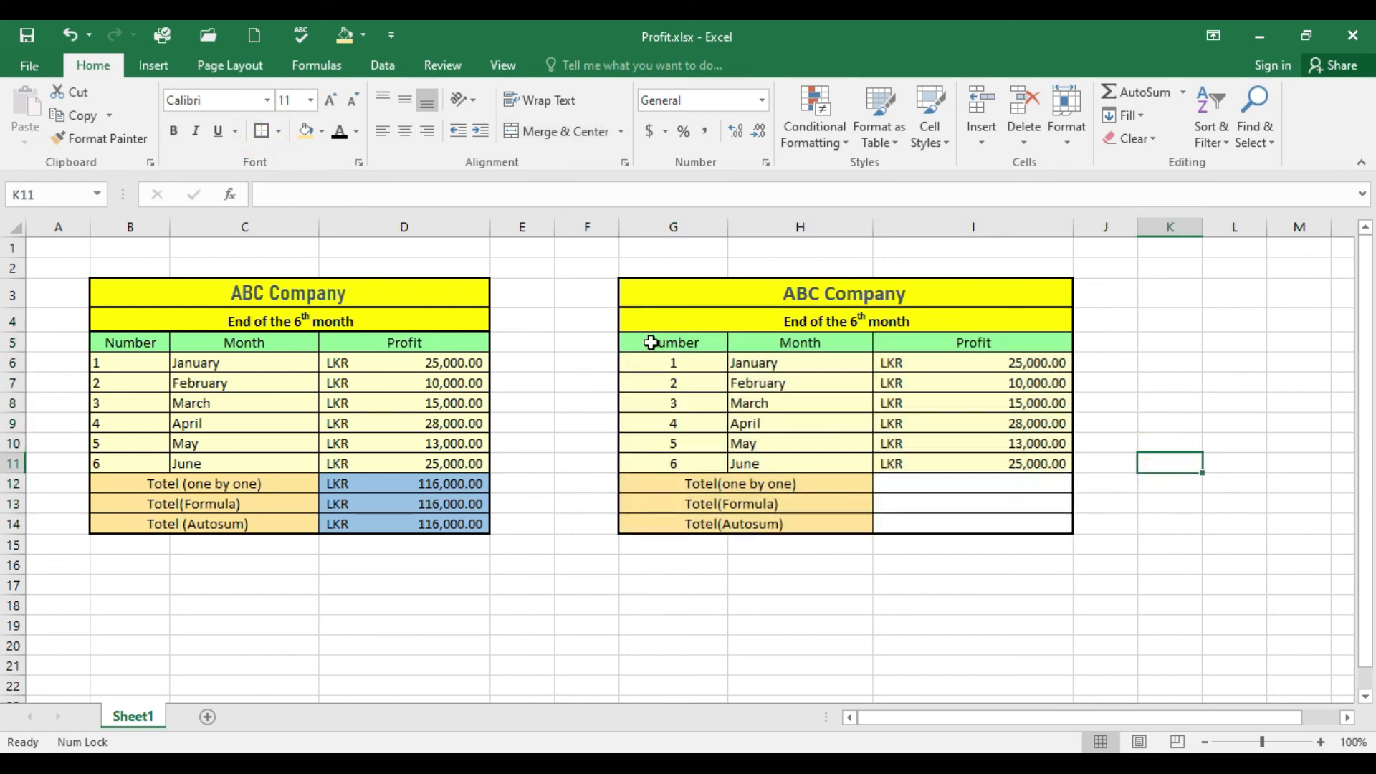
Apply thick outside borders to the End of the 6th month subtitle in G4:I4.
left_click(652, 316)
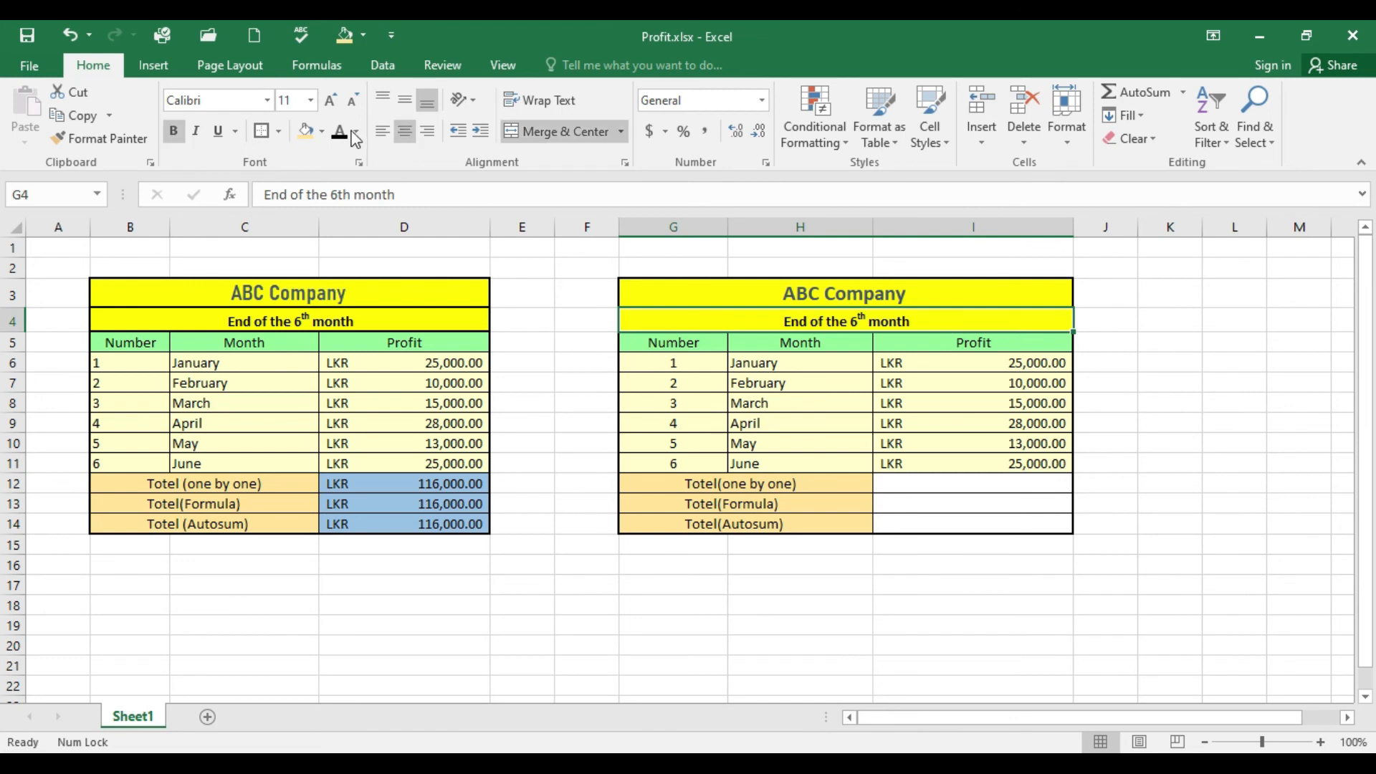
left_click(256, 132)
left_click(962, 487)
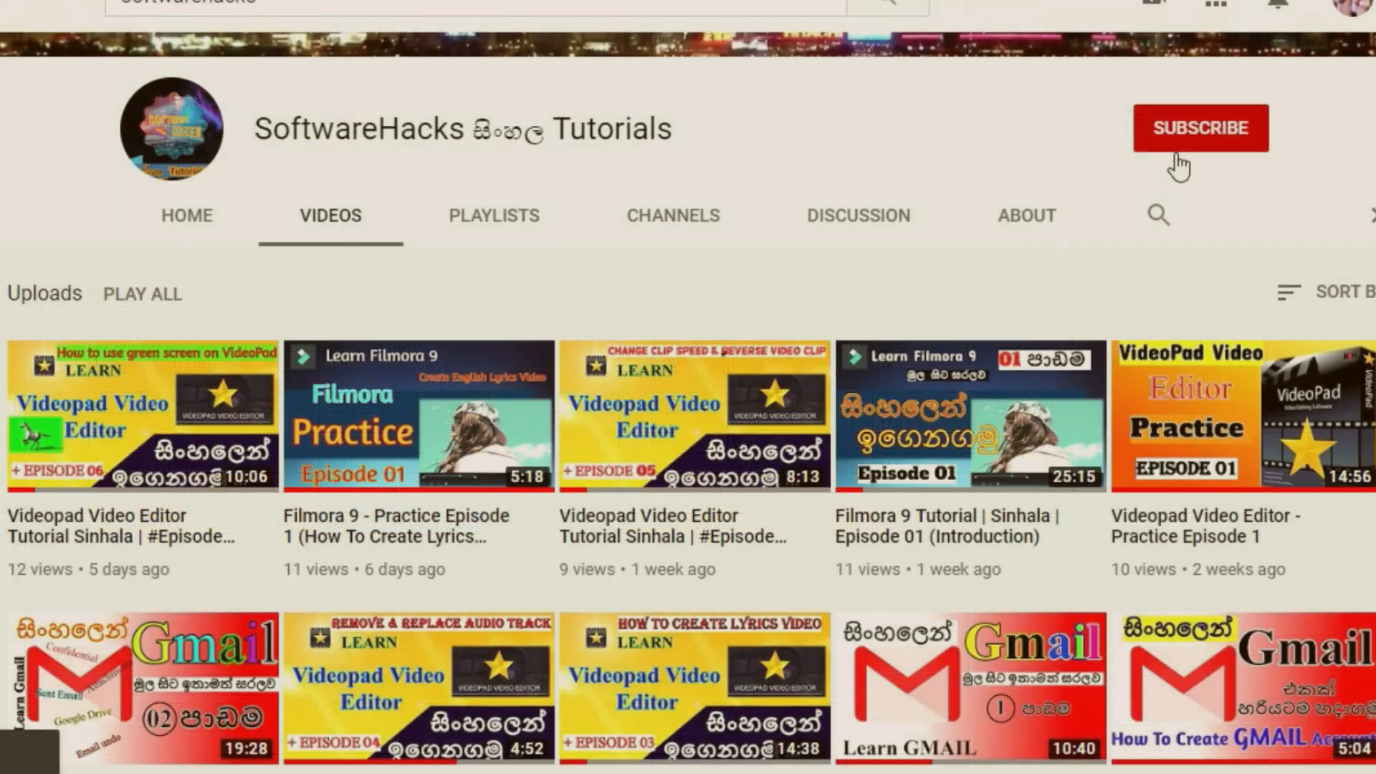
Subscribe to the SoftwareHacks සිංහල Tutorials channel on YouTube and set its notifications to All.
left_click(1176, 147)
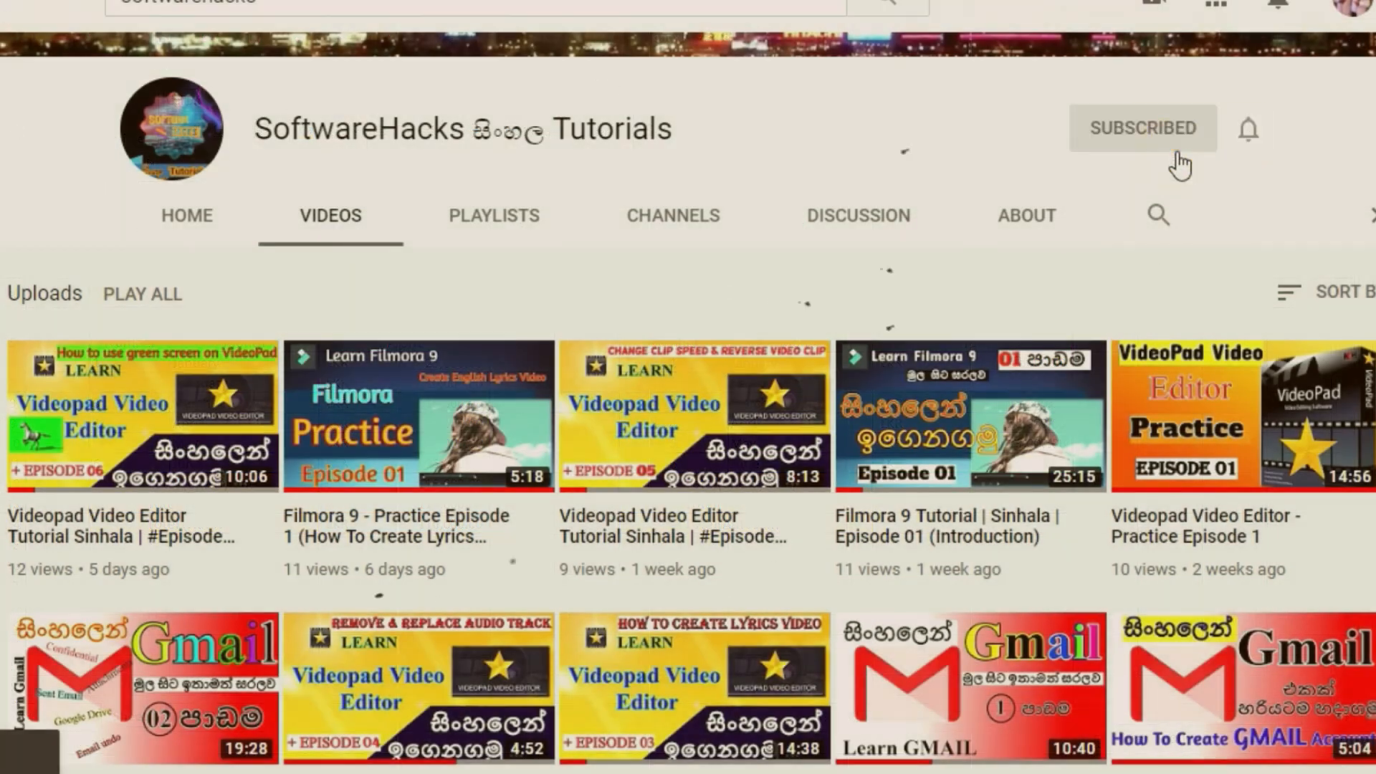
left_click(1248, 132)
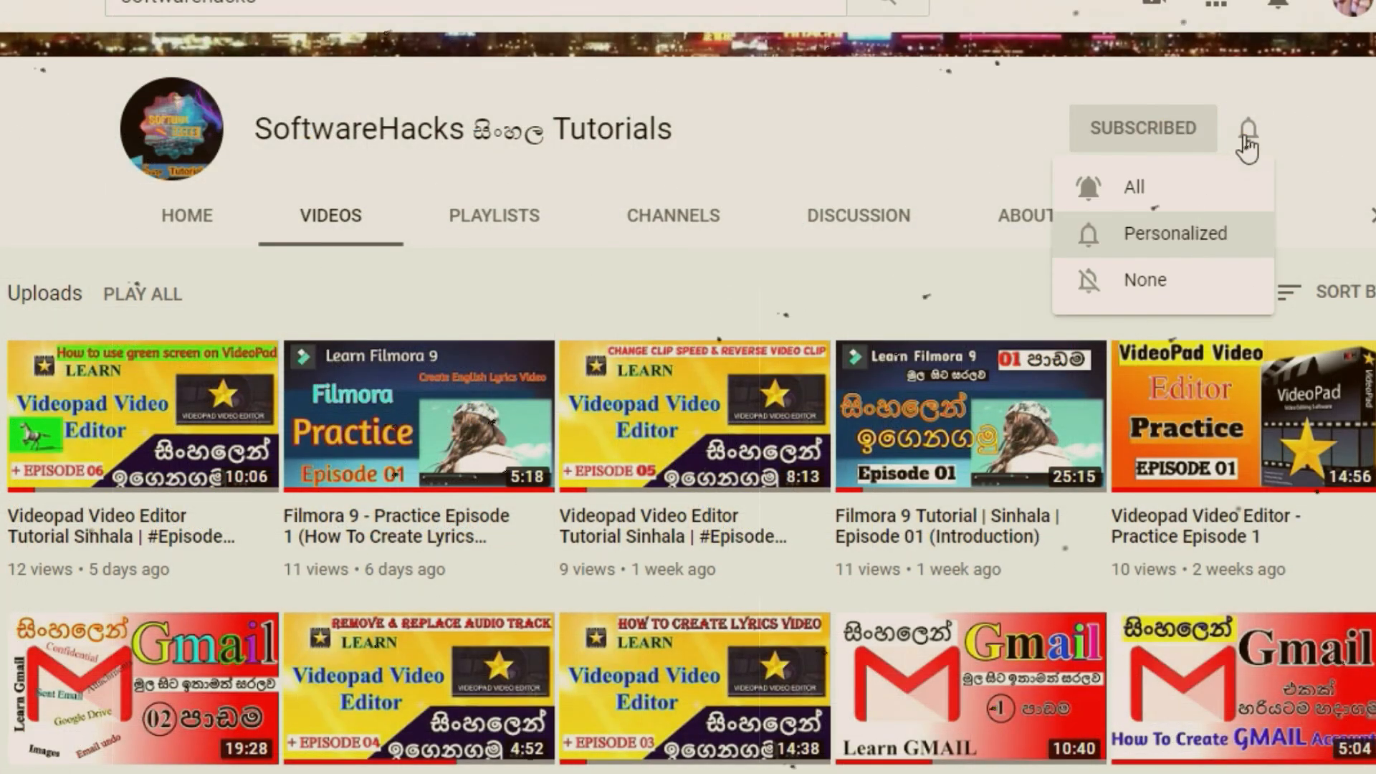
left_click(1161, 187)
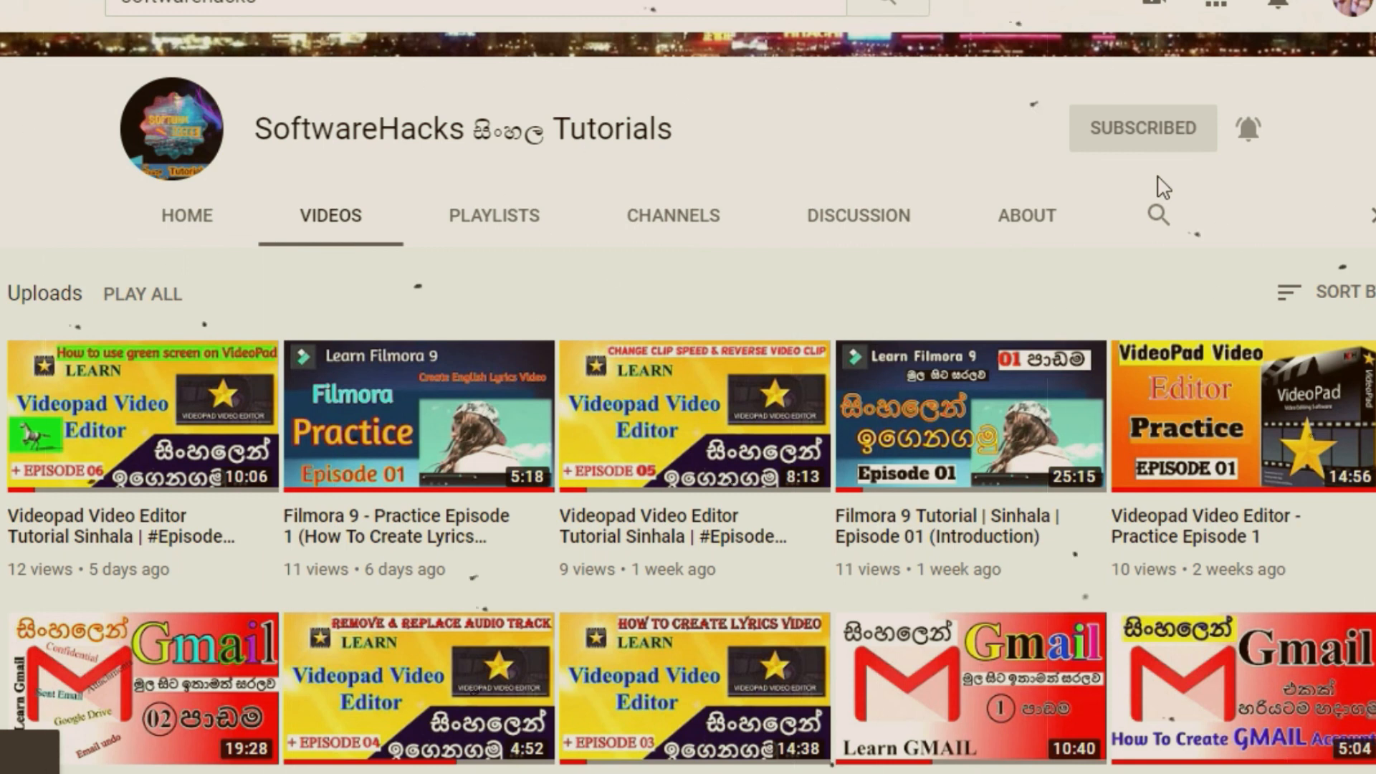